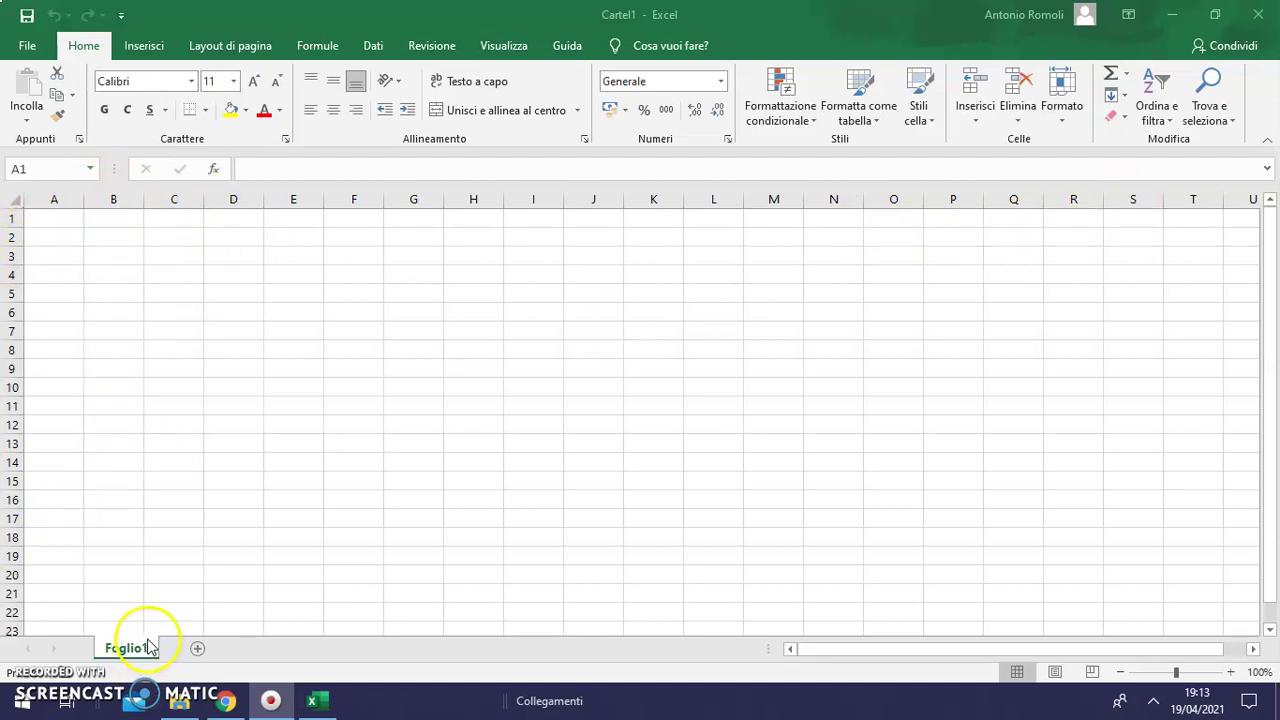
- Select column C, row 1 and cell D4, then bring further columns into view
left_click(175, 201)
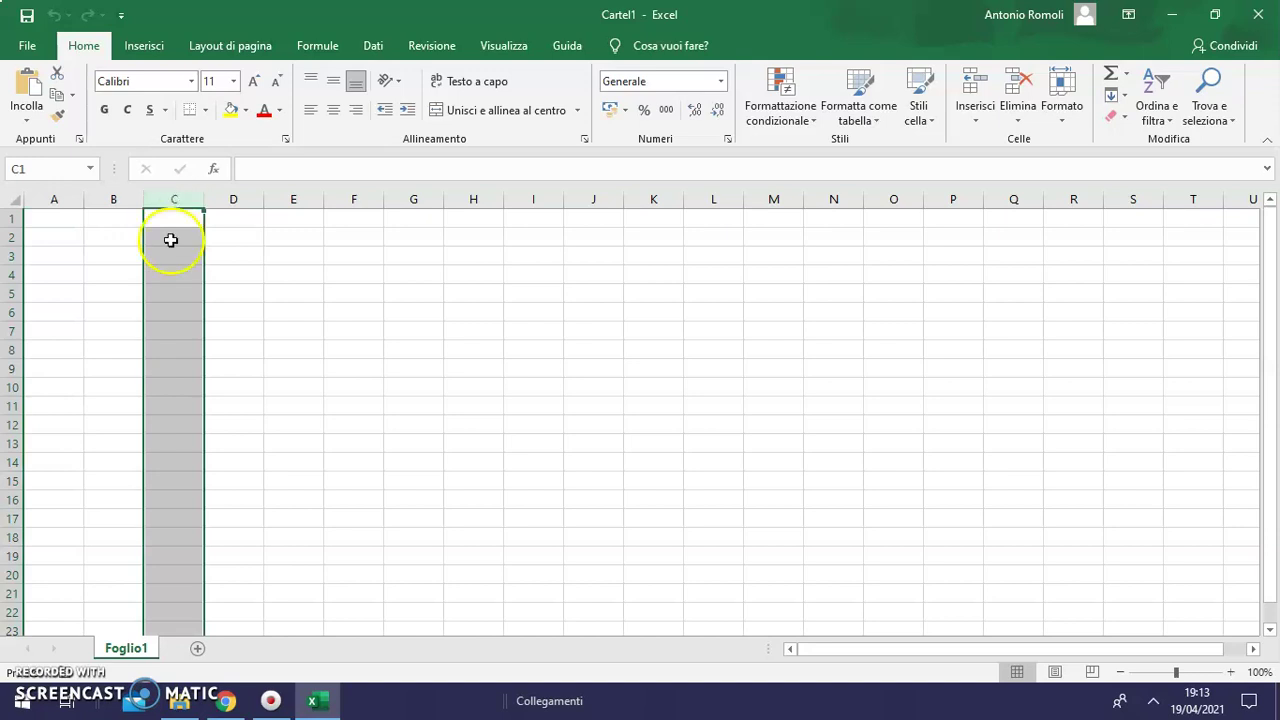
left_click(166, 205)
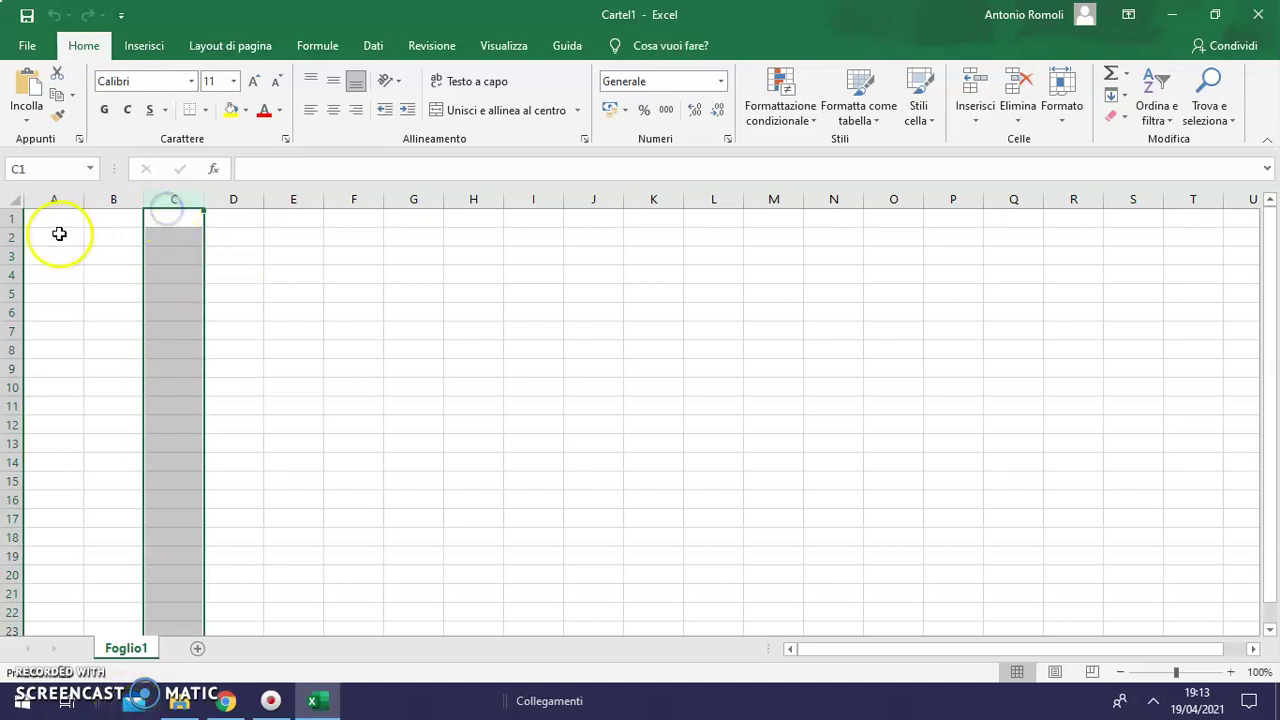
left_click(13, 217)
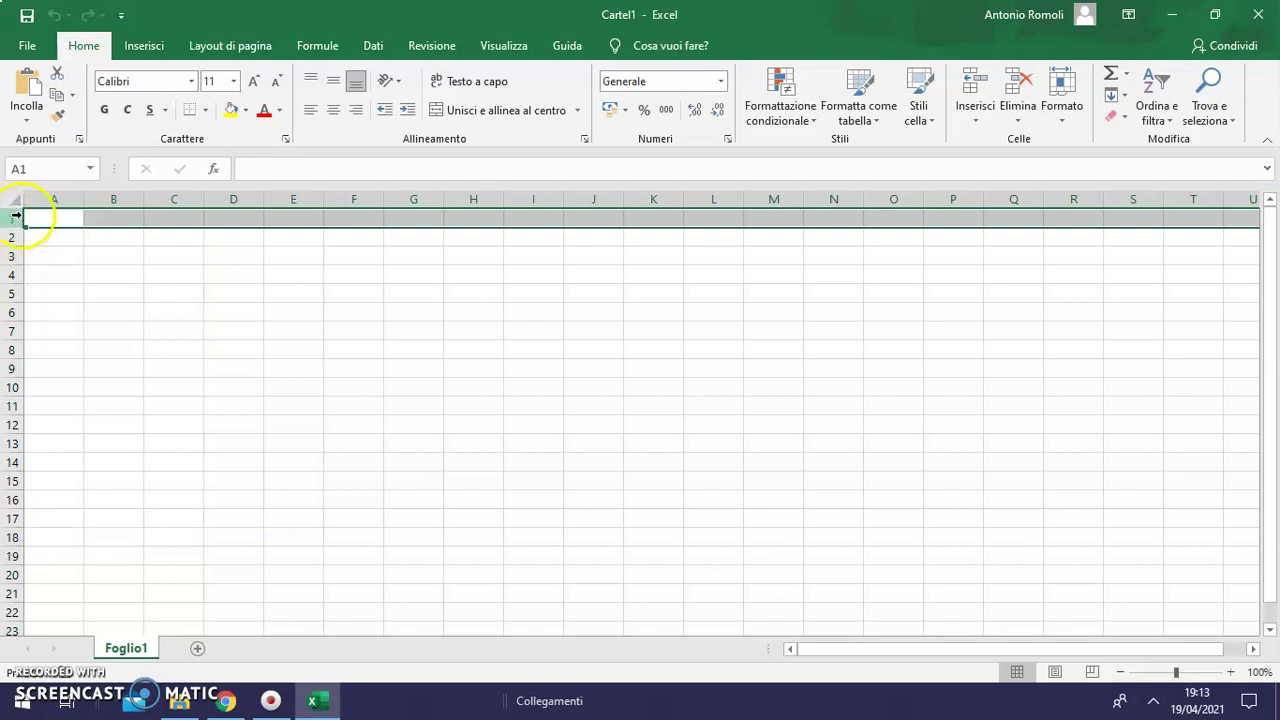
left_click(217, 278)
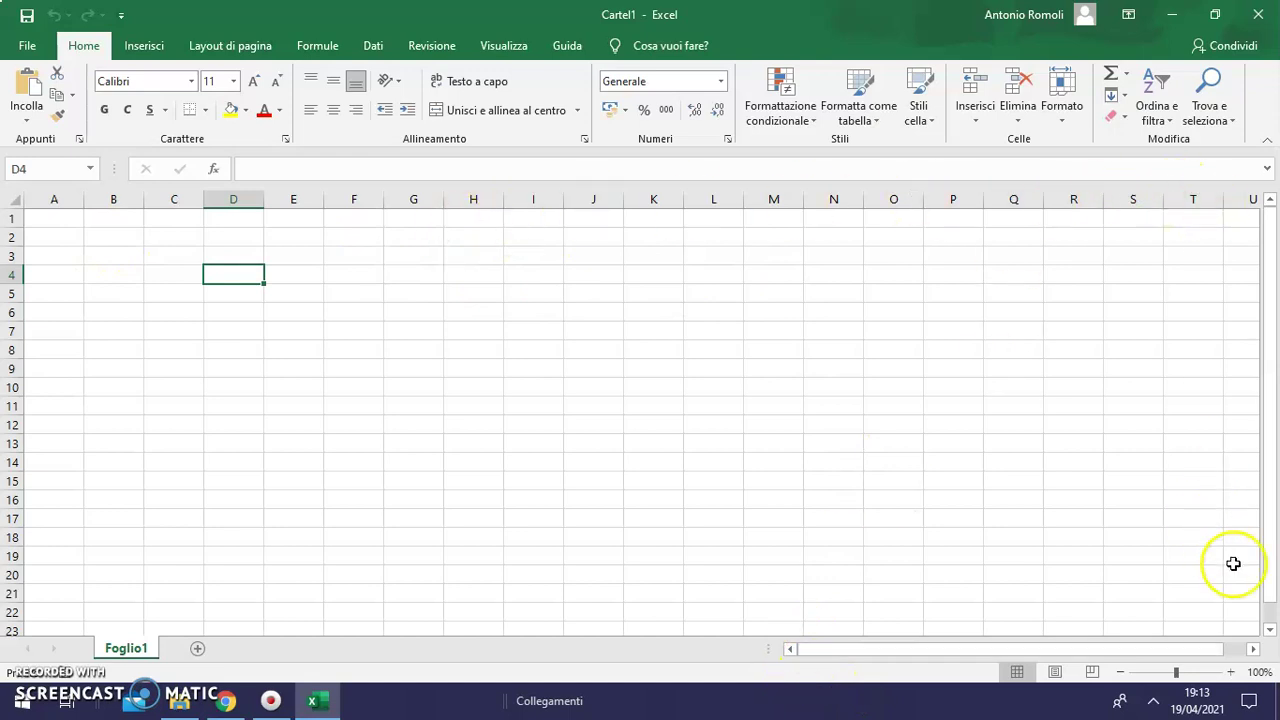
left_click(1254, 649)
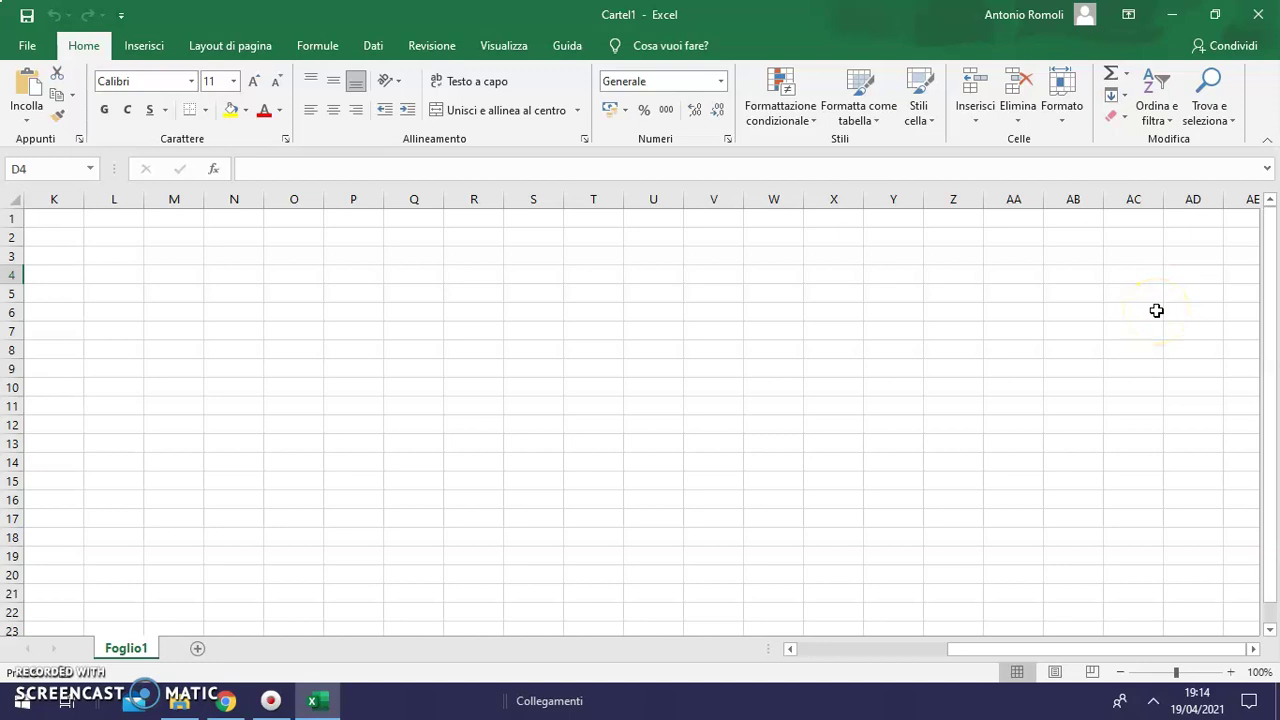
- Jump to the sheet's last column and last row with Ctrl+arrows, then return to A1
key("ctrl+Right")
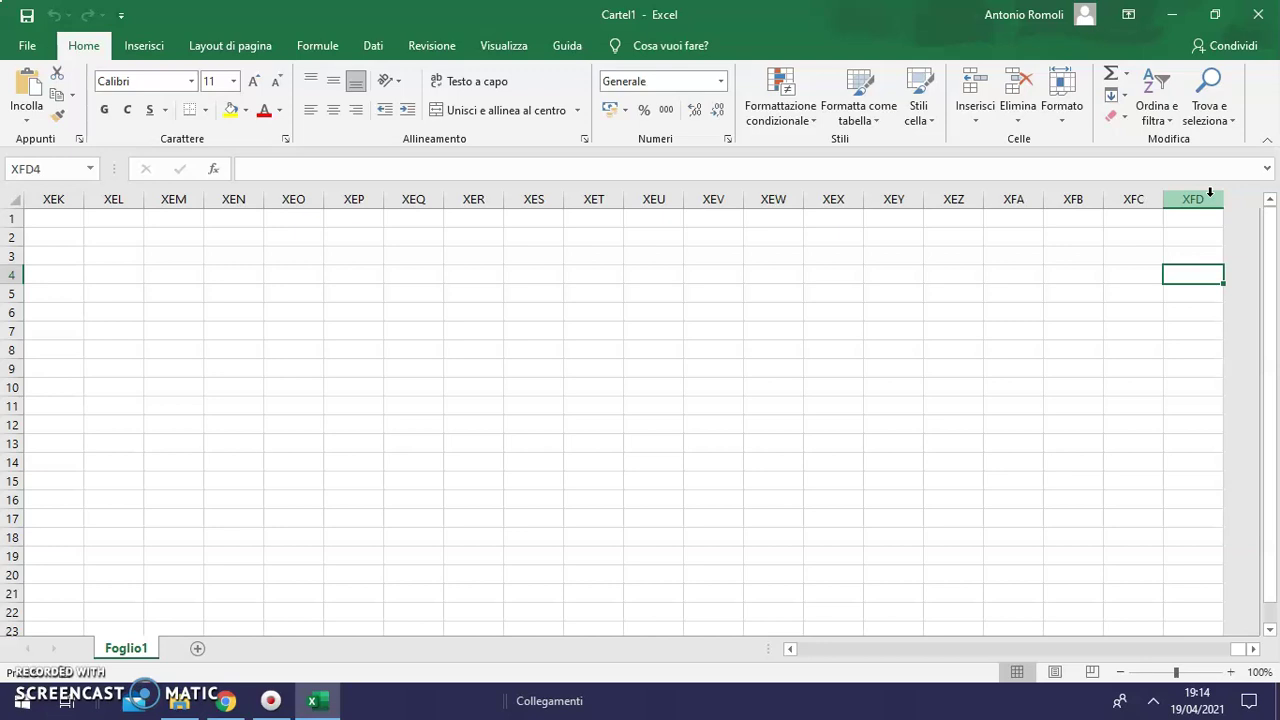
key("ctrl+Left")
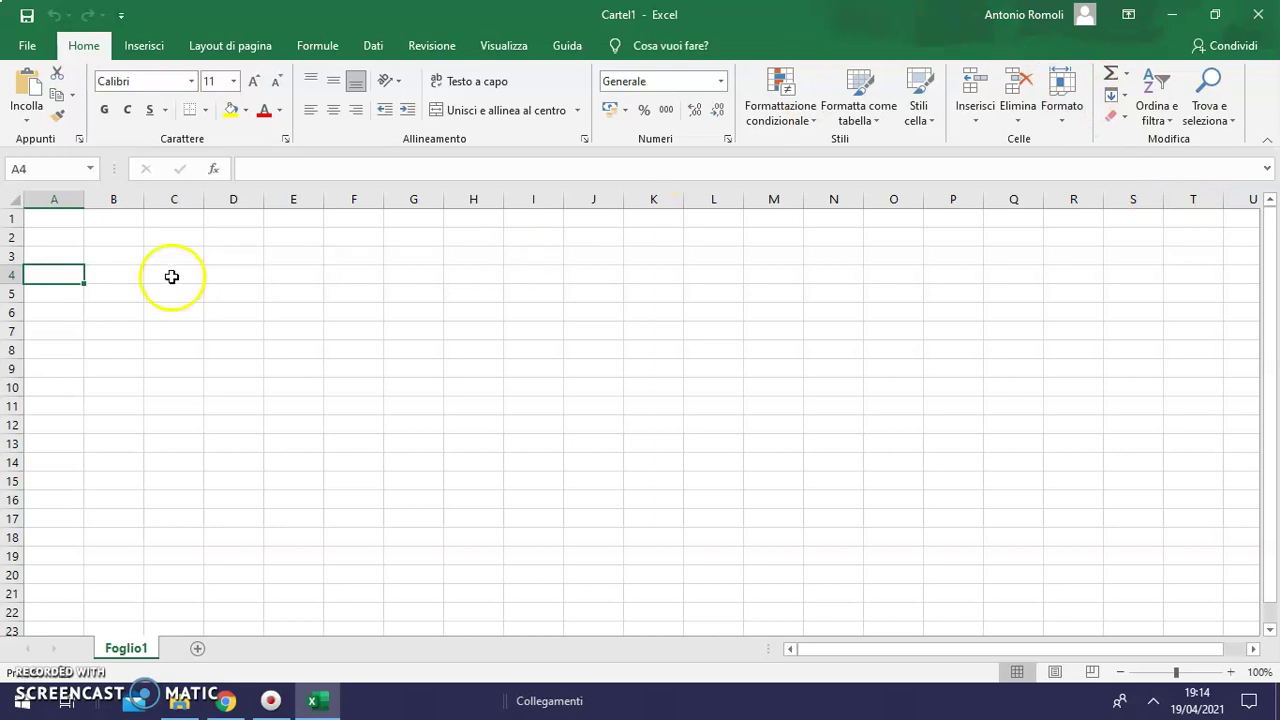
scroll(134, 331, "down", 7)
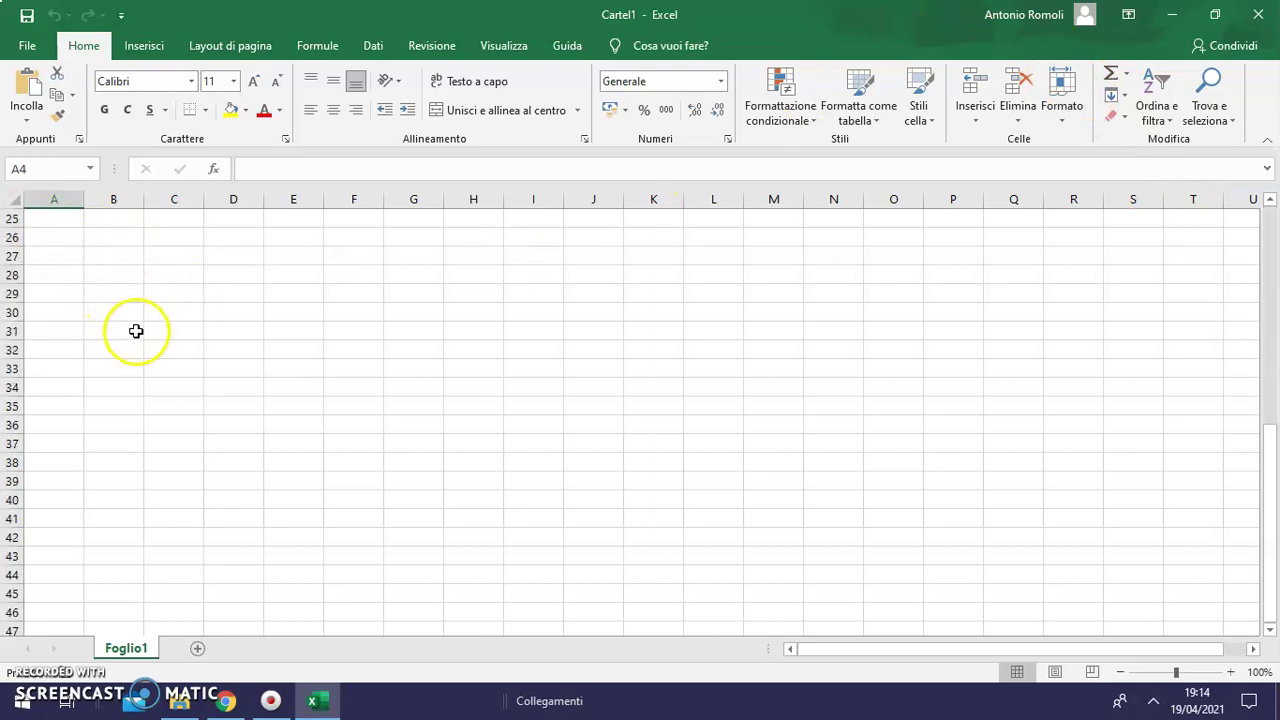
scroll(143, 331, "down", 9)
left_click(44, 217)
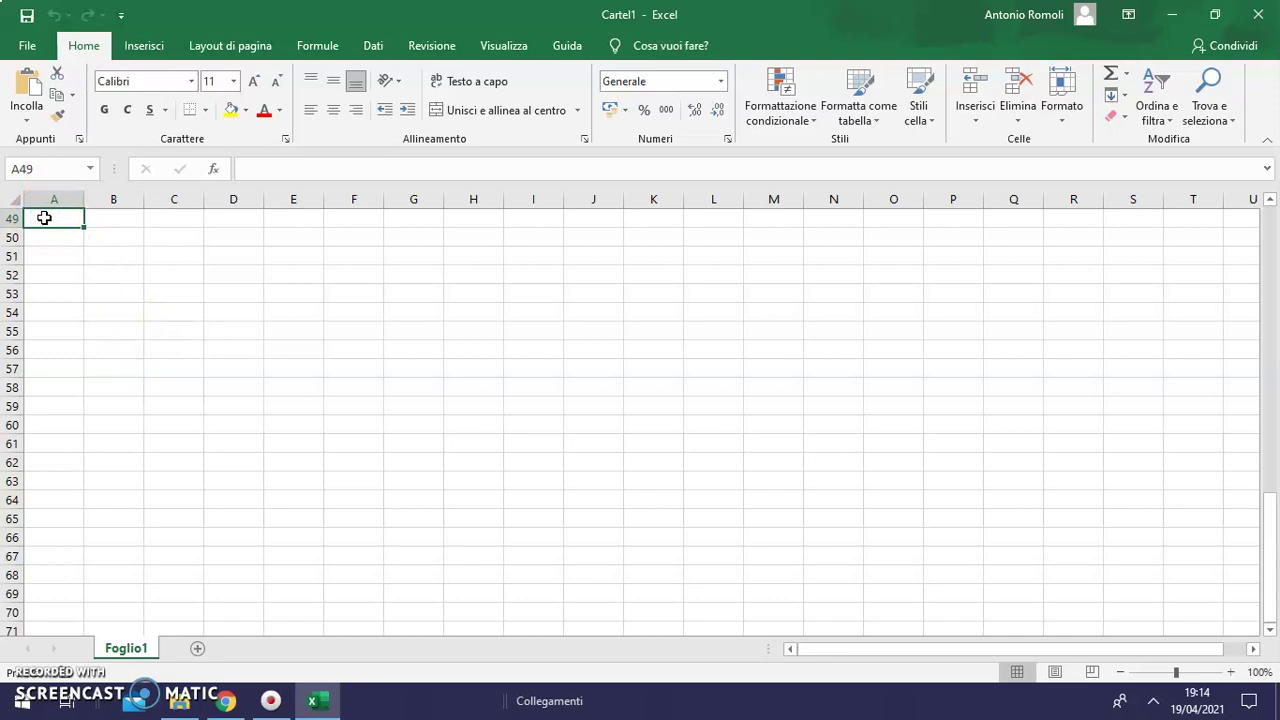
key("ctrl+Down")
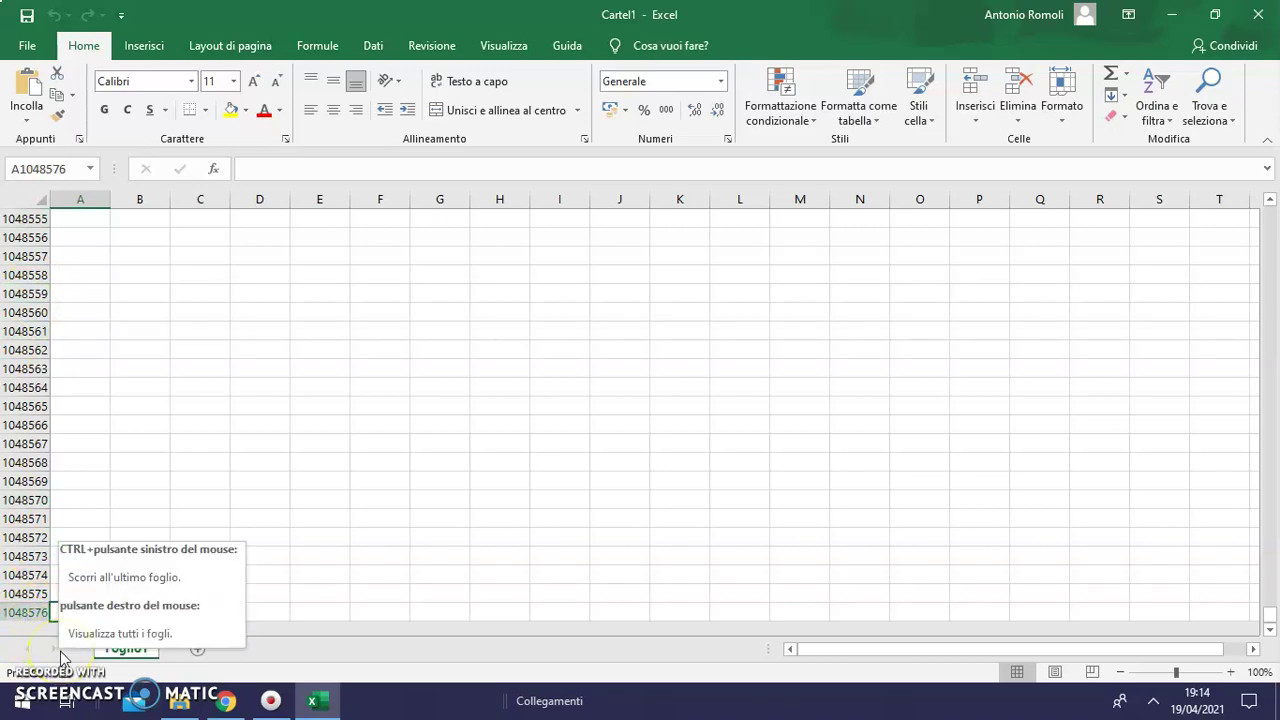
key("ctrl+Home")
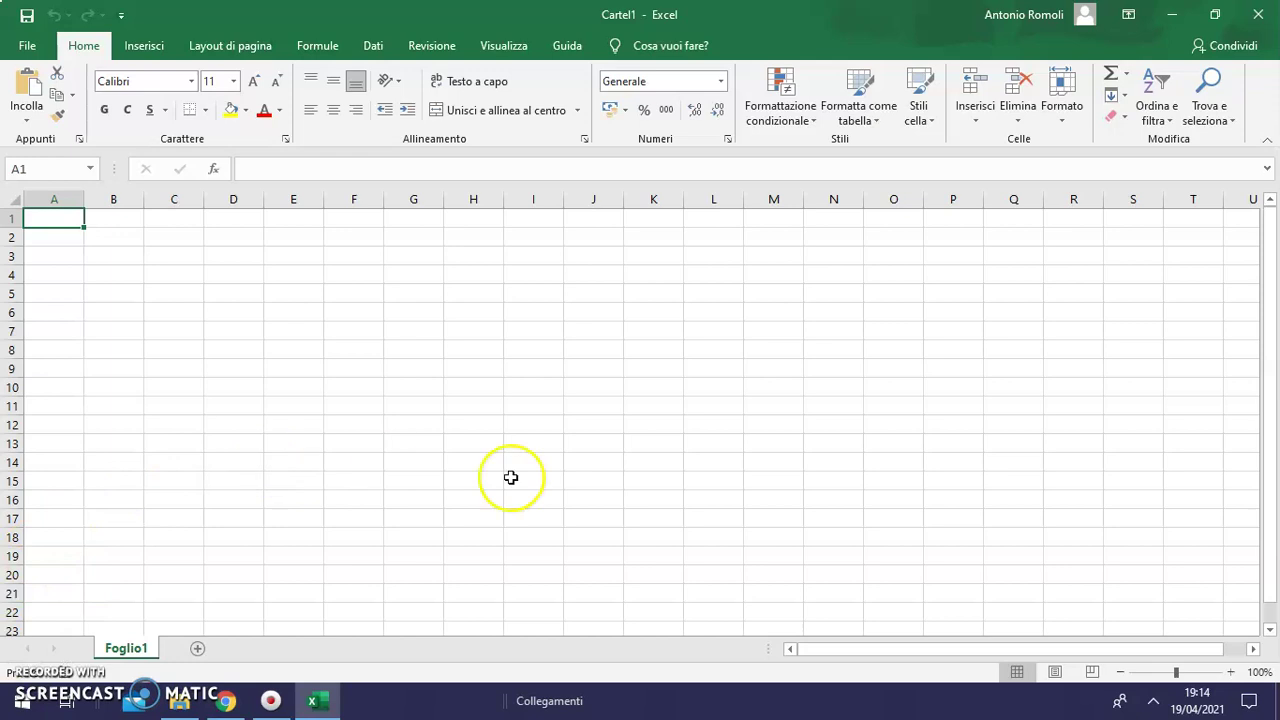
- Select column C, row 2, then cells D3, G5, I7, I10 and K9
left_click(168, 198)
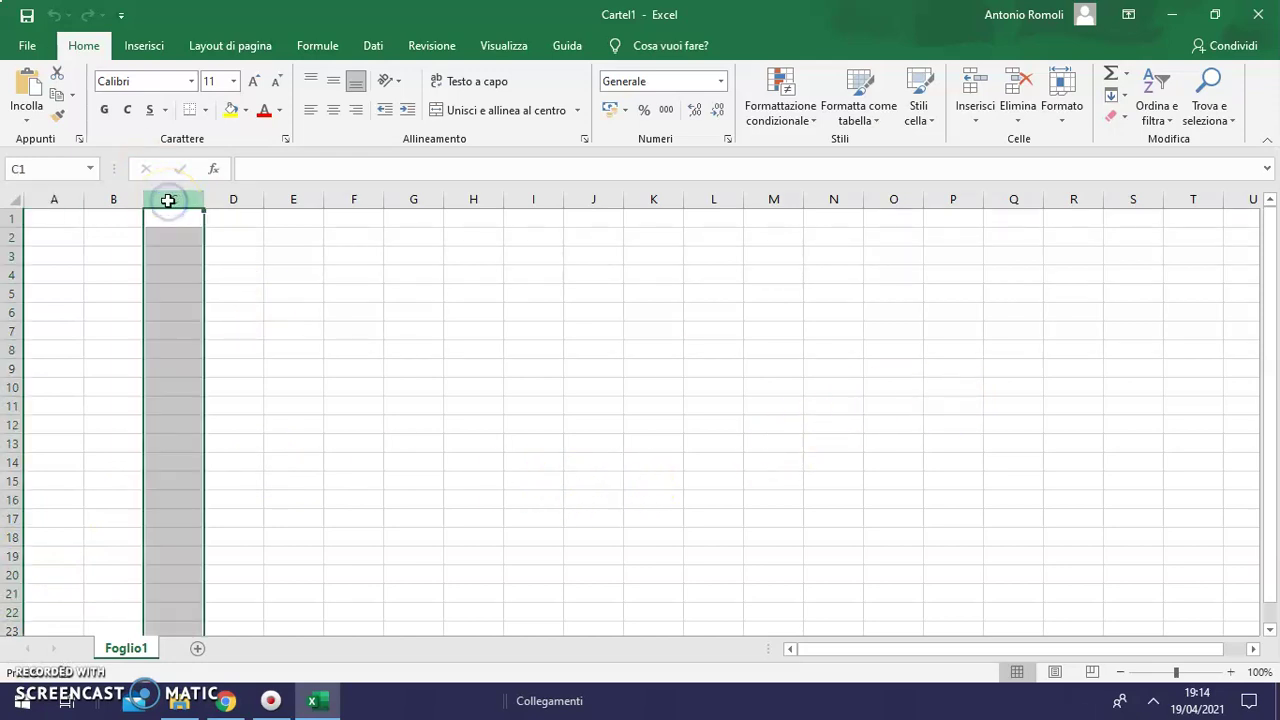
left_click(12, 237)
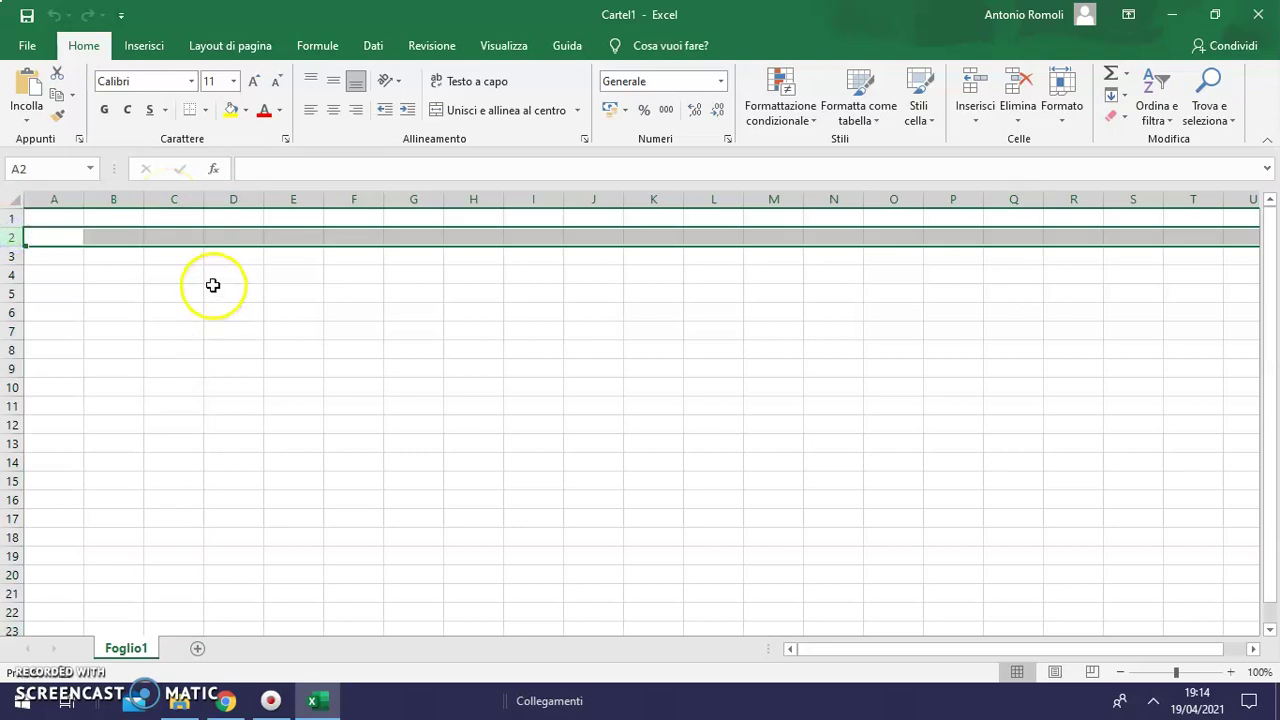
left_click(241, 256)
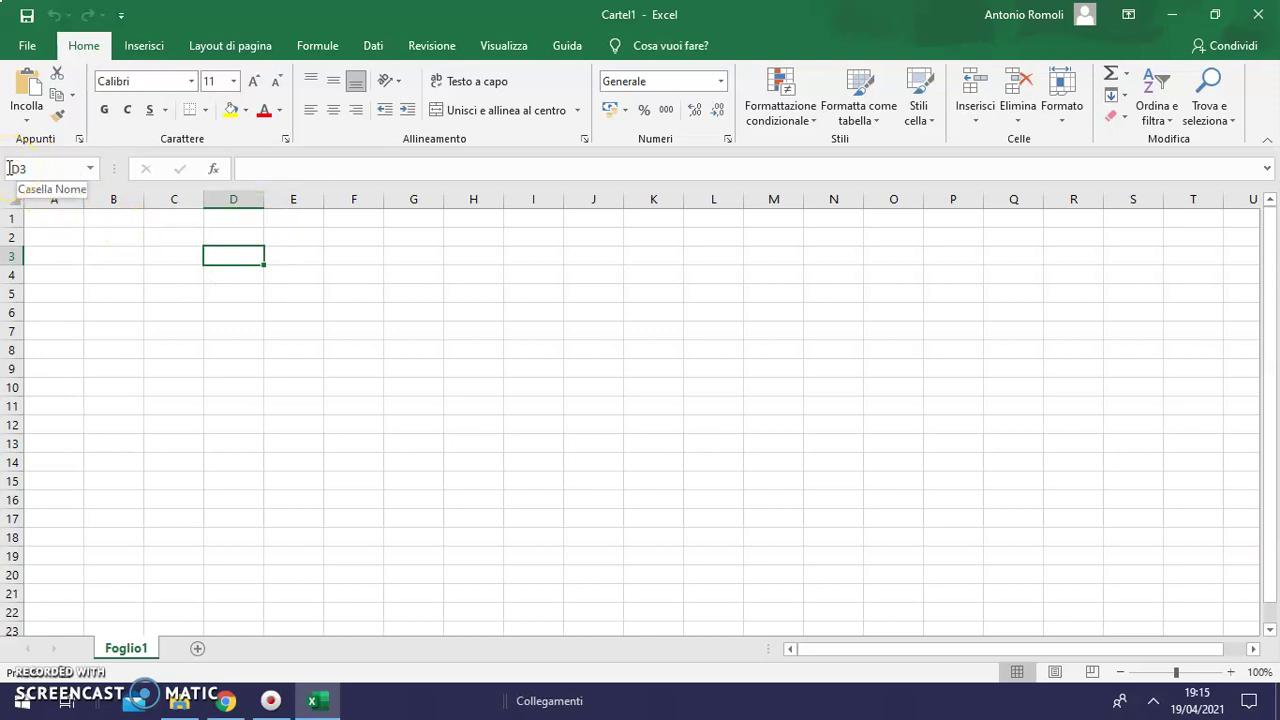
left_click(420, 296)
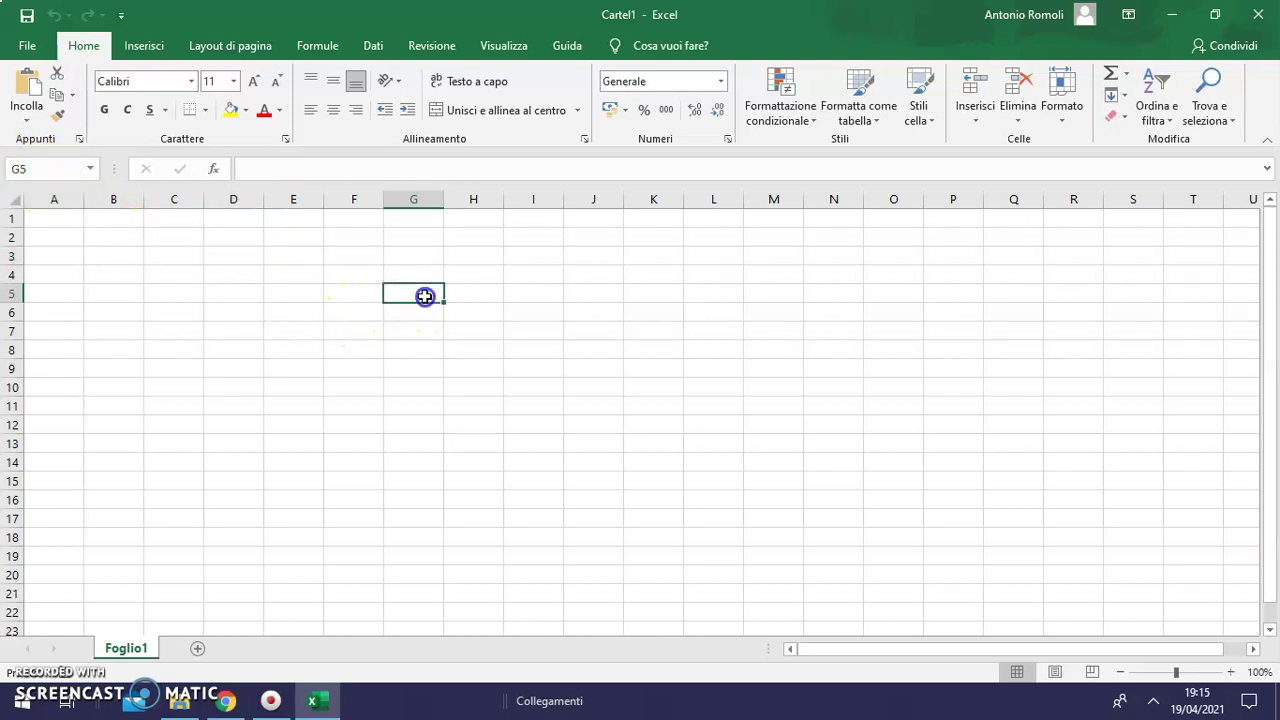
left_click(533, 328)
left_click(558, 385)
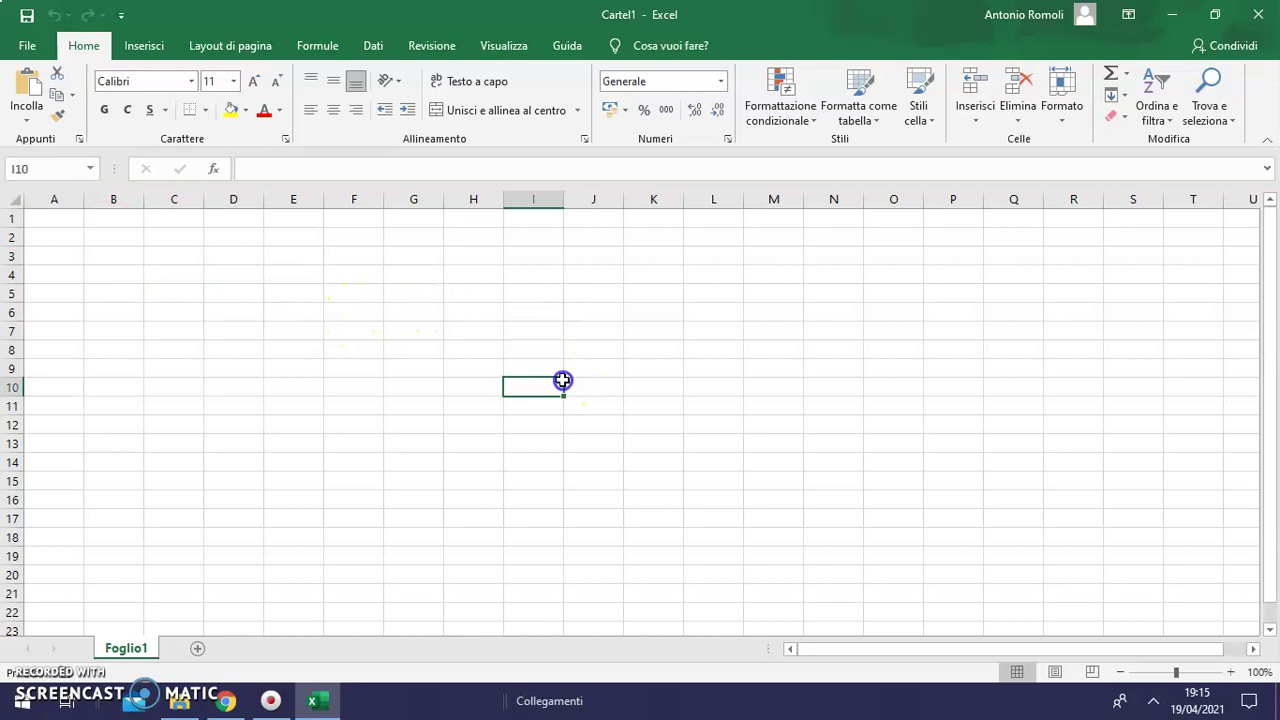
left_click(670, 366)
- Go to cell M22 by entering its address in the Name Box
left_click(46, 167)
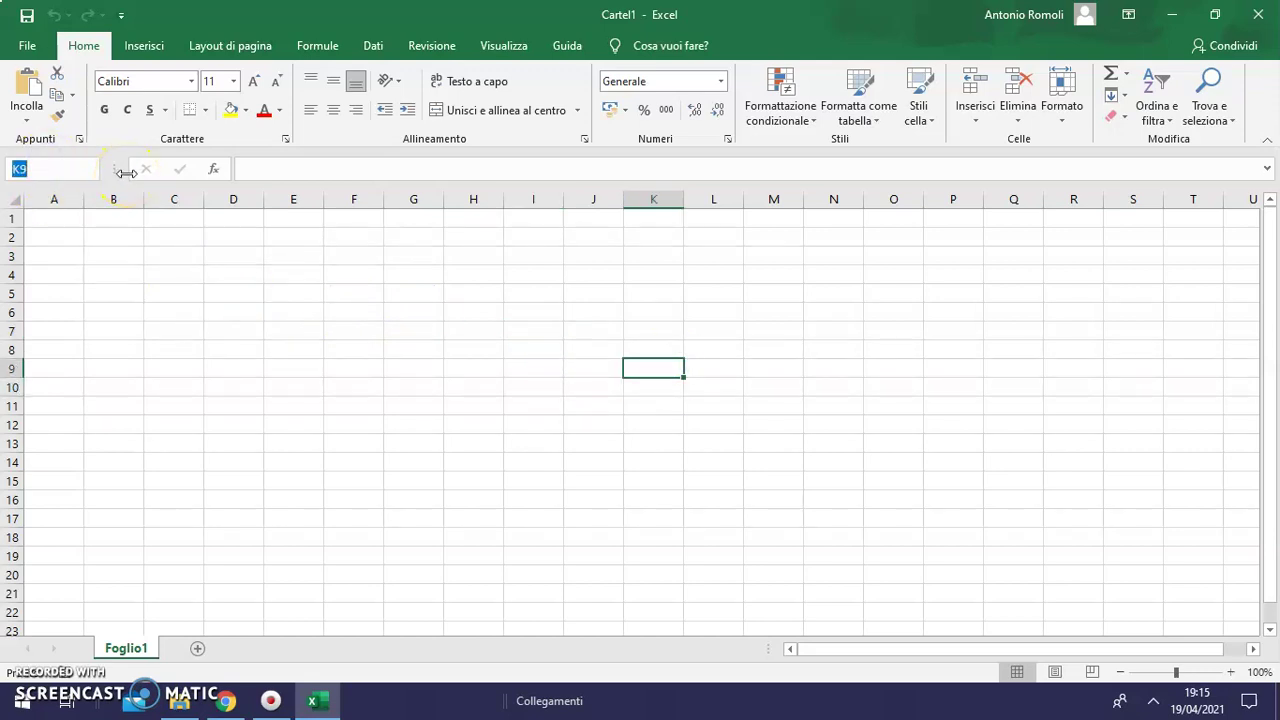
type("M")
type("22")
key("Return")
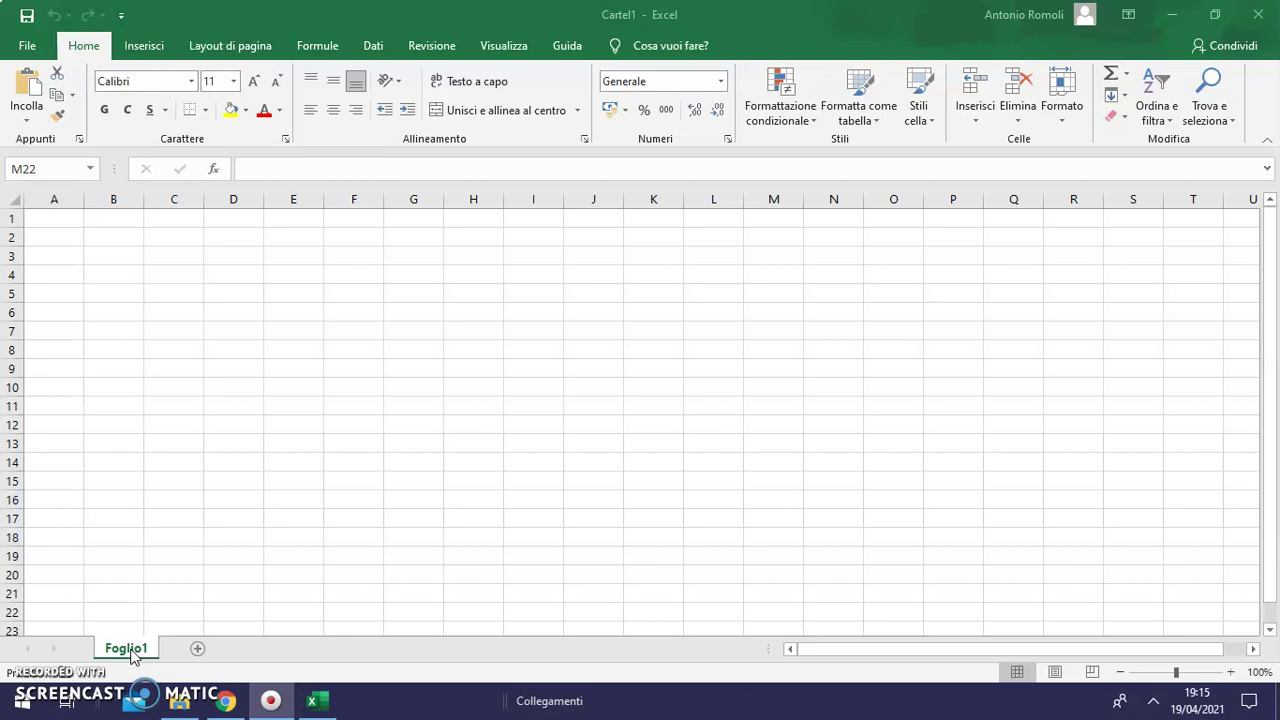
- Add sheets Foglio2, Foglio3 and Foglio4, then switch back to Foglio1
left_click(197, 649)
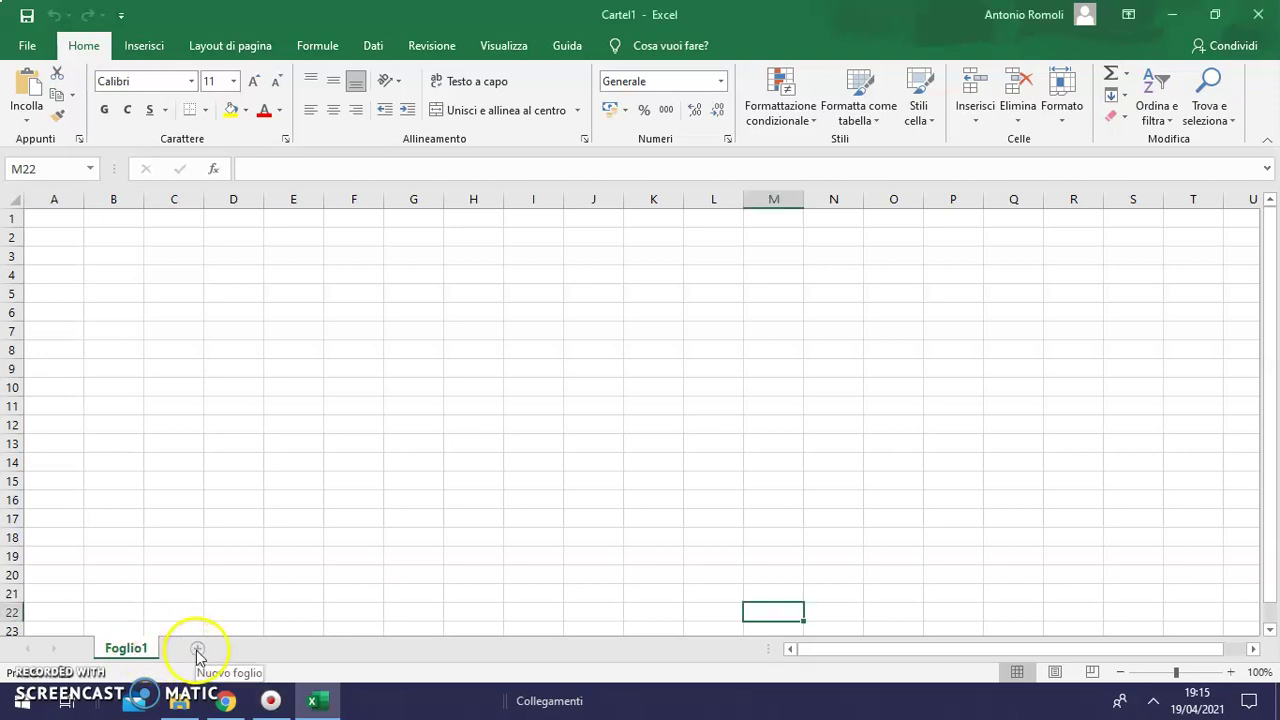
left_click(197, 649)
left_click(260, 649)
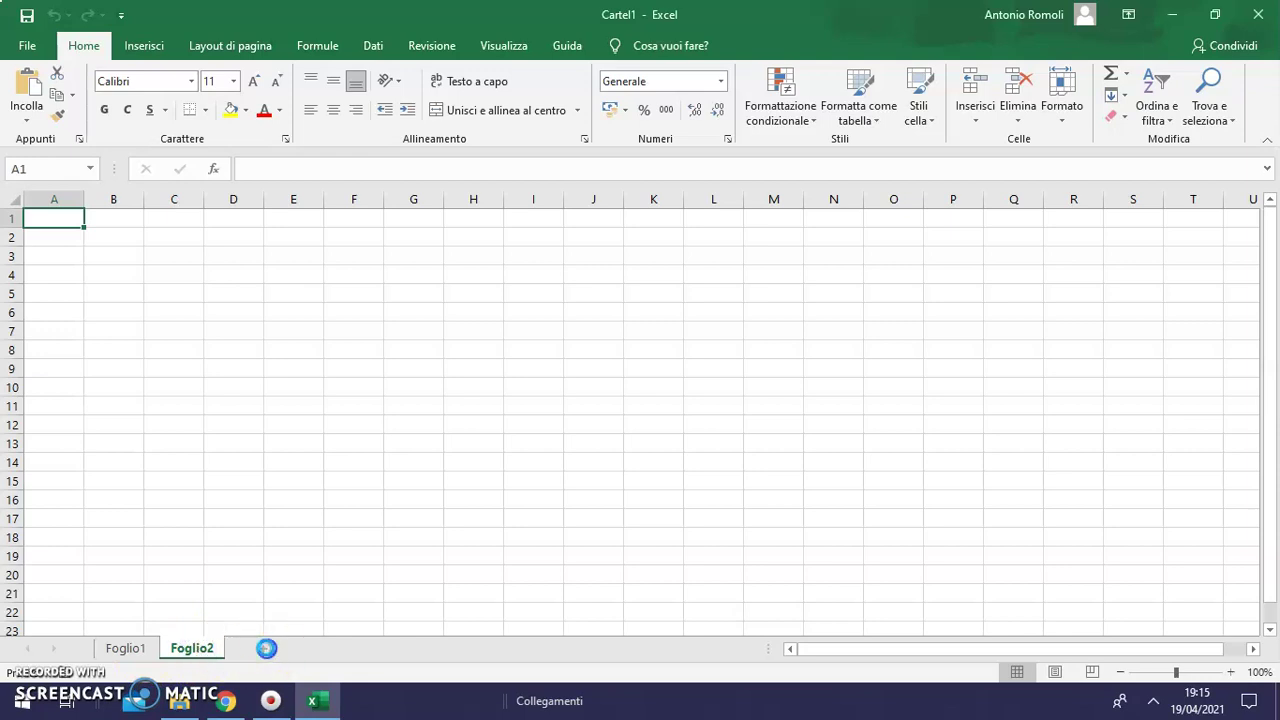
left_click(330, 649)
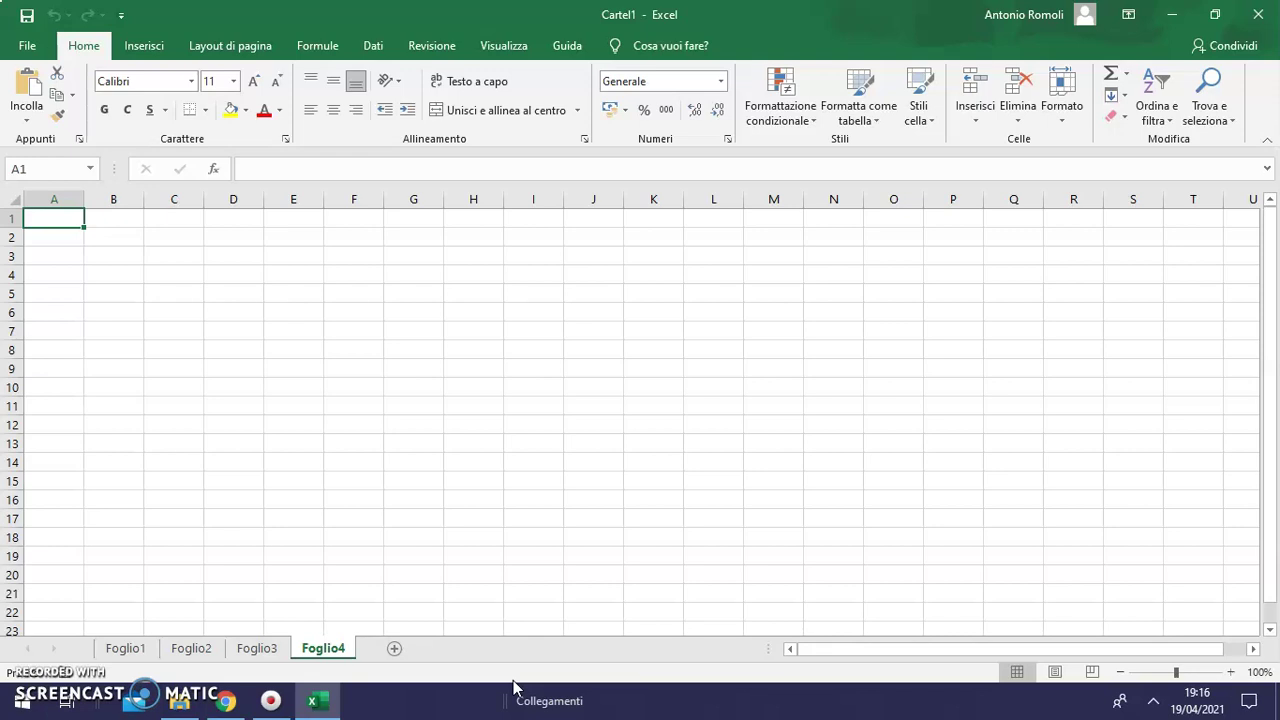
left_click(140, 650)
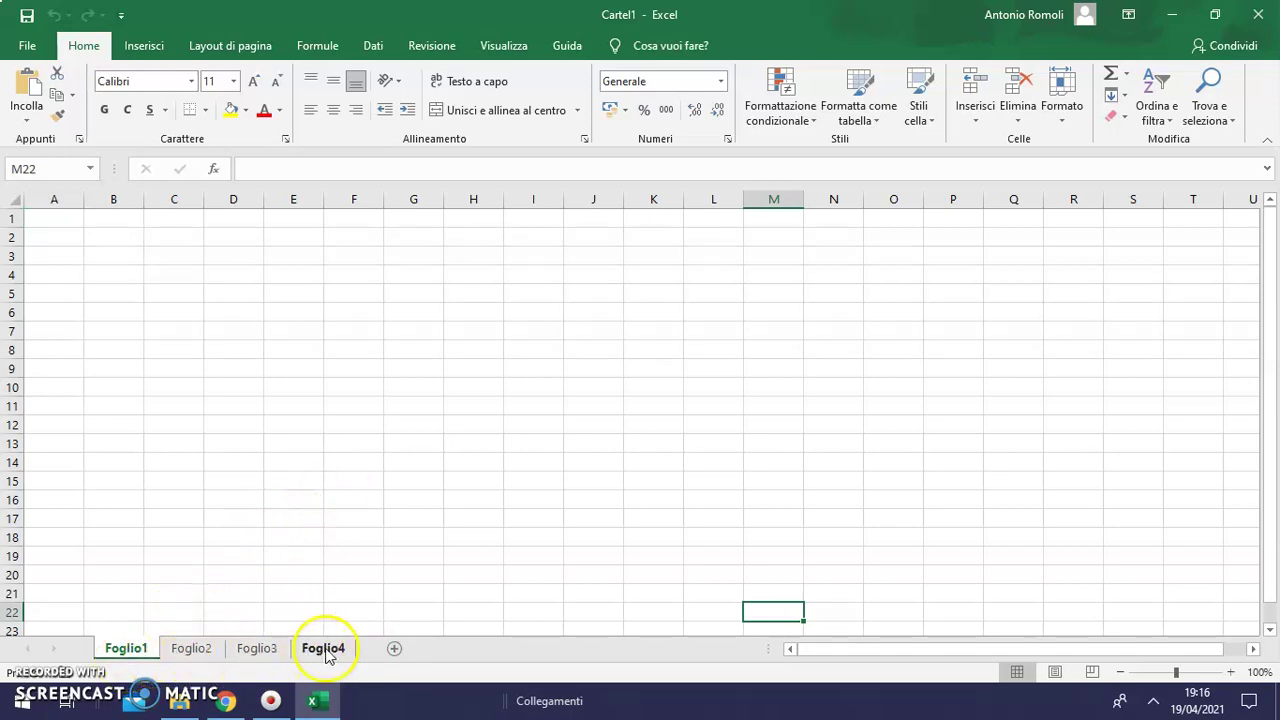
left_click_drag(360, 635, 133, 648)
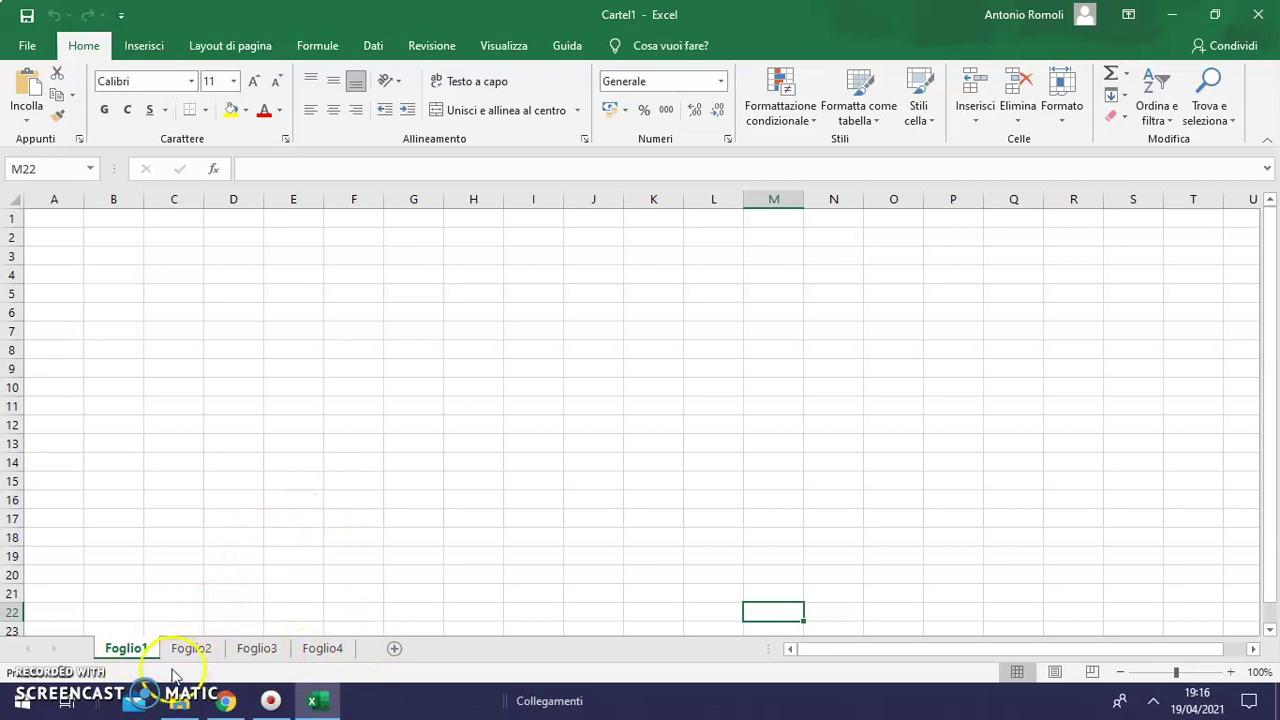
- Rename the Foglio1 sheet tab to 'Calcoli A'
left_click(120, 649)
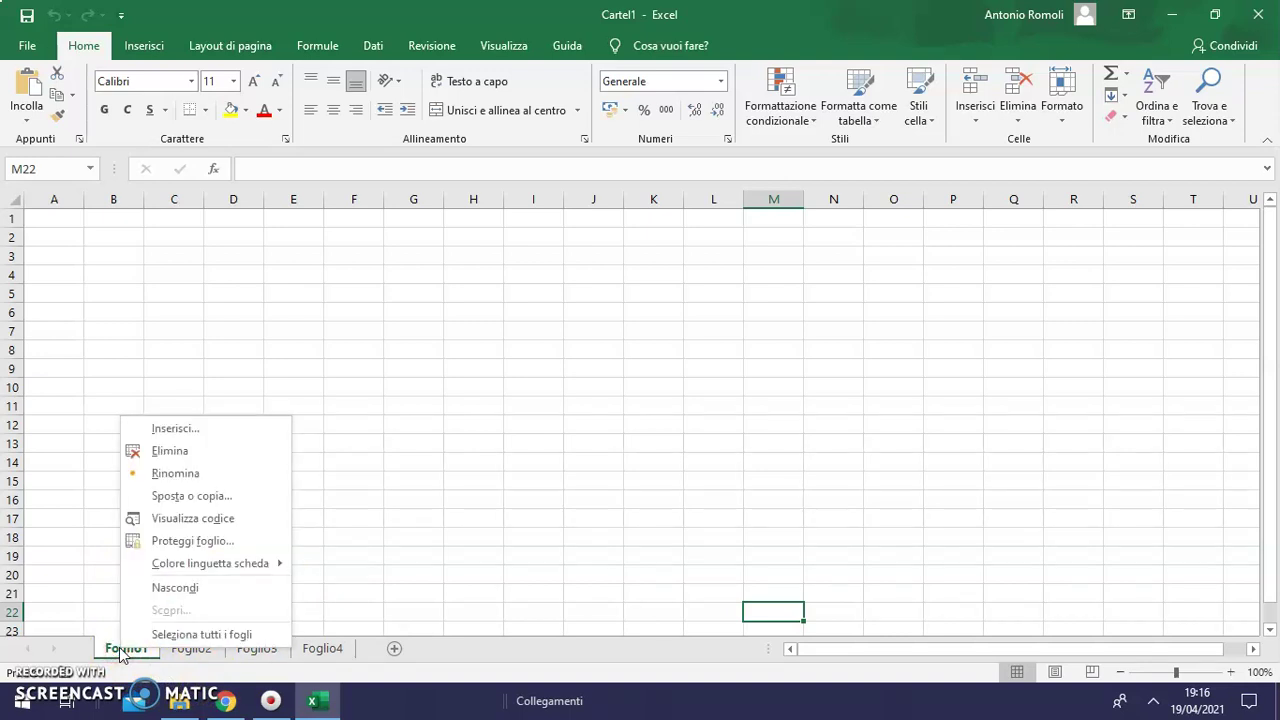
left_click(165, 471)
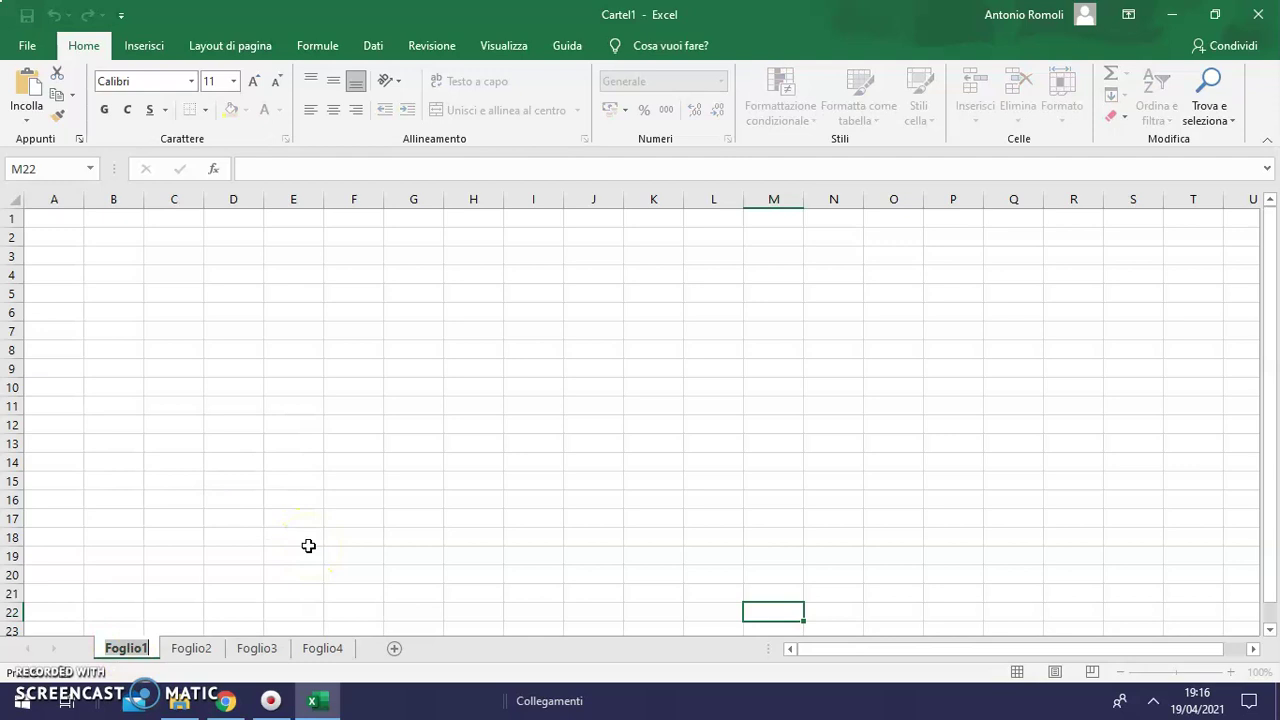
type("Calcoli")
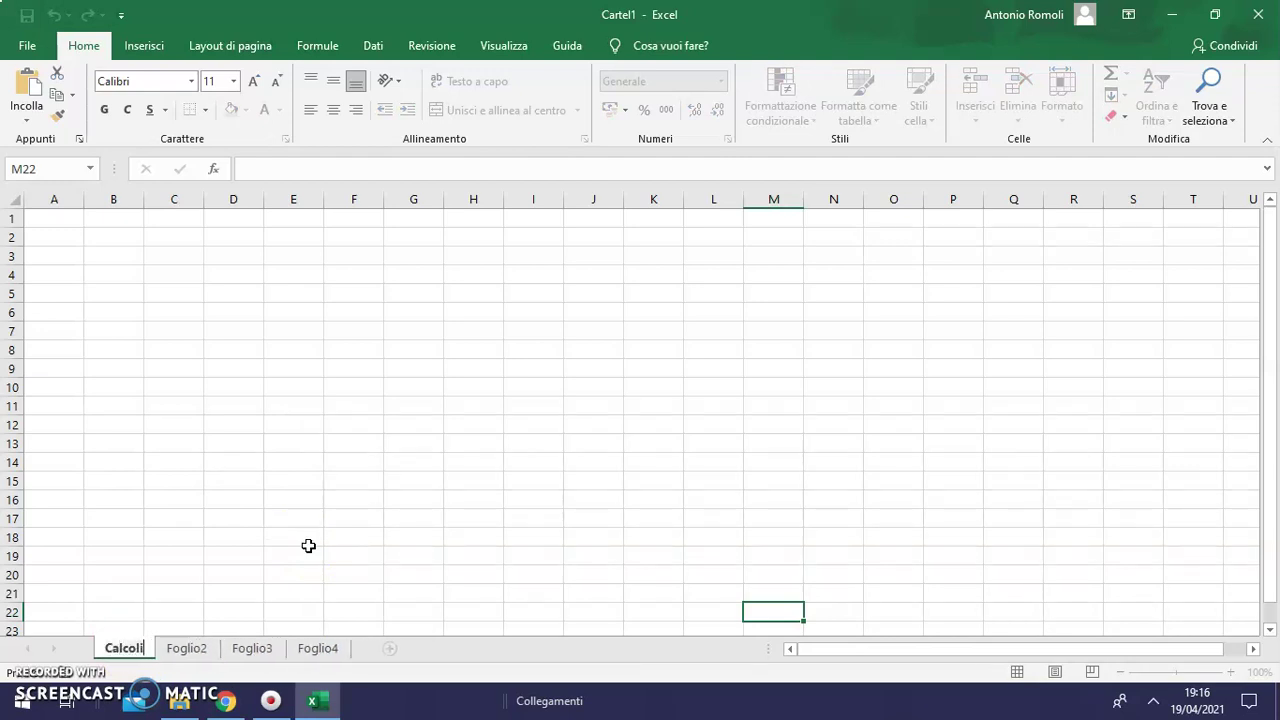
type(" A")
left_click(433, 649)
left_click(451, 651)
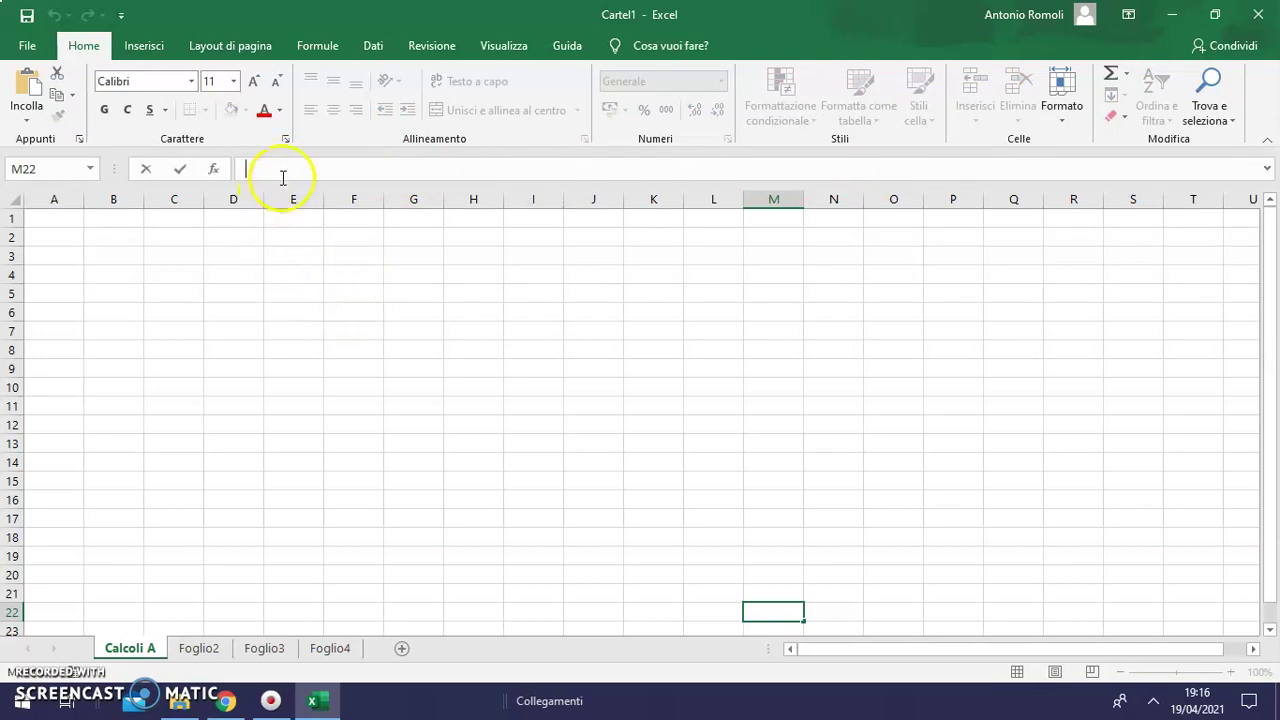
- Close the Inserisci funzione dialog without inserting and discard the unfinished formula in M22
left_click(217, 168)
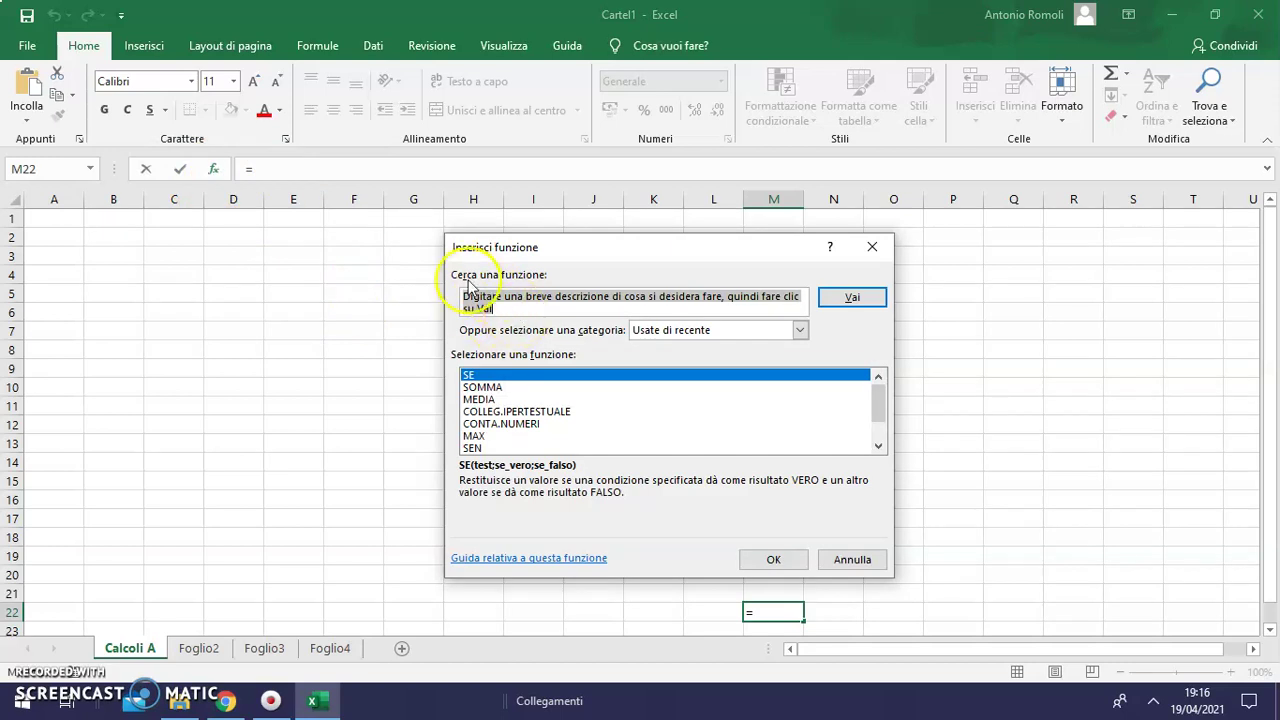
mouse_move(877, 400)
left_mouse_down()
mouse_move(875, 431)
mouse_move(871, 392)
left_mouse_up()
left_click(849, 561)
left_click(588, 520)
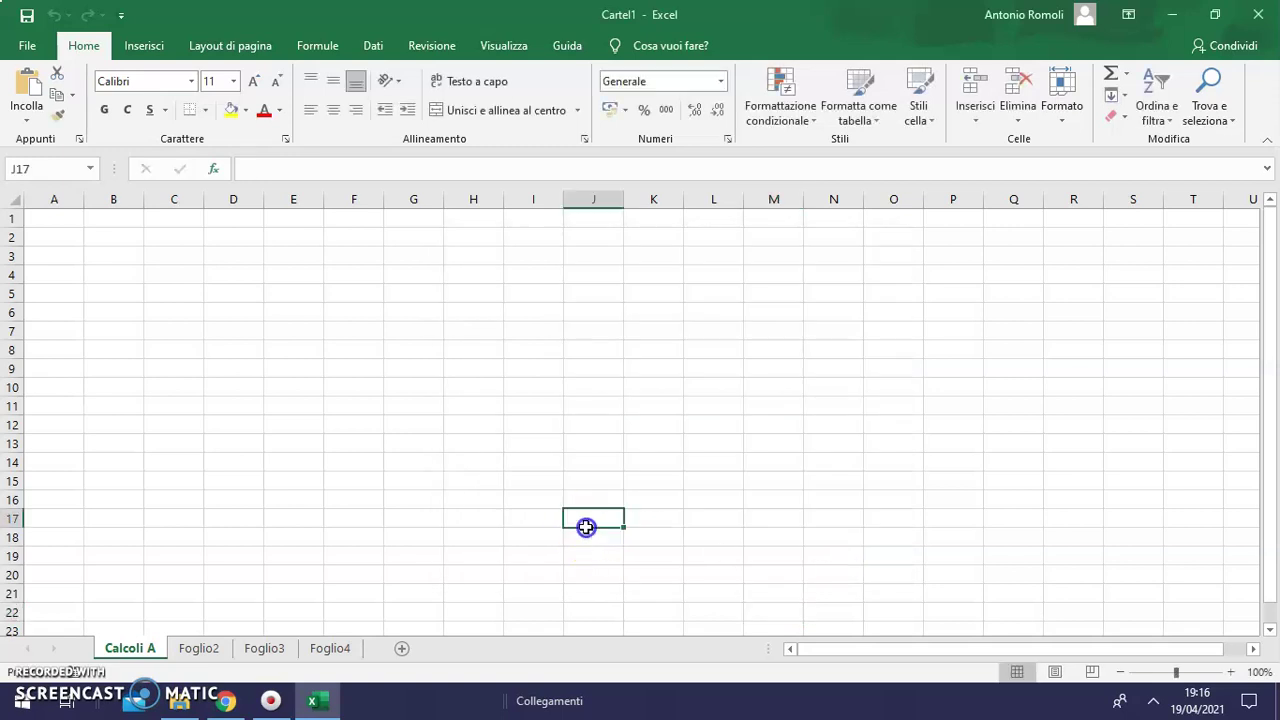
left_click(467, 352)
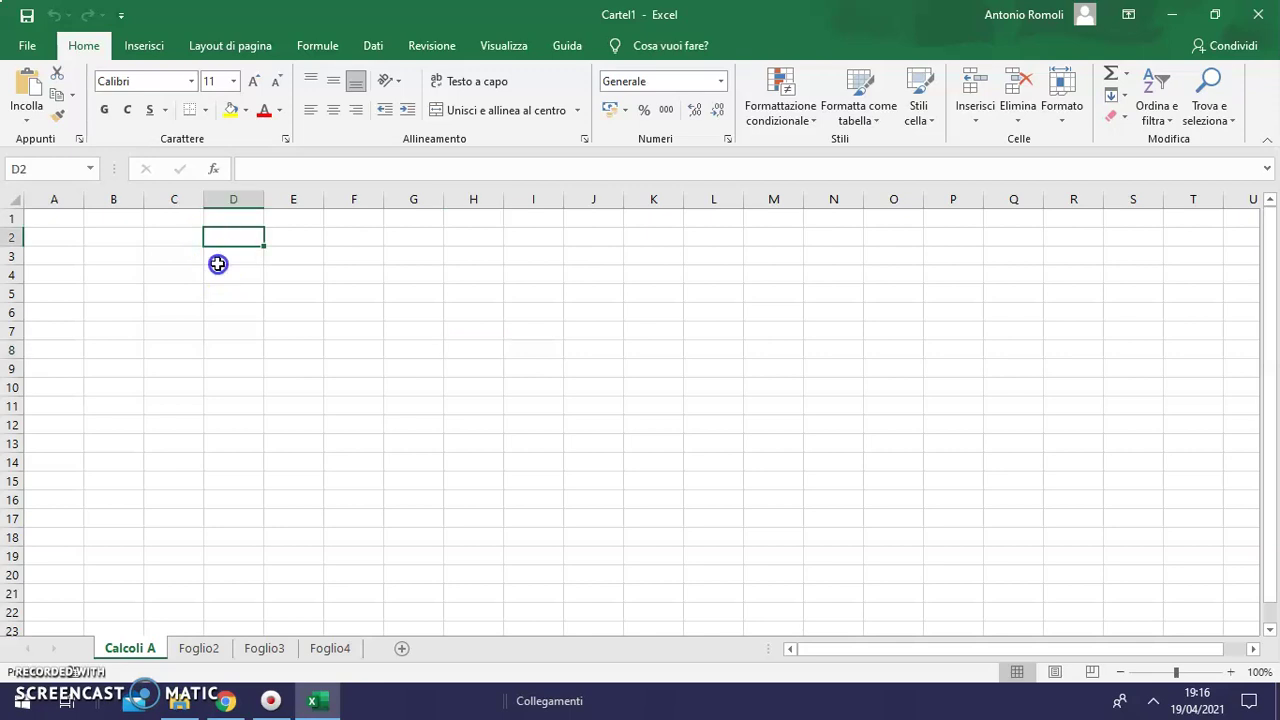
left_click_drag(217, 237, 217, 340)
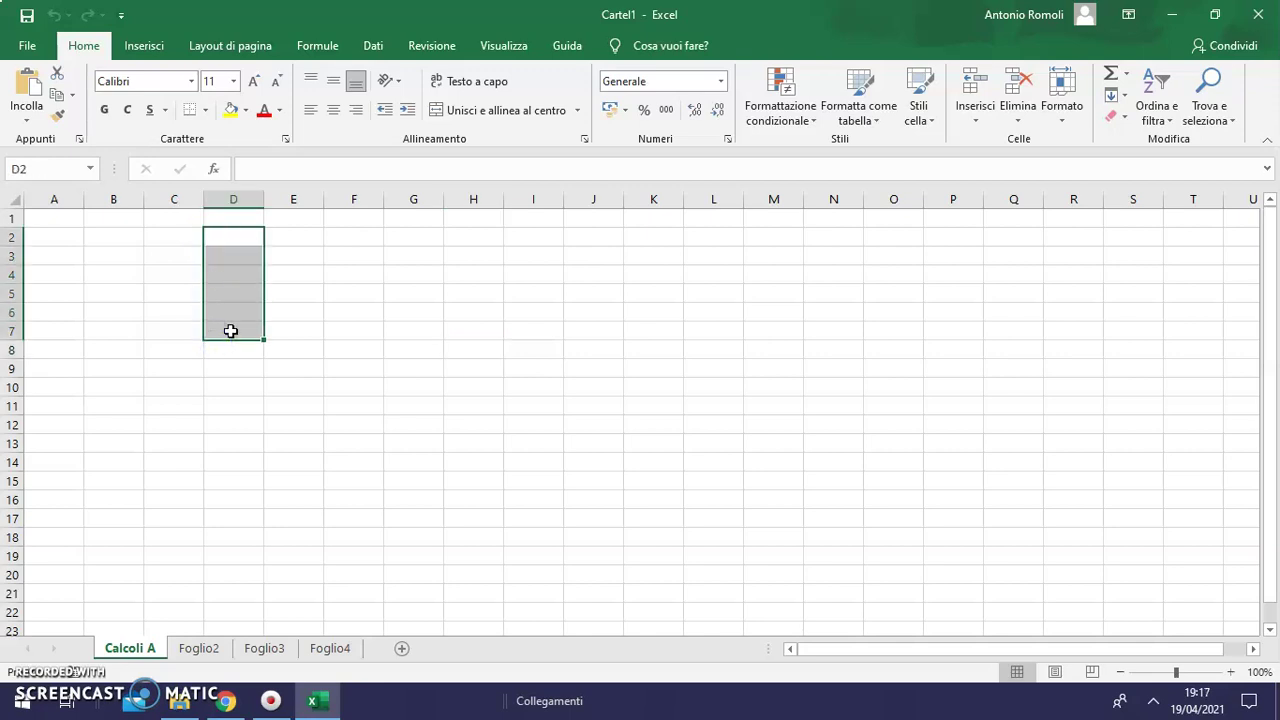
left_click(335, 347)
left_click(357, 254)
left_click_drag(357, 254, 517, 254)
left_click(469, 372)
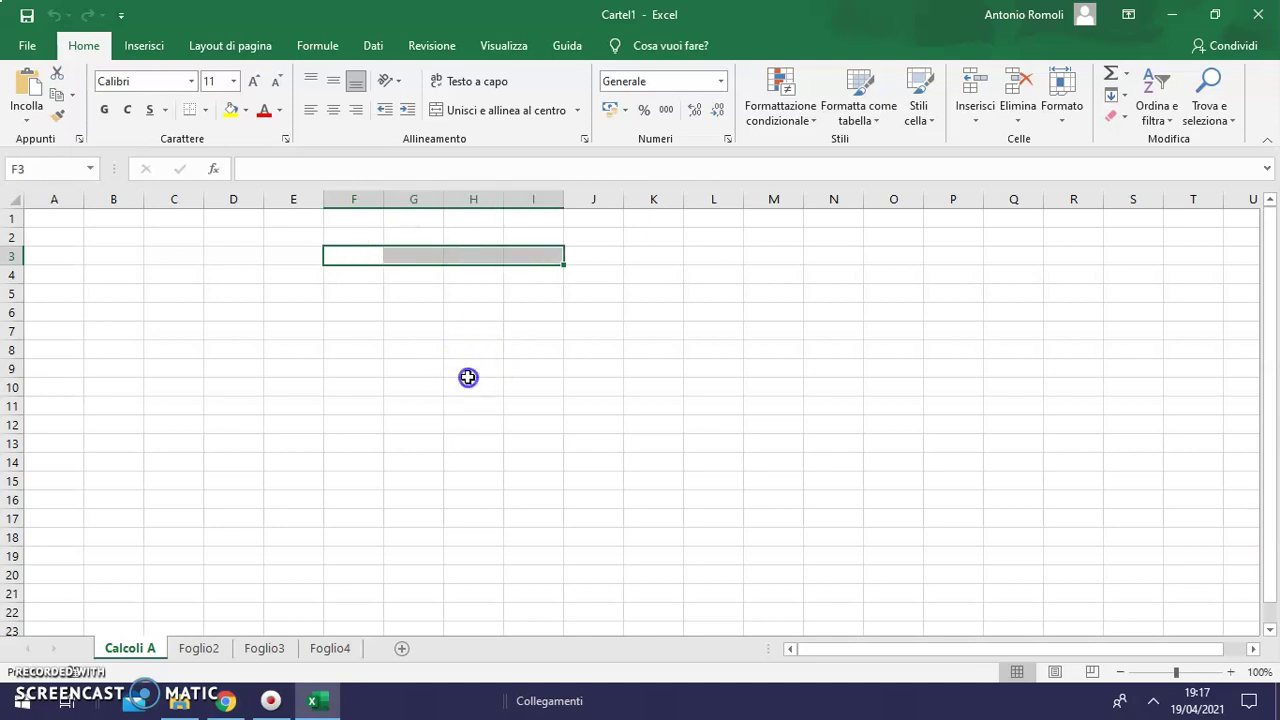
left_click(357, 290)
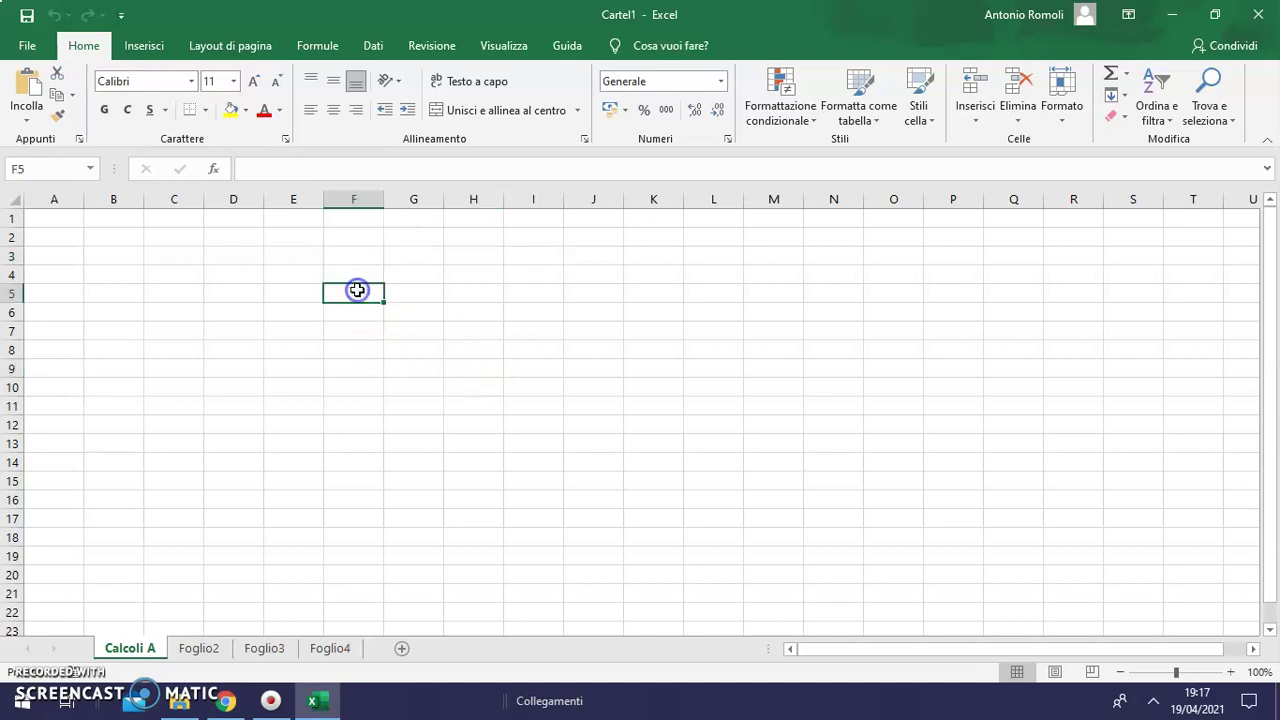
left_click(468, 328)
left_click(230, 199)
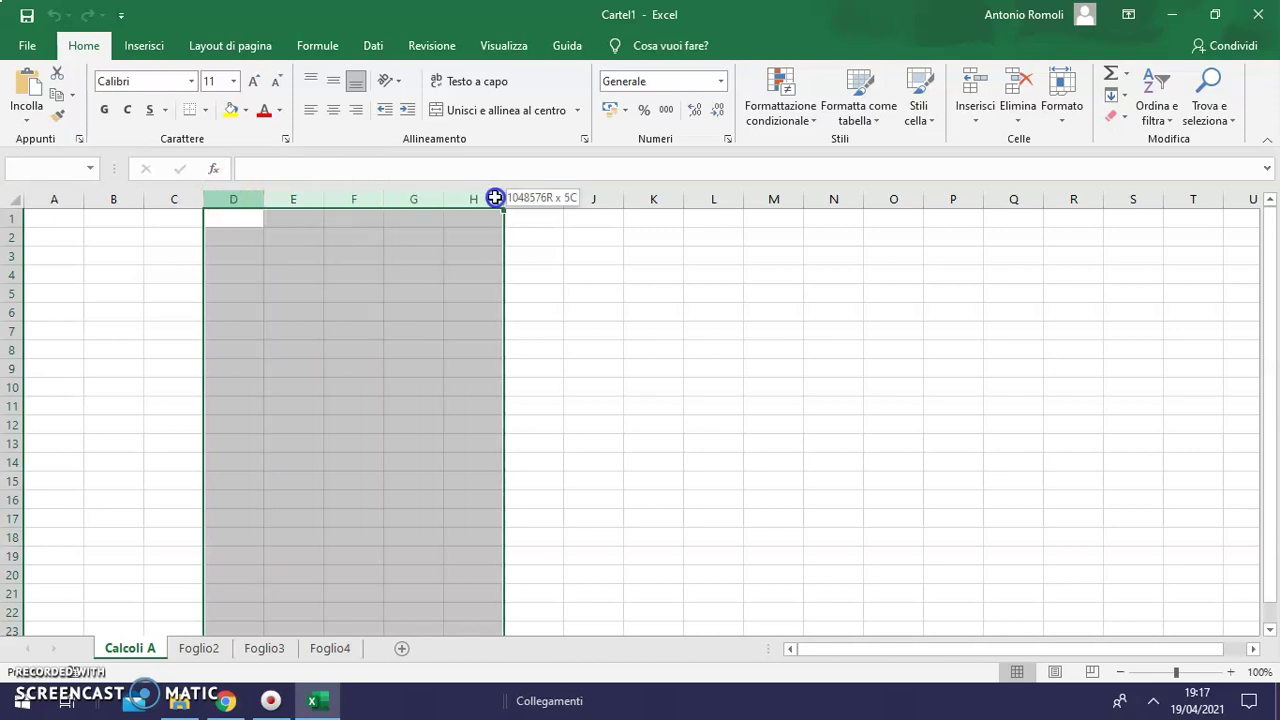
left_click_drag(230, 199, 494, 199)
left_click(617, 310)
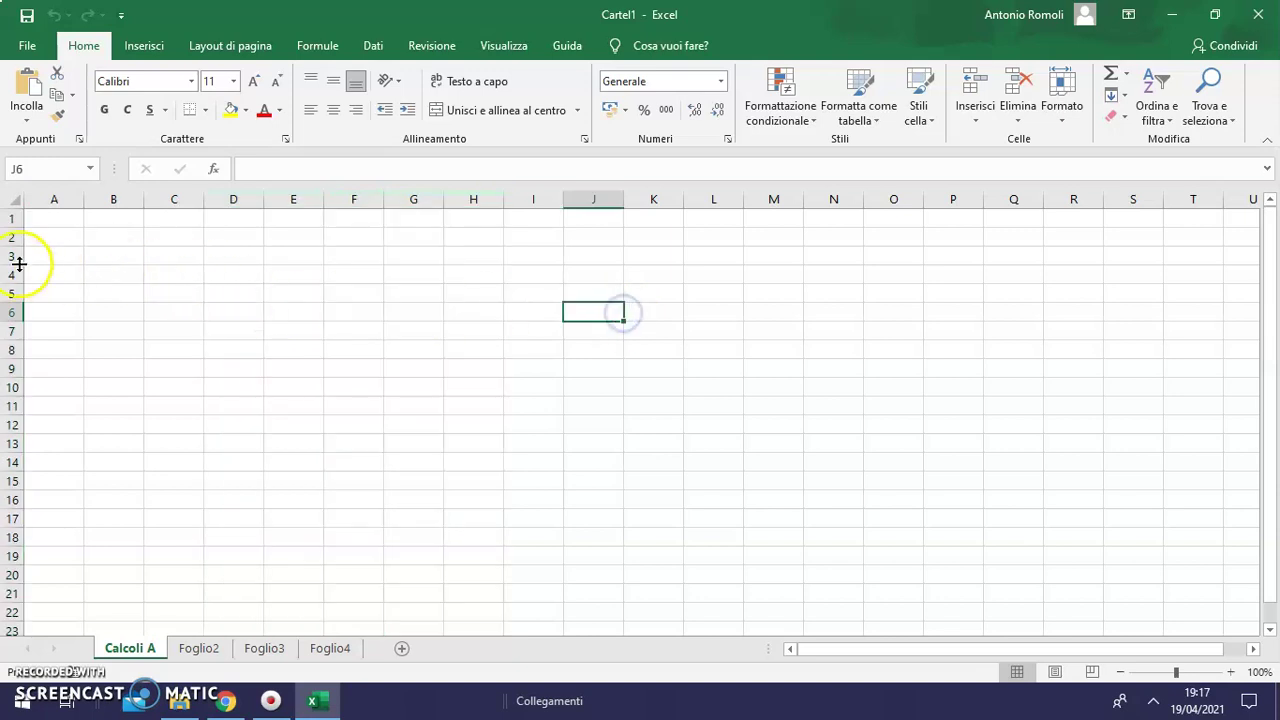
left_click_drag(12, 236, 12, 471)
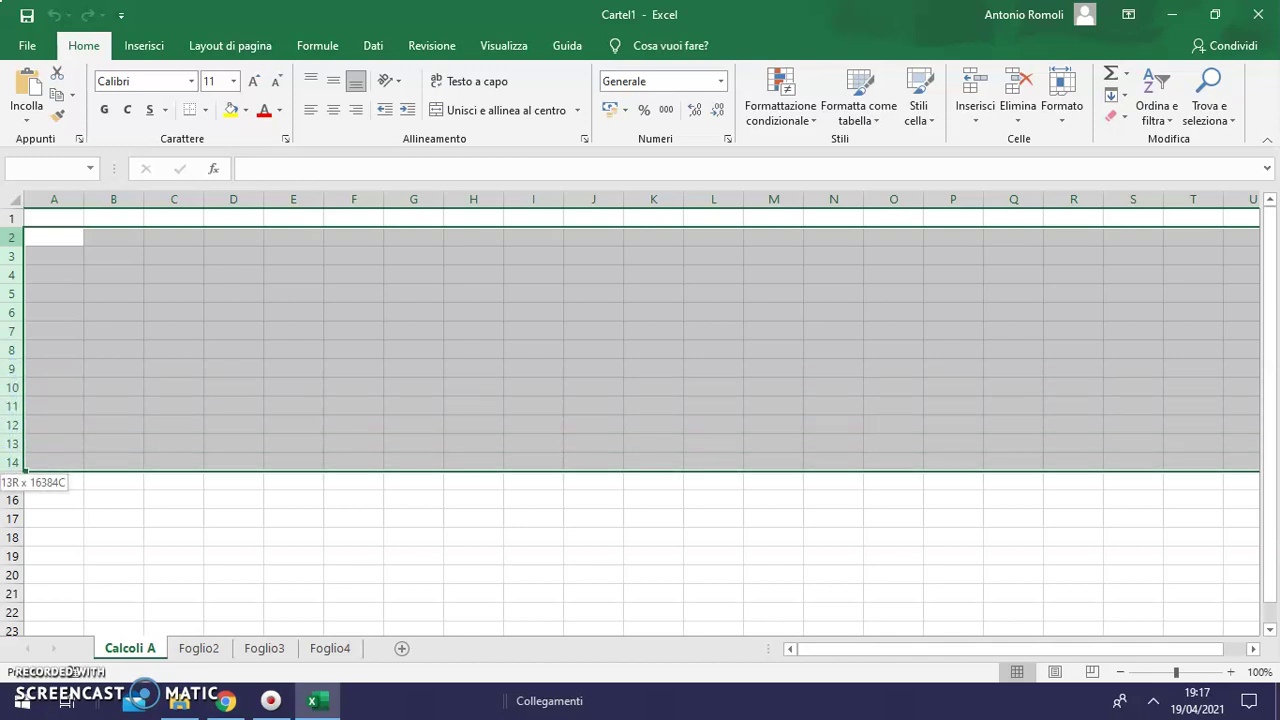
left_click(150, 560)
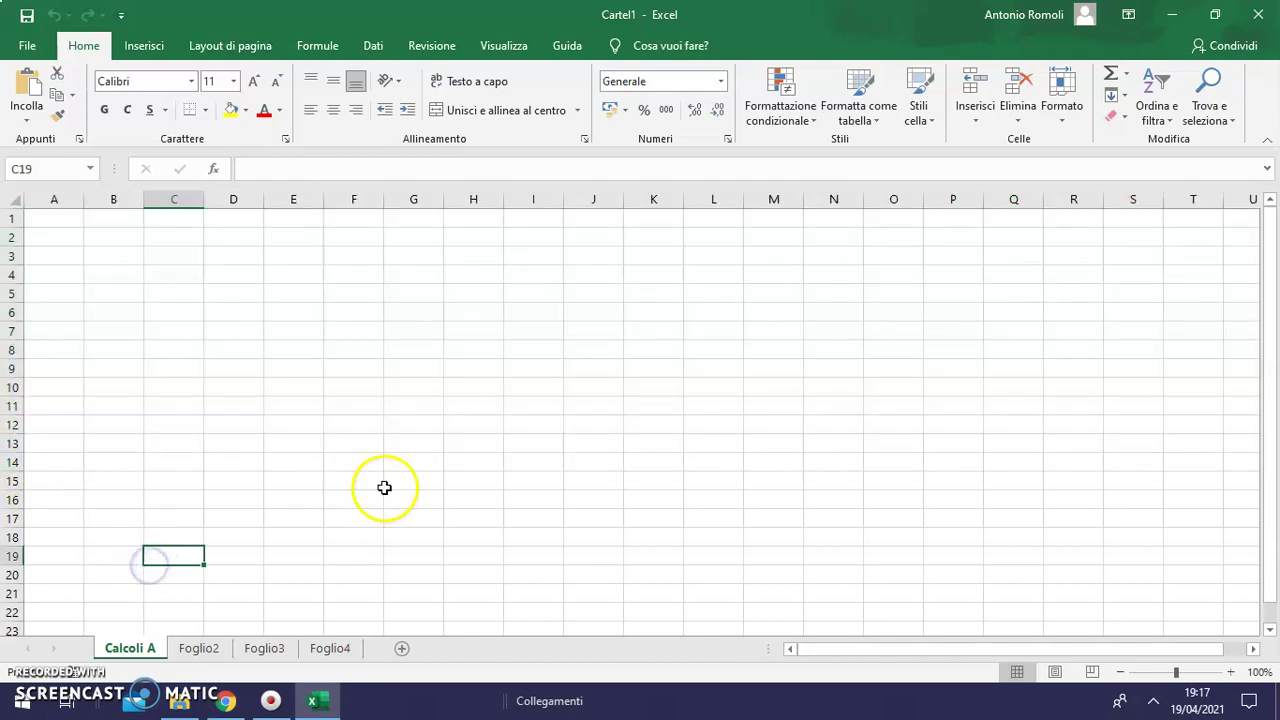
left_click(11, 199)
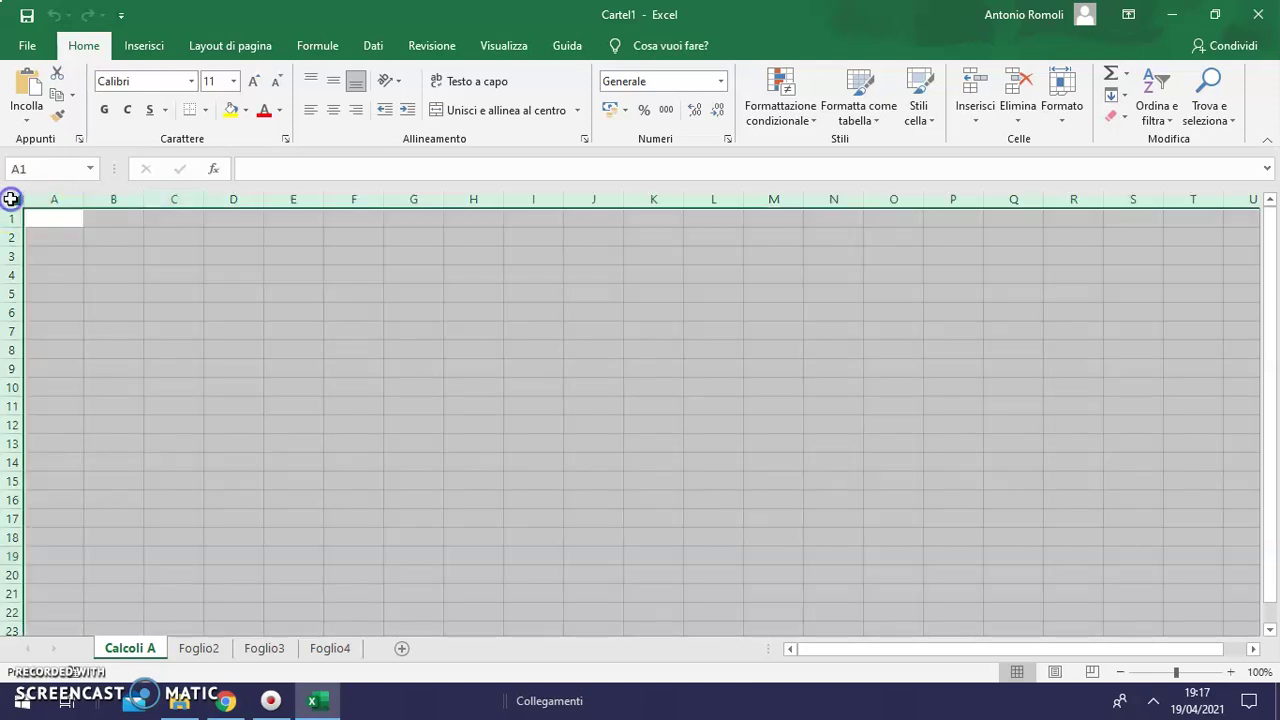
left_click(70, 284)
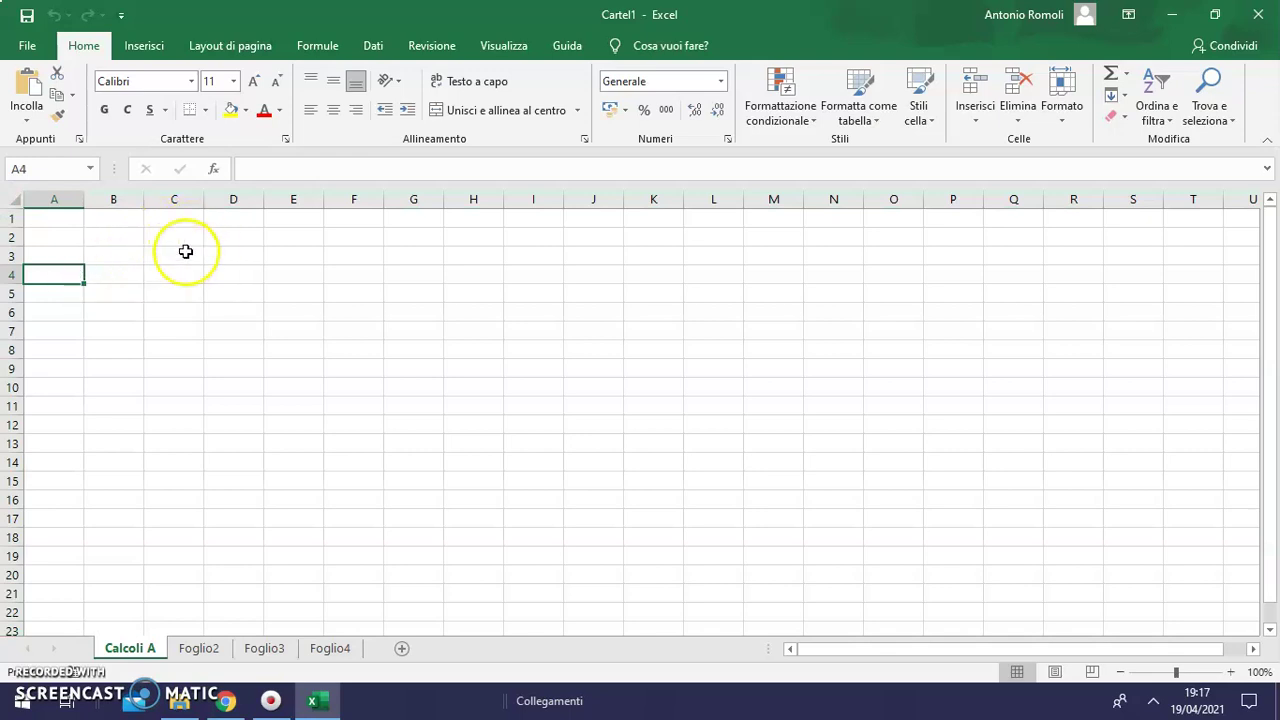
- Enter 1 and 2 in B2:B3 and extend the series to 14 in B15
left_click(117, 240)
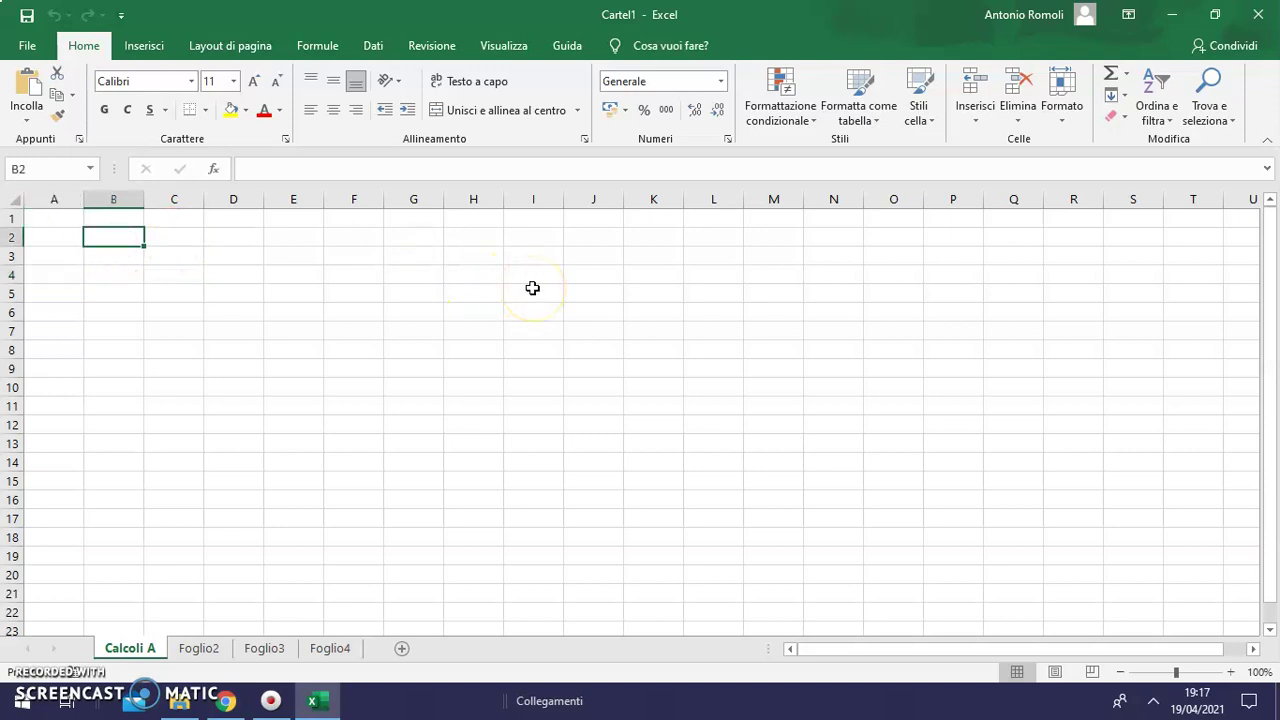
type("1")
key("Return")
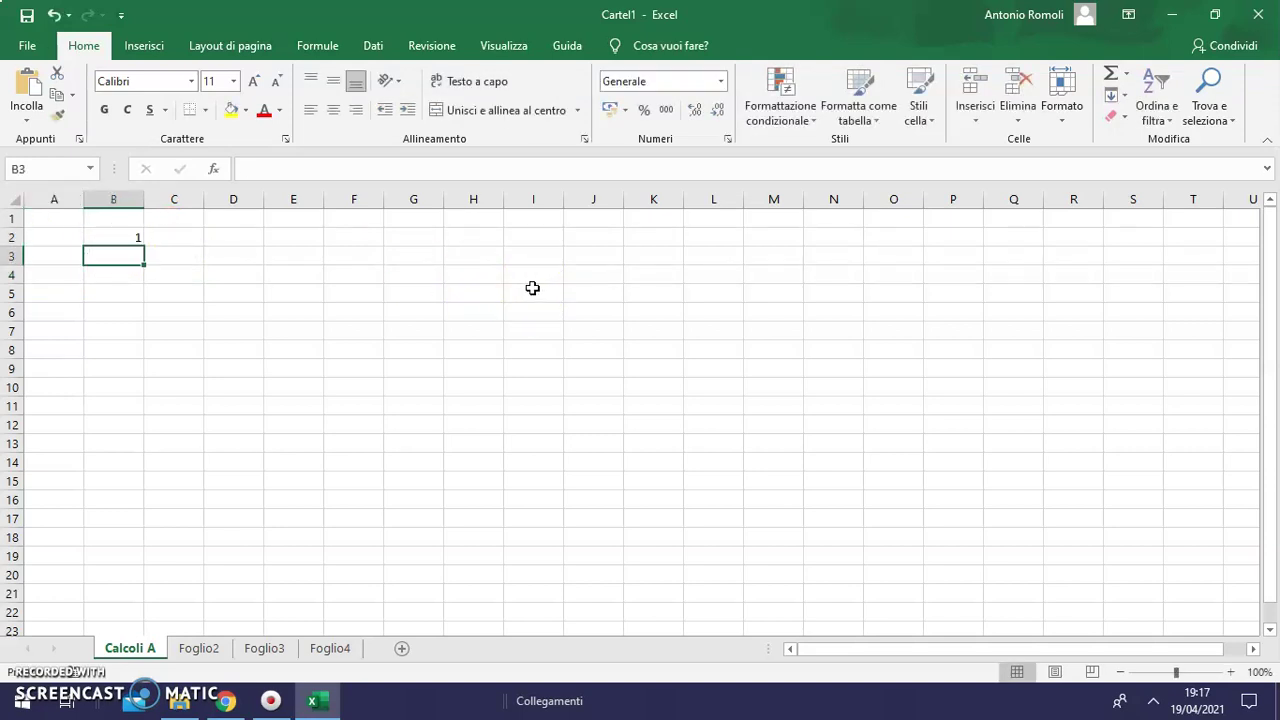
type("2")
left_click(491, 390)
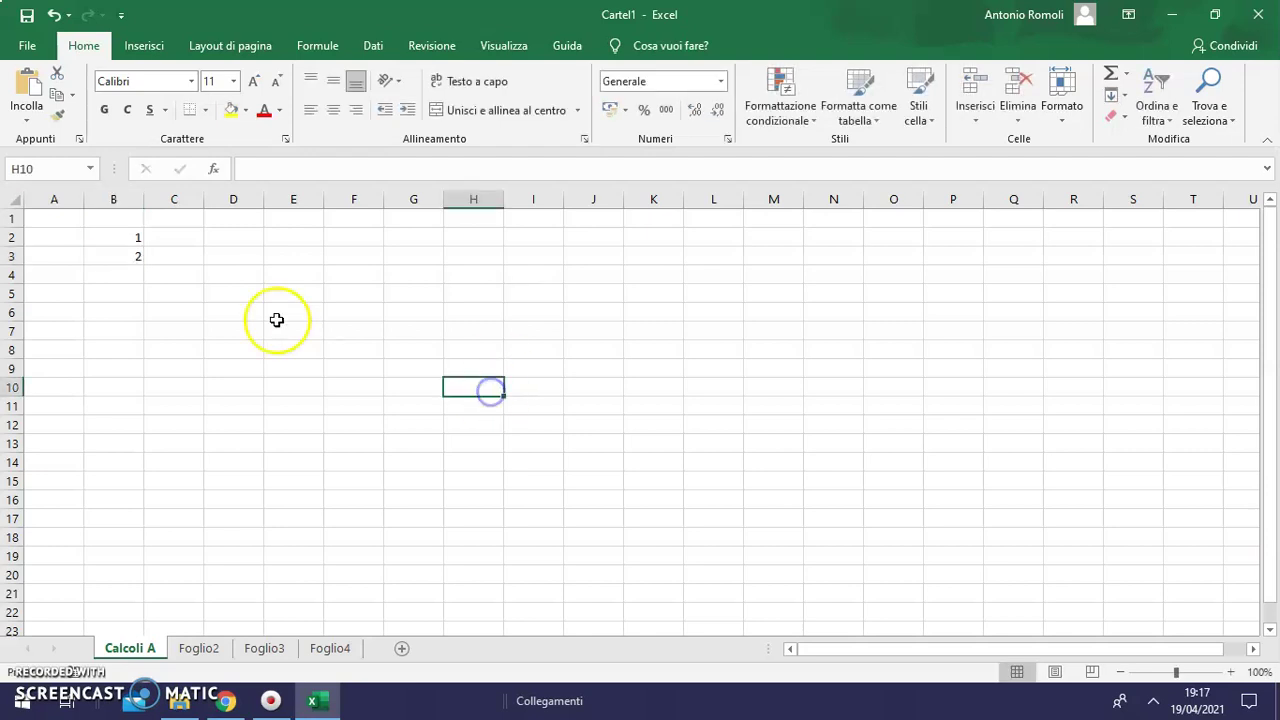
left_click_drag(105, 240, 112, 253)
left_click(290, 368)
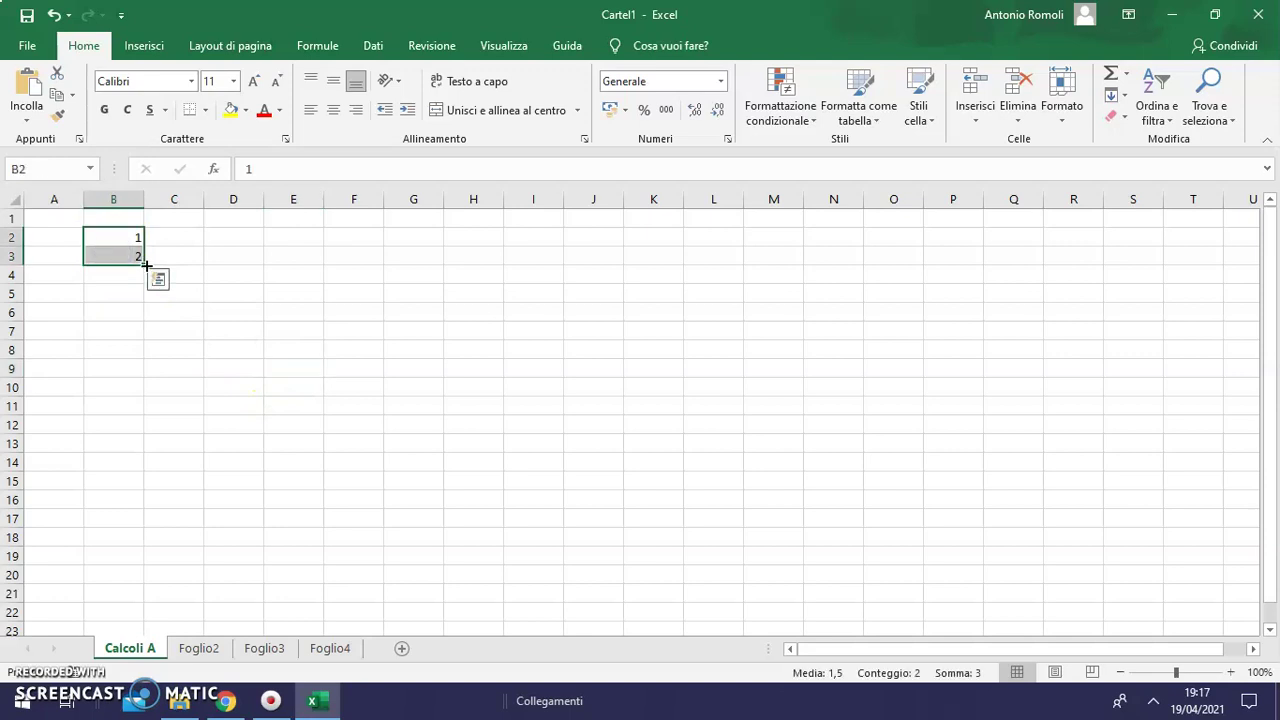
left_click_drag(146, 265, 143, 498)
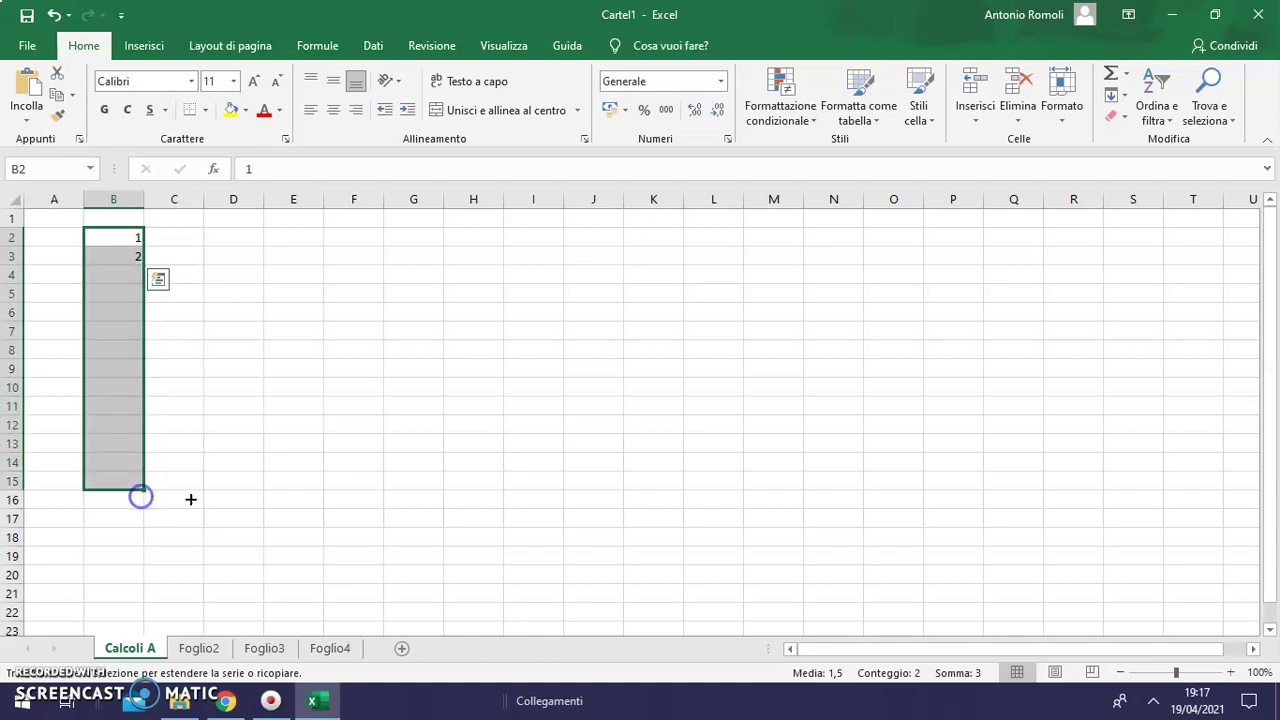
left_click(297, 498)
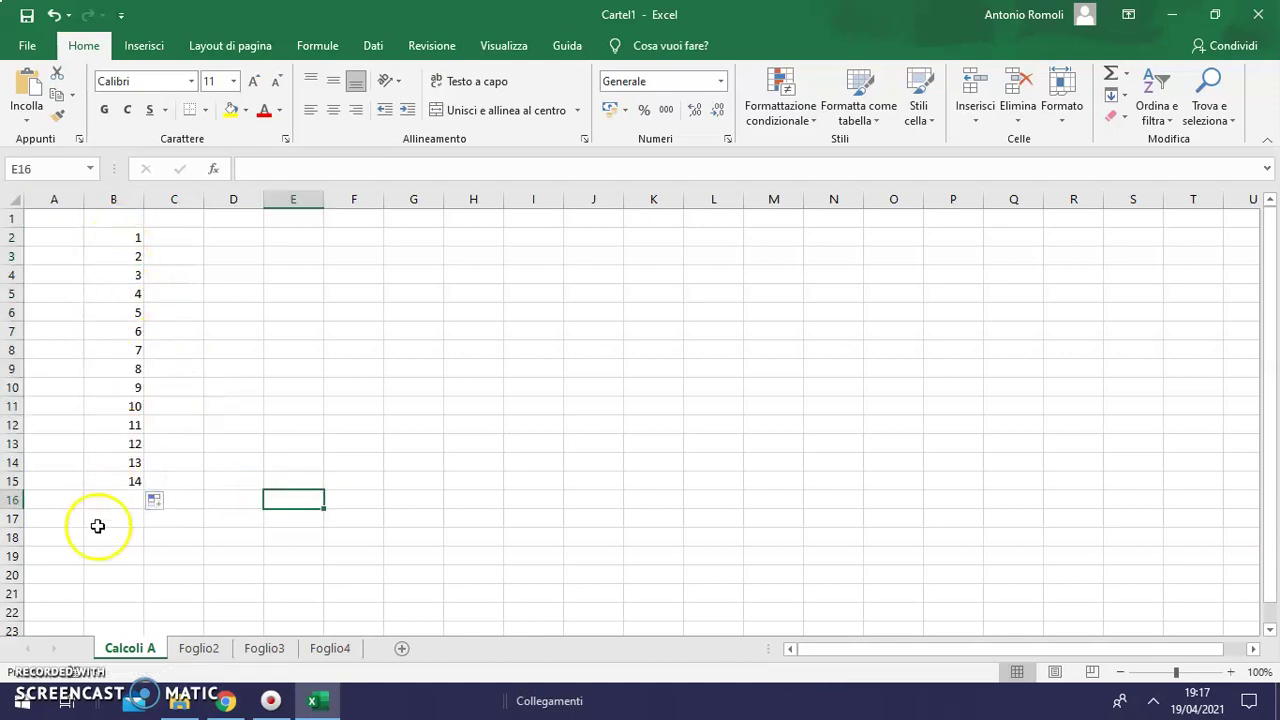
- Enter 1 and 3 in C2:C3 and fill odd numbers down to 27 in C15
left_click(181, 246)
type("1")
key("Return")
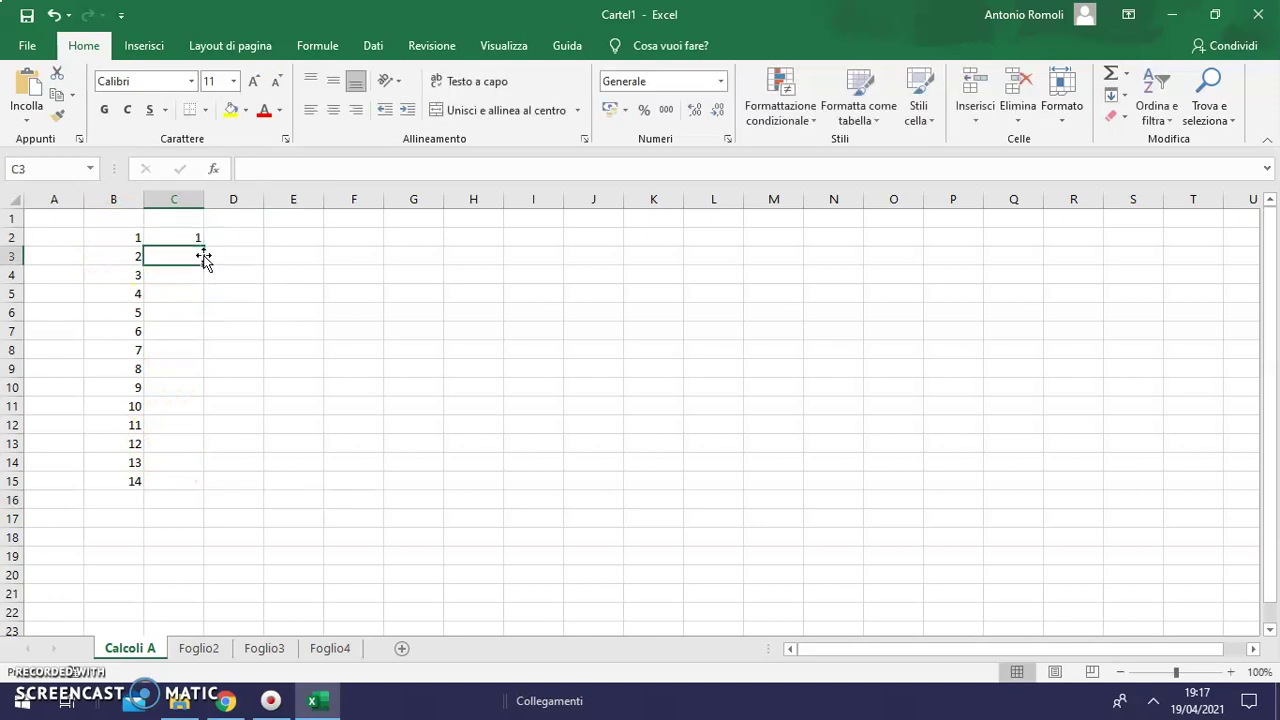
type("3")
left_click(309, 274)
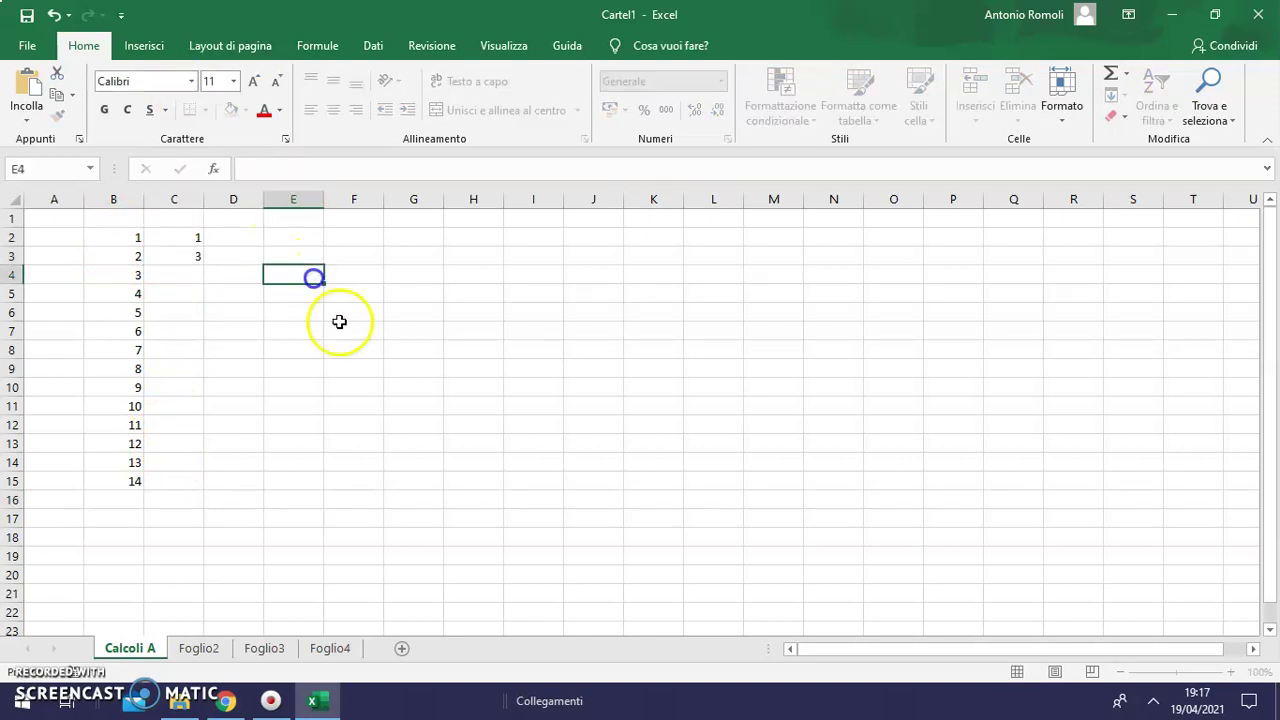
mouse_move(186, 245)
left_mouse_down()
mouse_move(197, 268)
mouse_move(190, 490)
left_mouse_up()
left_click(442, 447)
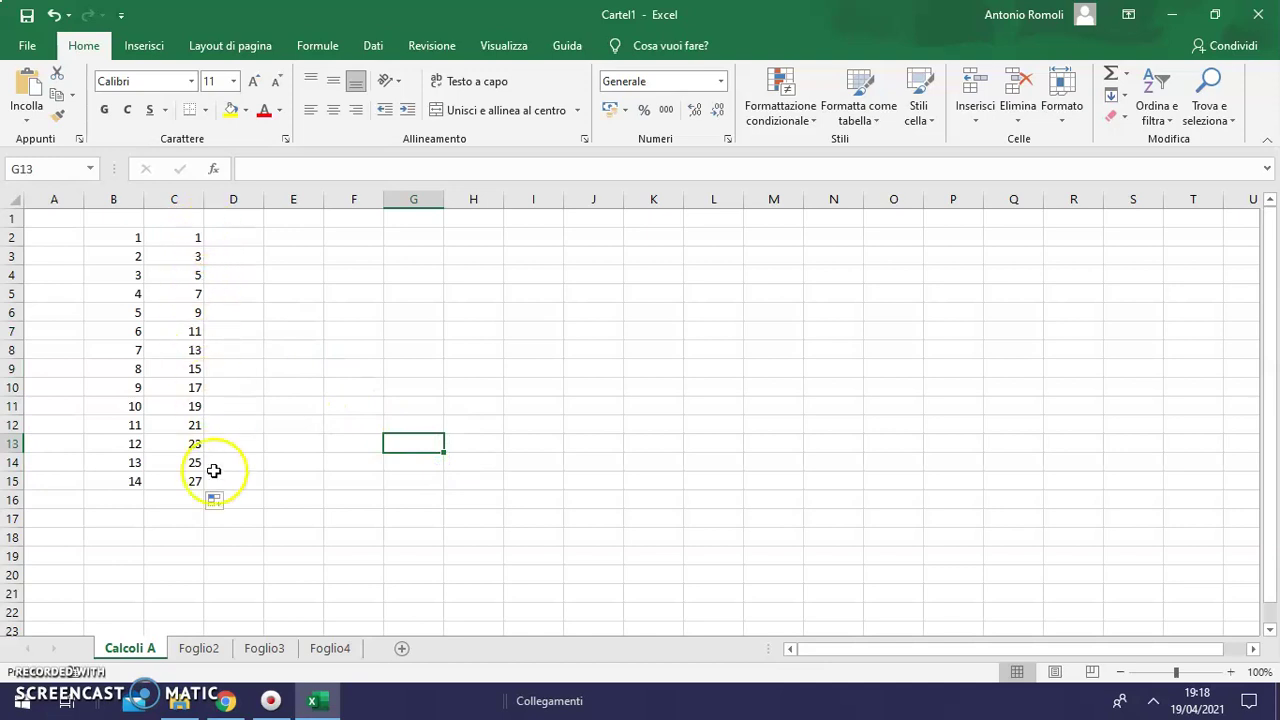
left_click(246, 232)
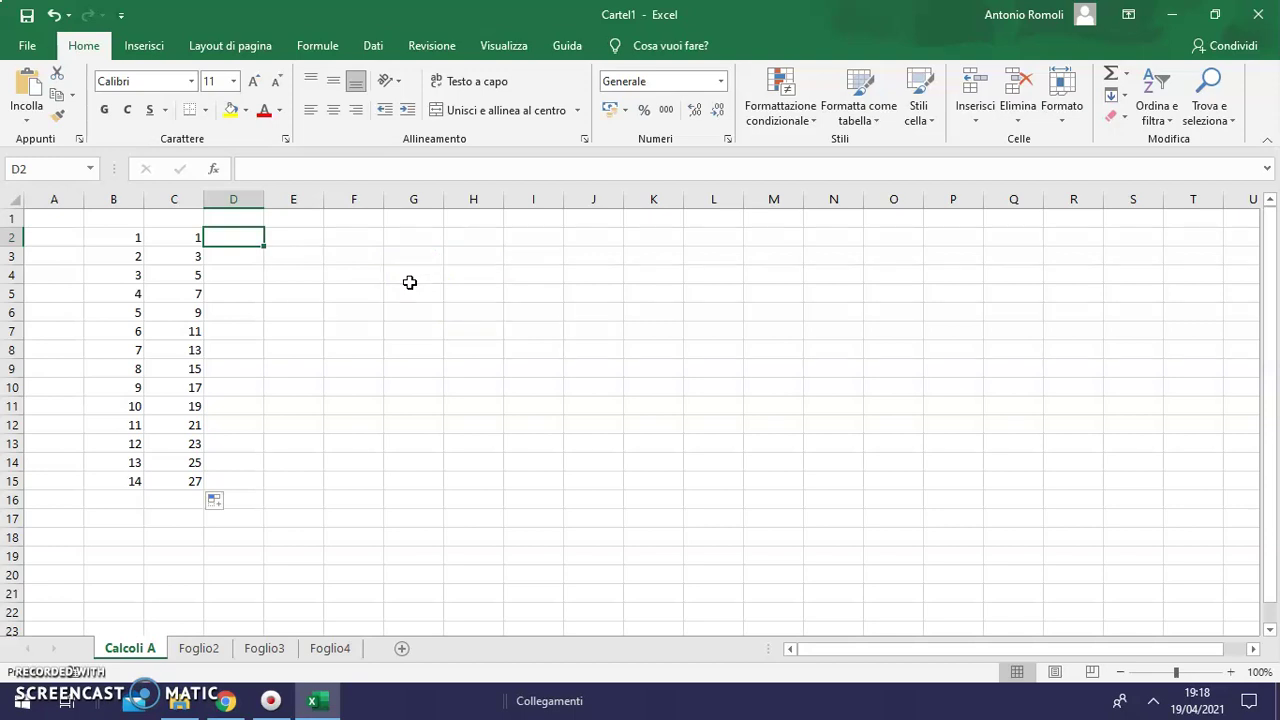
- Type giovedì in D2 and fill consecutive weekdays down to D15
type("giovedi")
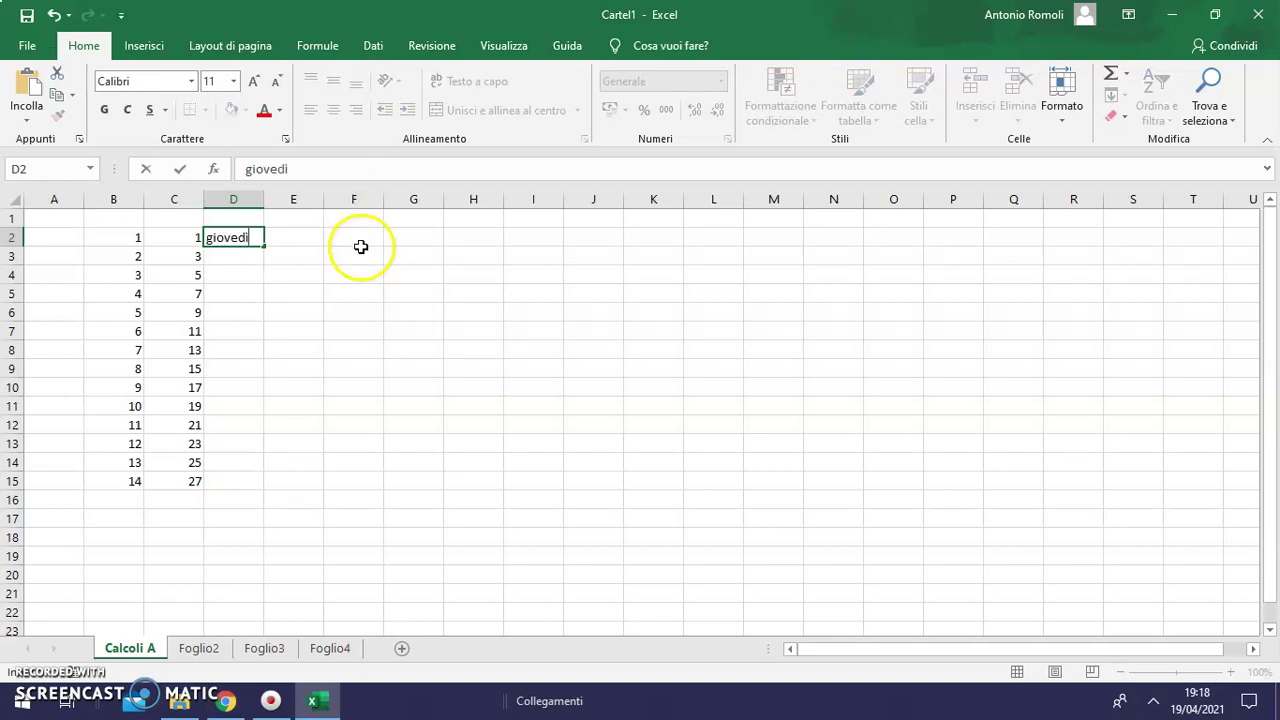
left_click(363, 276)
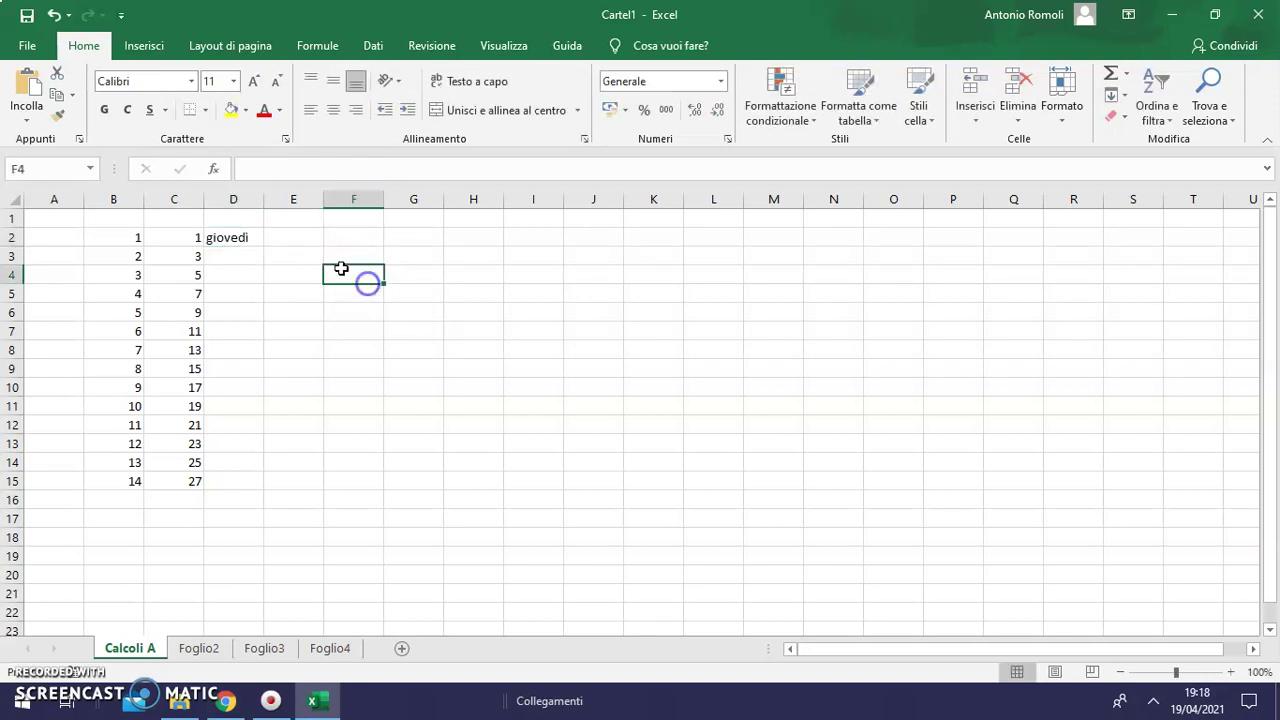
left_click(250, 241)
left_click_drag(266, 244, 259, 488)
left_click(460, 461)
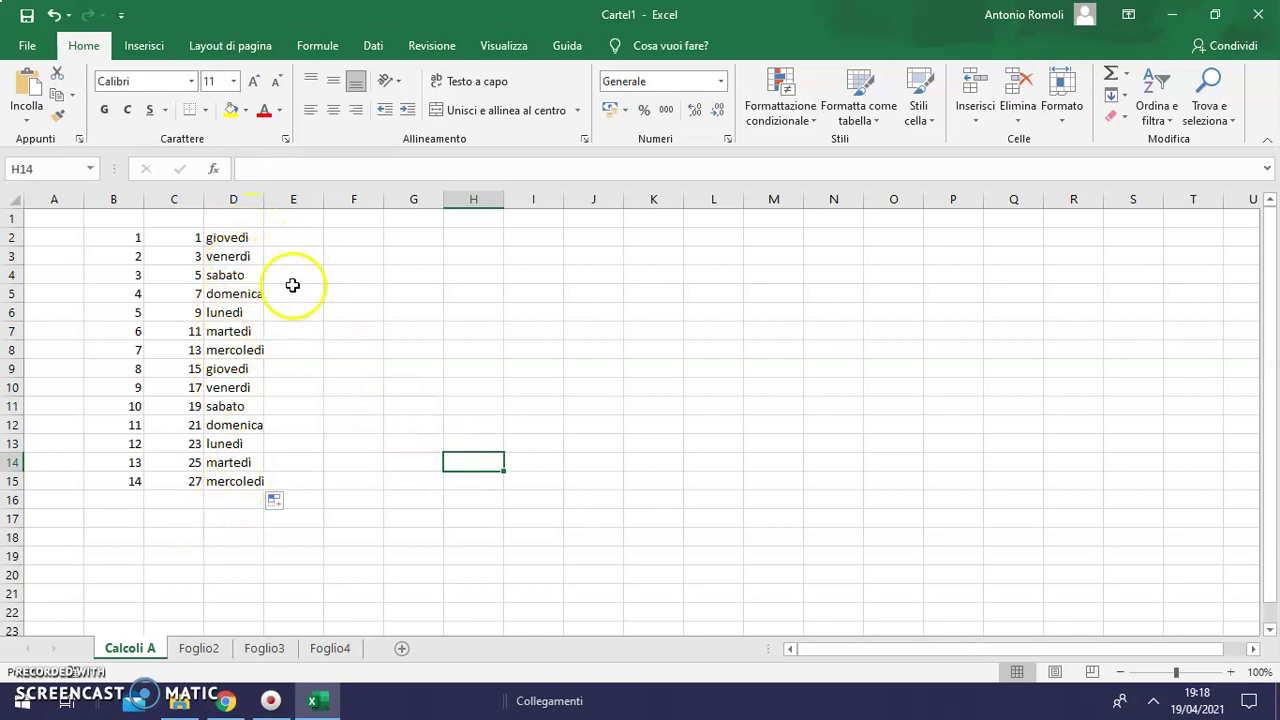
- Enter lunedì and mercoledì in F2:F3 and fill the every-other-day series to F15
left_click(358, 245)
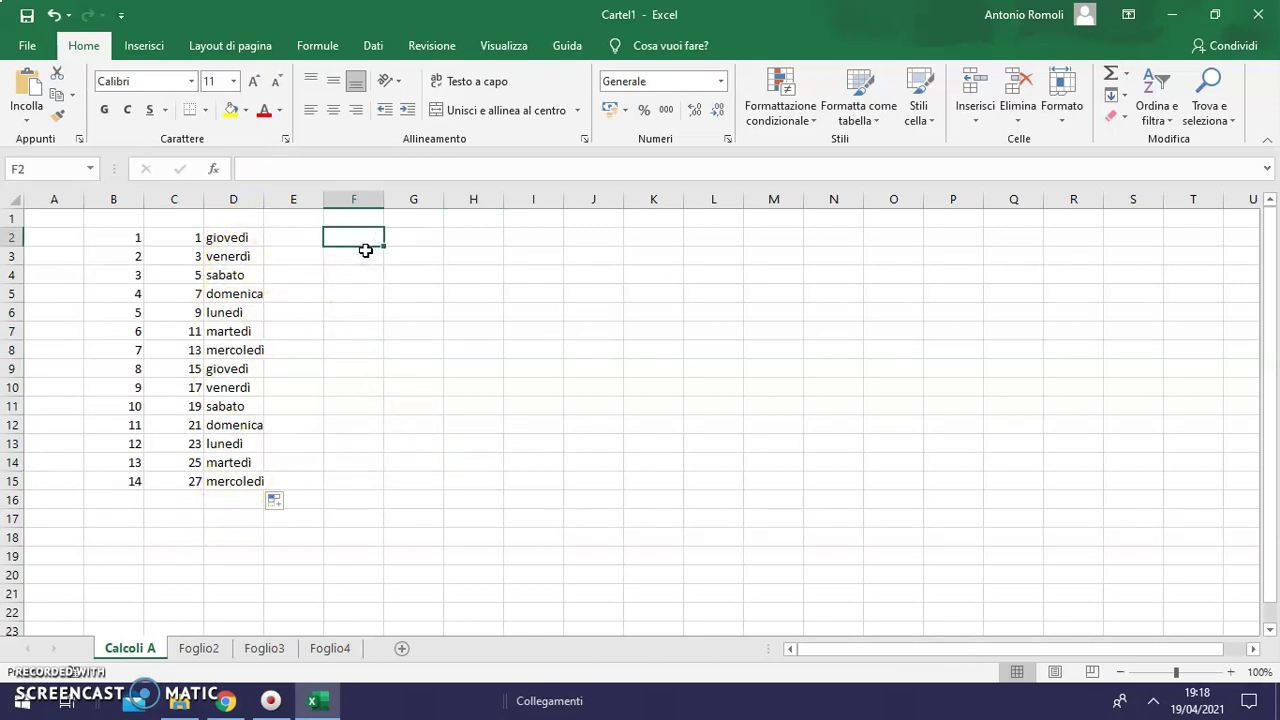
type("lunedi")
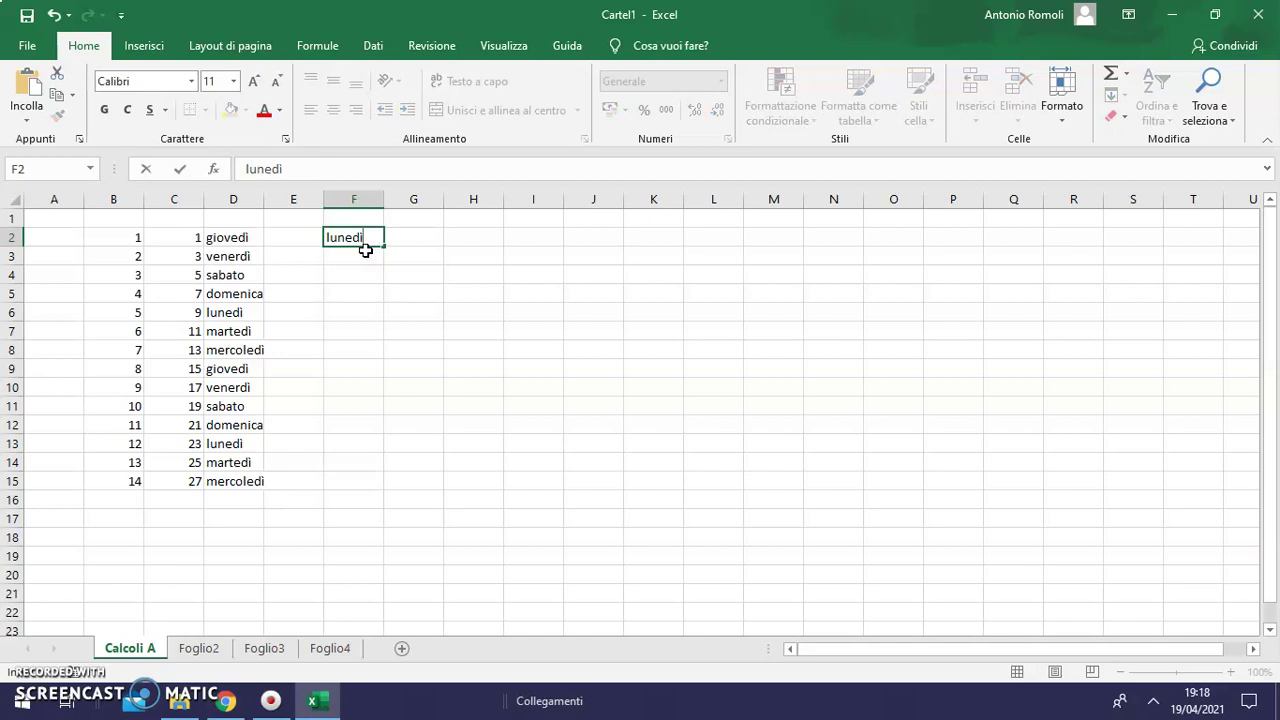
key("Return")
type("mercoled")
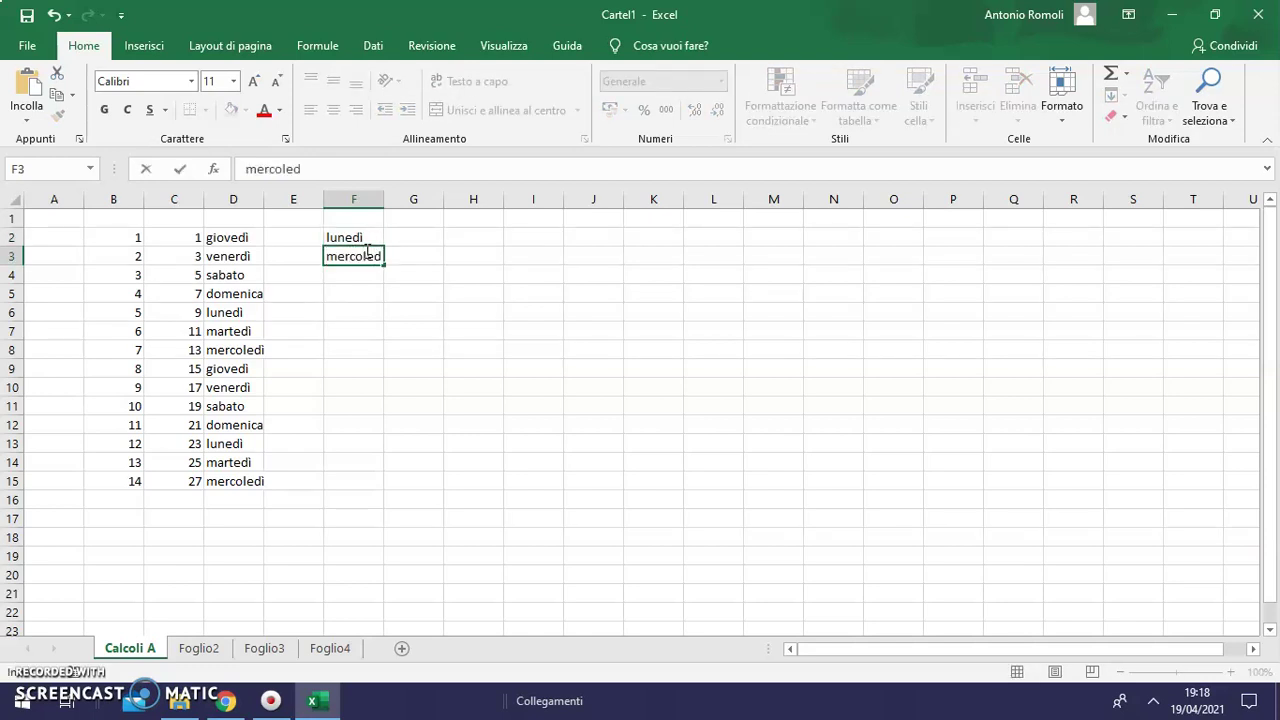
left_click(413, 443)
left_click_drag(345, 240, 383, 493)
left_click(538, 413)
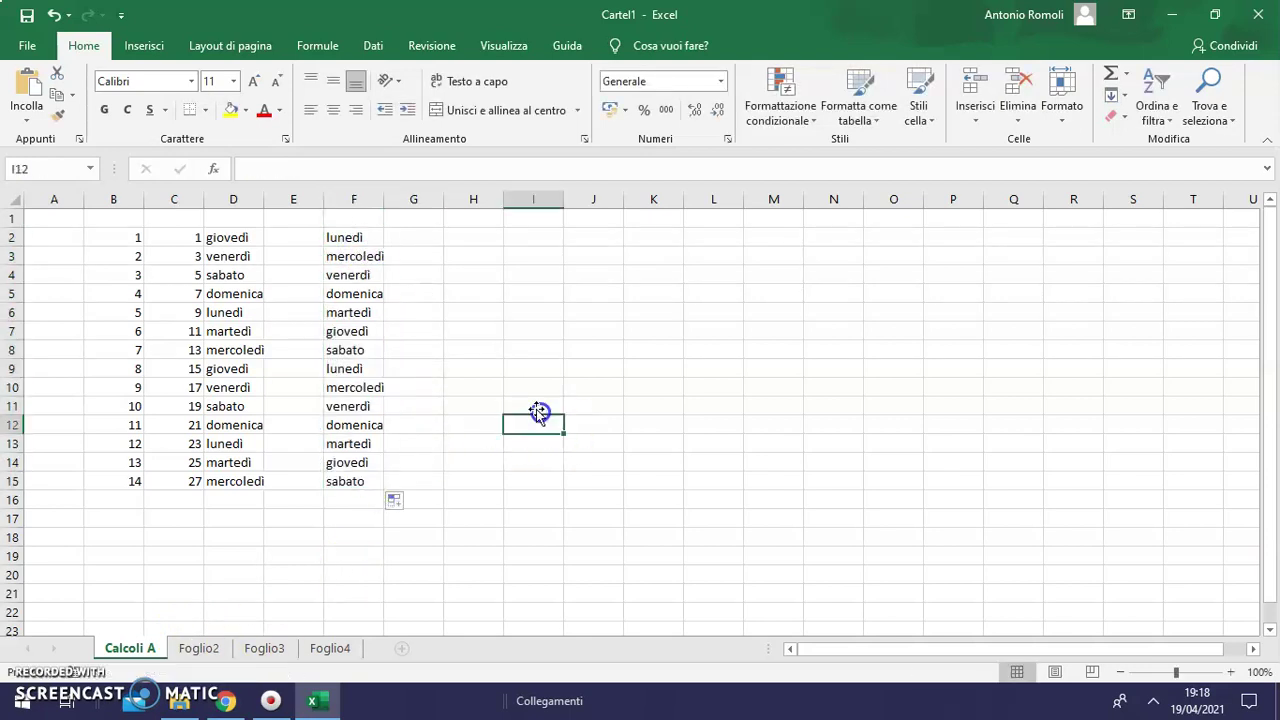
left_click_drag(538, 413, 536, 405)
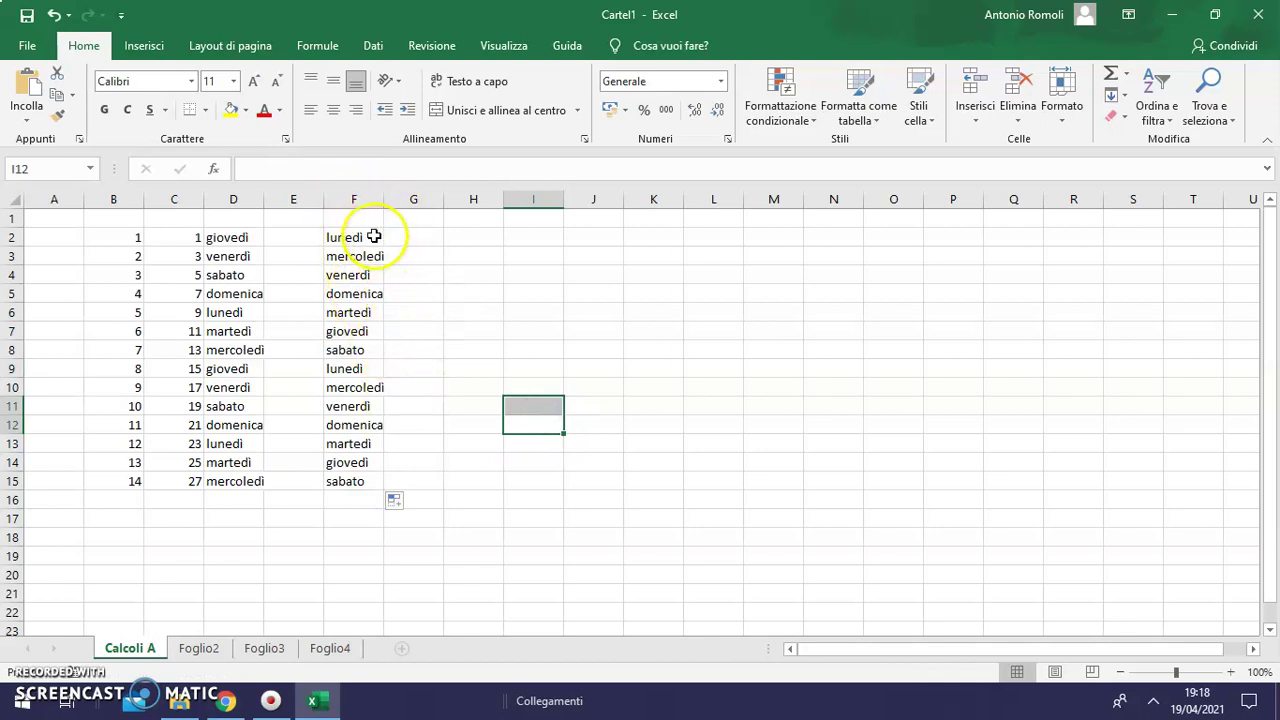
left_click(475, 244)
- Enter gennaio in H2 and fill month names down to H15
type("gennaio")
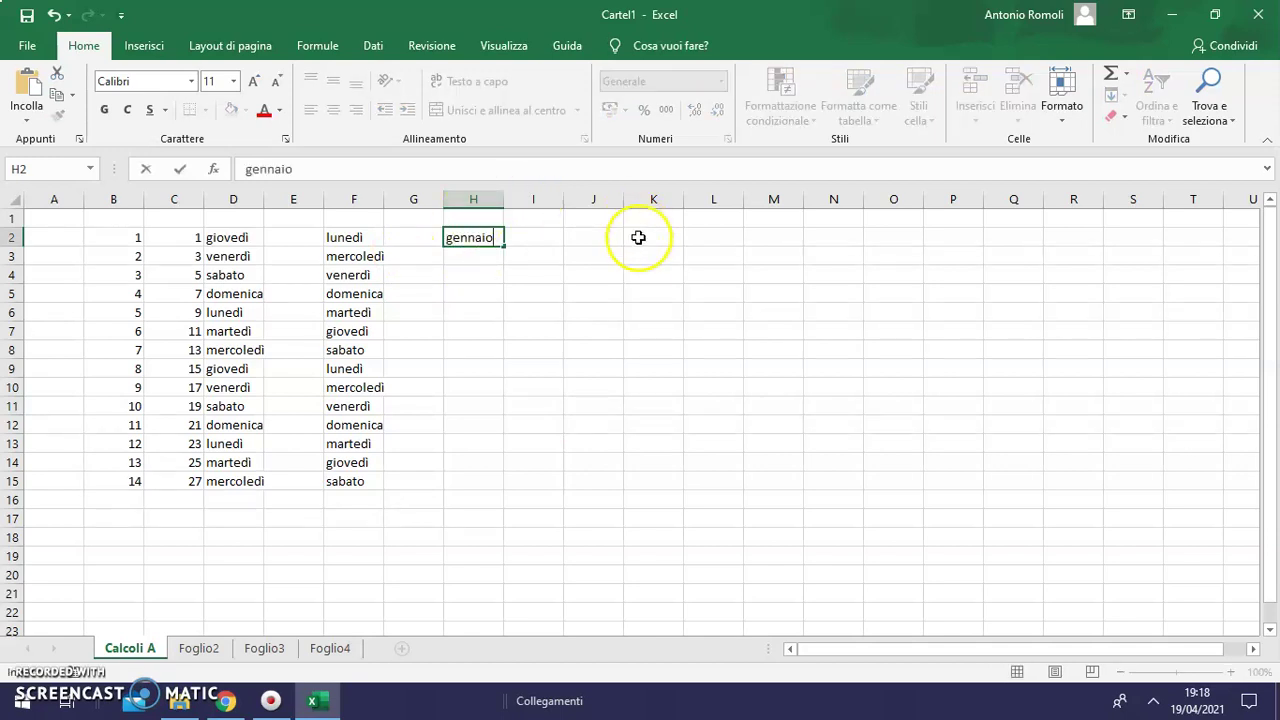
left_click(605, 346)
left_click(485, 242)
left_click_drag(504, 244, 501, 484)
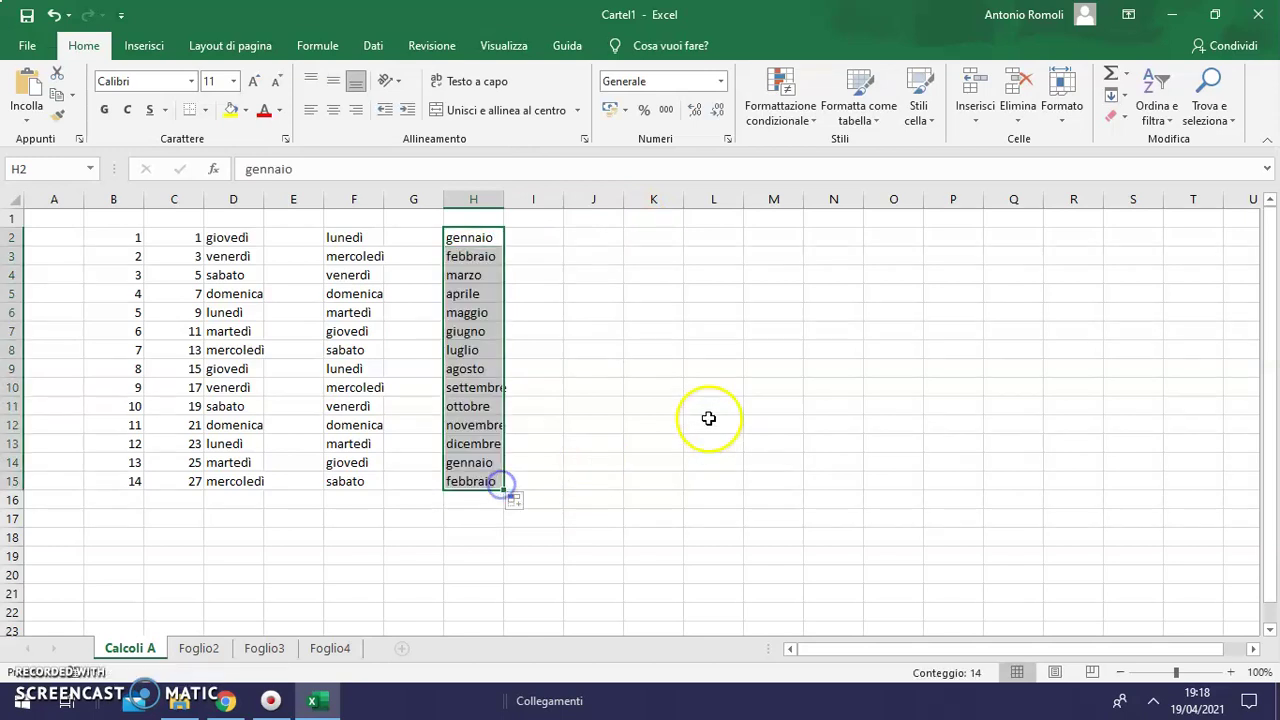
left_click(601, 385)
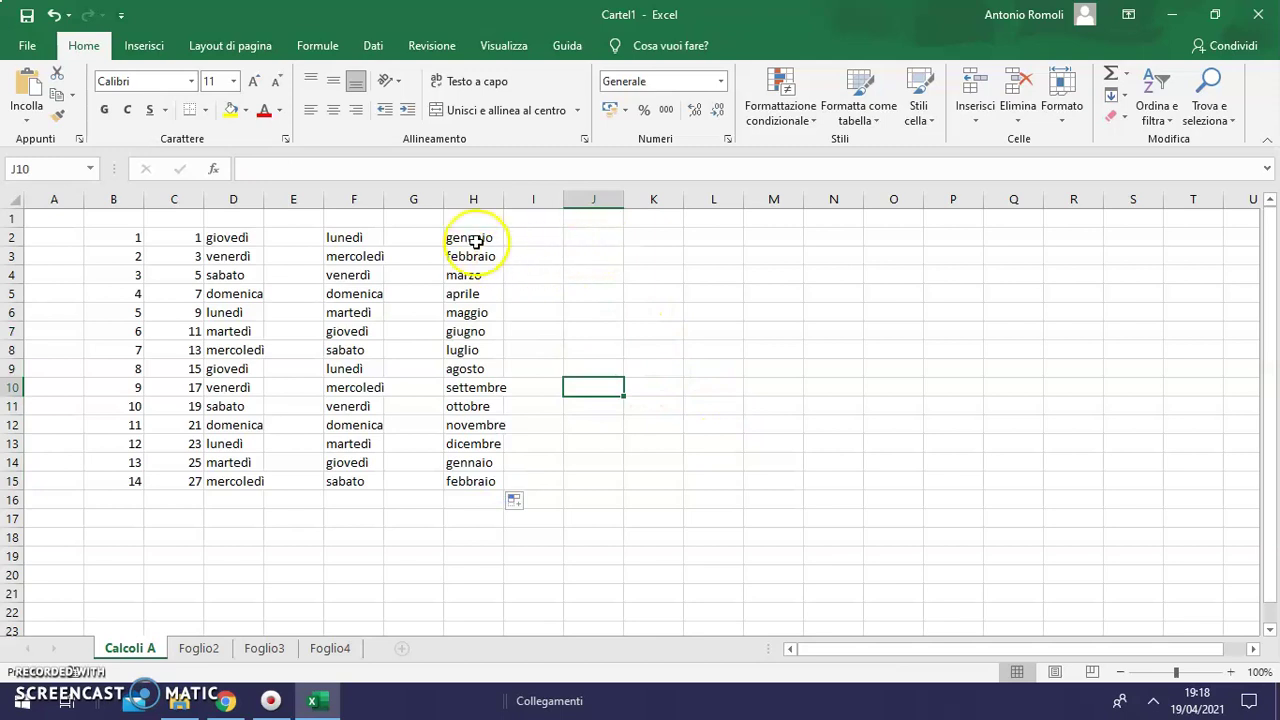
- Enter 19/04/2021 in J2 and fill daily dates through 02/05/2021 in J15
left_click(579, 239)
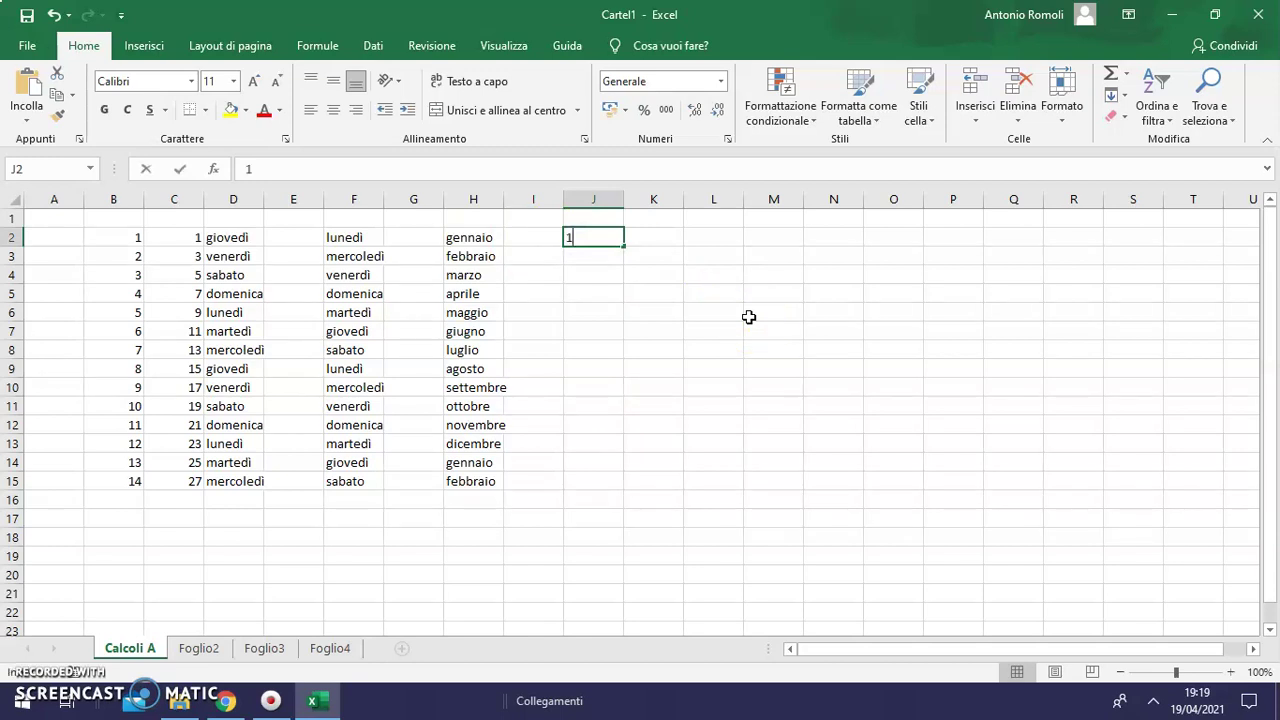
type("9/04/2021")
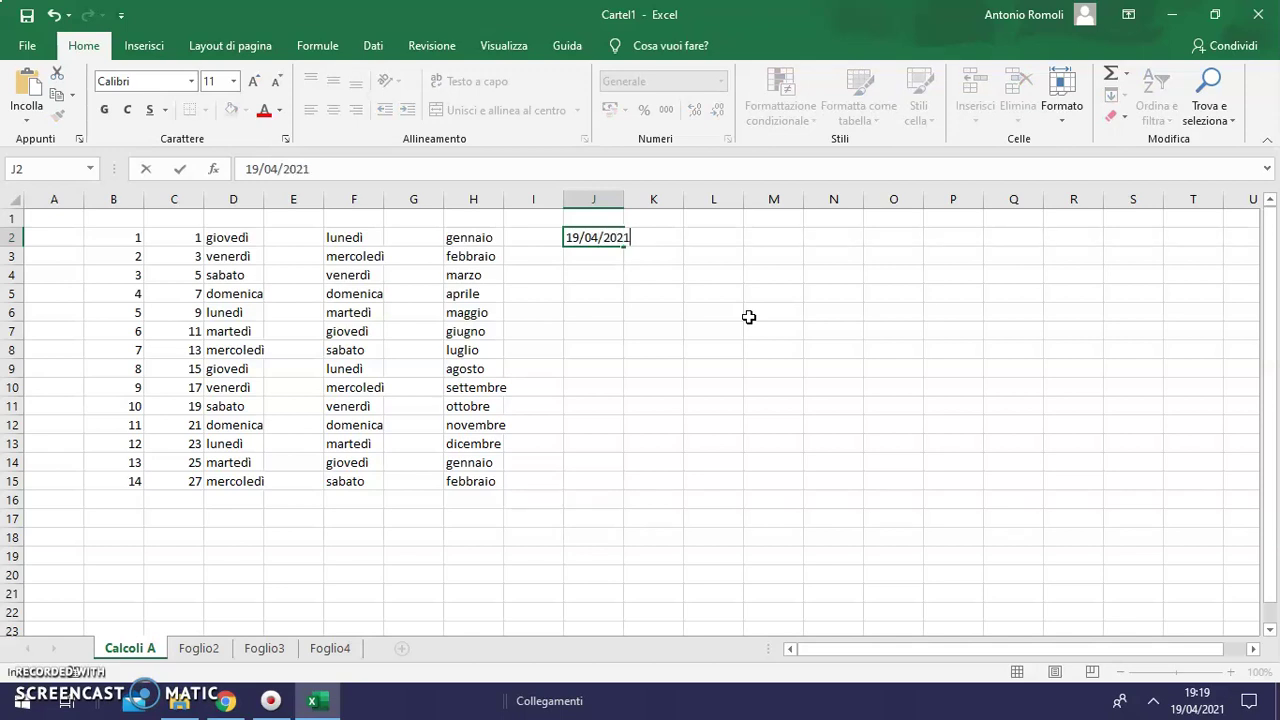
left_click(850, 329)
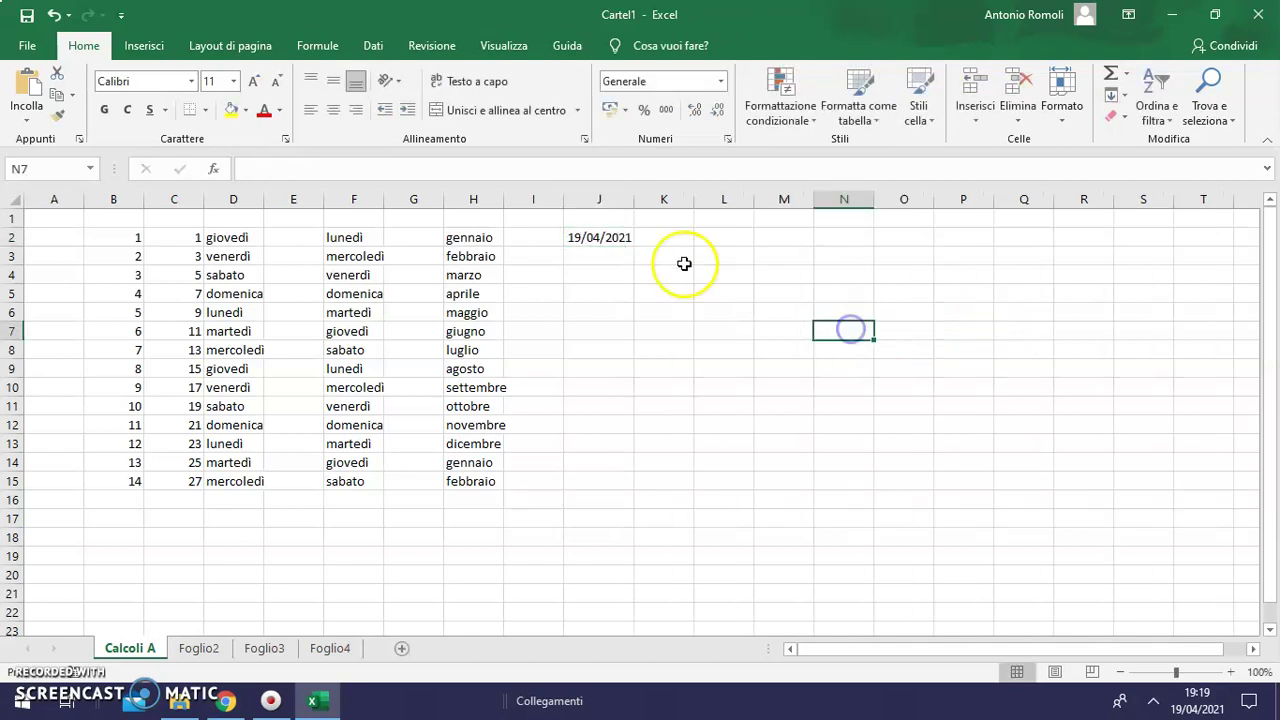
left_click(605, 240)
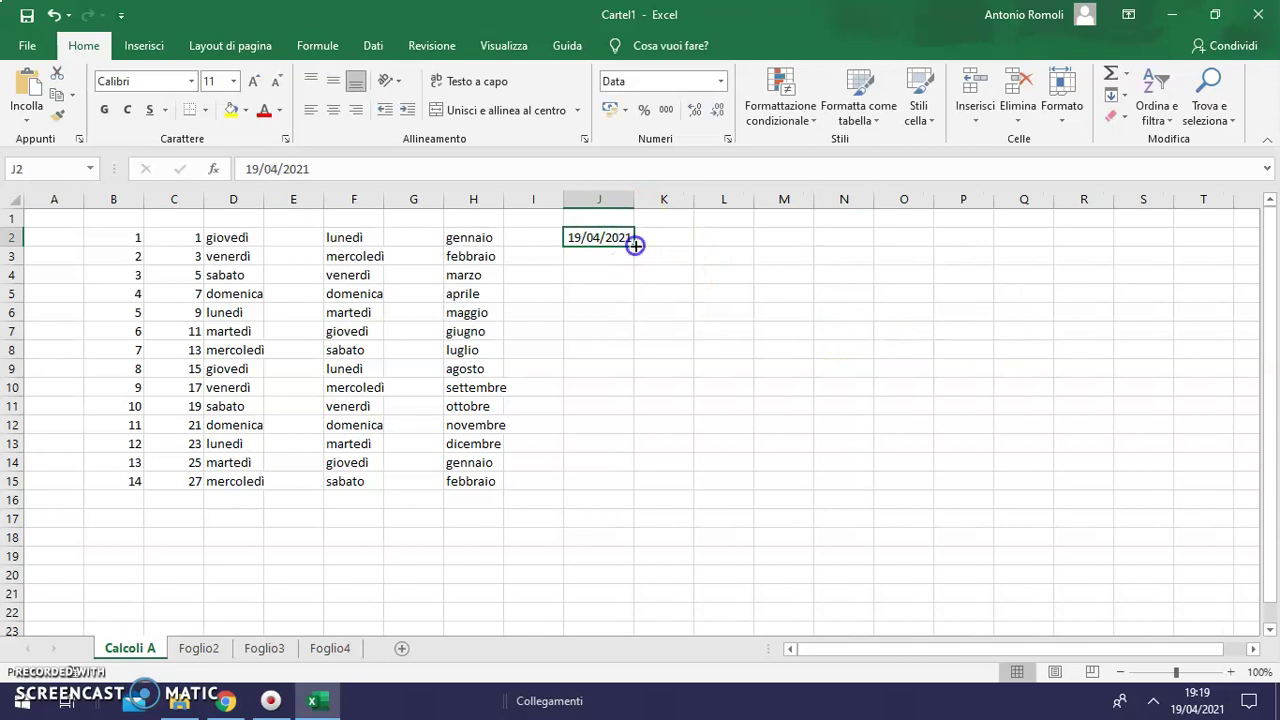
left_click_drag(635, 245, 635, 493)
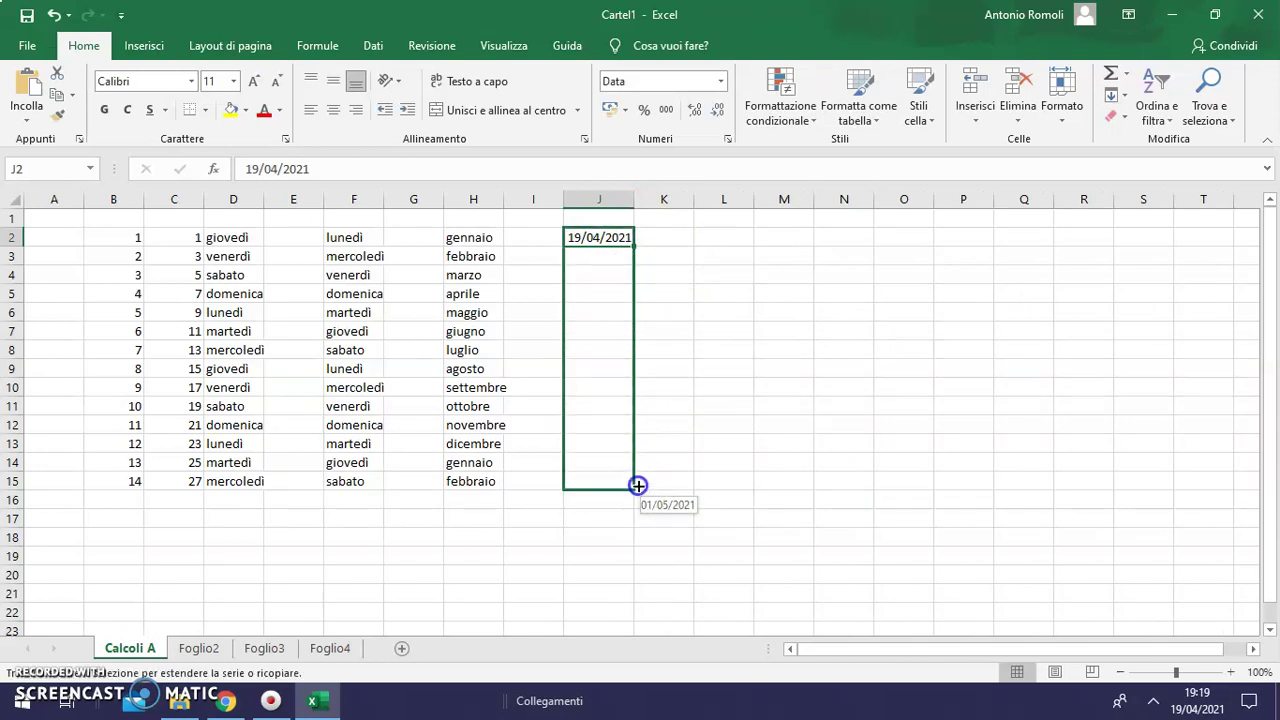
left_click(785, 468)
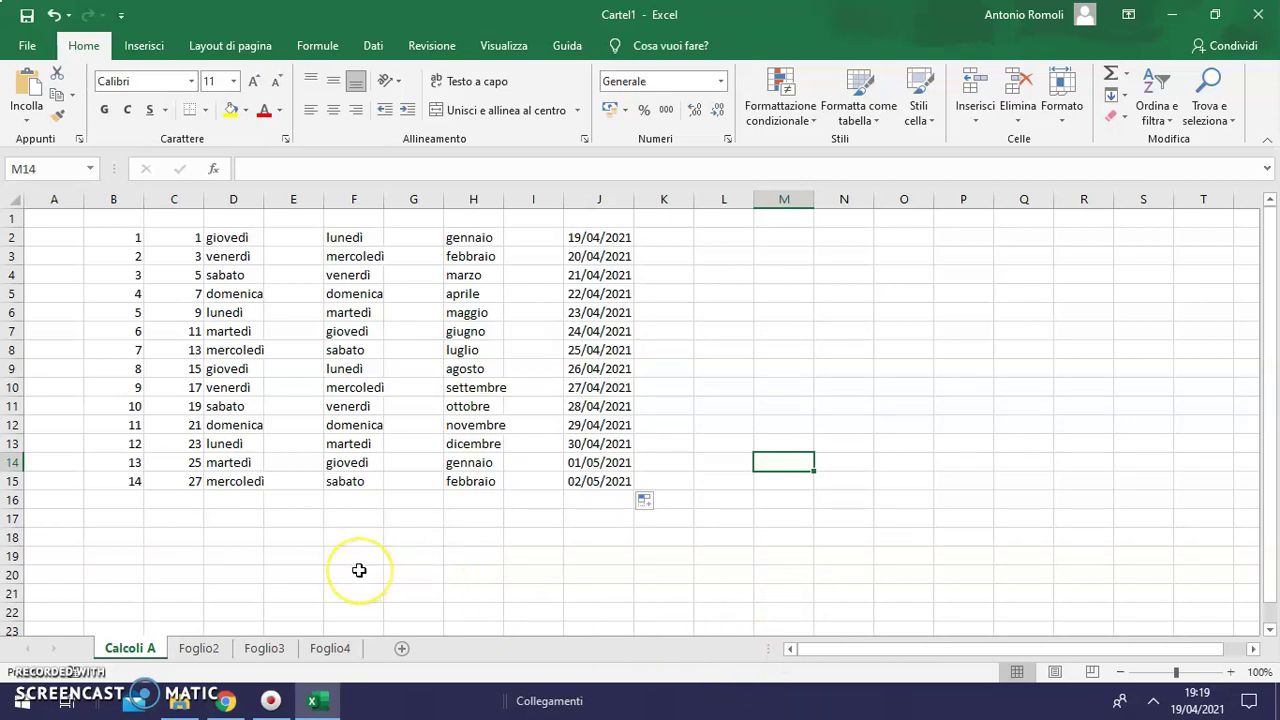
- Widen column D and copy the numbers 1–7 from B2:B8 into L2:L8
left_click_drag(264, 199, 298, 197)
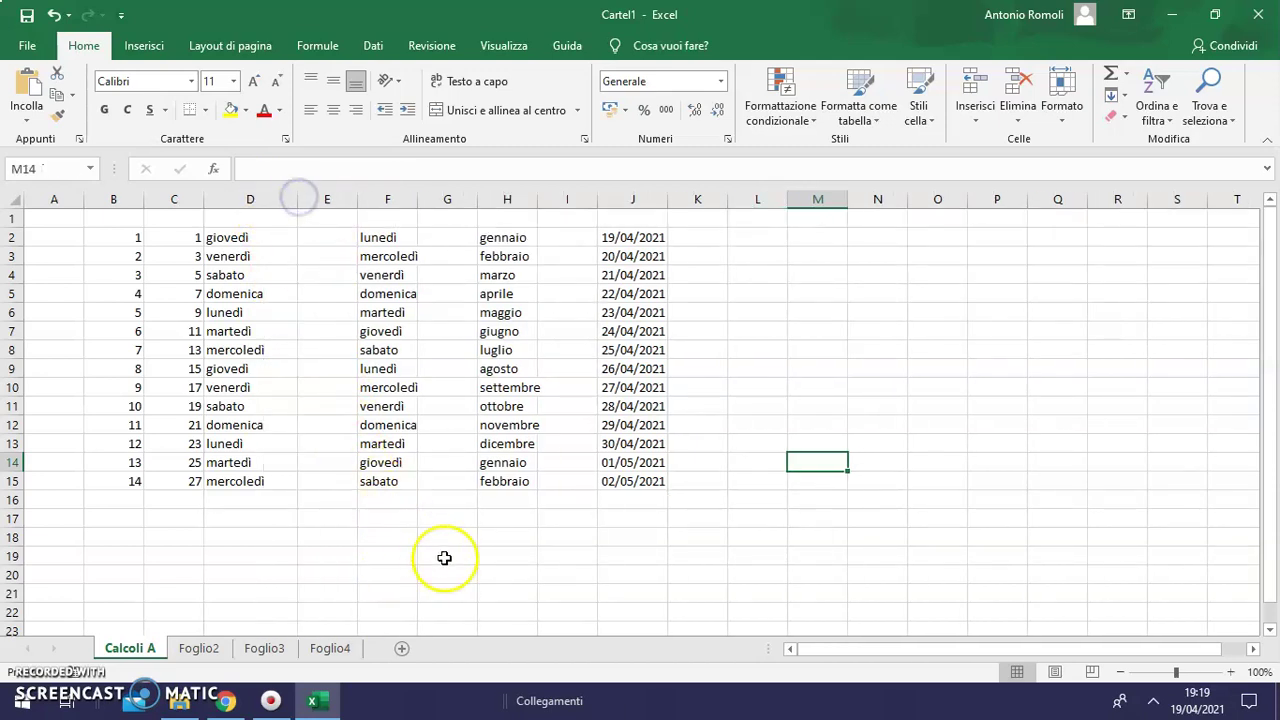
left_click(449, 571)
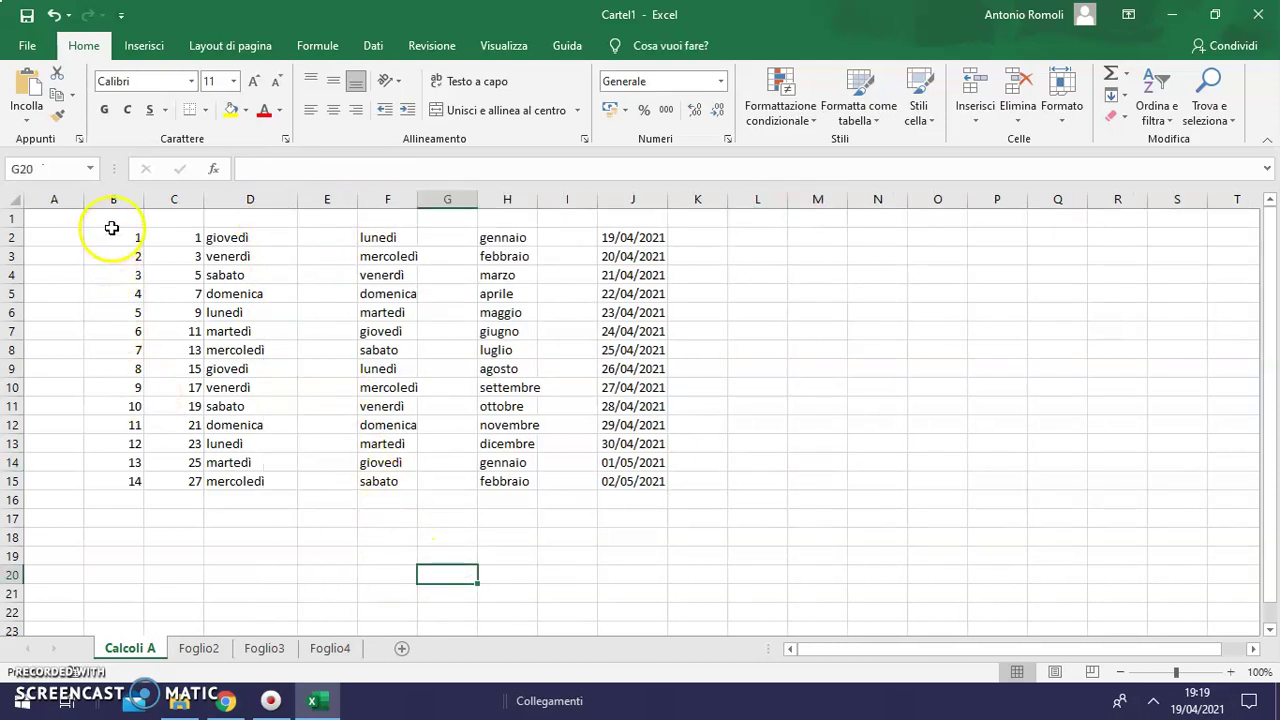
left_click_drag(110, 237, 117, 348)
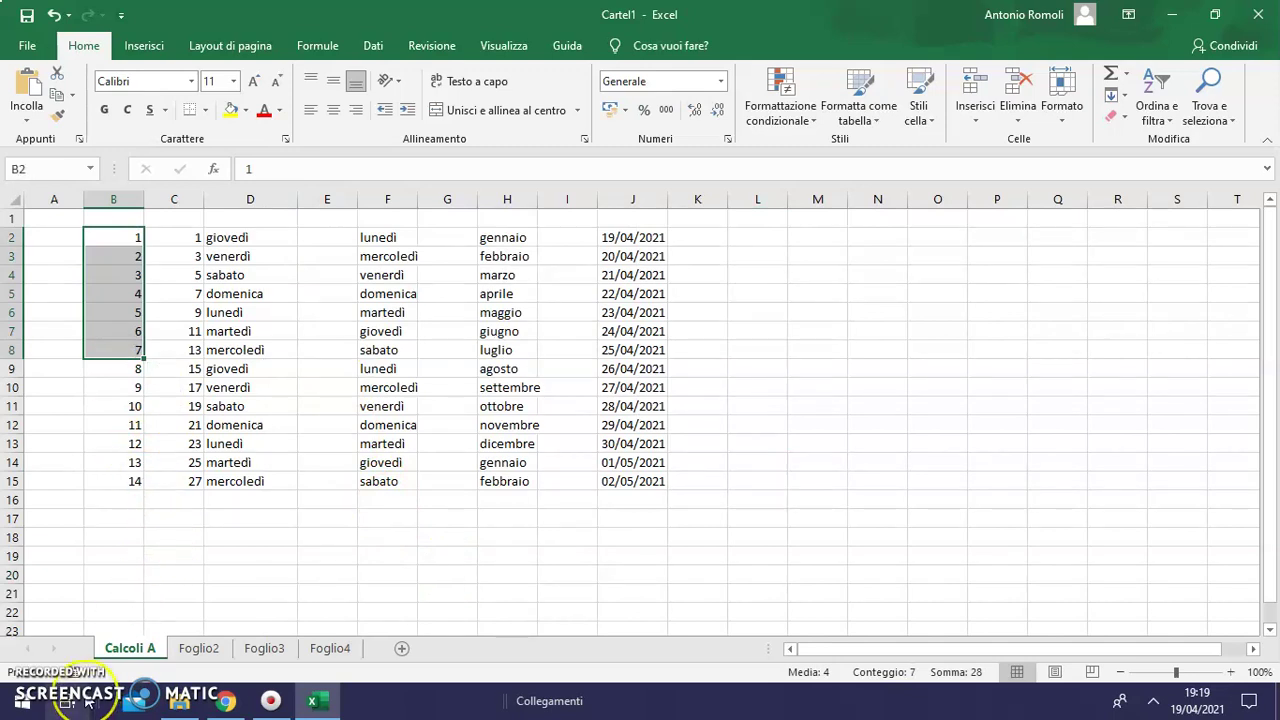
key("ctrl+c")
left_click(771, 240)
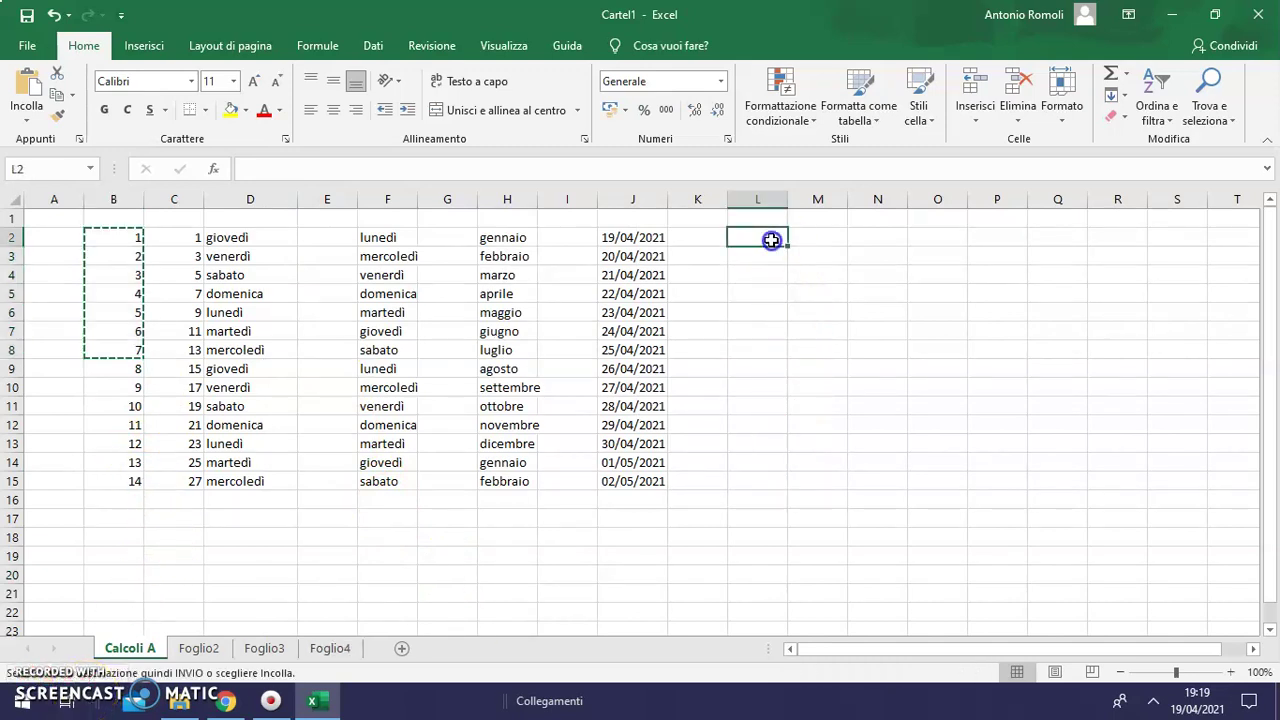
key("ctrl+v")
left_click(885, 466)
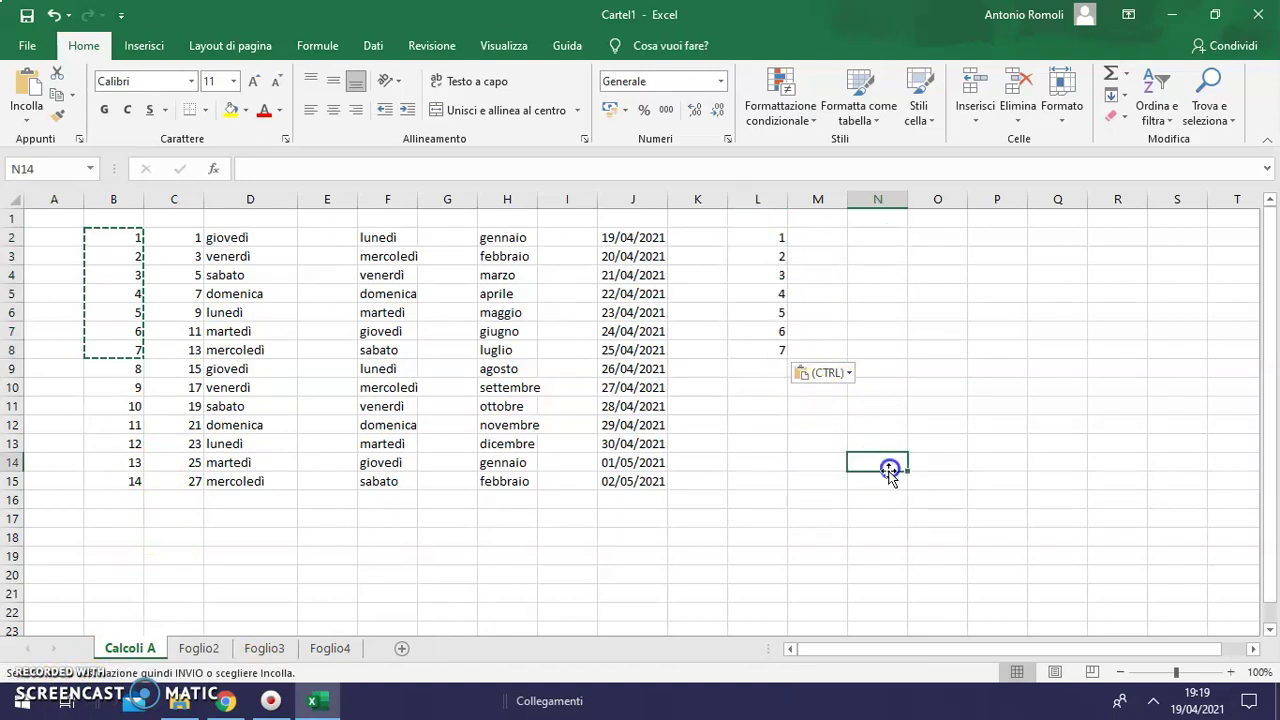
- Cancel the pending copy and delete the original numbers from B2:B8
left_click(975, 556)
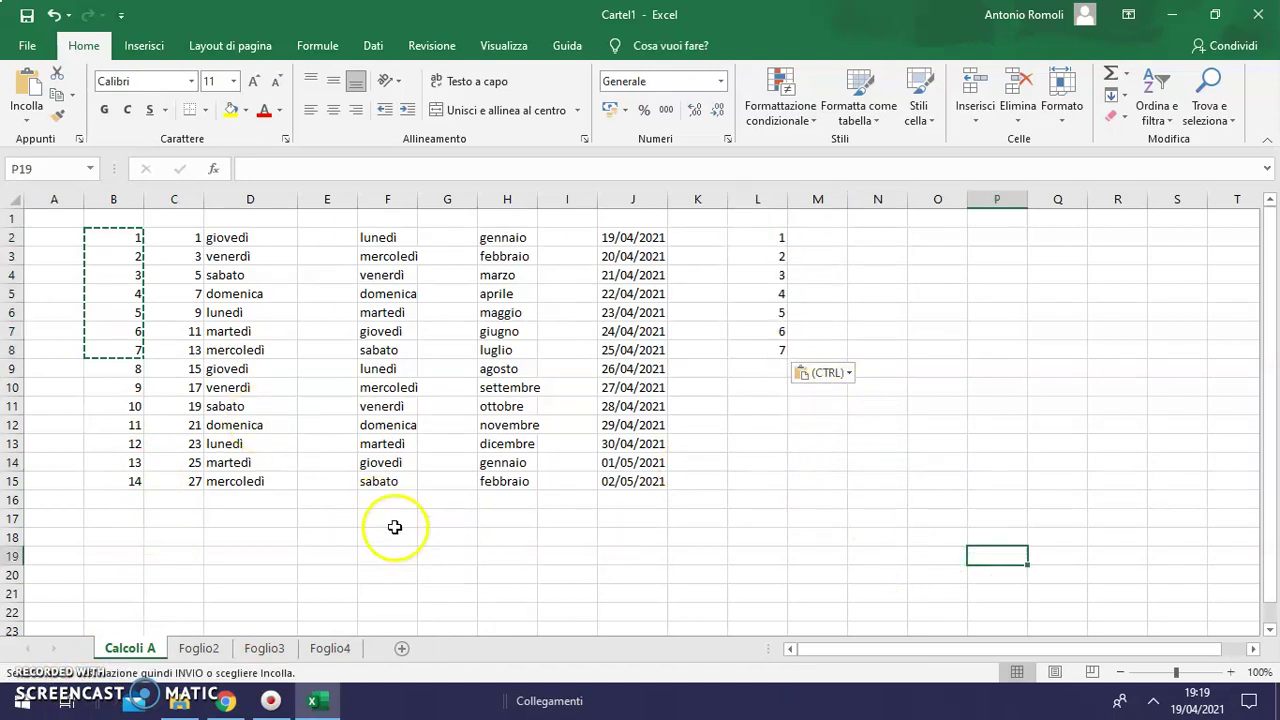
key("Escape")
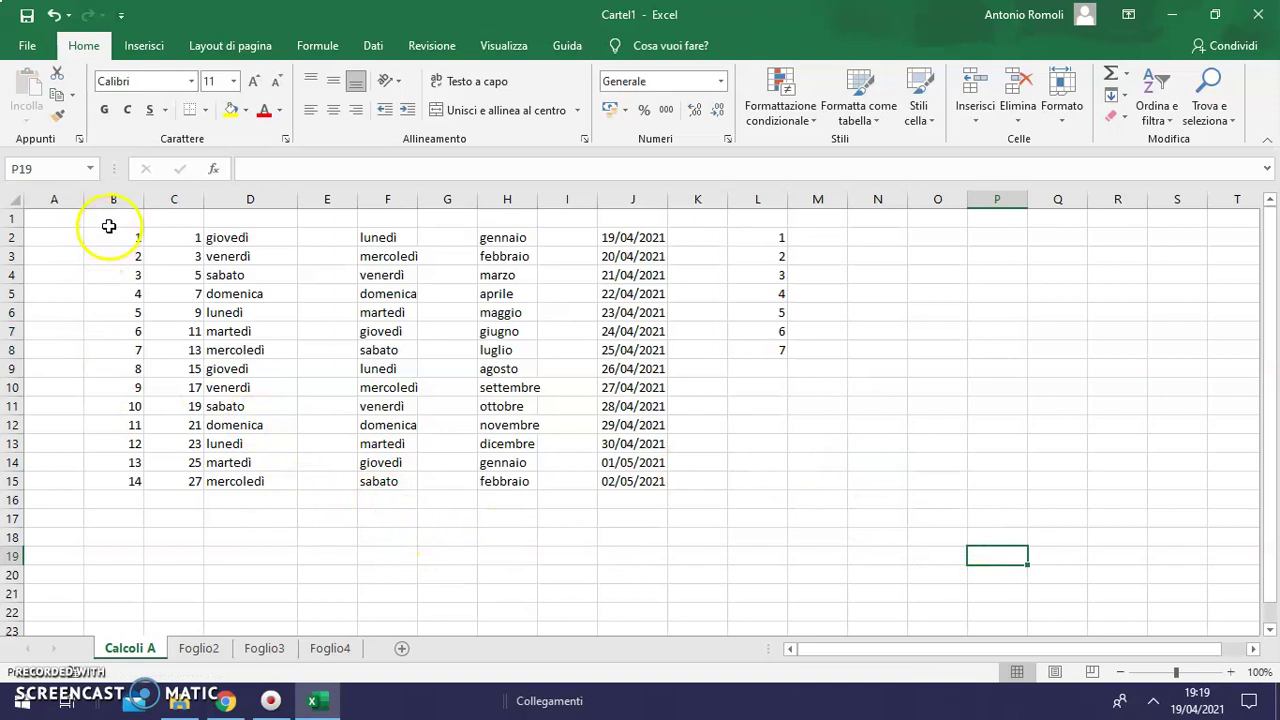
left_click(113, 243)
left_click_drag(113, 247, 119, 349)
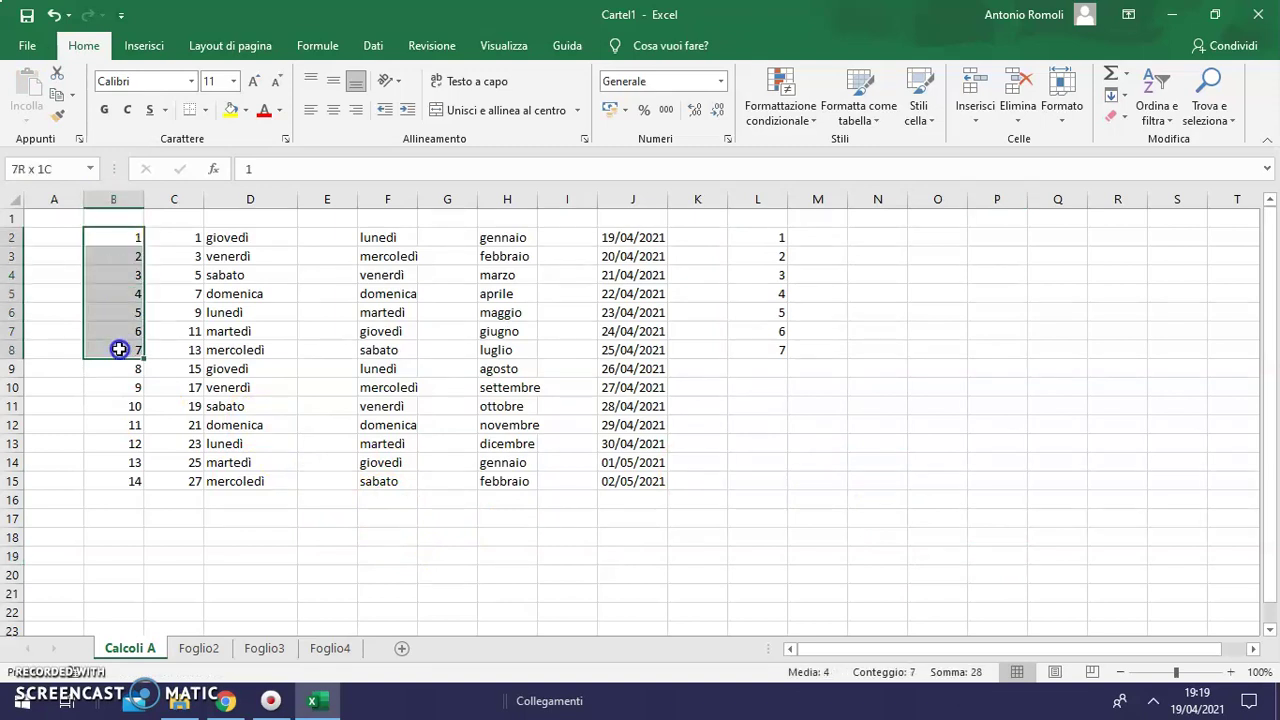
key("Delete")
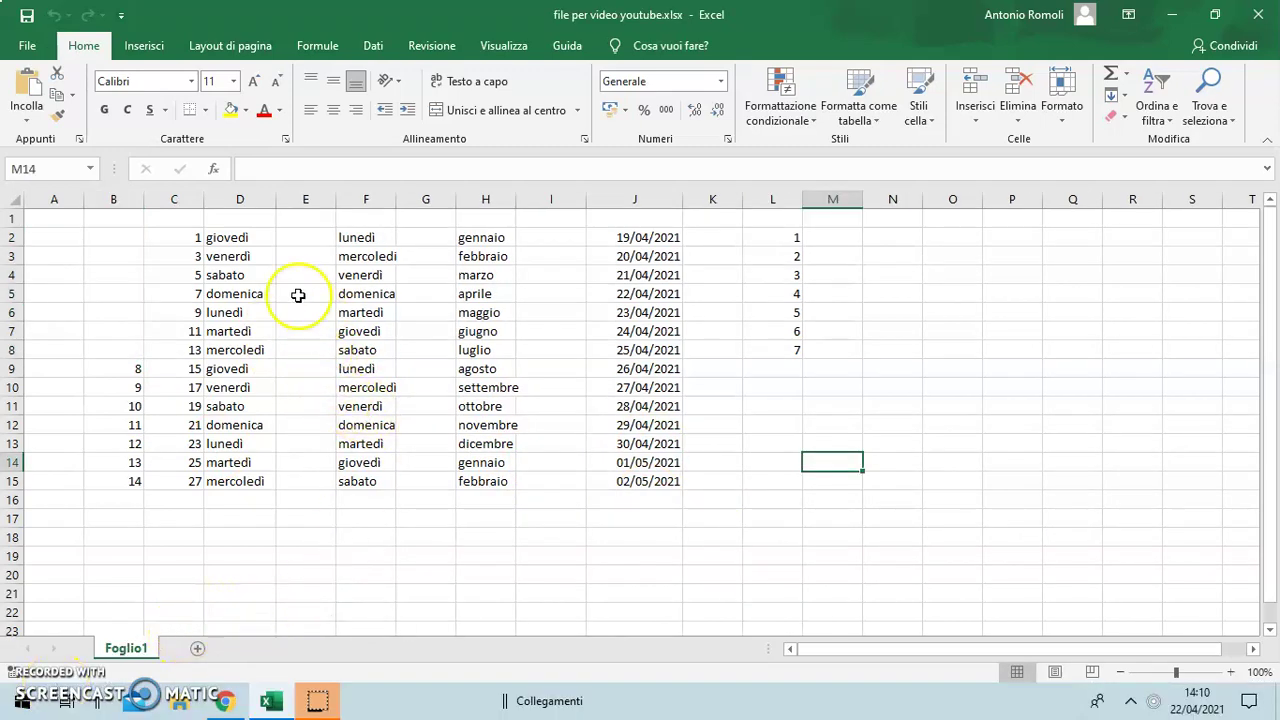
- Clear all contents of the old B2:L15 table
mouse_move(113, 235)
left_mouse_down()
mouse_move(552, 452)
mouse_move(800, 472)
left_mouse_up()
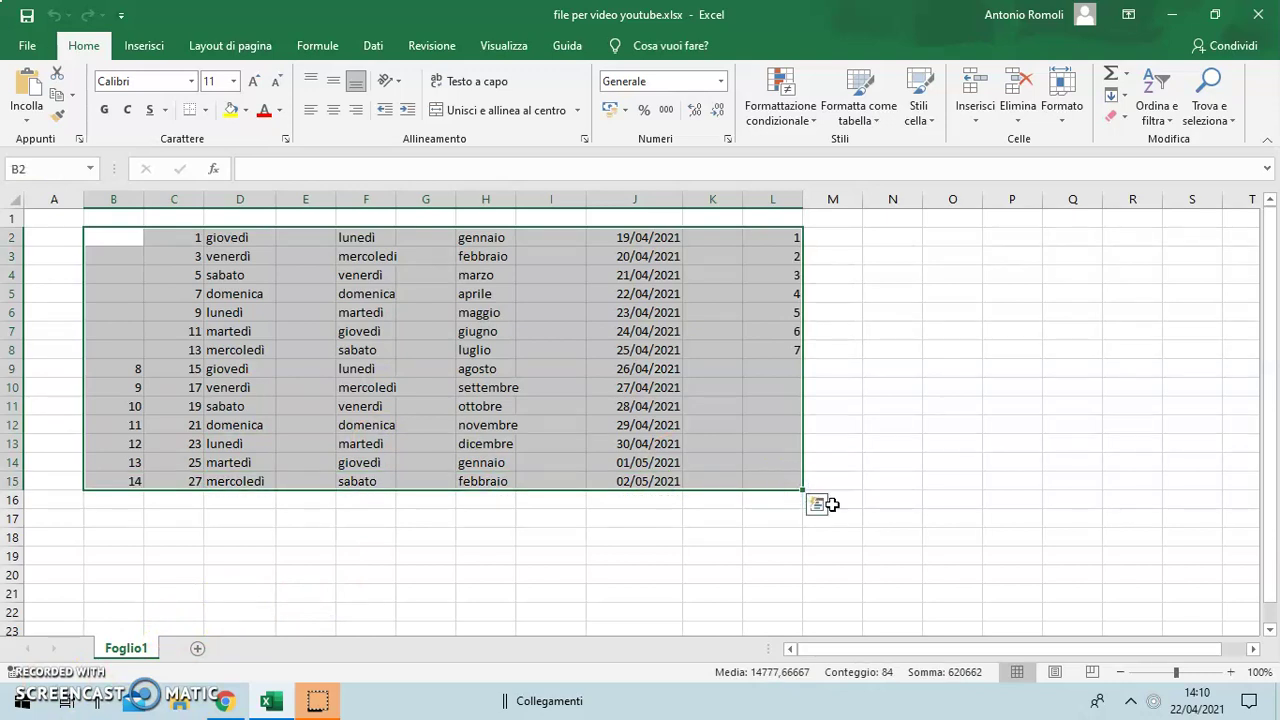
key("Delete")
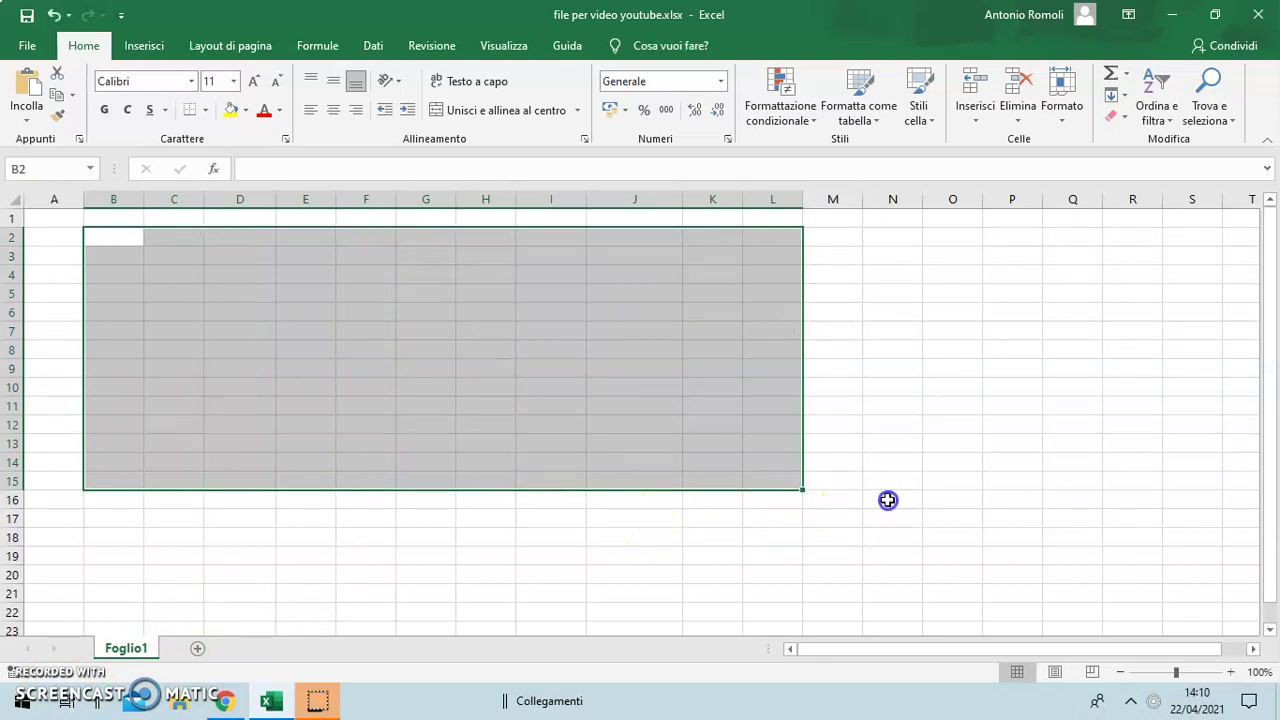
left_click(888, 500)
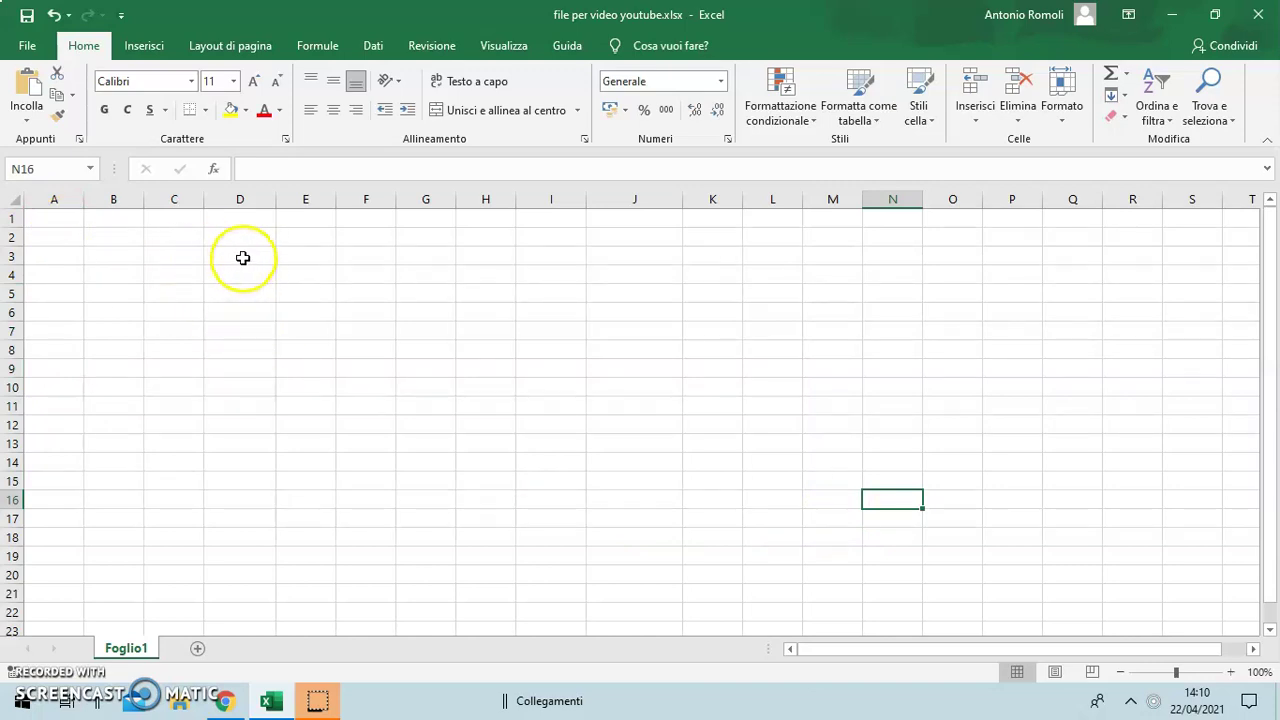
- Enter 10 and 20 in D3:D4 and extend the series to 100 in D12
left_click(250, 257)
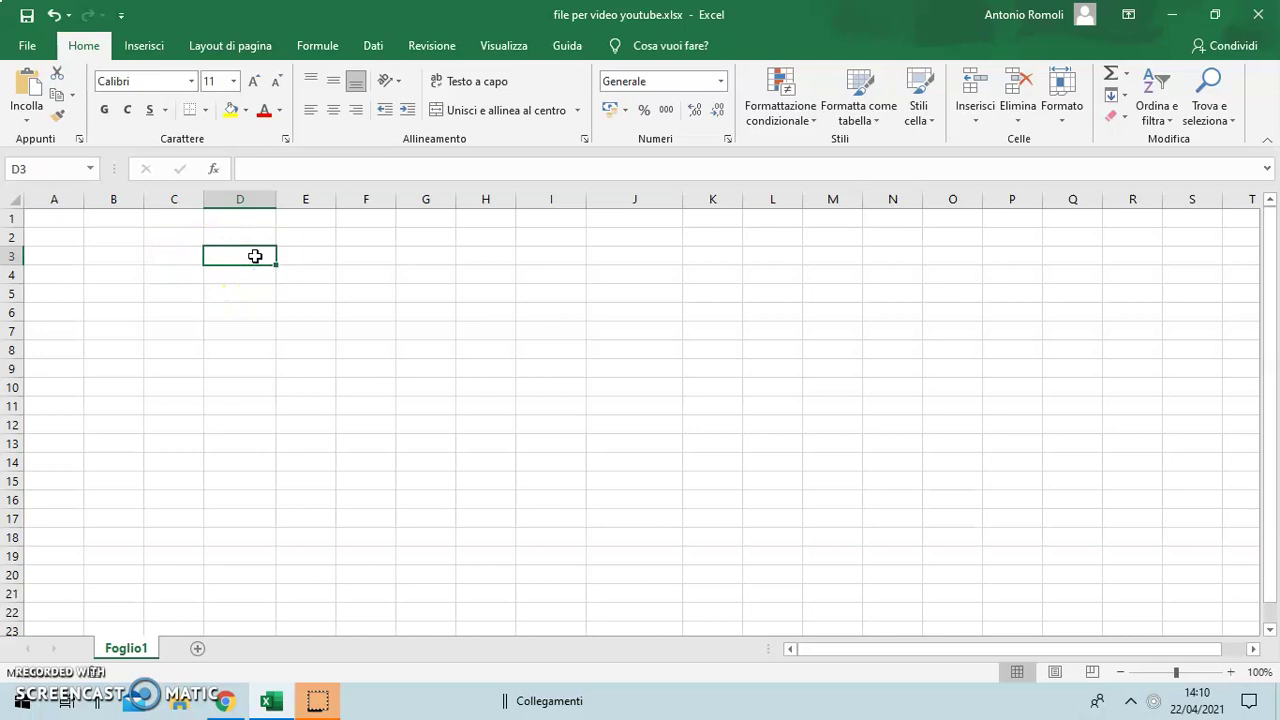
type("10")
key("Return")
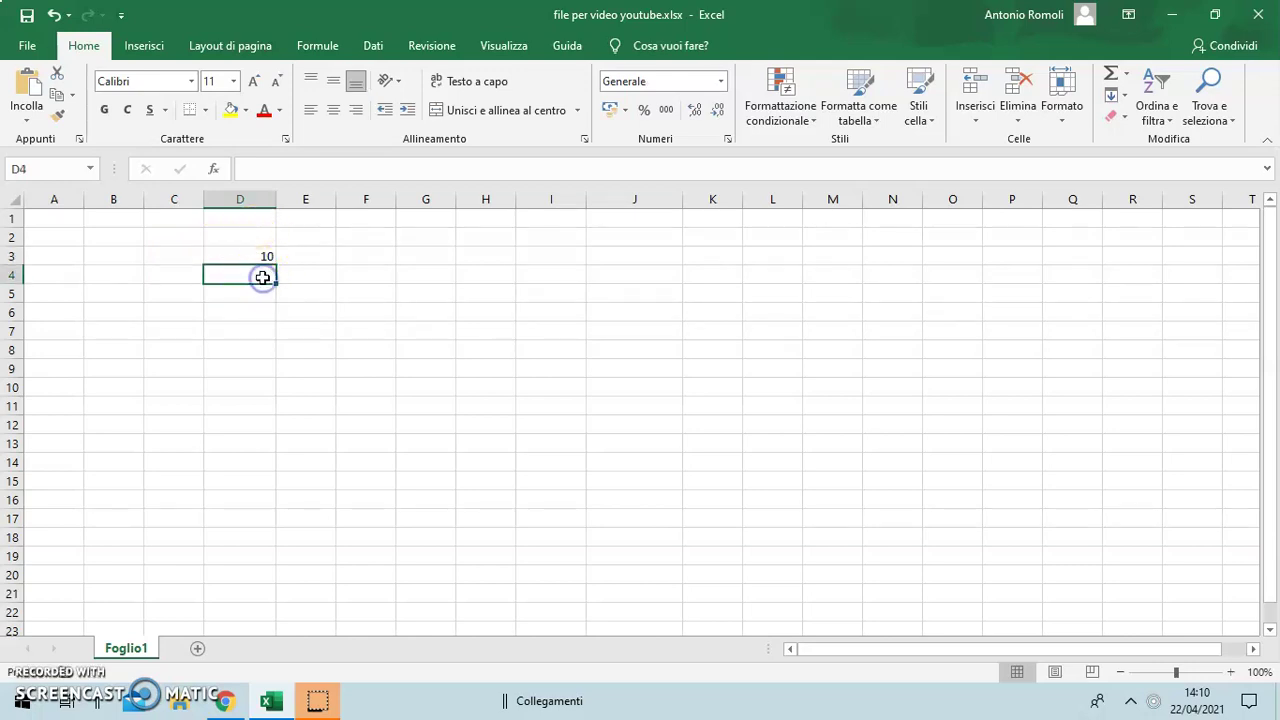
type("20")
left_click(344, 364)
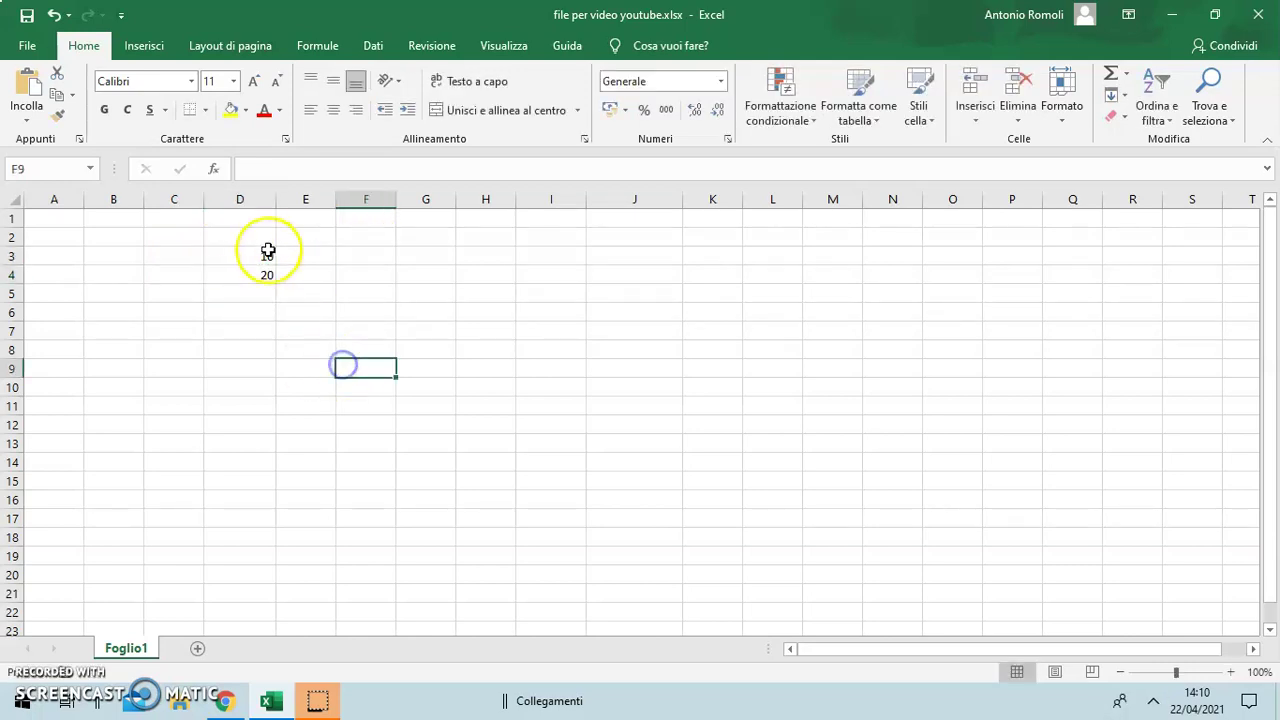
left_click_drag(266, 254, 276, 441)
left_click(468, 402)
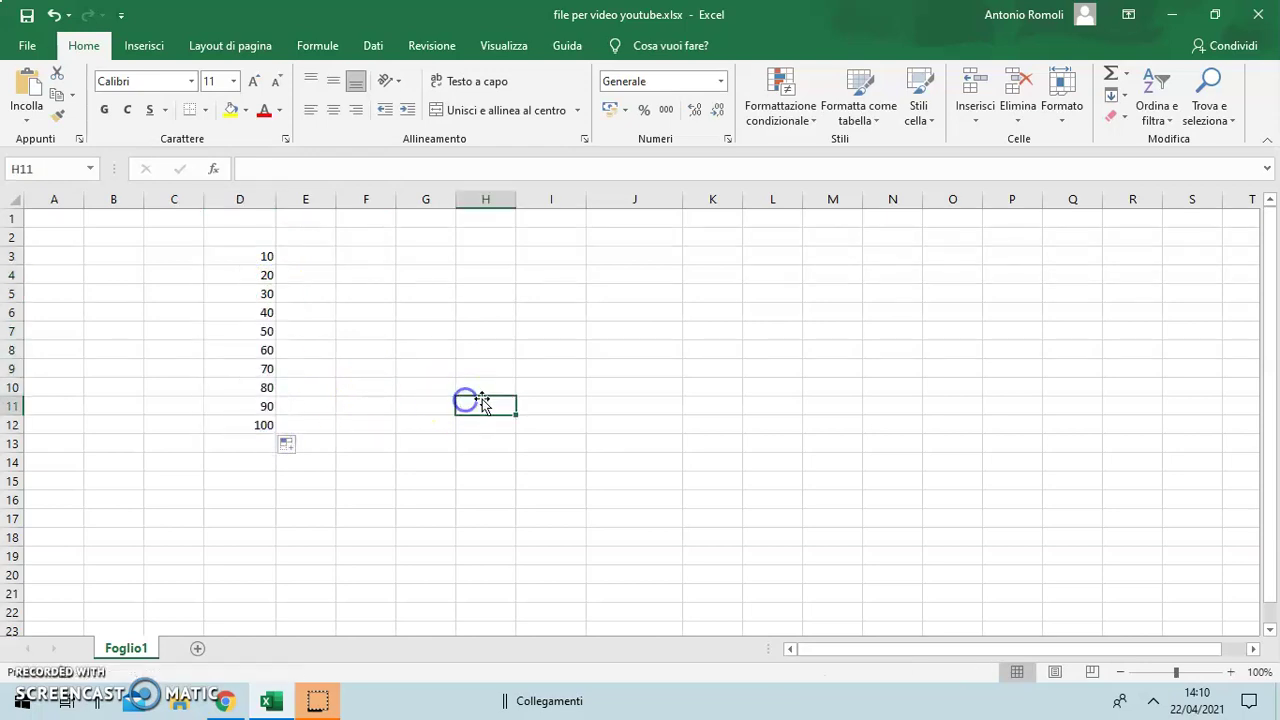
left_click(551, 420)
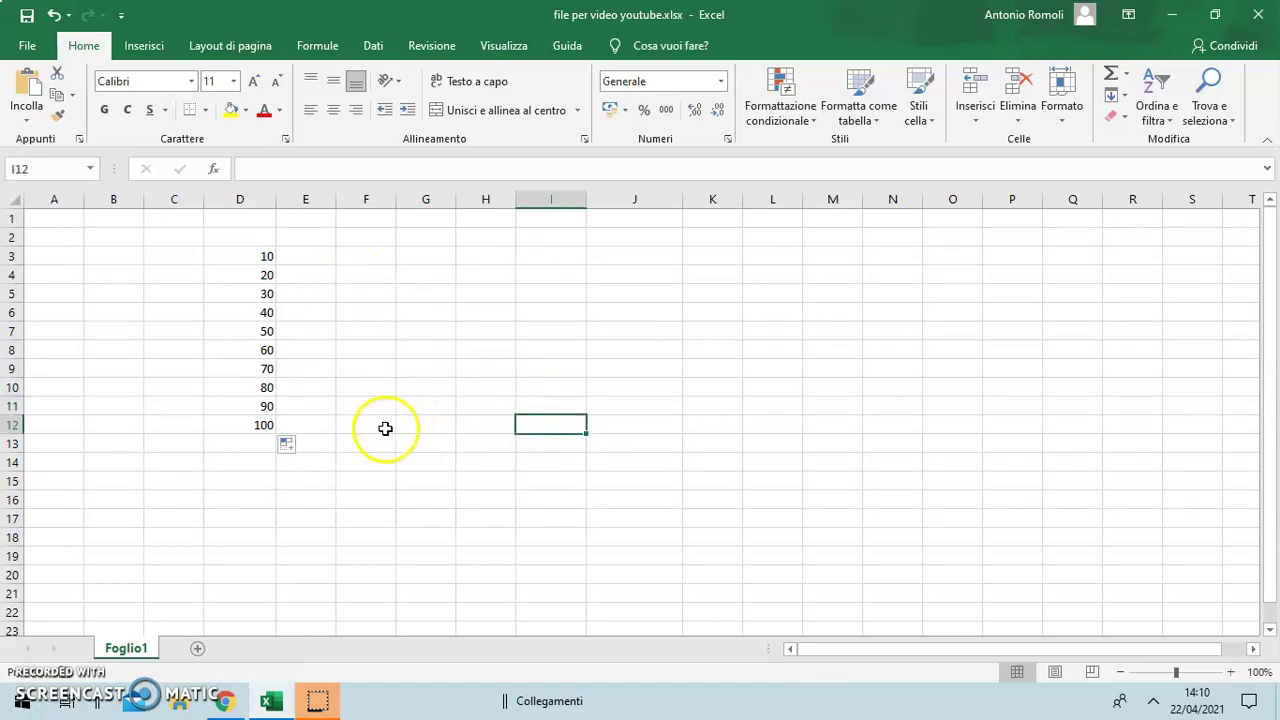
left_click_drag(236, 257, 237, 421)
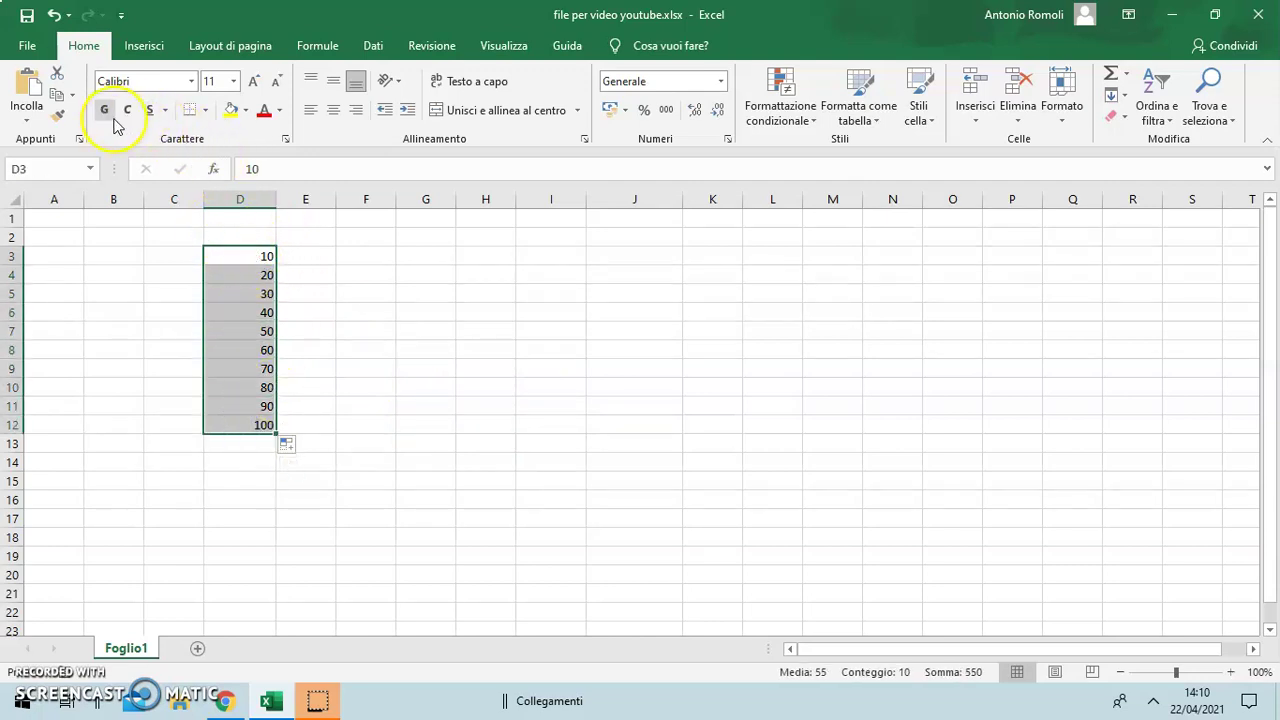
- Set the D3:D12 numbers to Arial Unicode MS at font size 18
left_click(199, 80)
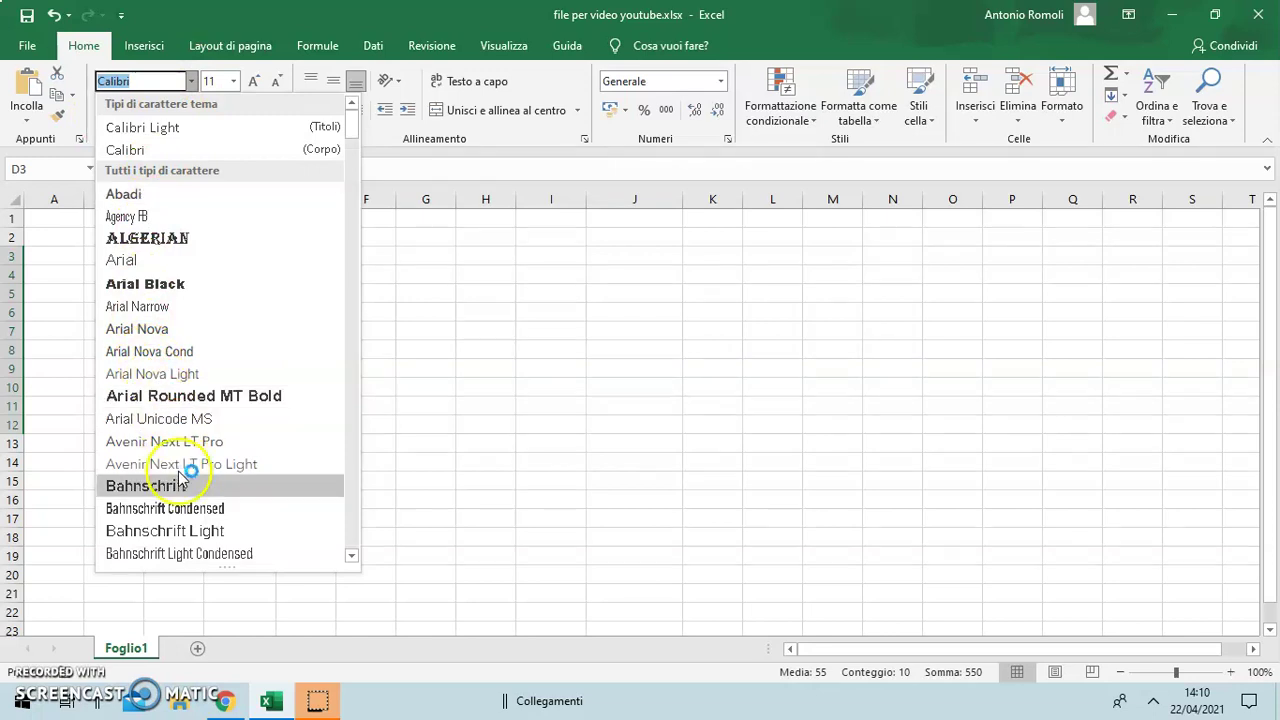
left_click(205, 421)
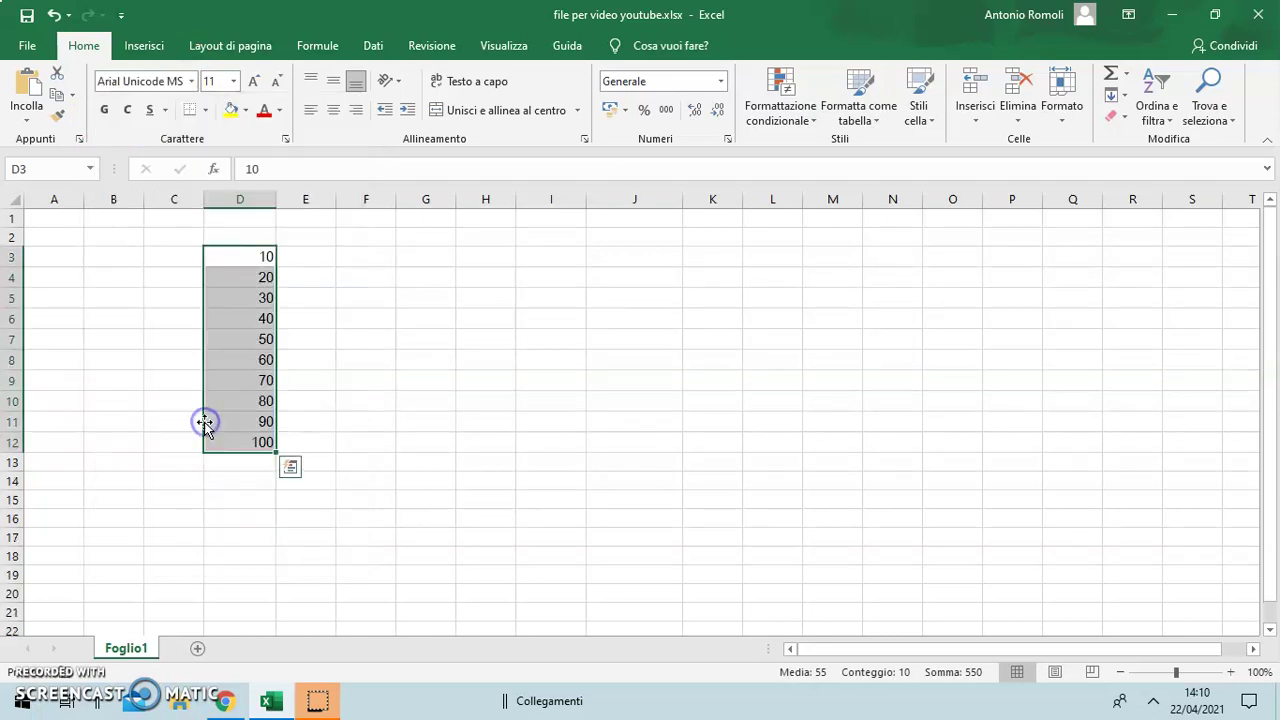
left_click(235, 84)
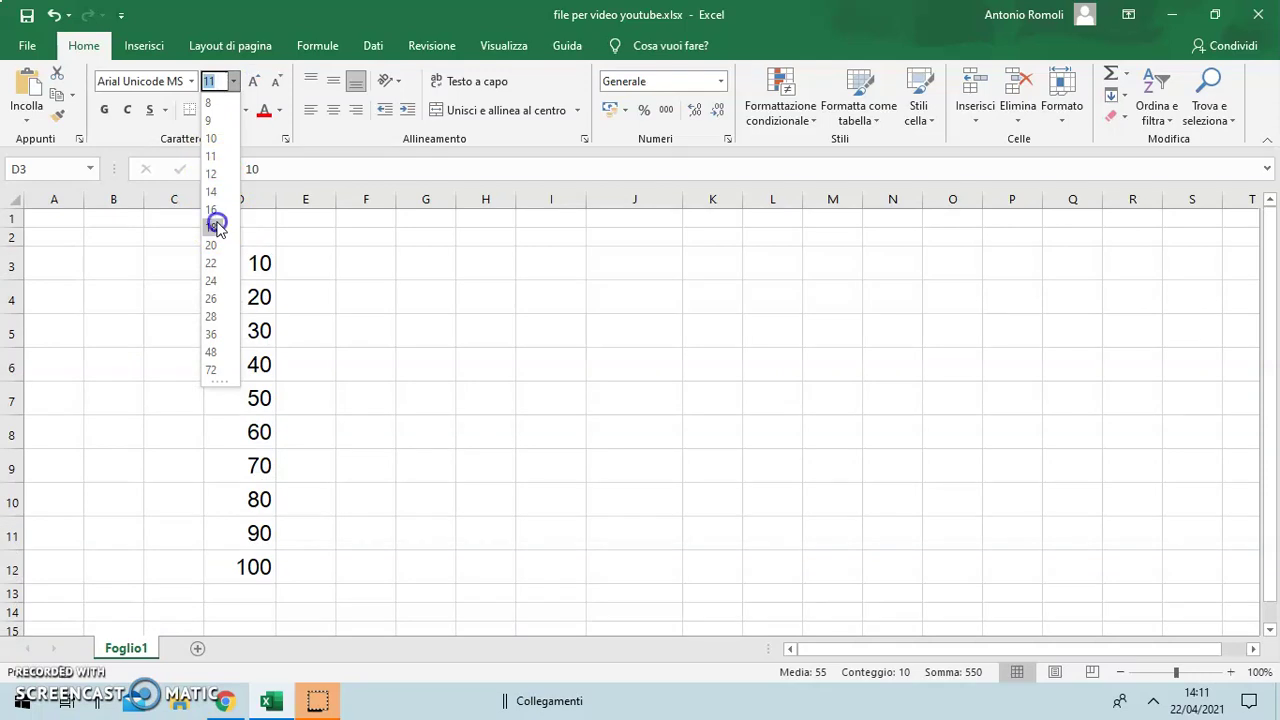
left_click(217, 227)
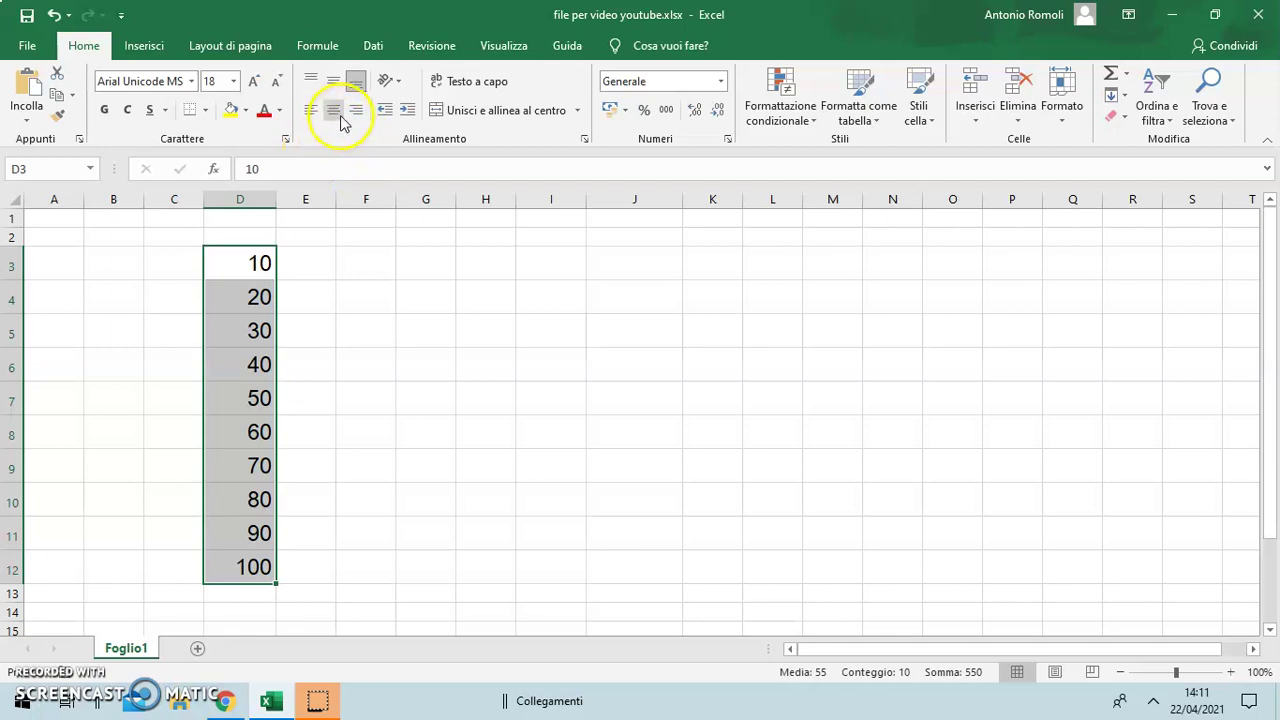
- Centre the D3:D12 numbers and colour them dark red
left_click(310, 110)
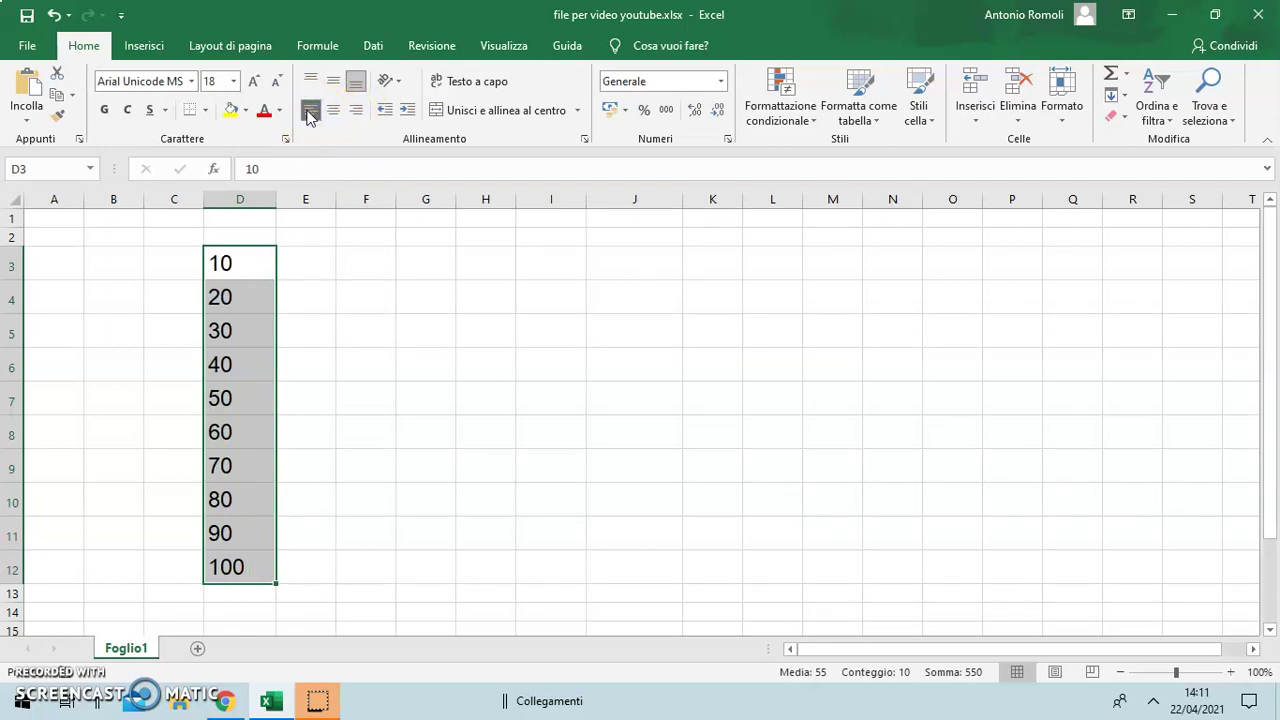
left_click(333, 113)
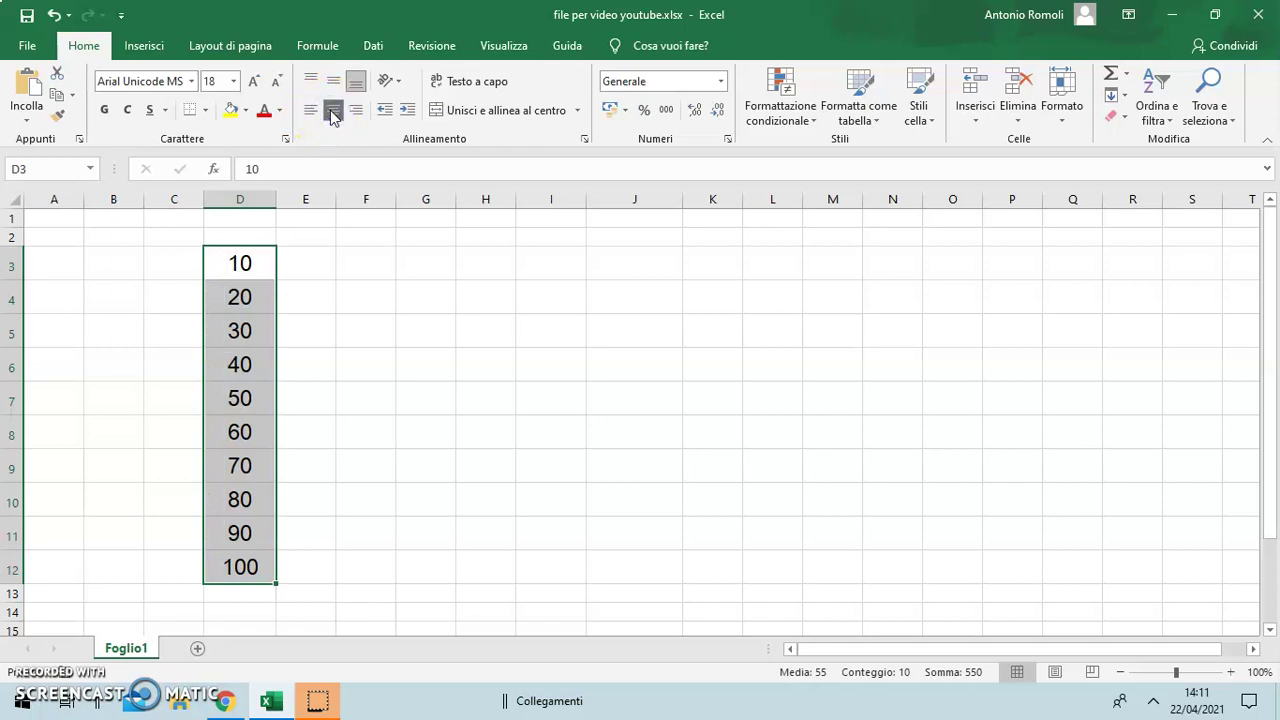
left_click(280, 112)
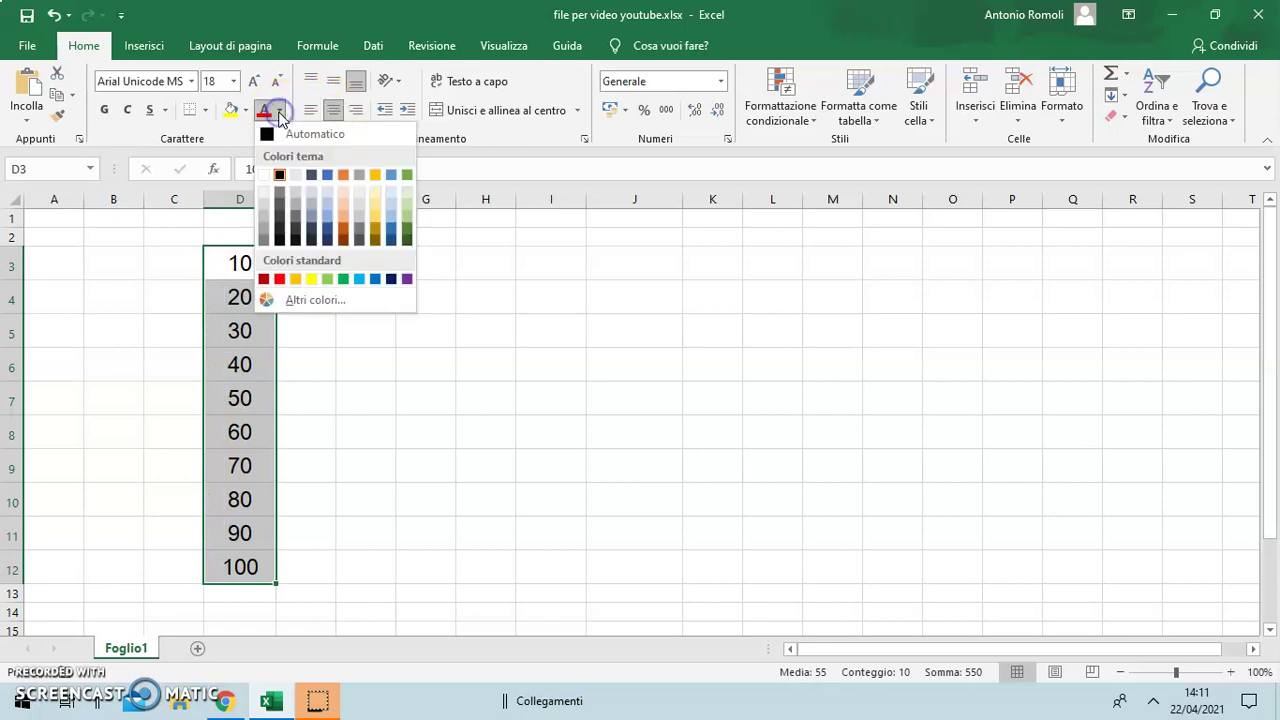
left_click(279, 279)
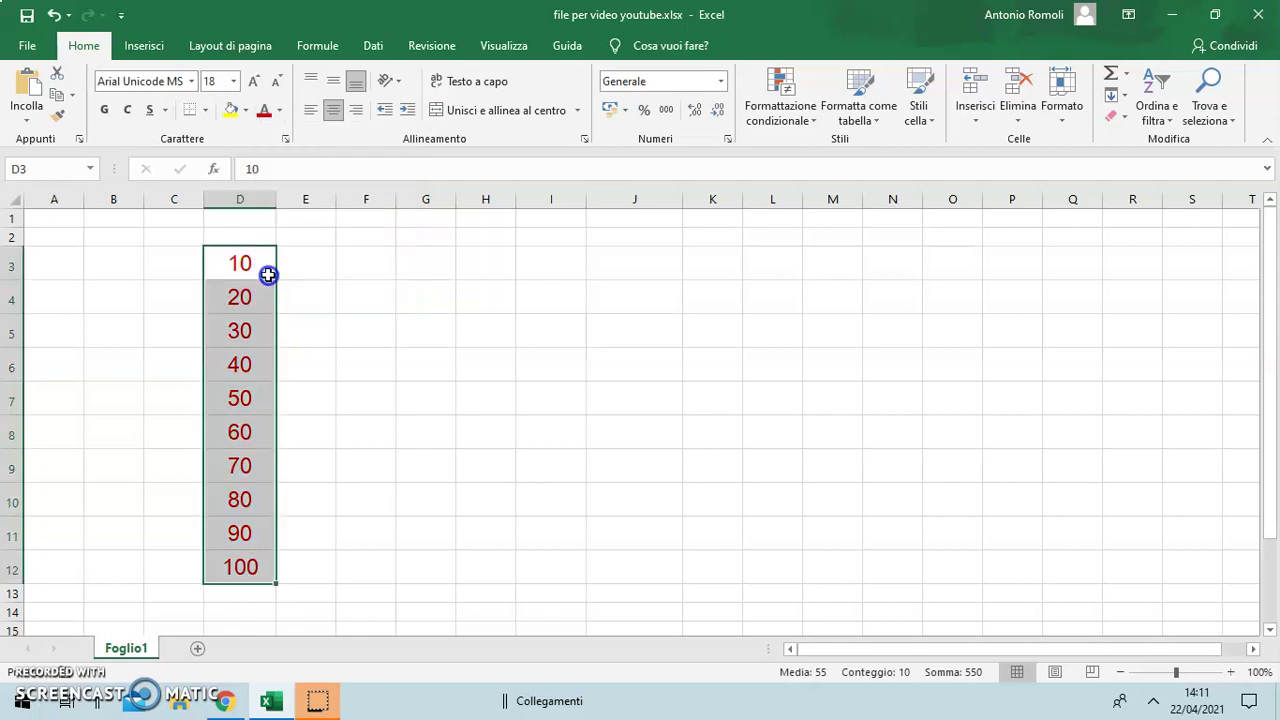
left_click(368, 271)
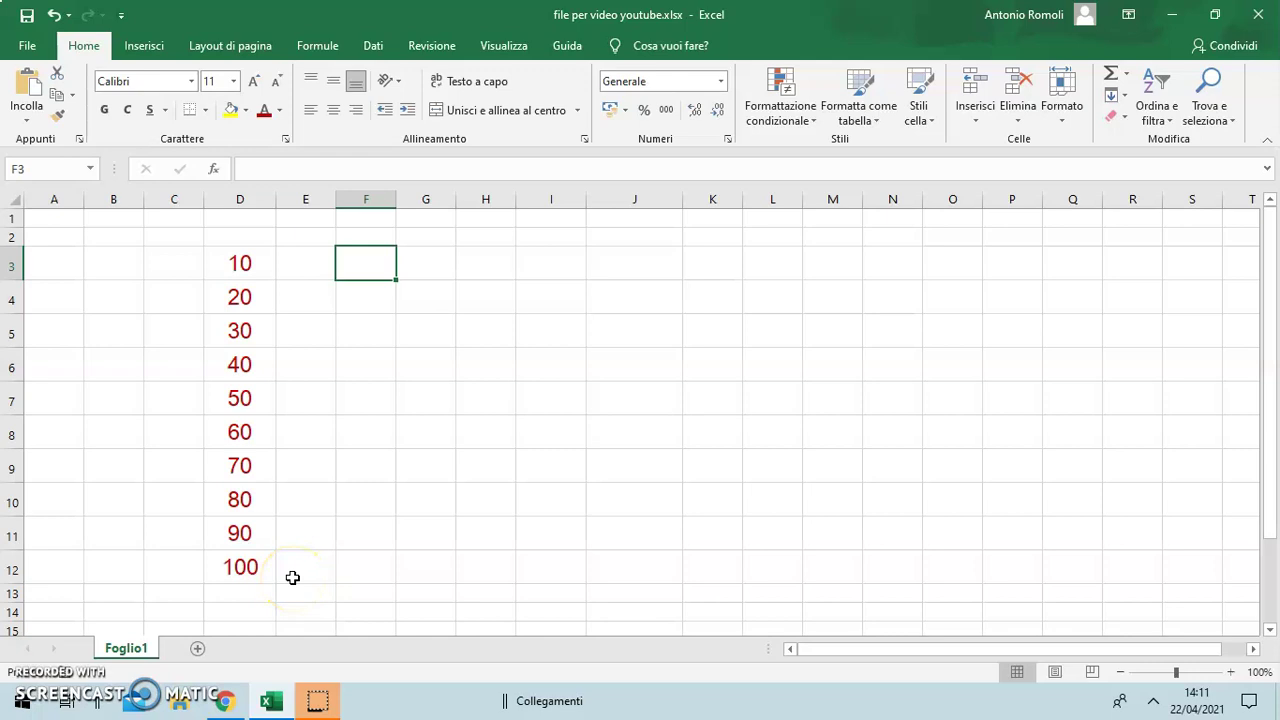
- Enter 20 in E3 and copy D3's formatting onto it with Format Painter
left_click(405, 367)
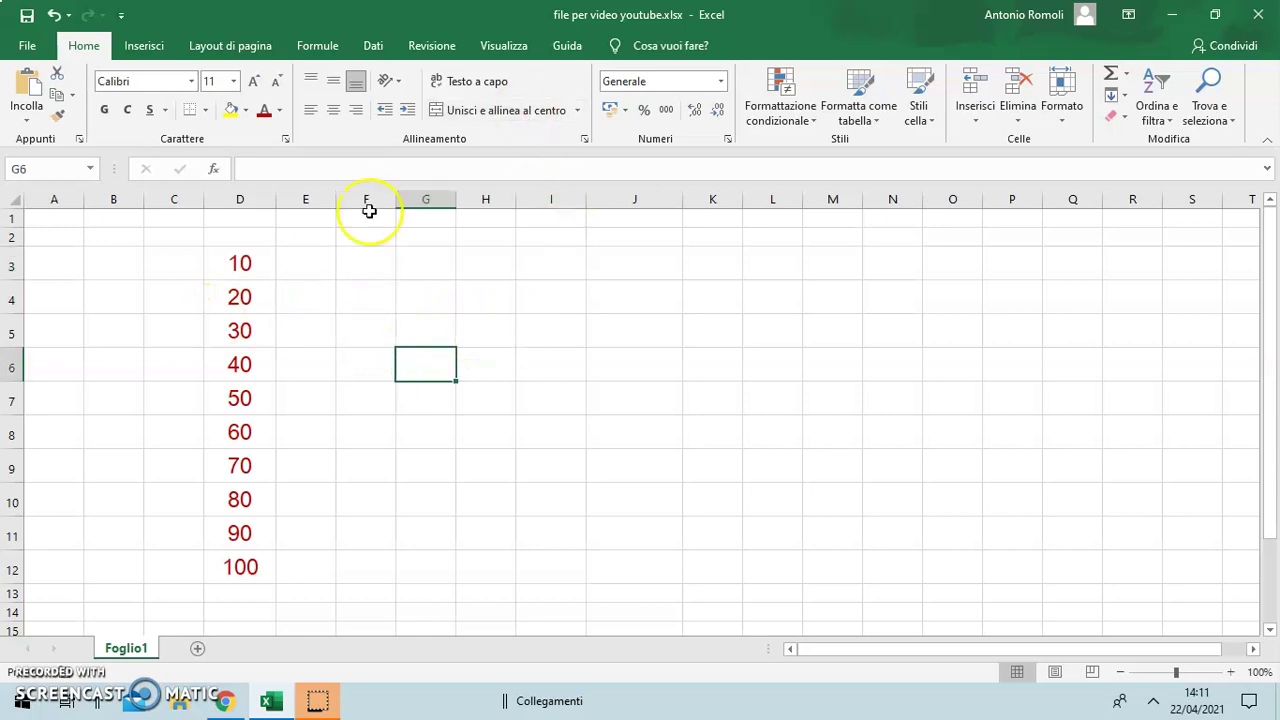
left_click(297, 266)
type("20")
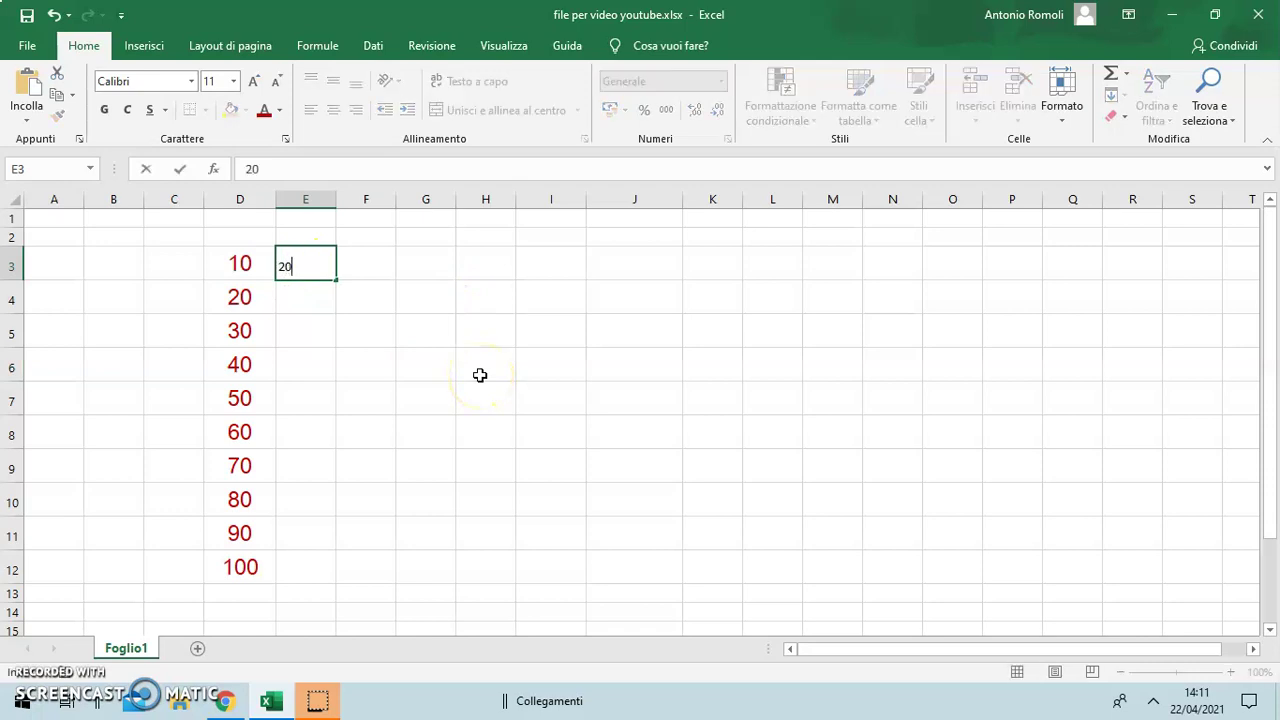
left_click(480, 375)
left_click(238, 265)
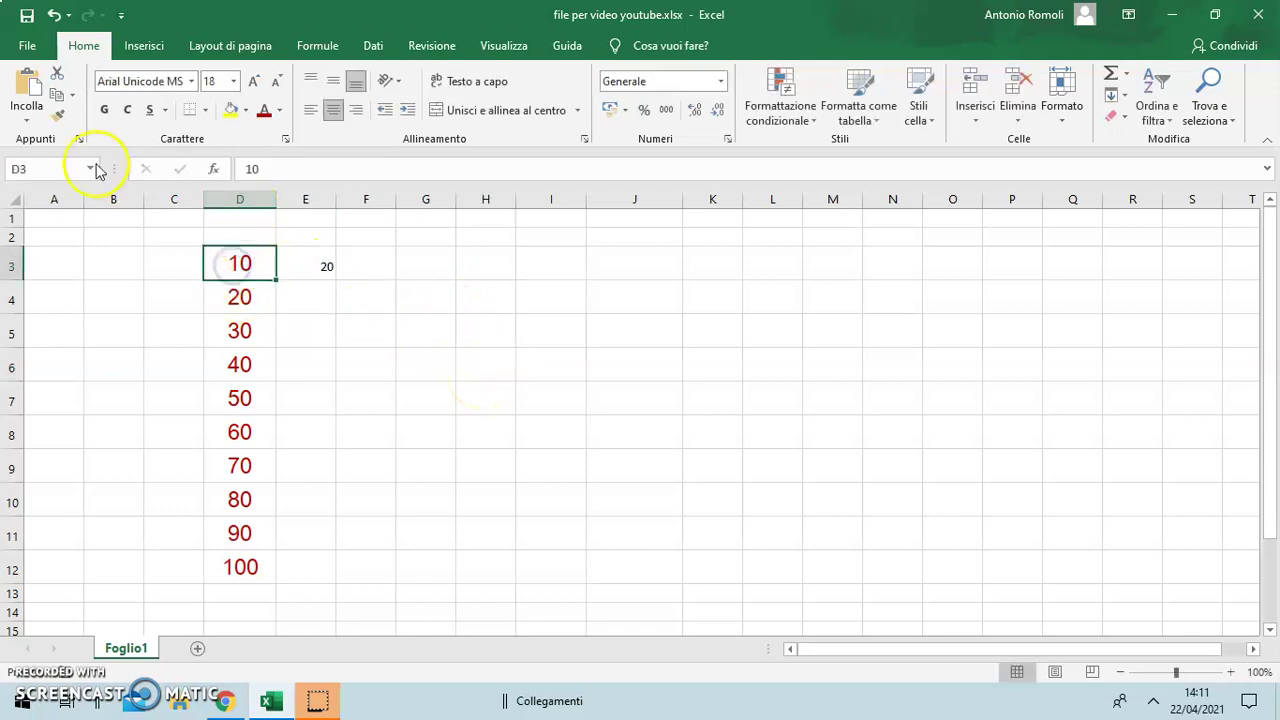
left_click(57, 117)
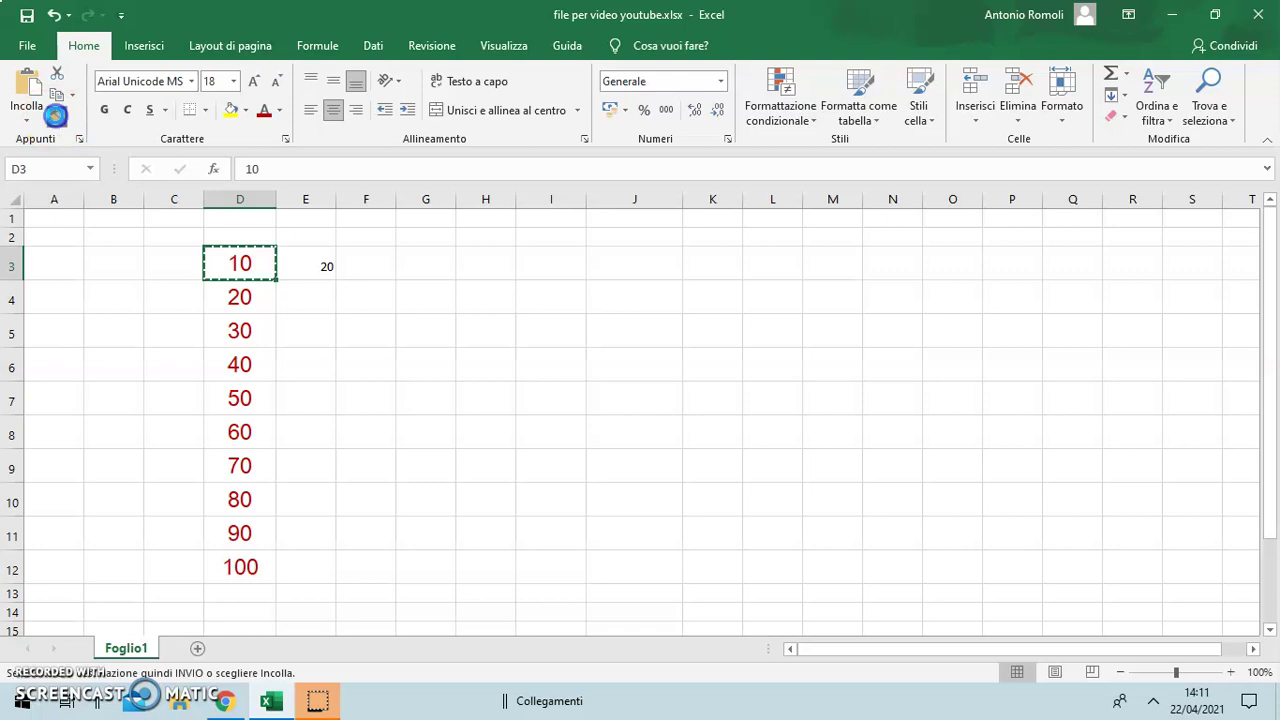
left_click(313, 263)
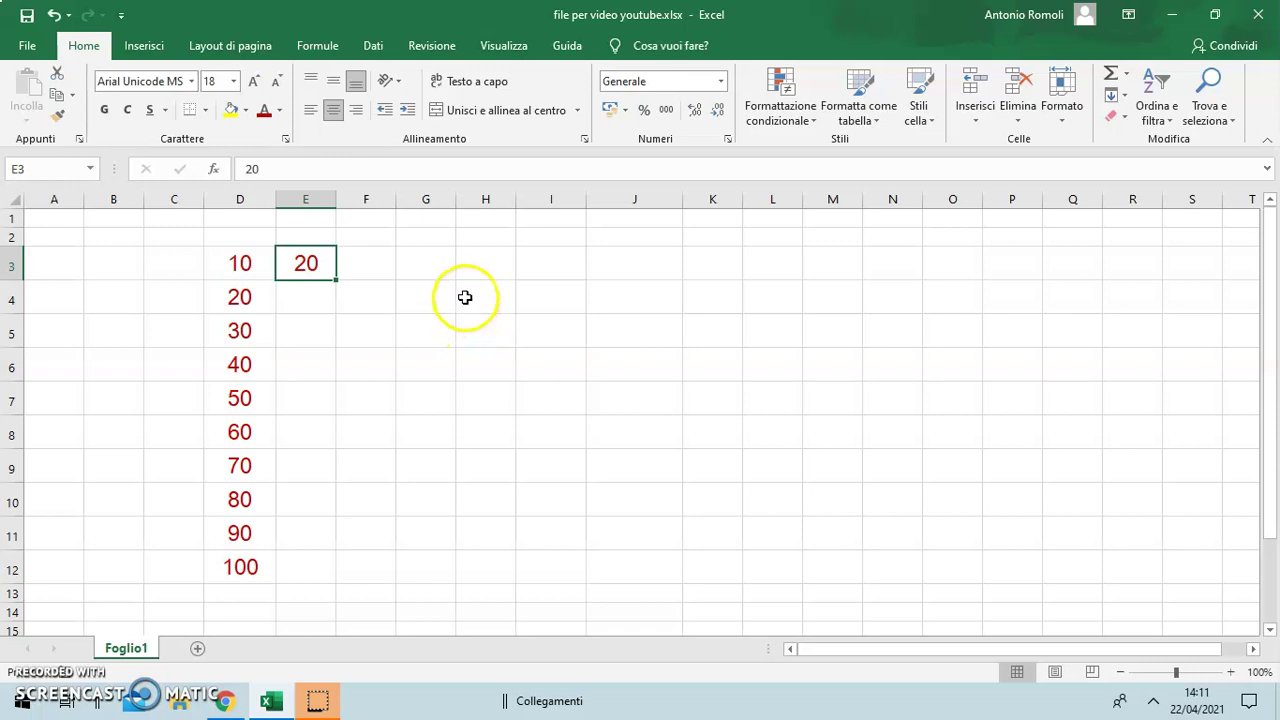
- Extend the 10, 20 series across to J3, then copy that row down to row 12
left_click(420, 277)
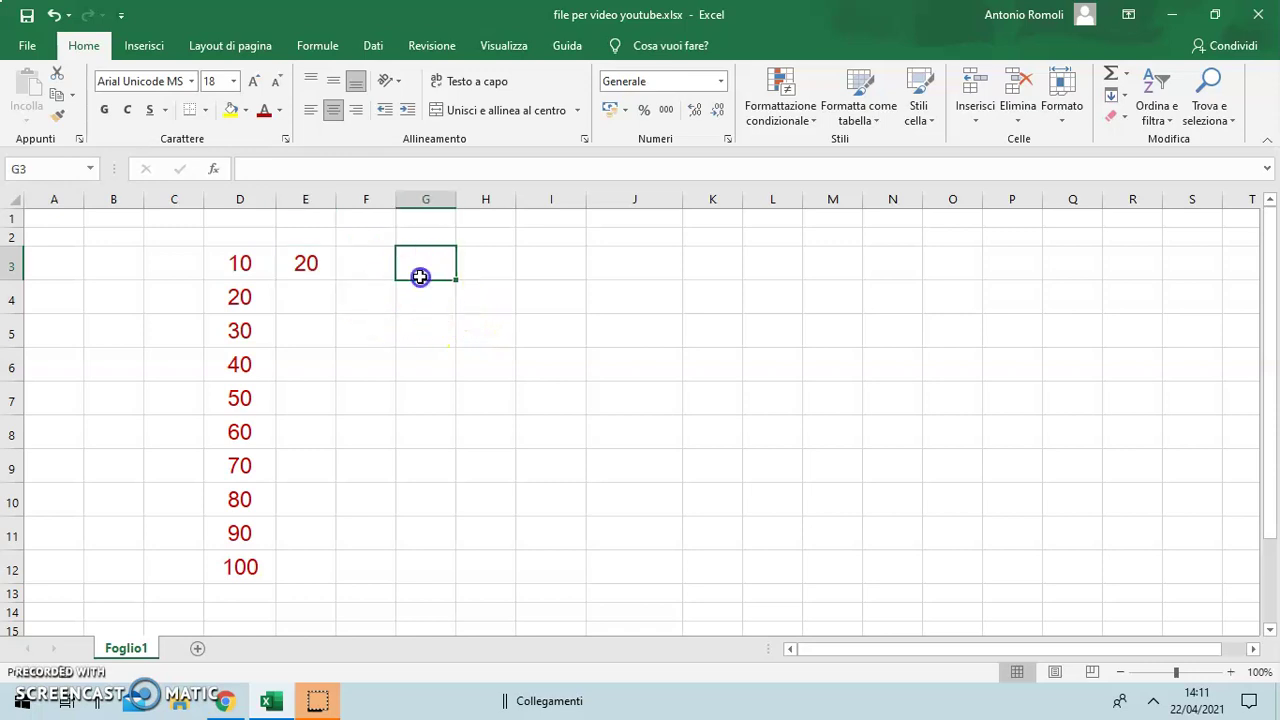
left_click_drag(209, 262, 673, 274)
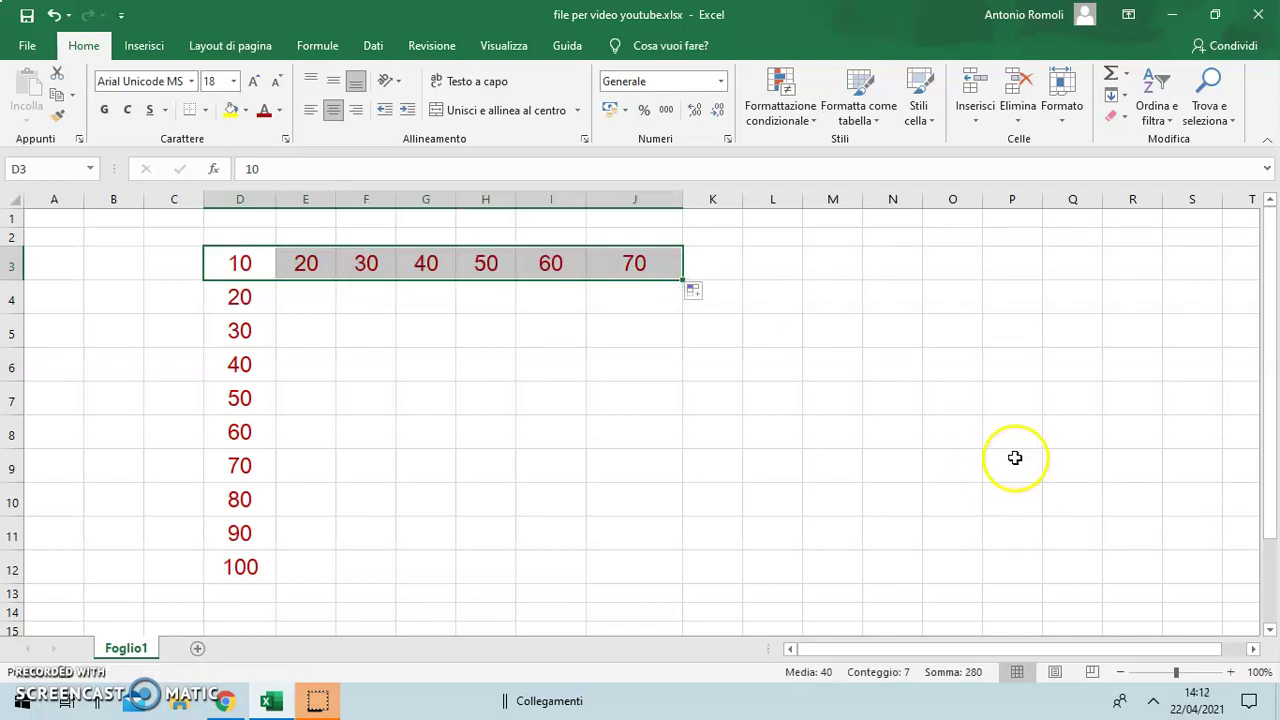
left_click(977, 466)
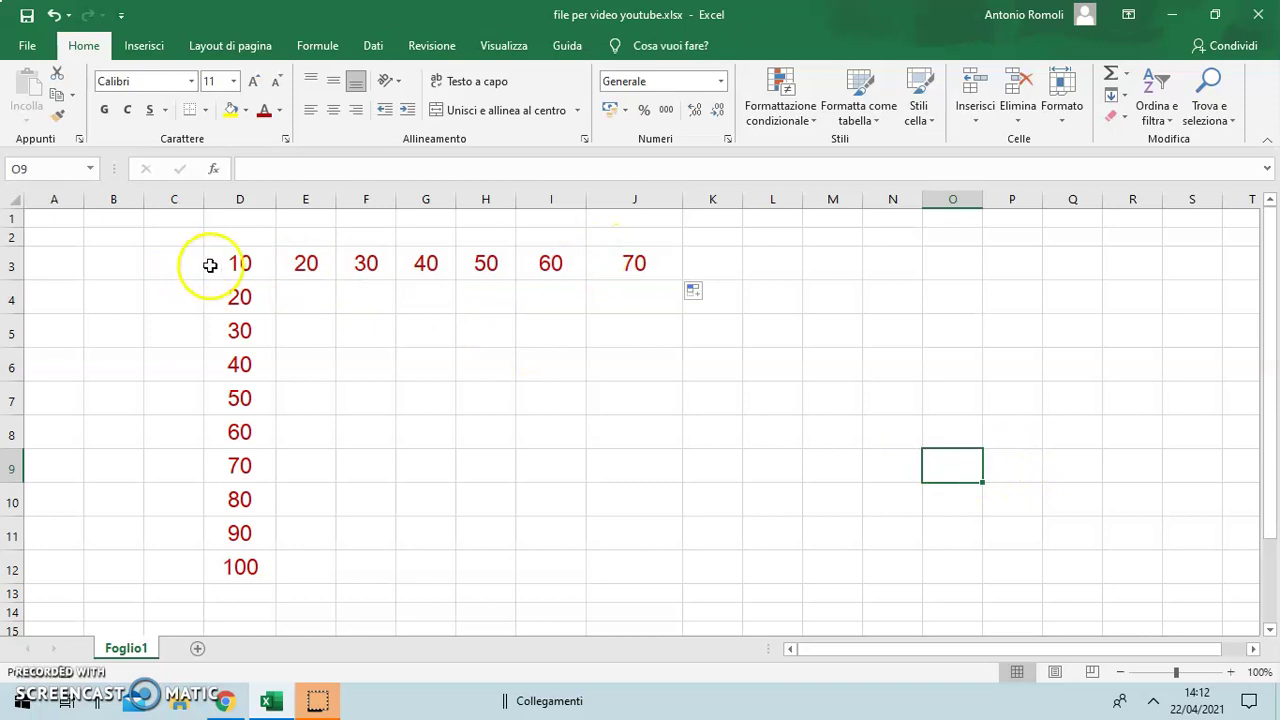
left_click(267, 266)
mouse_move(267, 266)
left_mouse_down()
mouse_move(629, 263)
mouse_move(683, 300)
mouse_move(669, 578)
left_mouse_up()
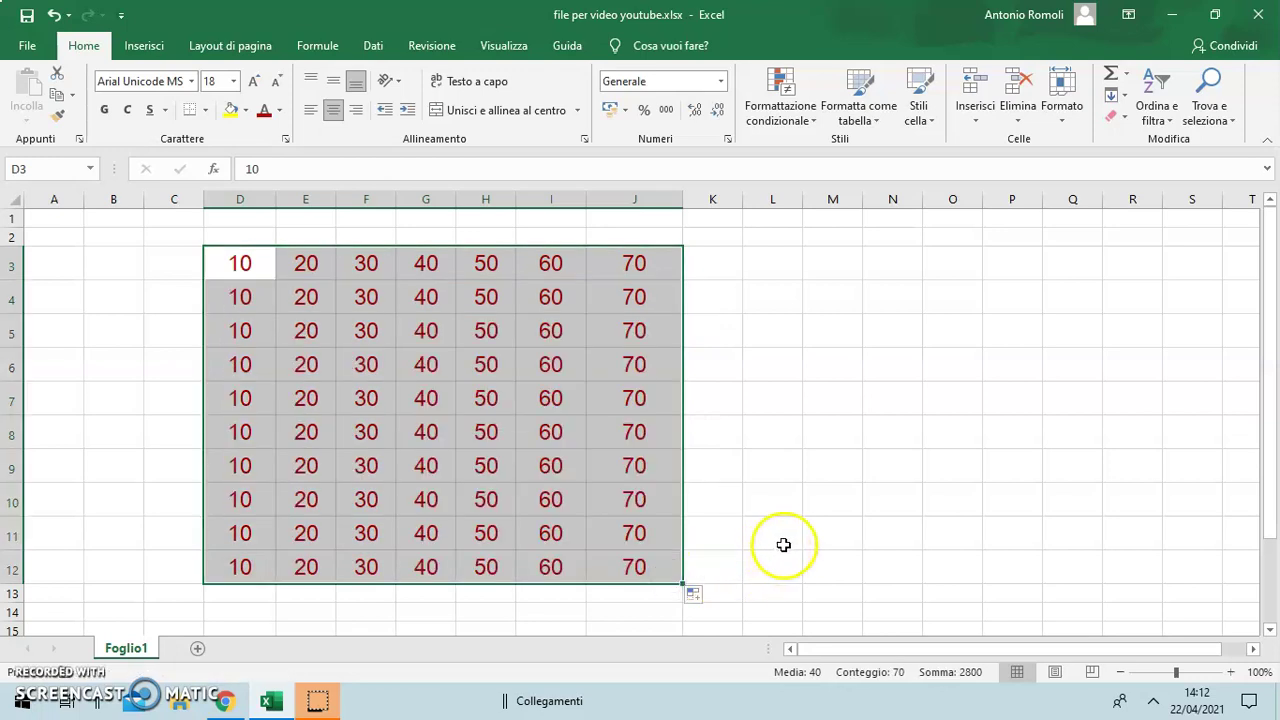
left_click(789, 541)
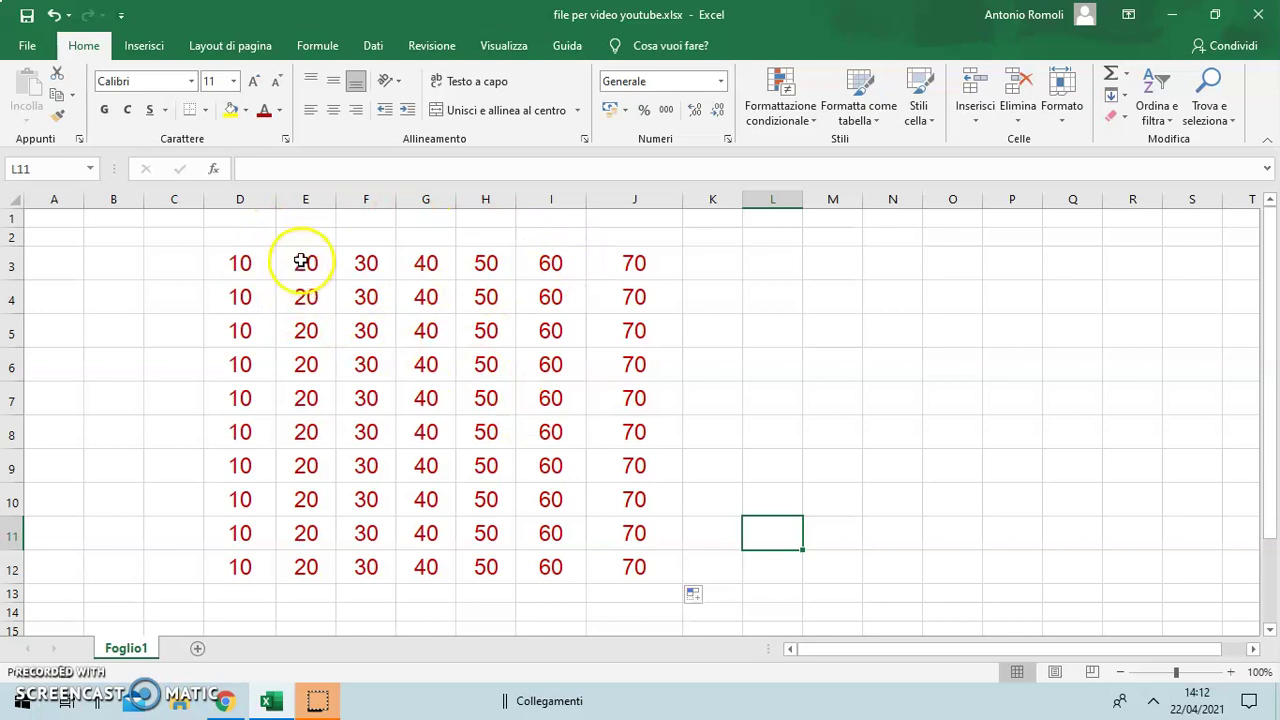
- Fill cell D3 with a yellow background
left_click(244, 270)
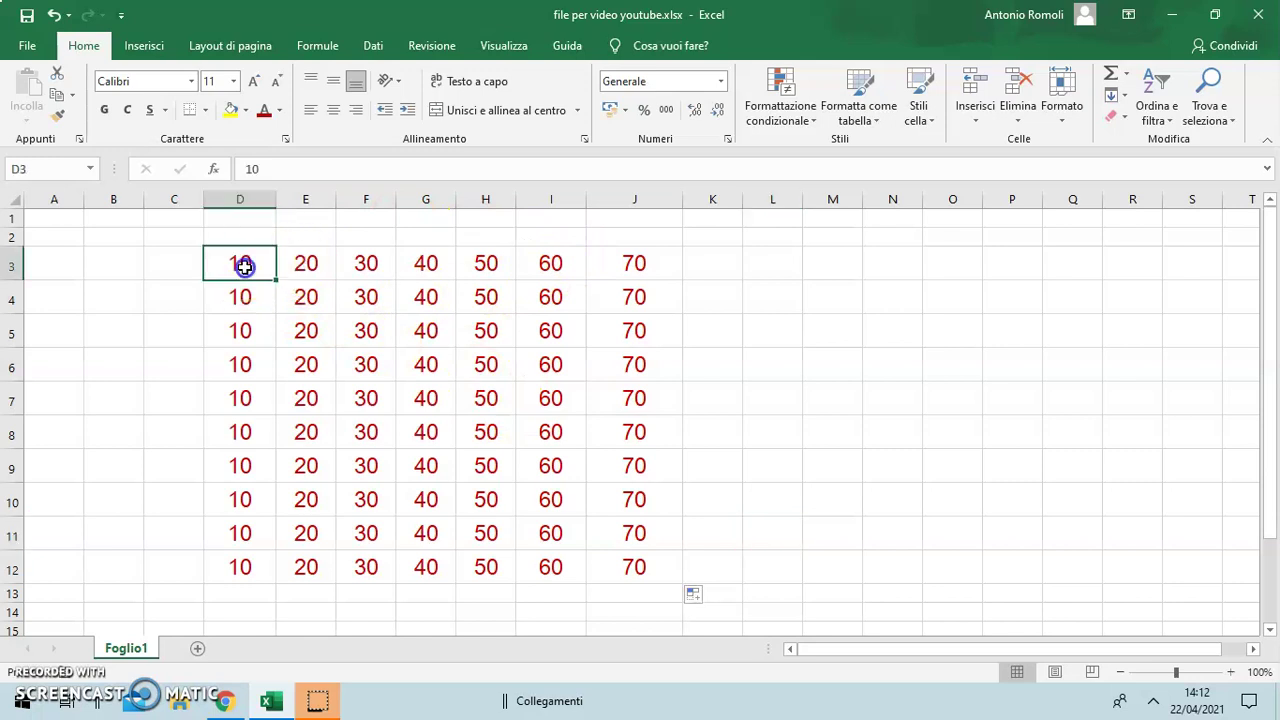
left_click(248, 112)
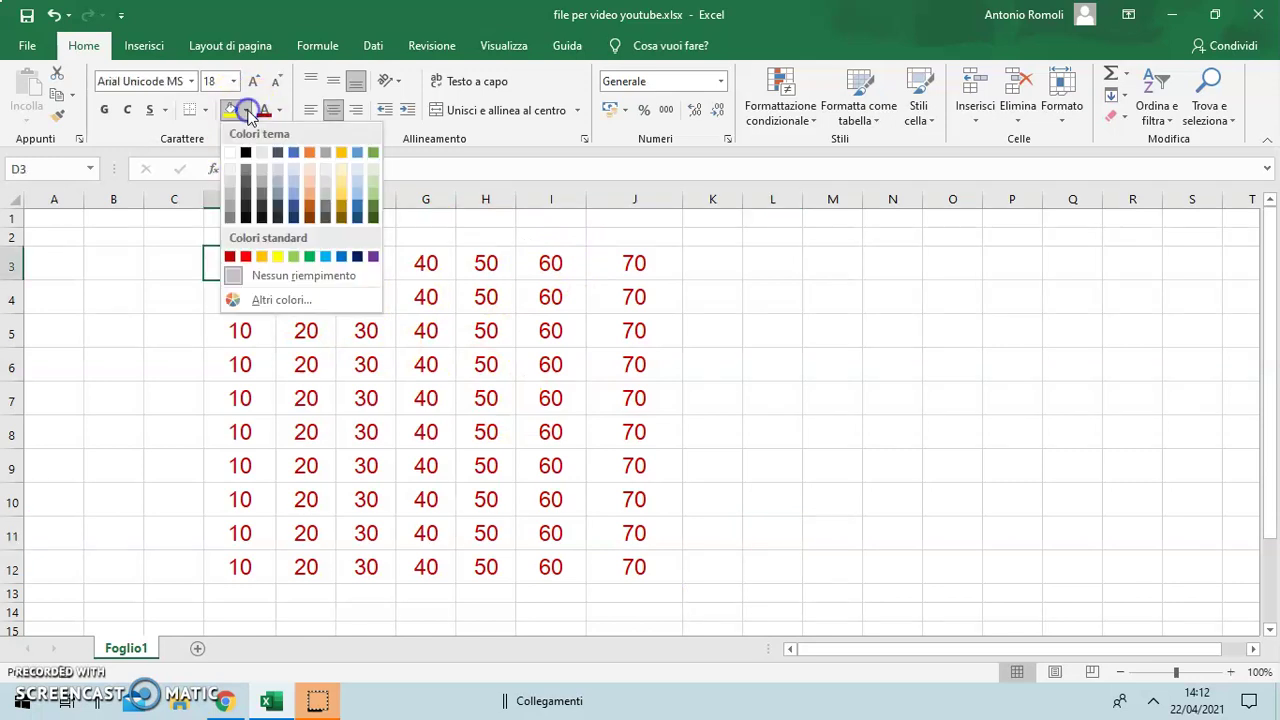
left_click(277, 256)
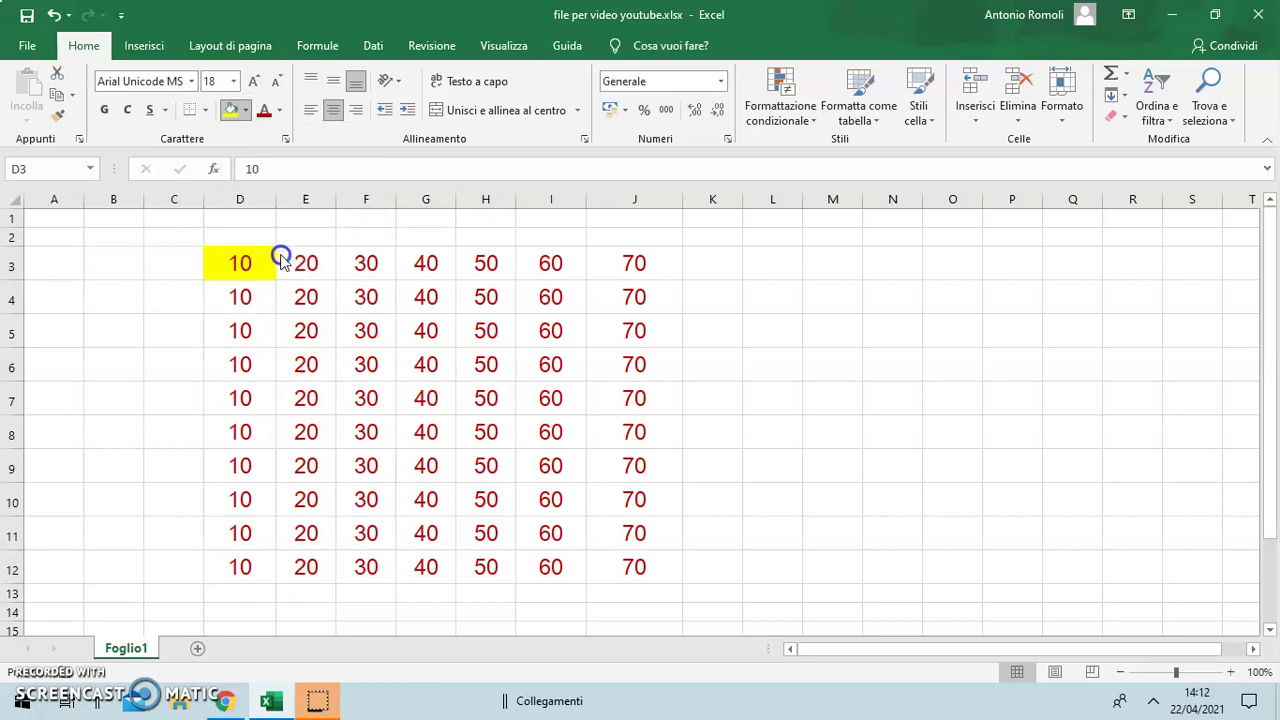
left_click(761, 365)
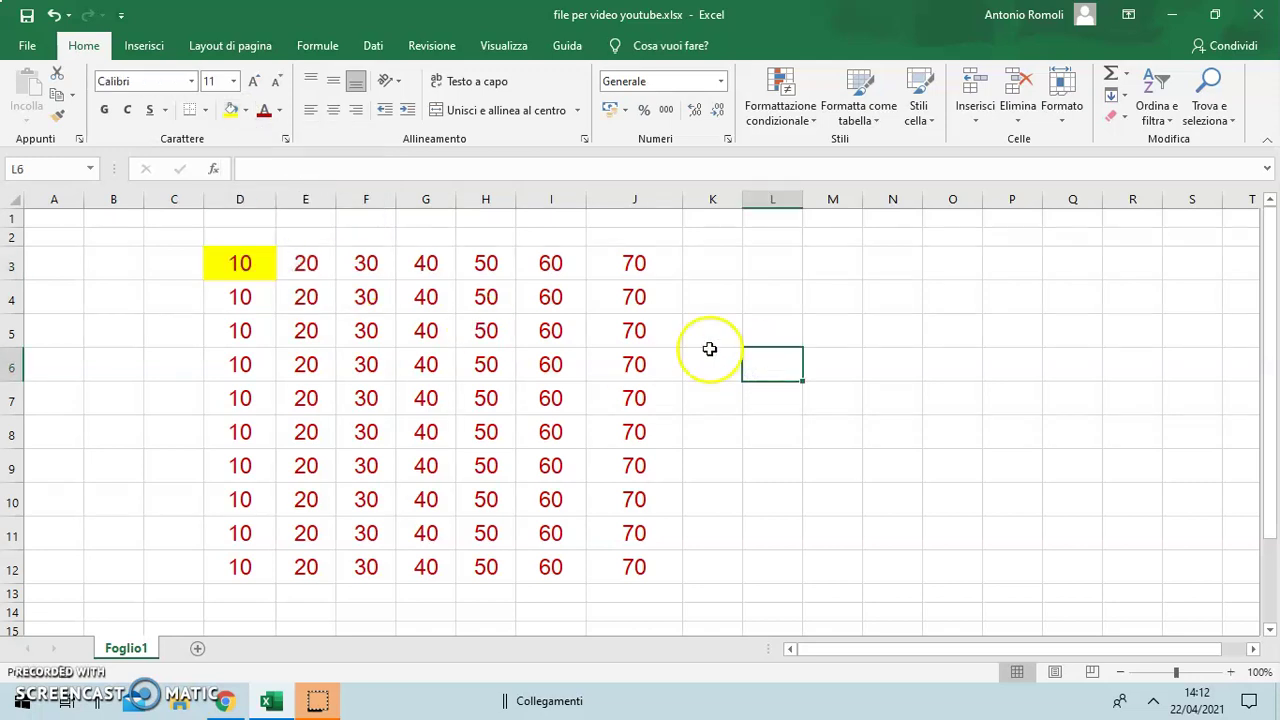
- Give cell D3 a thick outer border
left_click(255, 263)
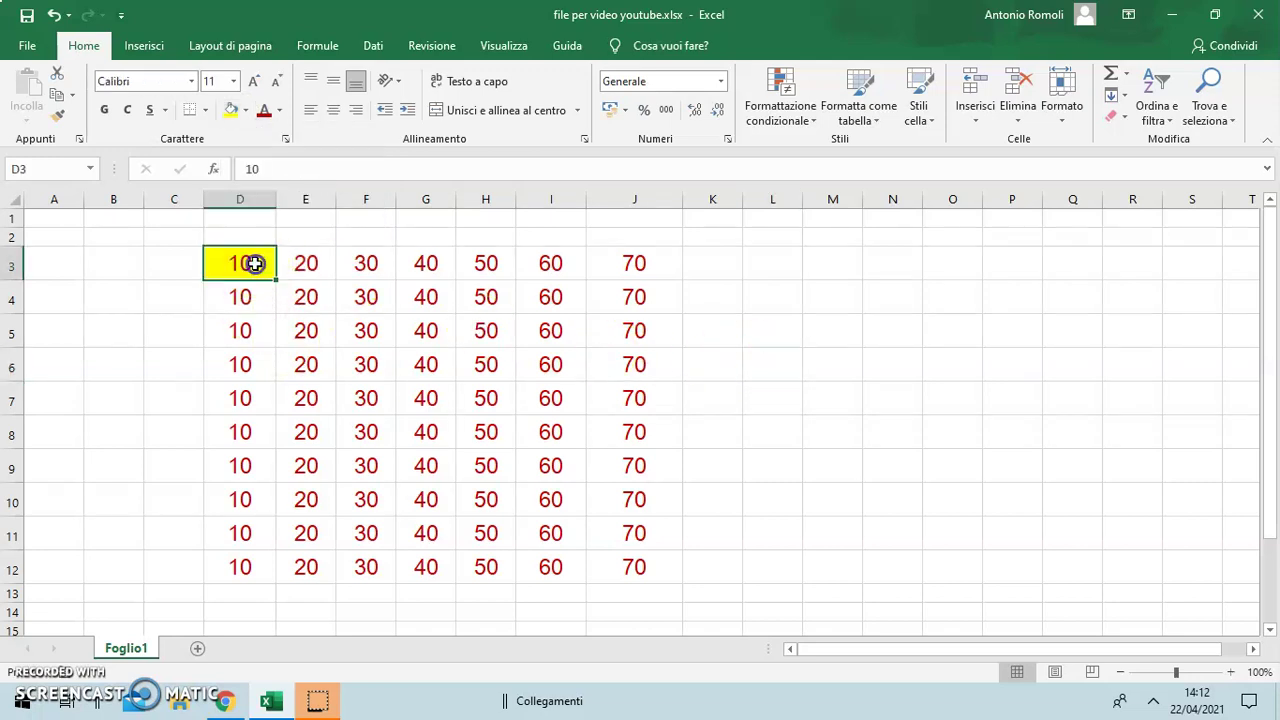
left_click(204, 110)
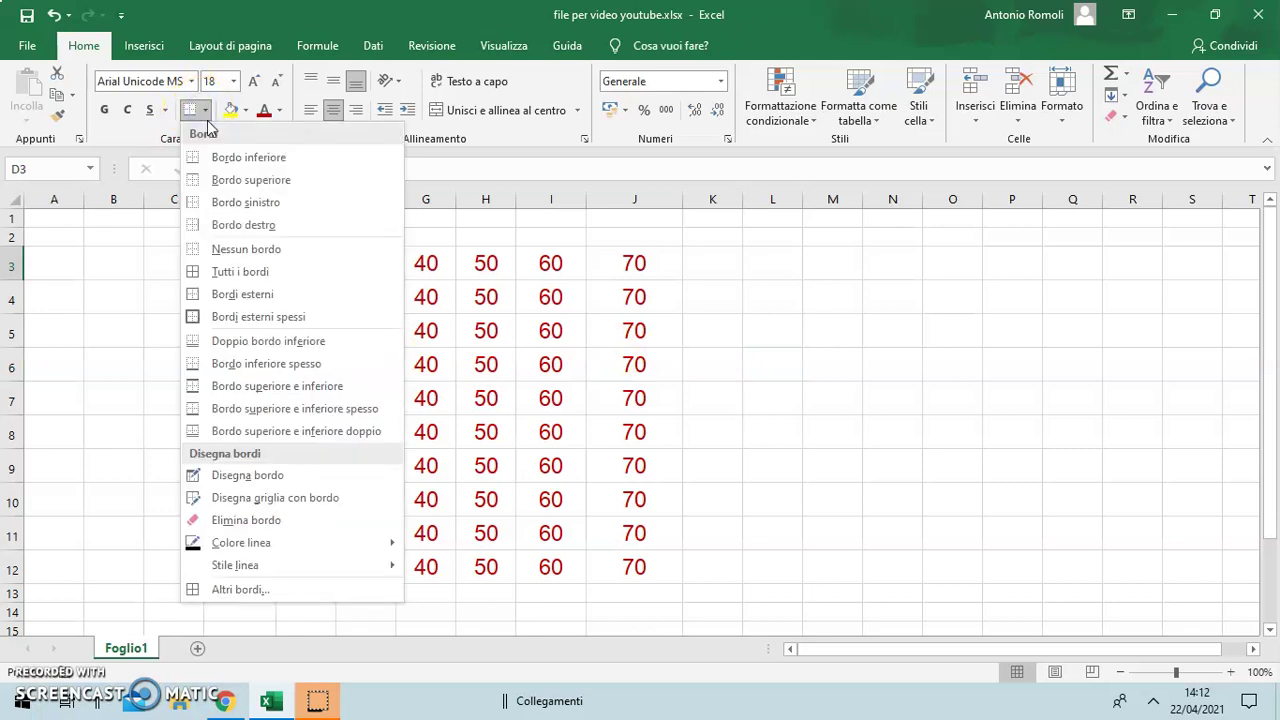
left_click(246, 160)
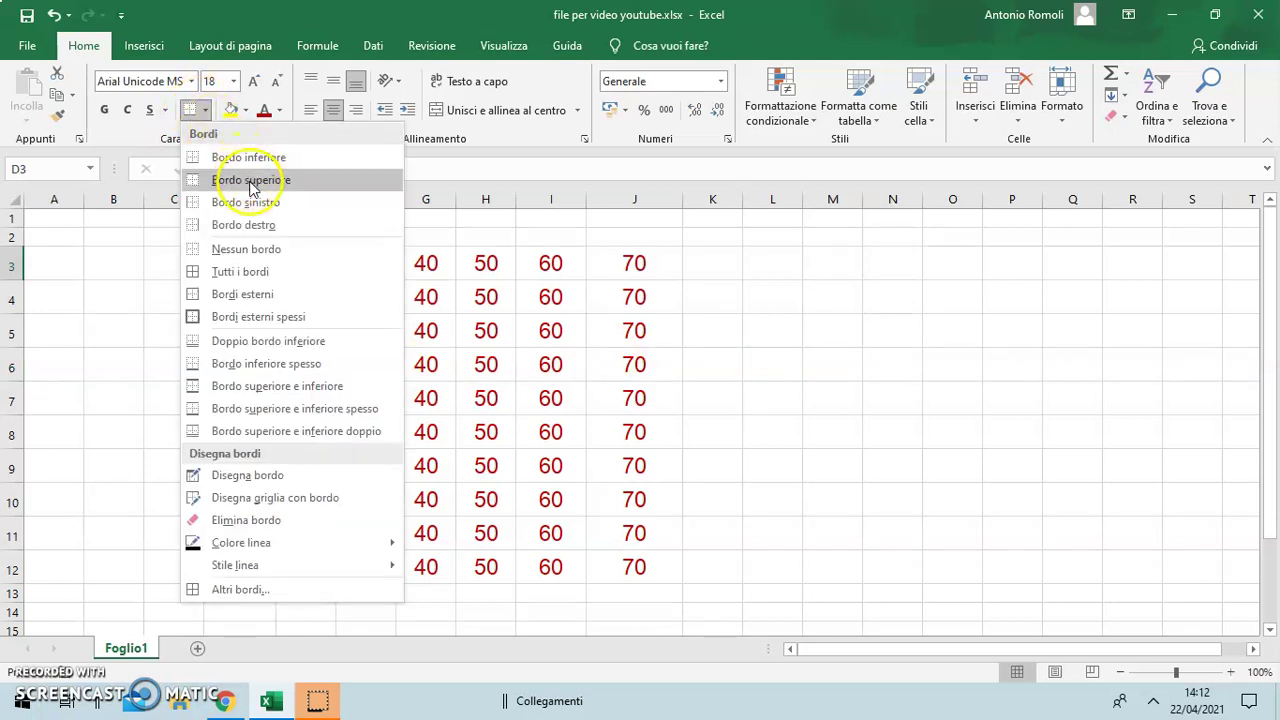
left_click(278, 316)
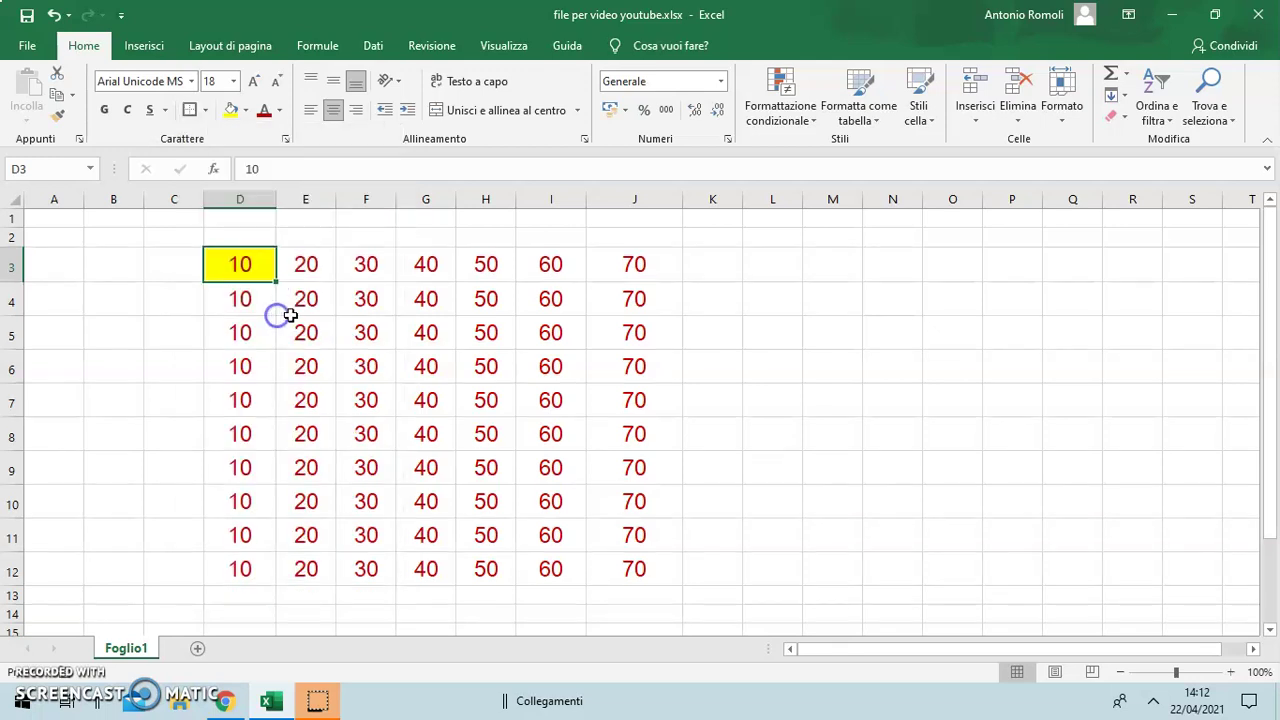
left_click(830, 343)
- Apply All Borders (Tutti i bordi) to every cell of the D3:J12 table
mouse_move(235, 262)
left_mouse_down()
mouse_move(470, 565)
mouse_move(631, 571)
left_mouse_up()
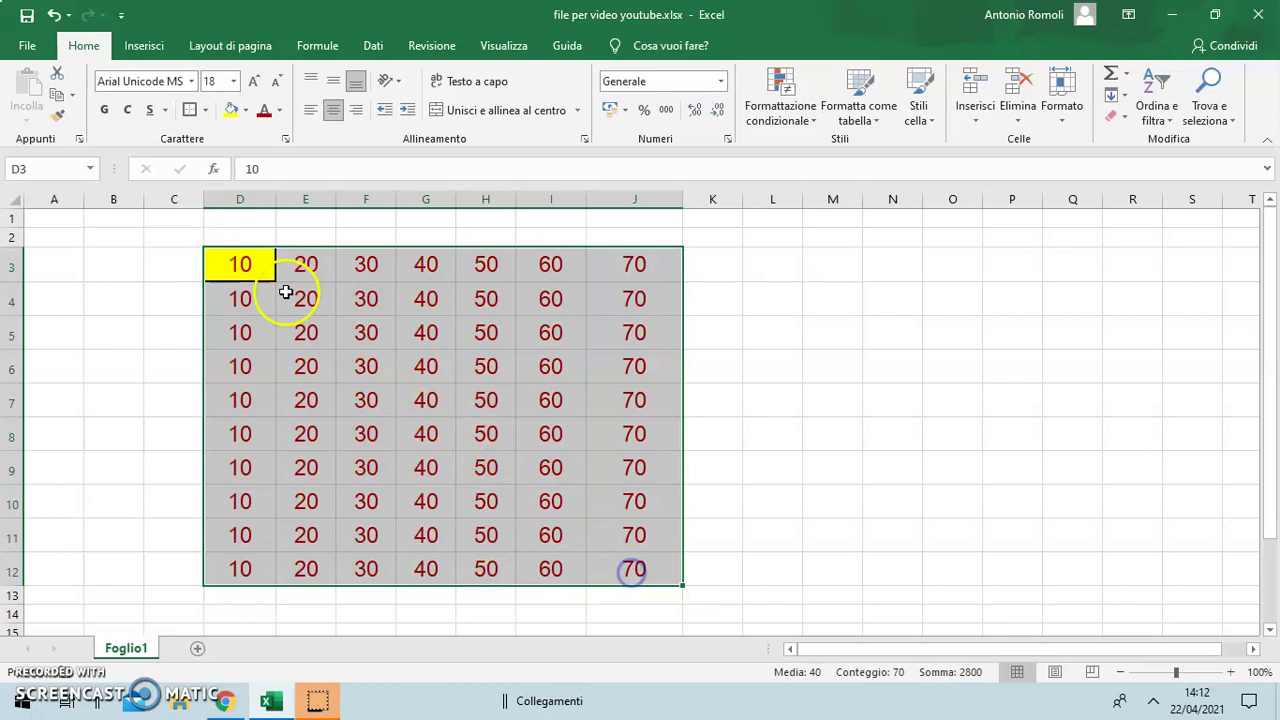
left_click(189, 109)
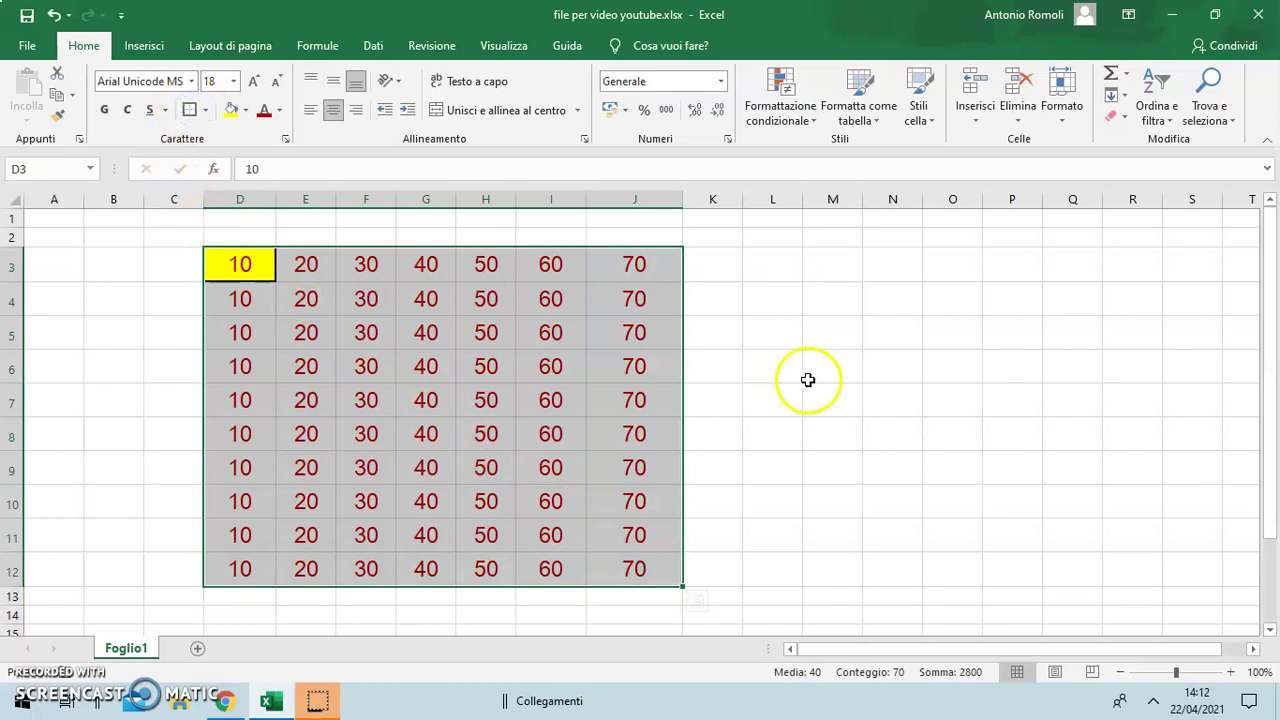
left_click(809, 377)
left_click_drag(240, 264, 638, 568)
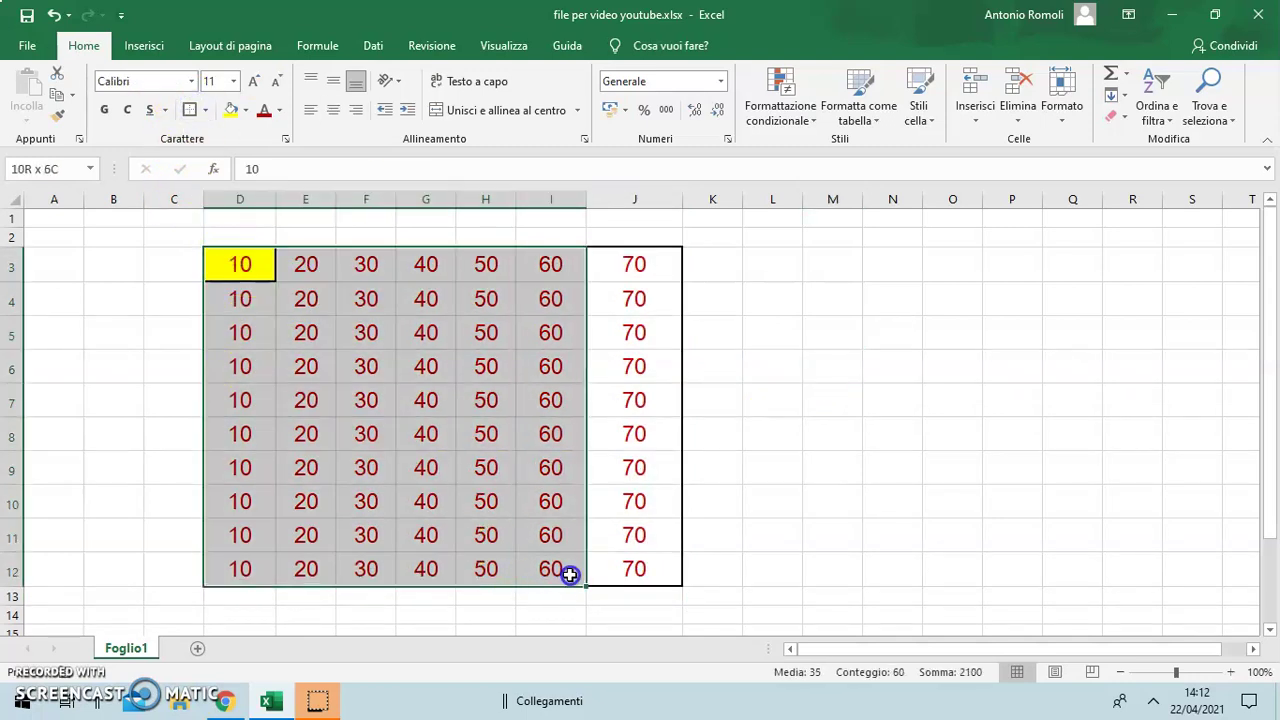
left_click(265, 266)
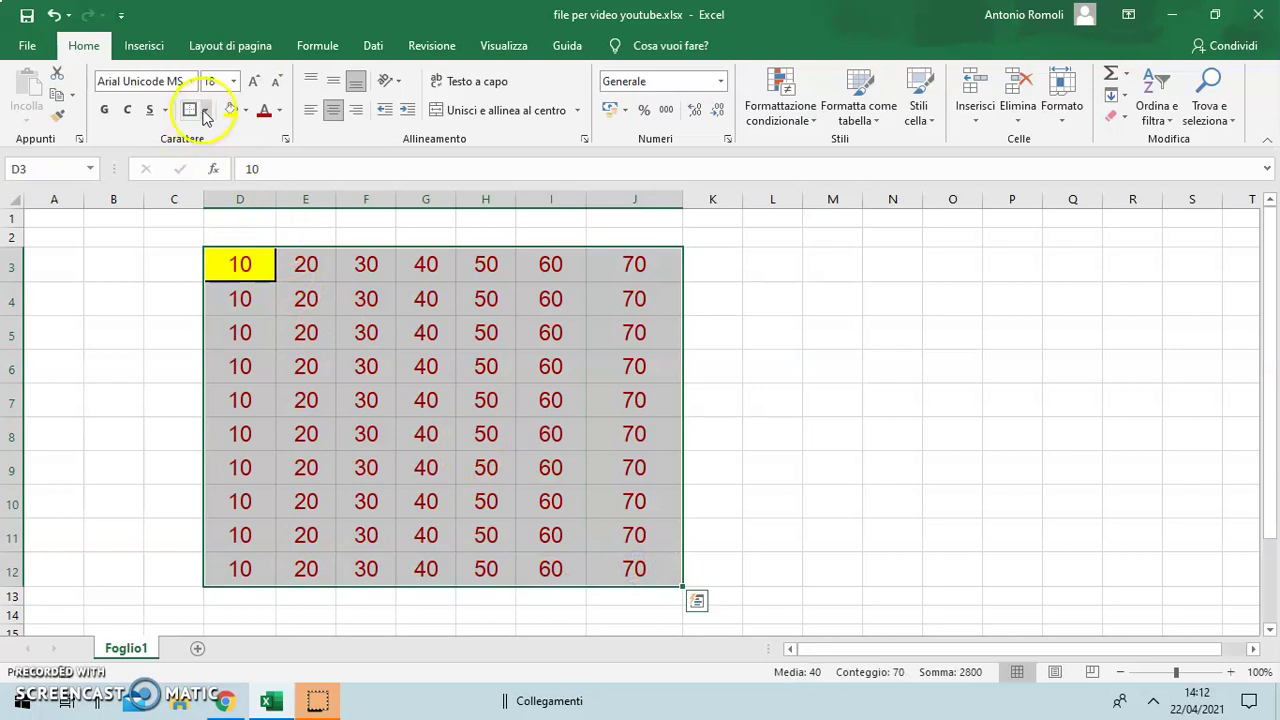
left_click(206, 110)
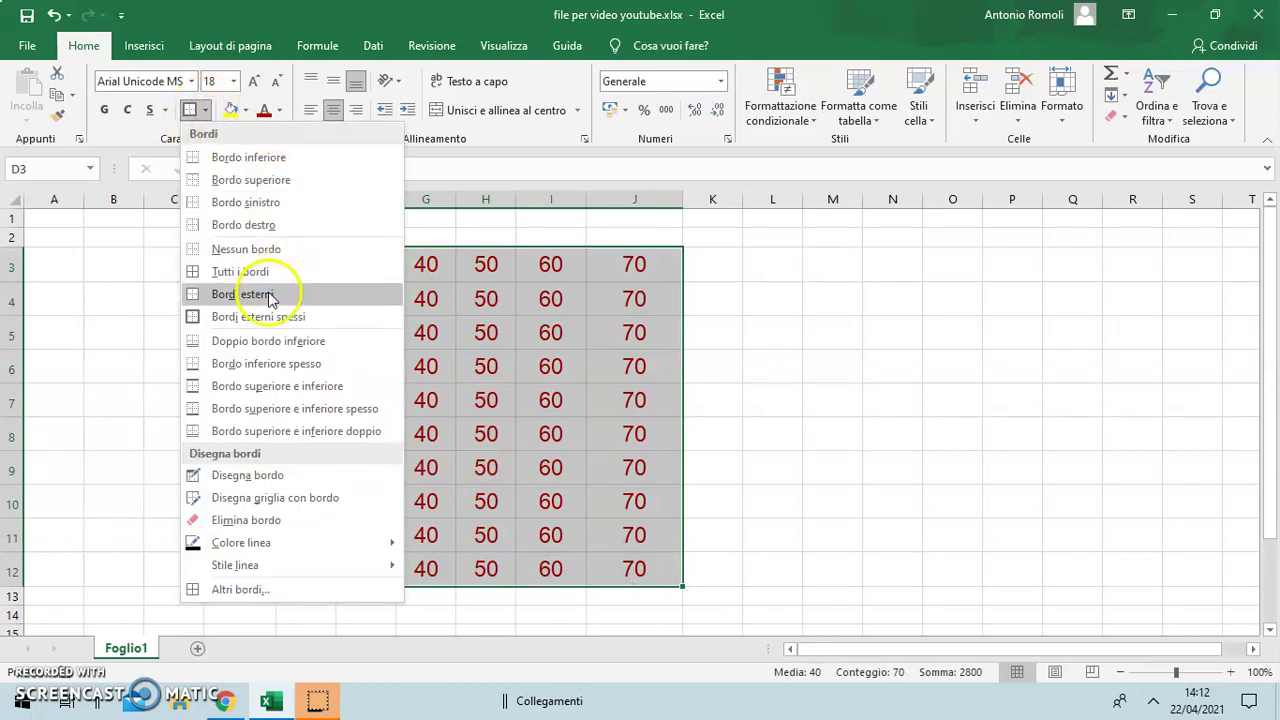
left_click(268, 273)
left_click(943, 366)
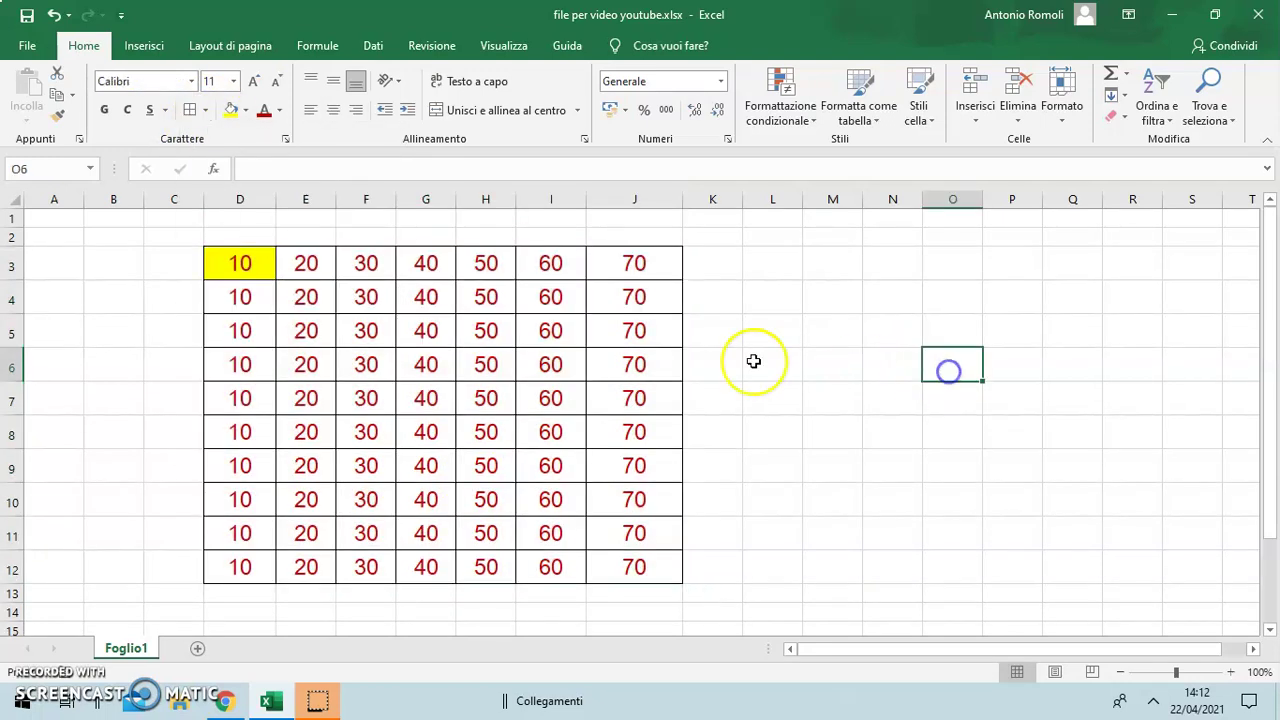
- Add a thick outer border (Bordi esterni spessi) around D3:J12
left_click(238, 262)
left_click_drag(249, 300, 634, 567)
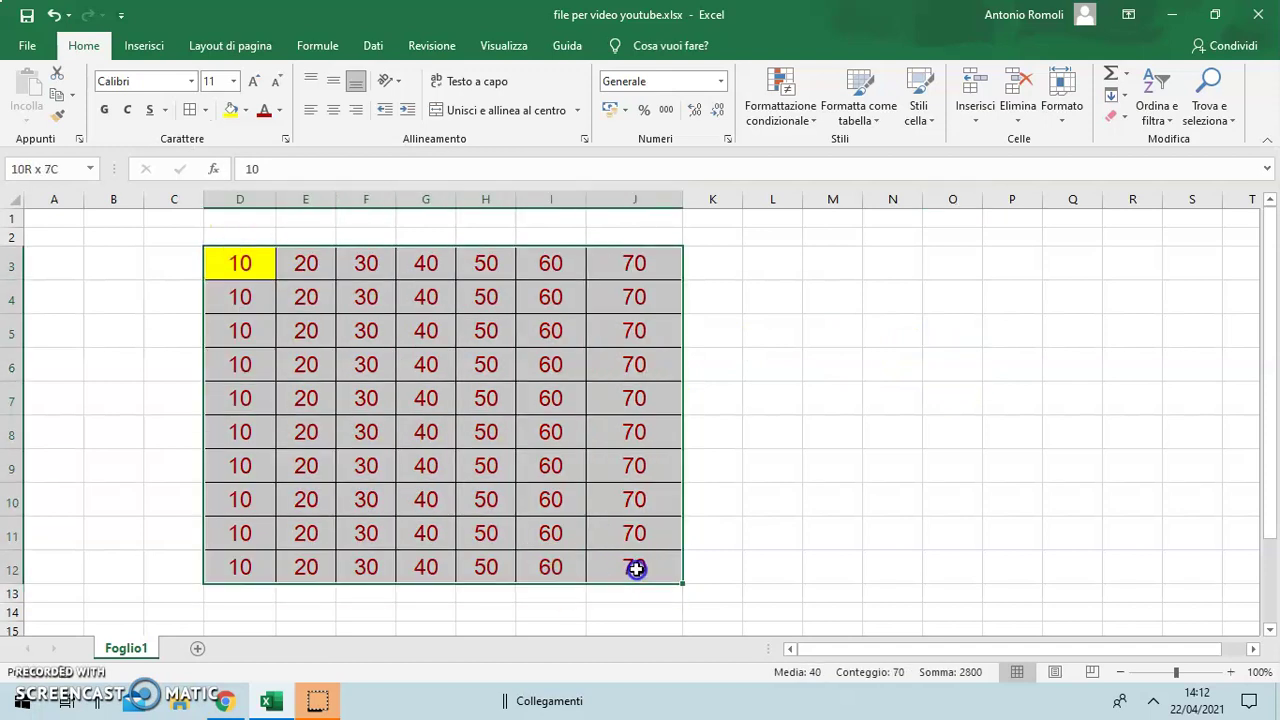
left_click(207, 110)
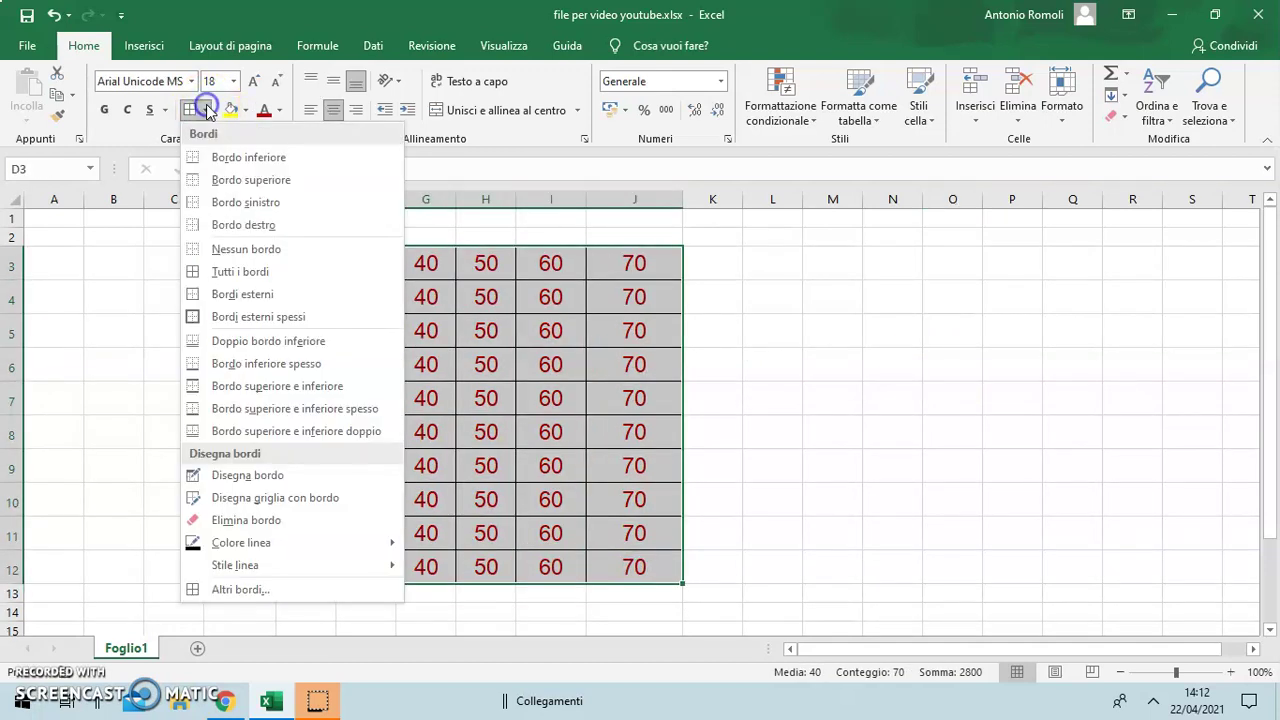
left_click(259, 318)
left_click(752, 364)
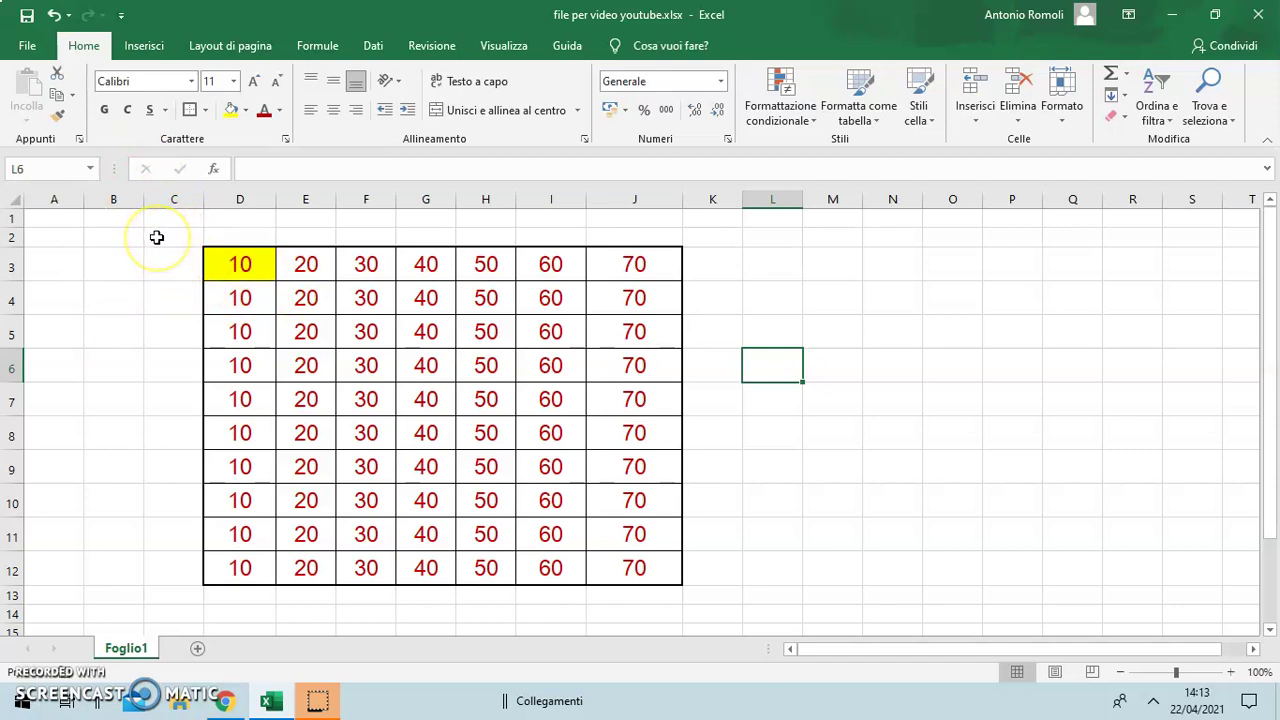
- Enter 10 in the empty, plain-formatted cell C2
left_click(157, 237)
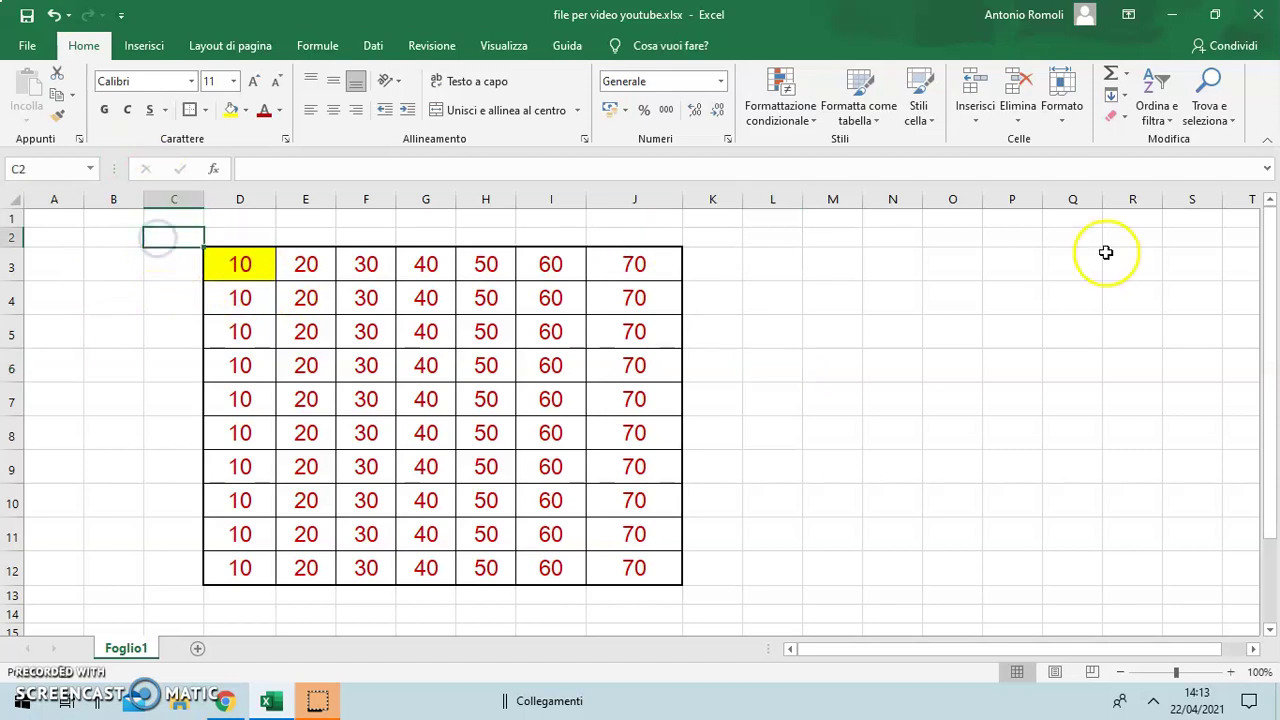
type("10")
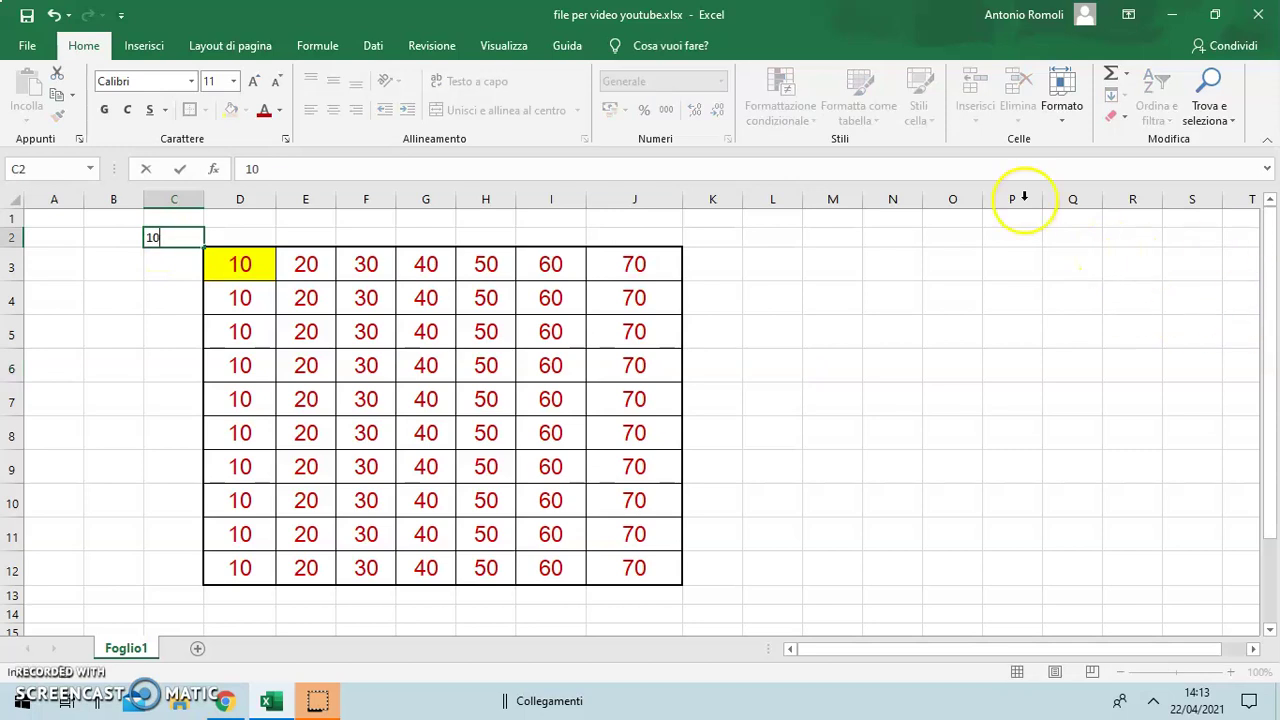
left_click(932, 322)
- Paint C2's plain formatting over D3:J12 with Format Painter
left_click(175, 238)
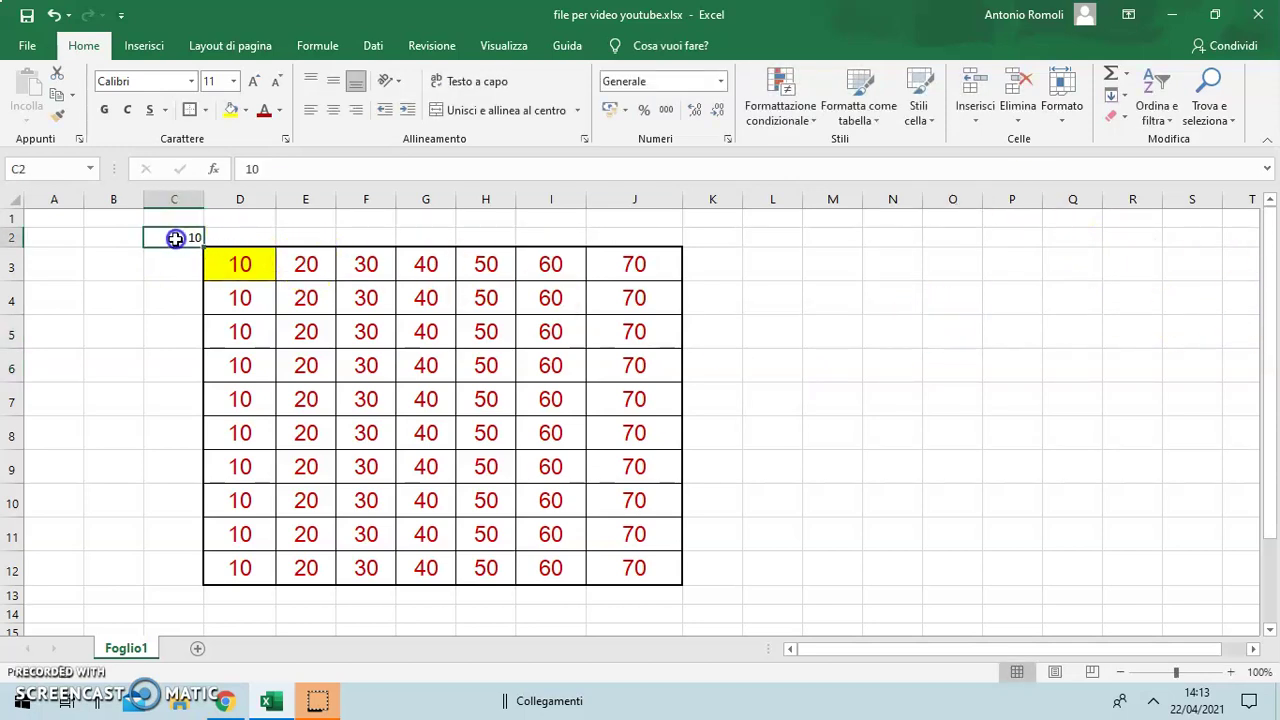
left_click(57, 118)
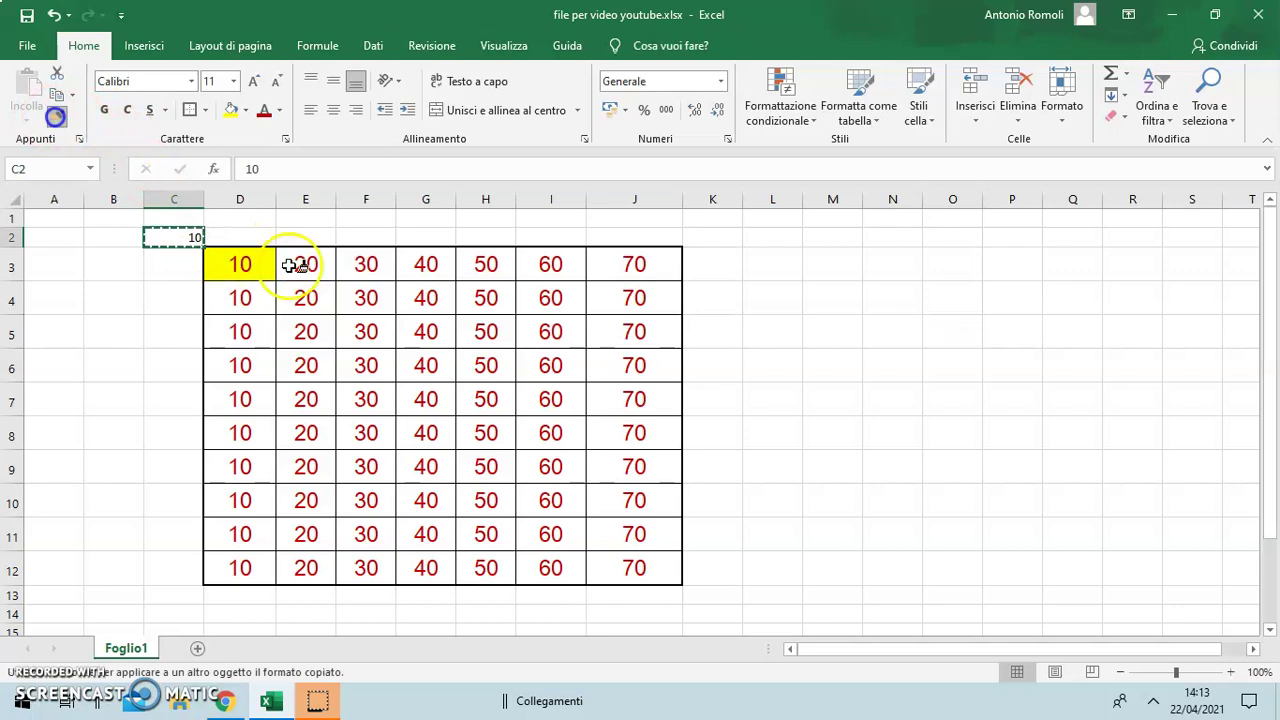
left_click_drag(240, 264, 628, 568)
left_click(771, 537)
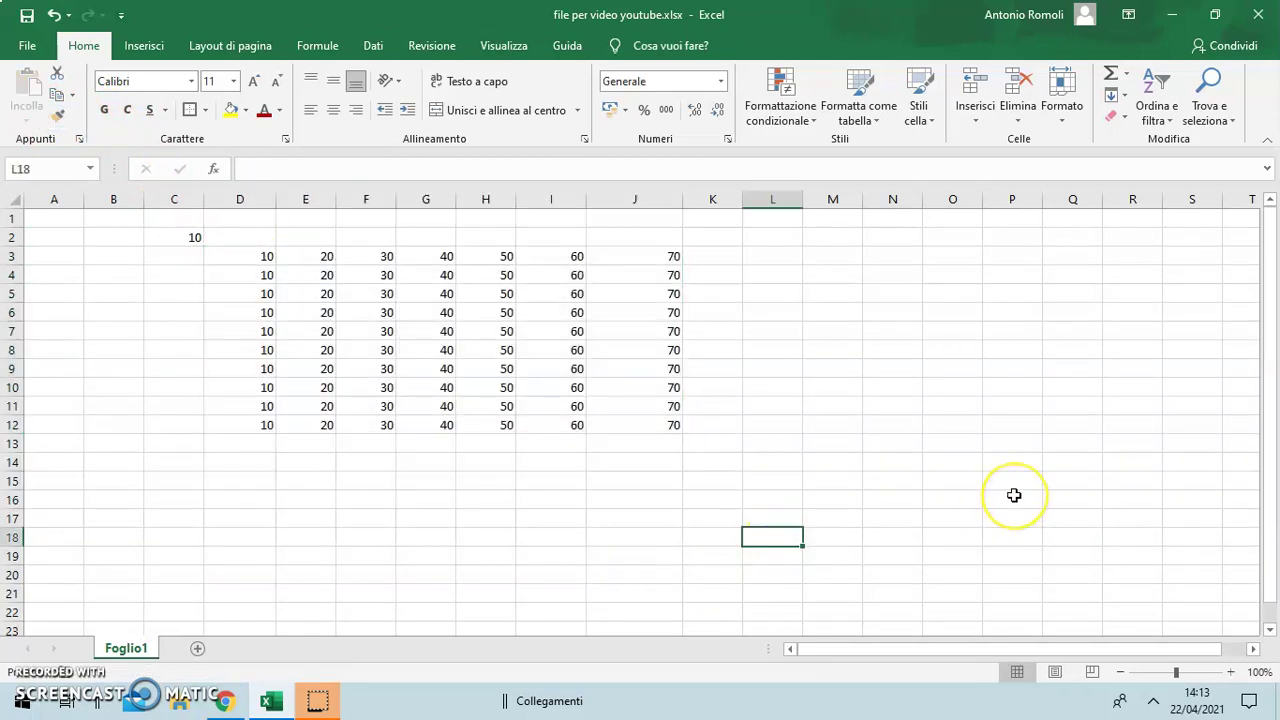
left_click(172, 238)
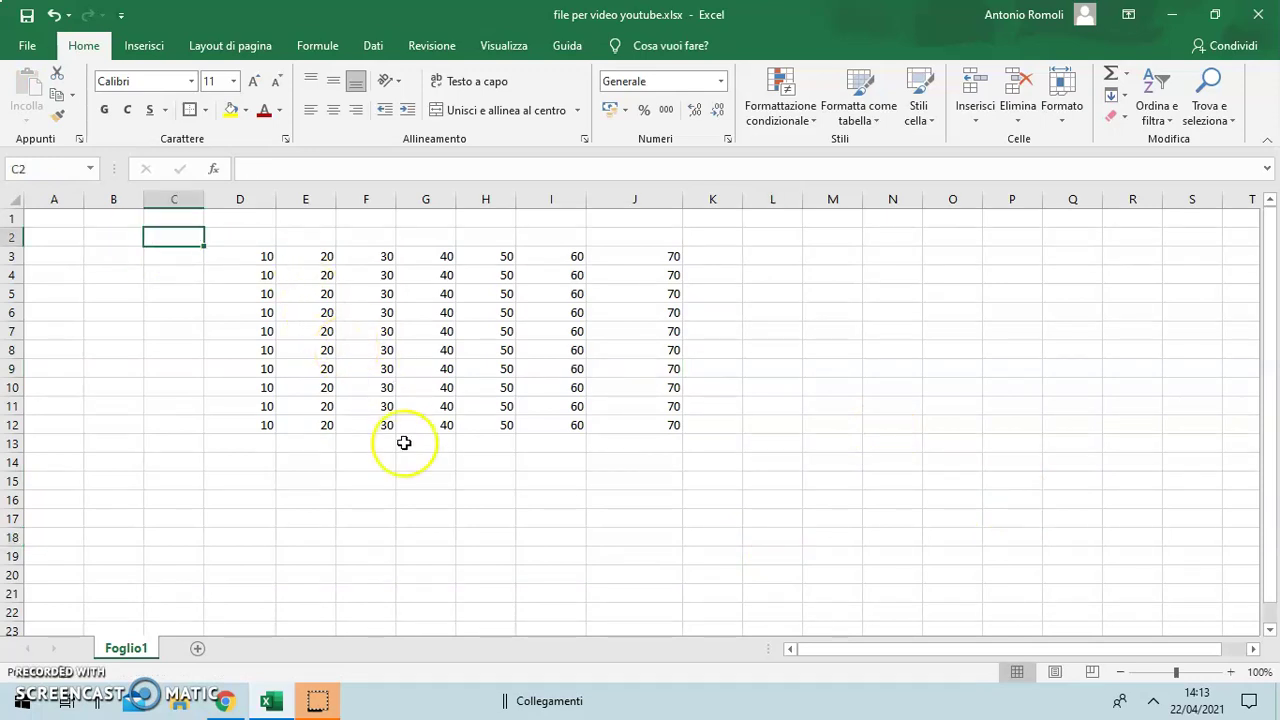
left_click(430, 467)
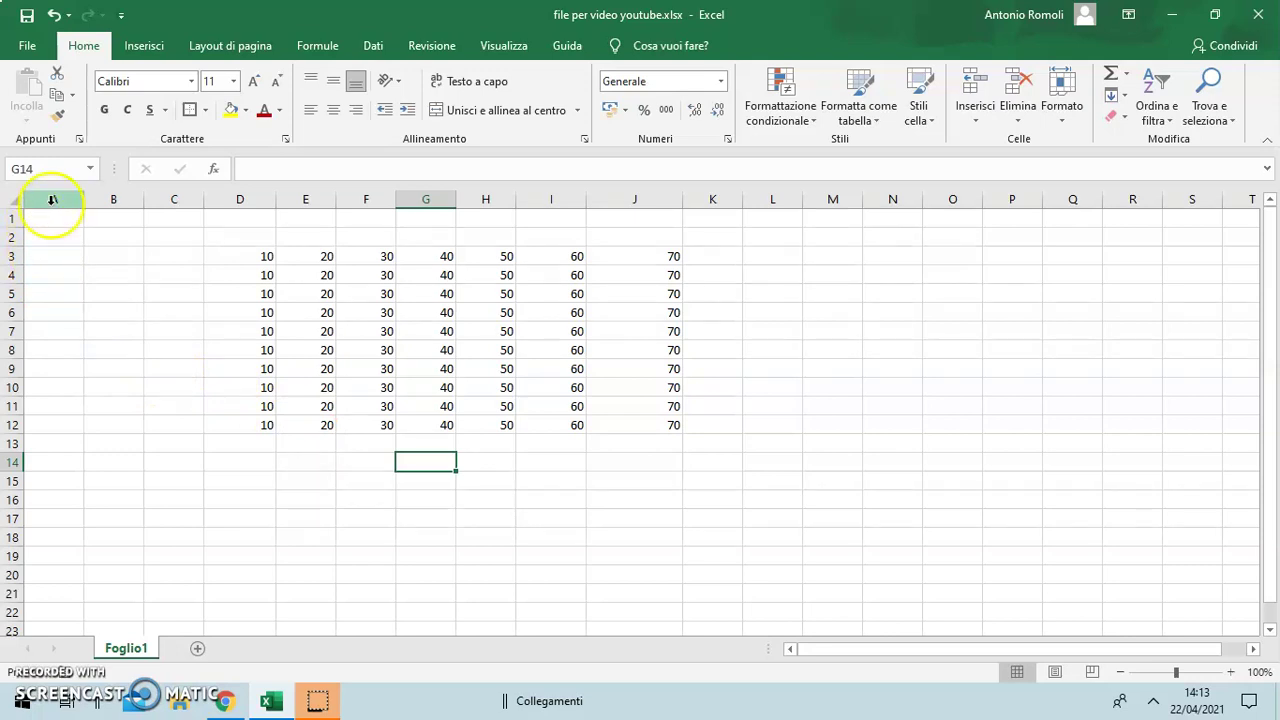
right_click(56, 200)
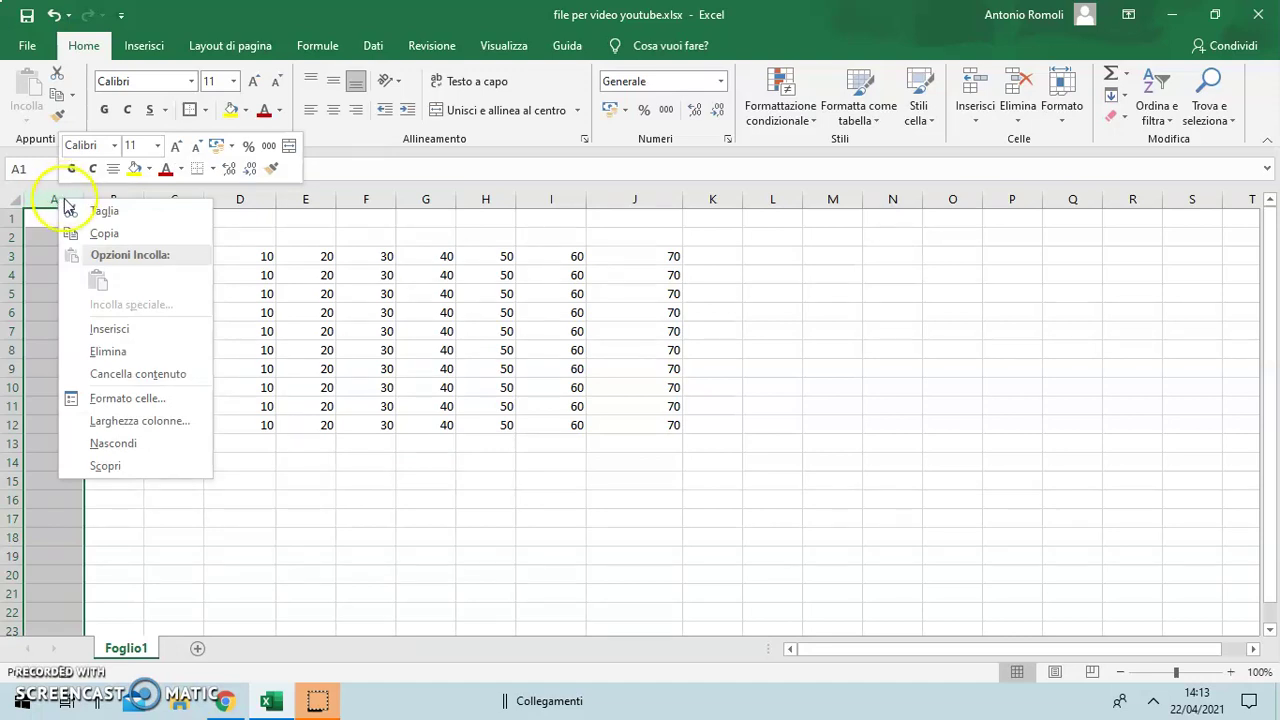
left_click(181, 427)
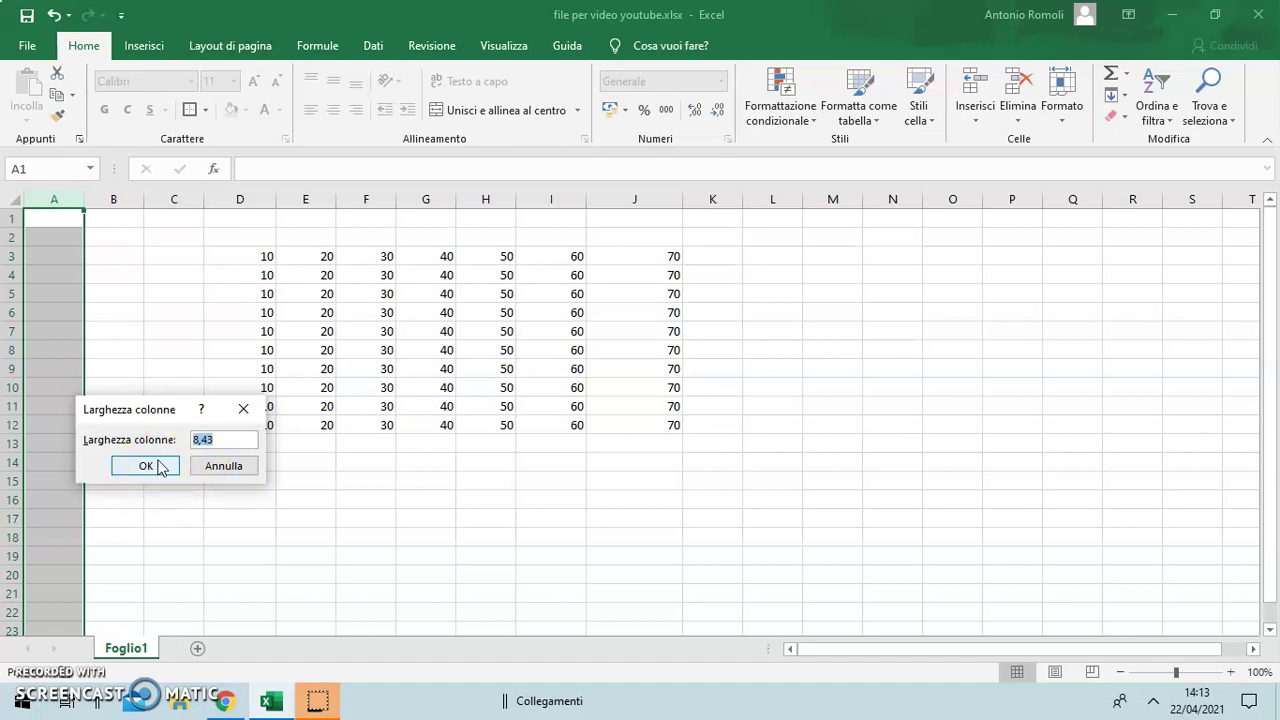
double_click(218, 442)
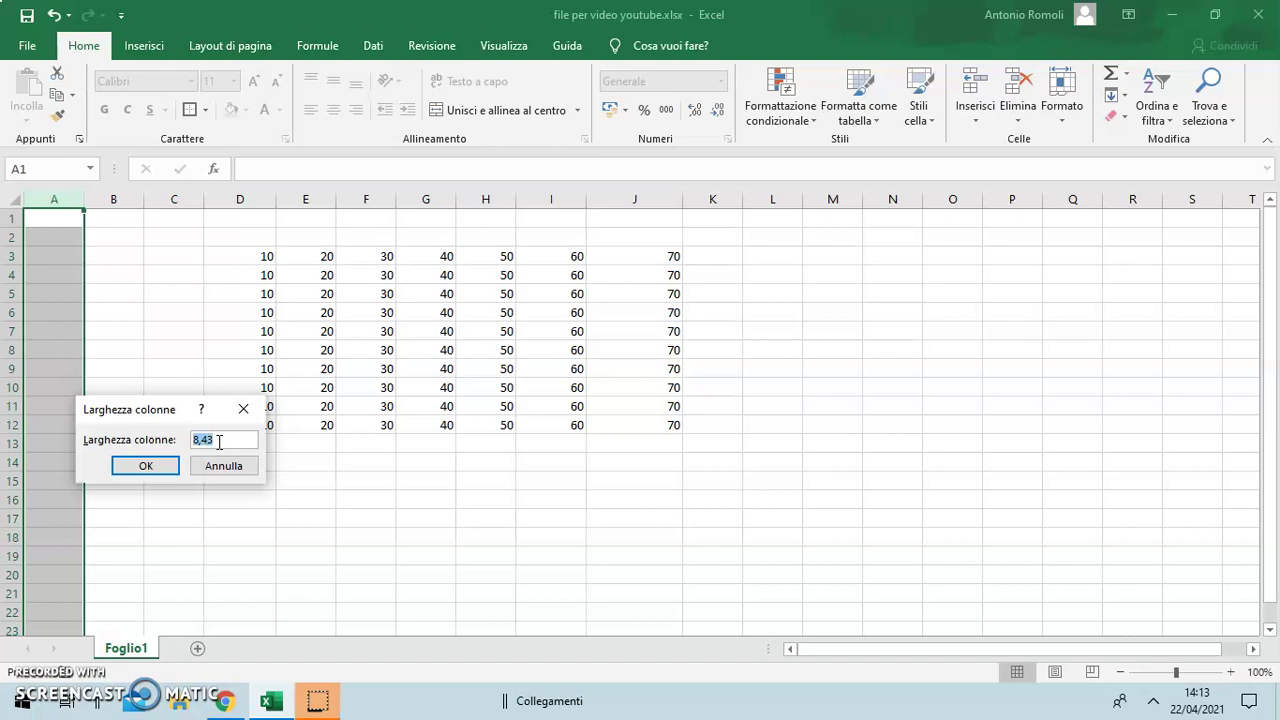
left_click(140, 466)
left_click(172, 466)
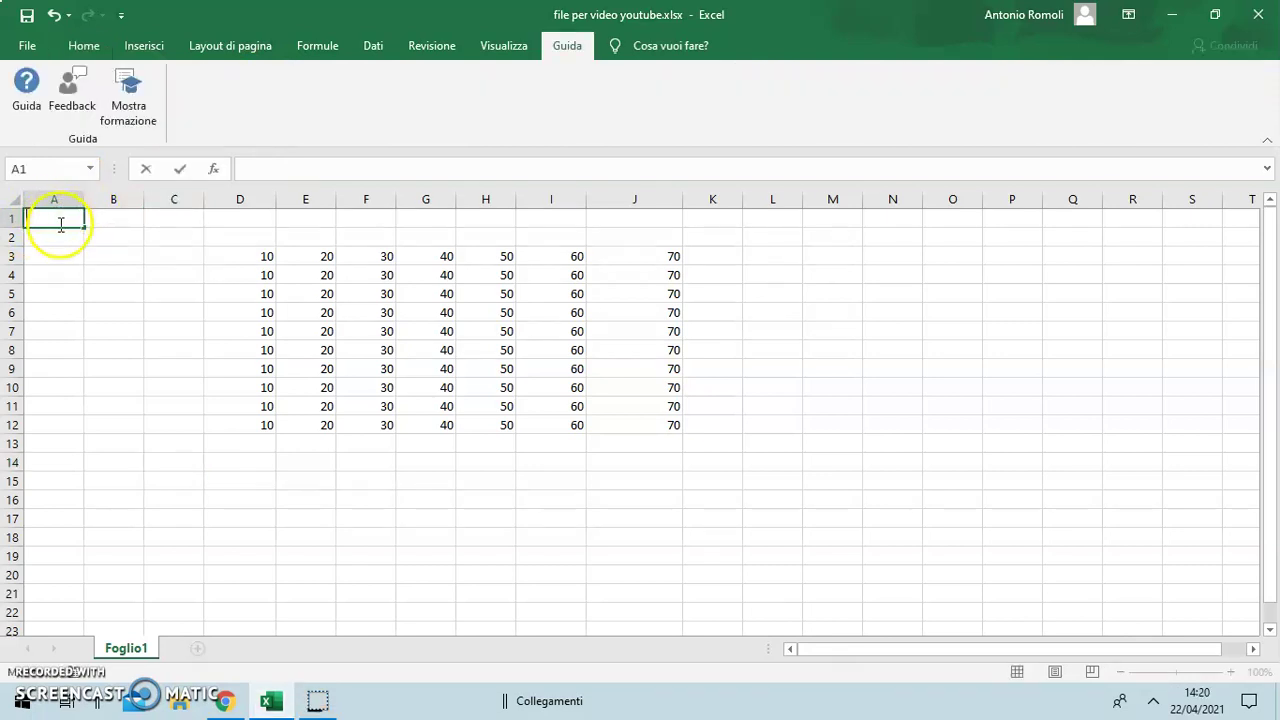
double_click(50, 218)
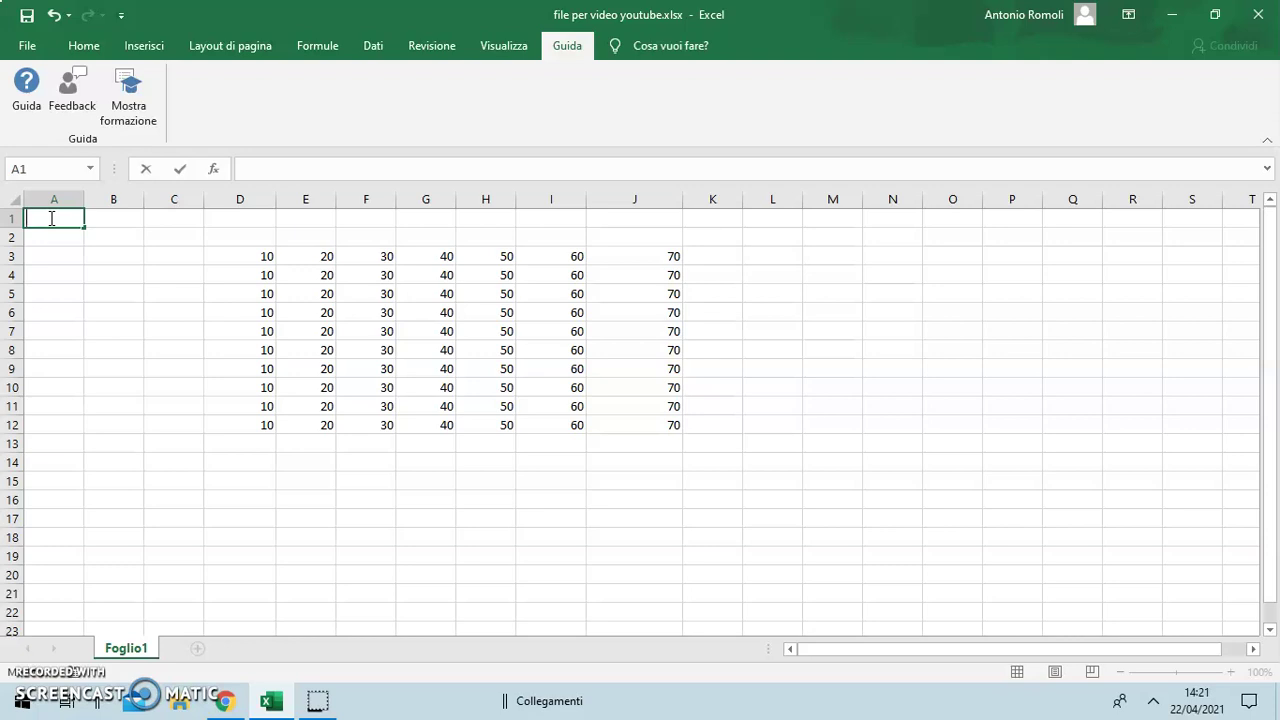
- Replace the trial letters 'sssss' in A1 with 000000000
type("ss")
type("ssssssss")
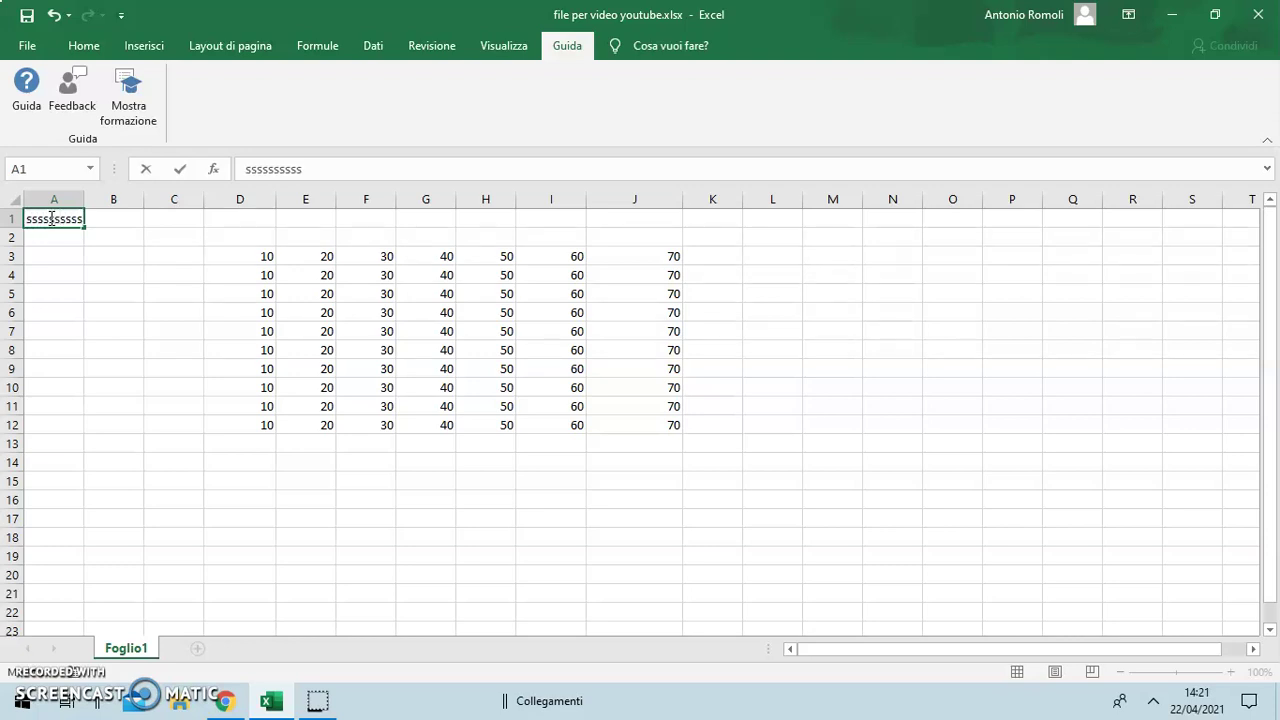
key("BackSpace")
key("BackSpace")
key("BackSpace")
key("BackSpace")
key("BackSpace")
key("BackSpace")
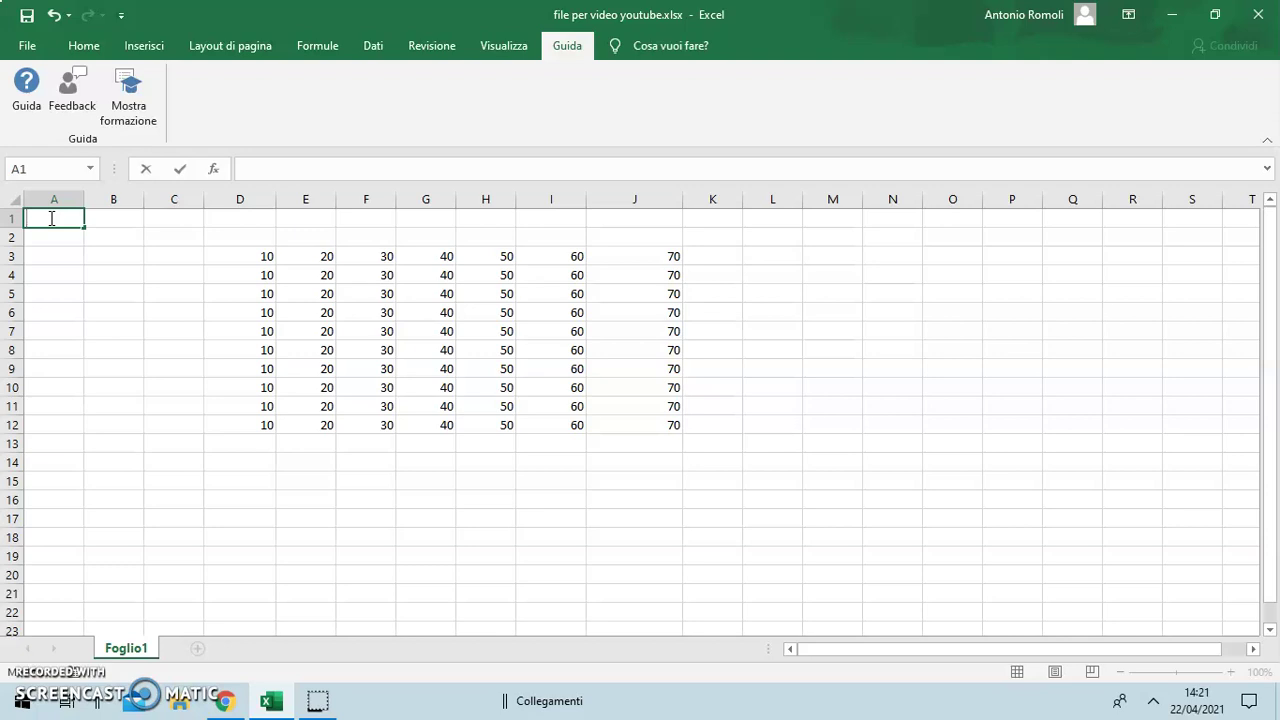
type("000000000")
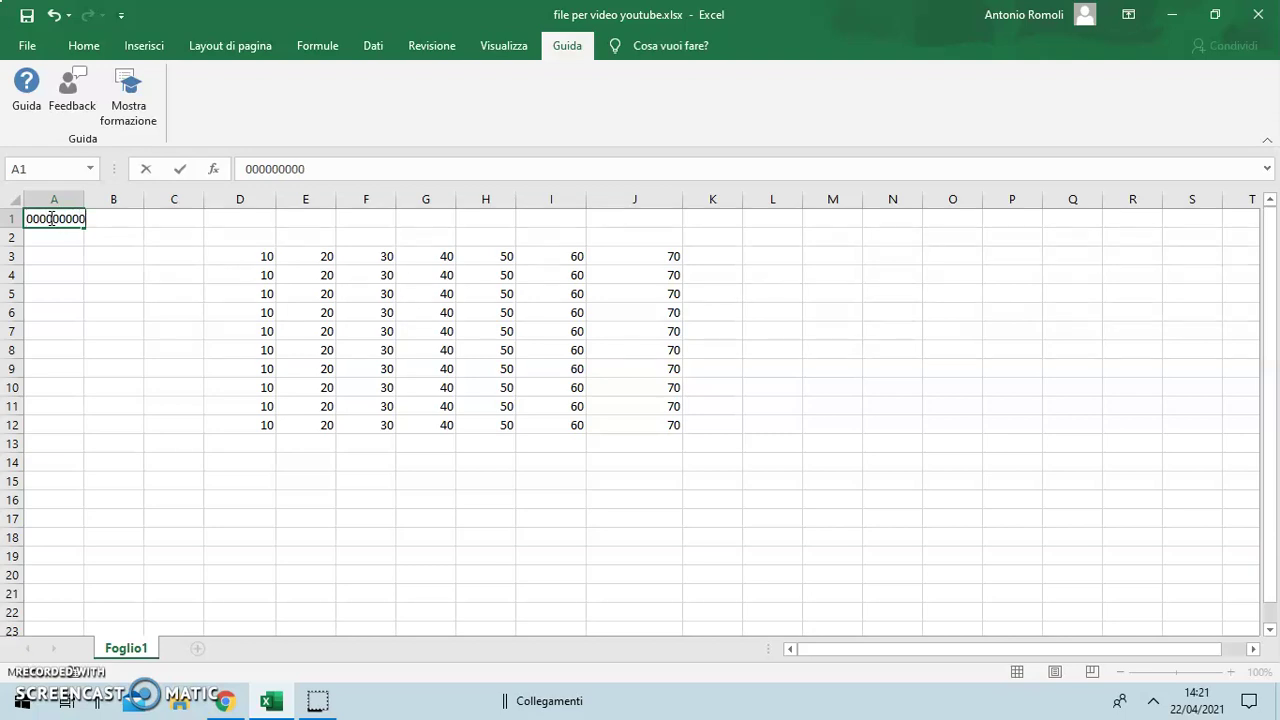
left_click(114, 214)
left_click(72, 222)
left_click(72, 220)
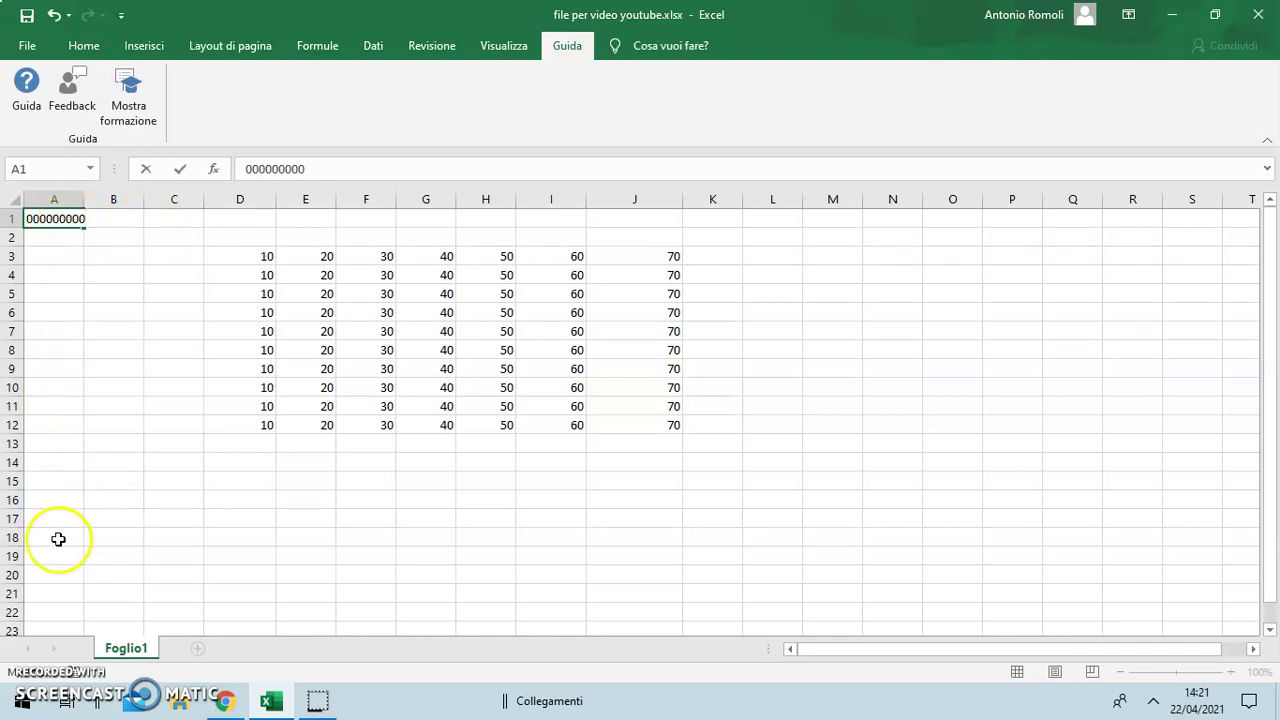
double_click(50, 217)
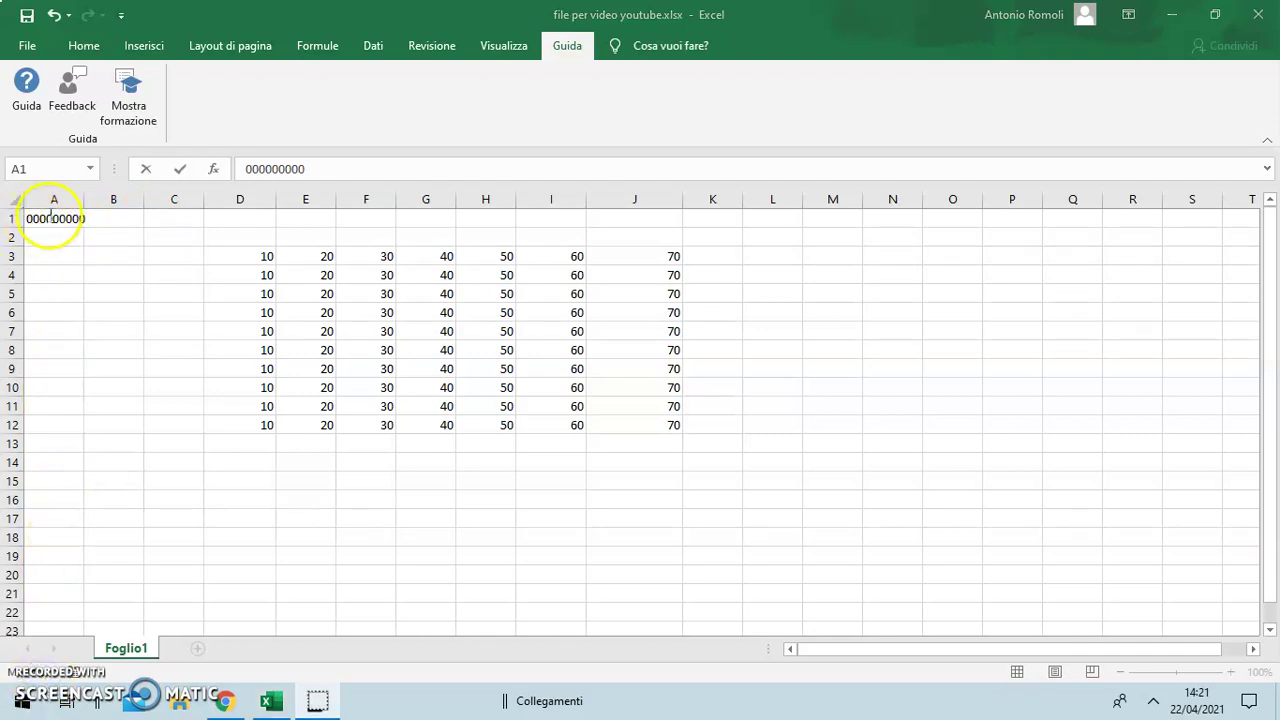
right_click(62, 199)
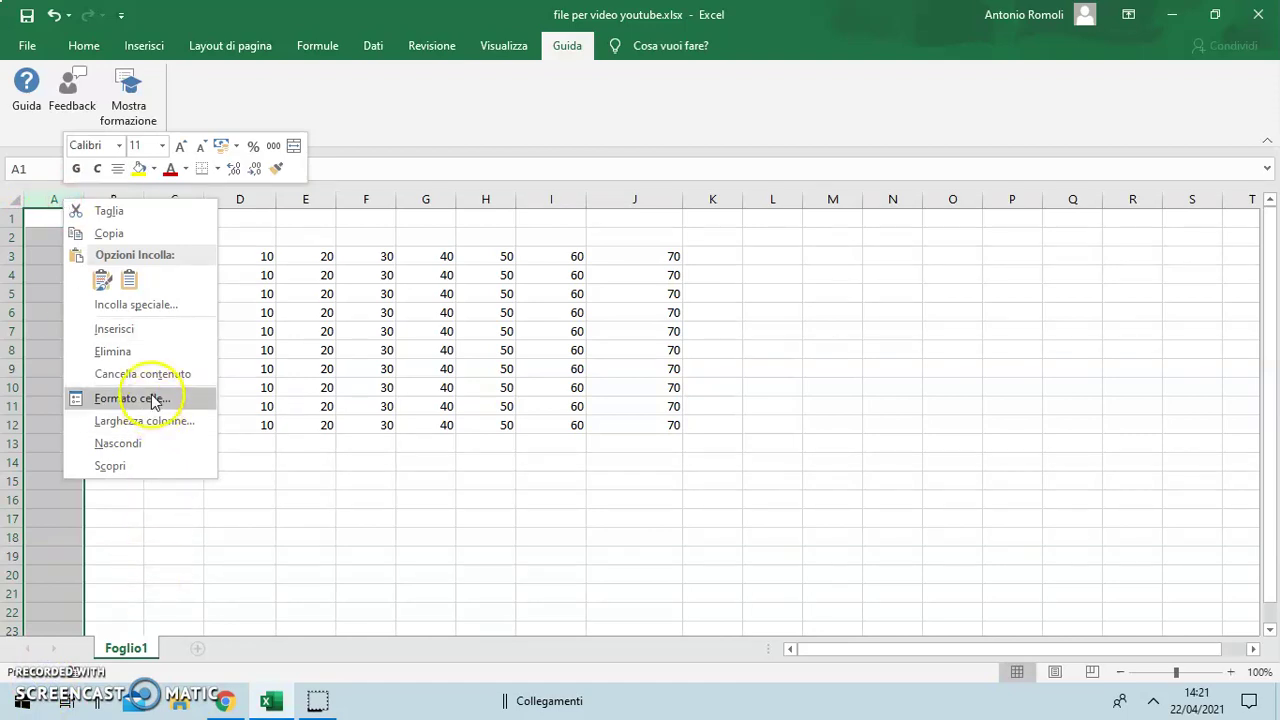
left_click(155, 421)
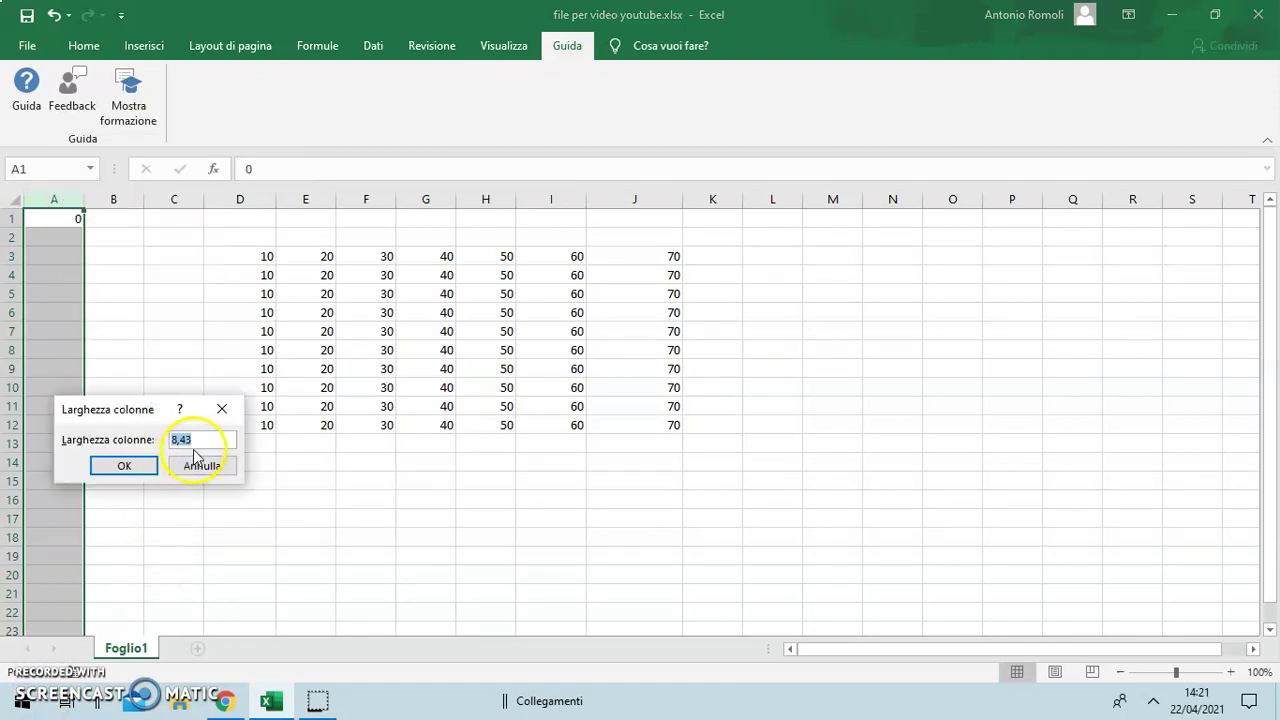
left_click(205, 439)
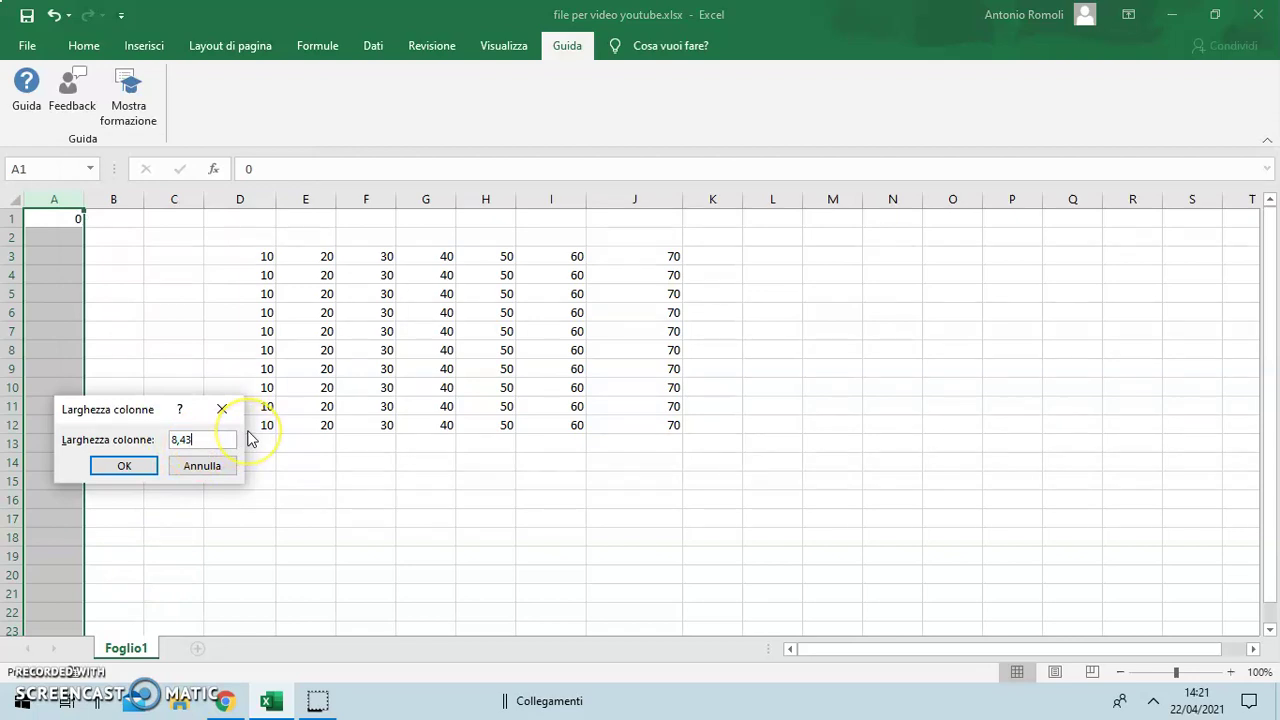
key("BackSpace")
key("BackSpace")
key("BackSpace")
type("300")
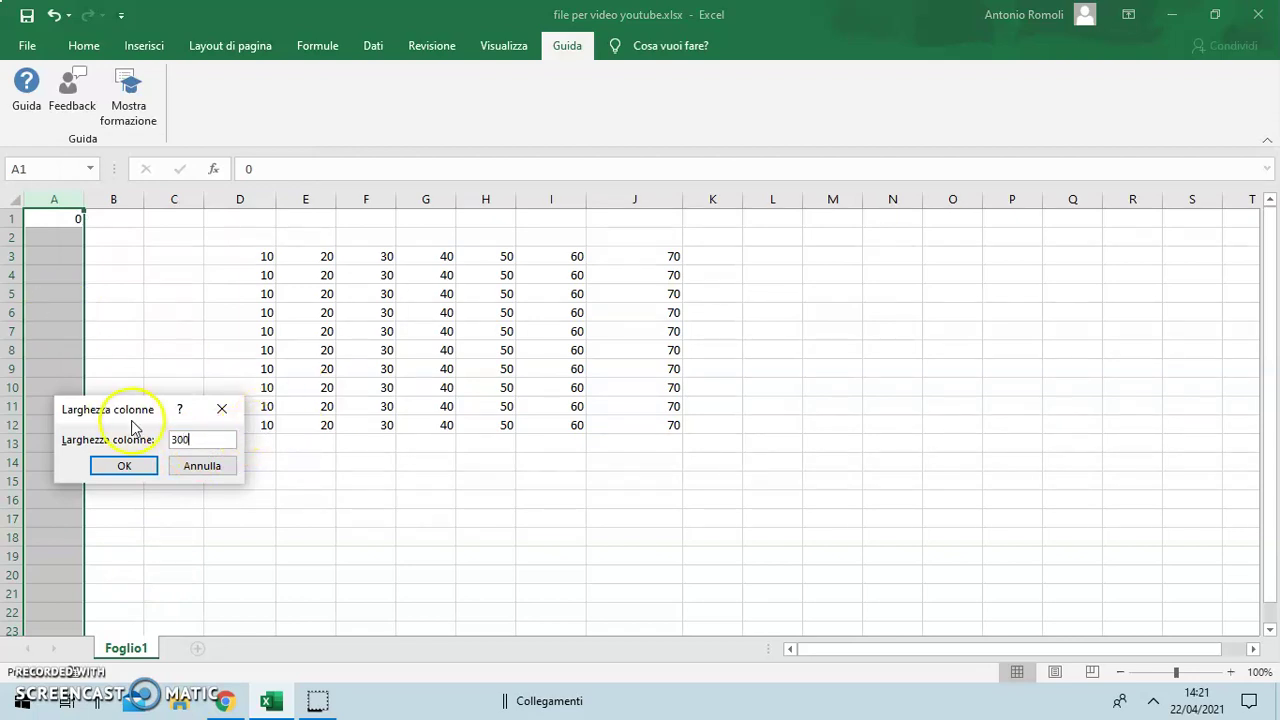
left_click(136, 467)
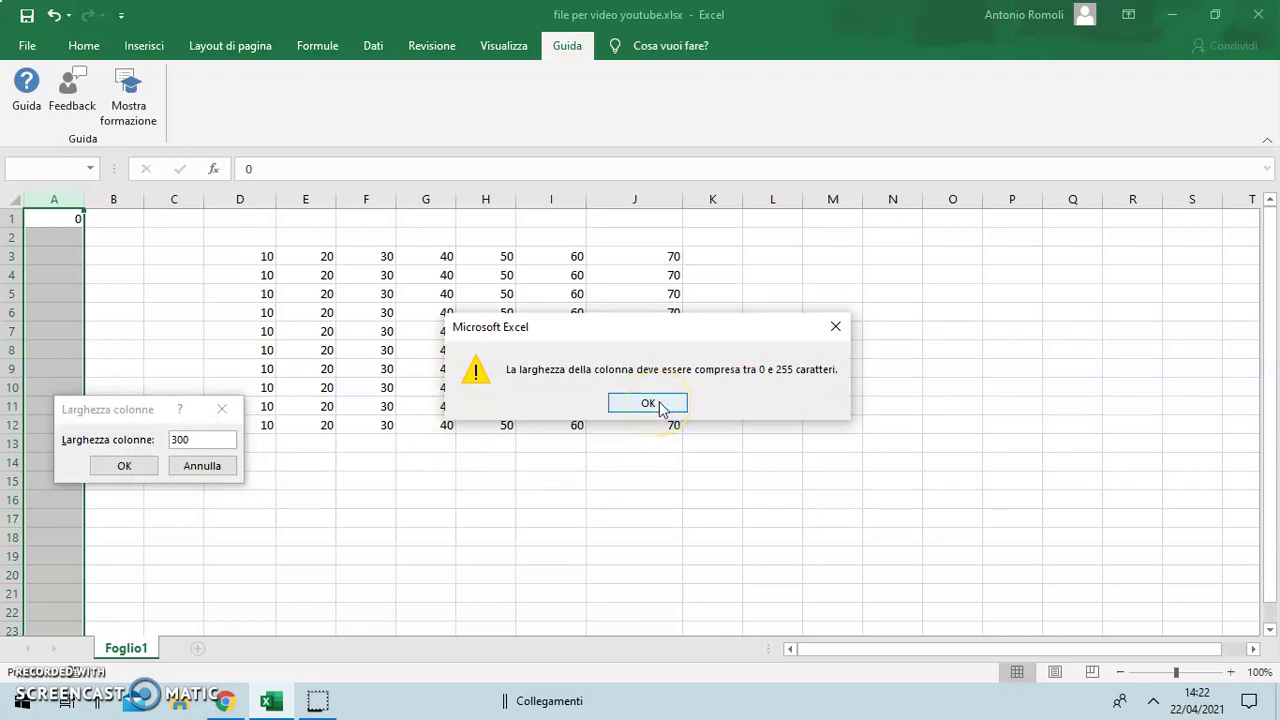
left_click(659, 409)
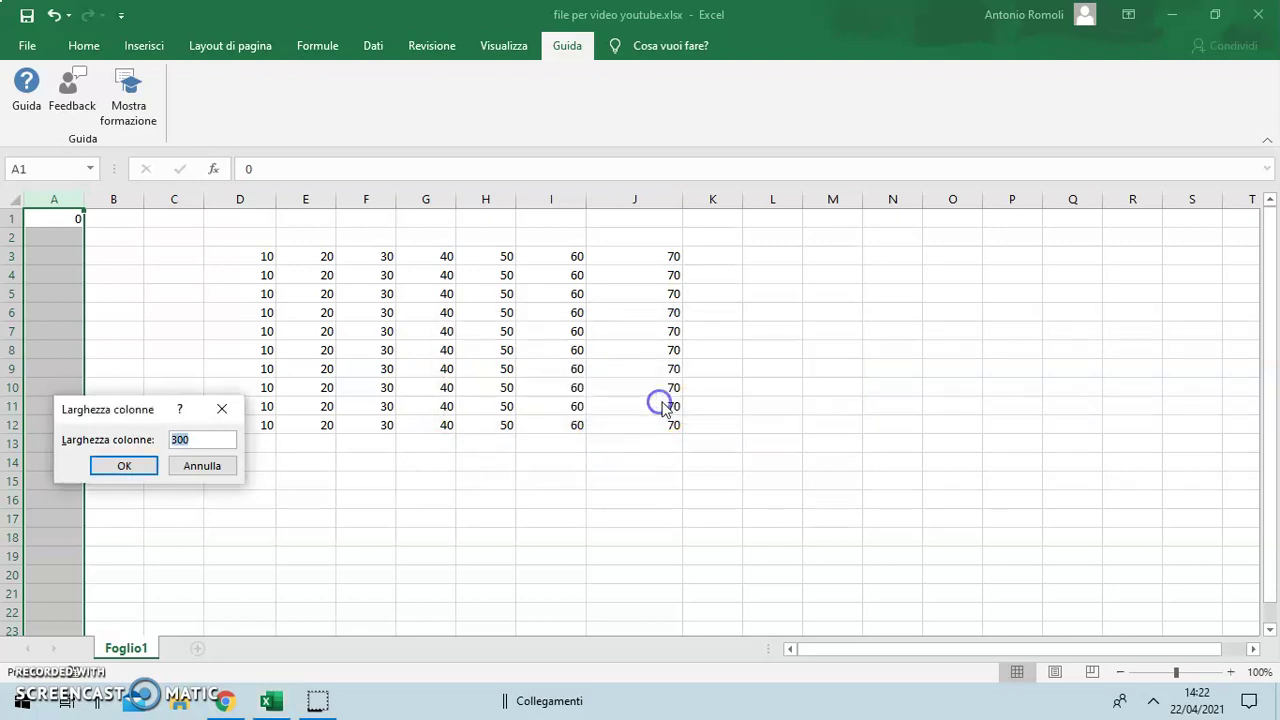
left_click(201, 465)
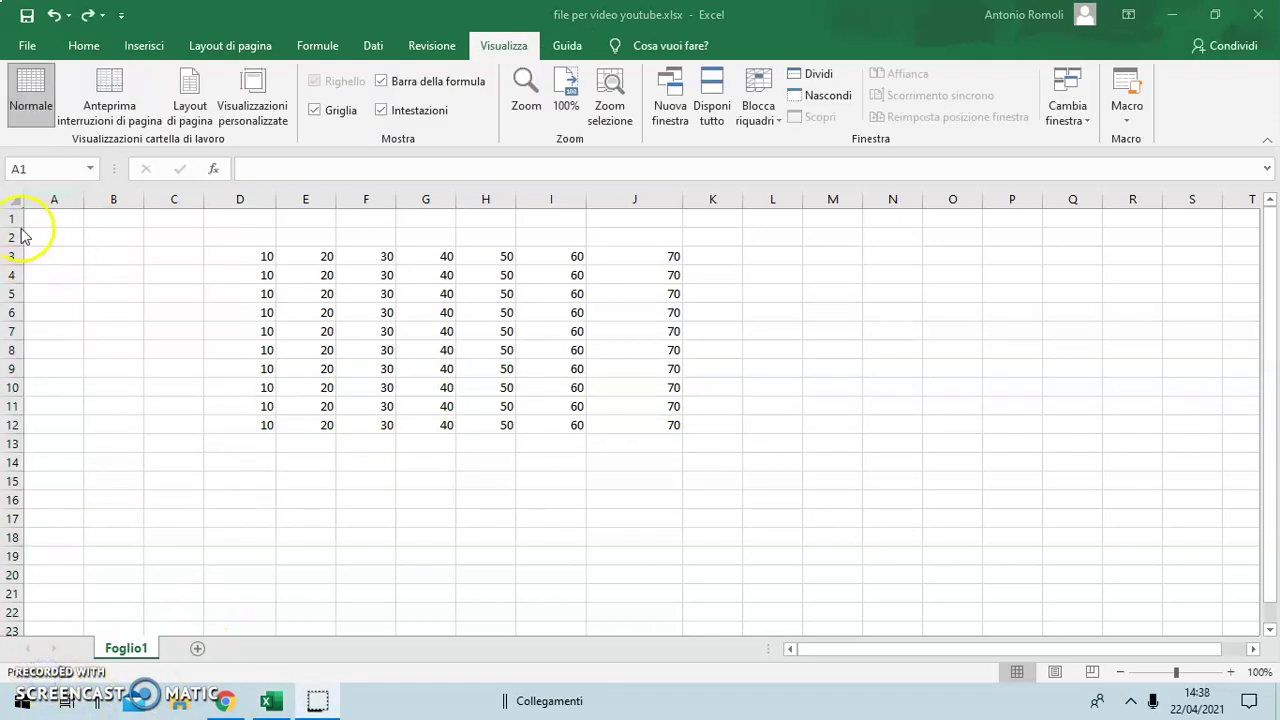
left_click(14, 217)
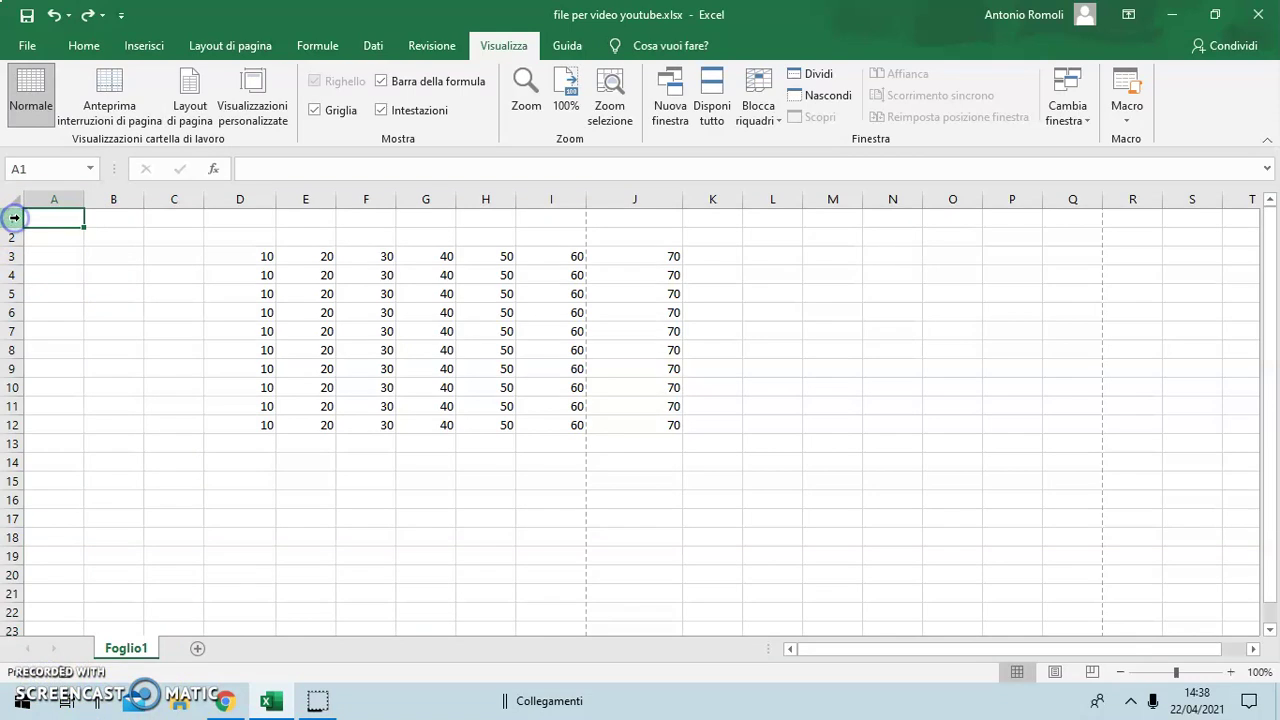
right_click(14, 217)
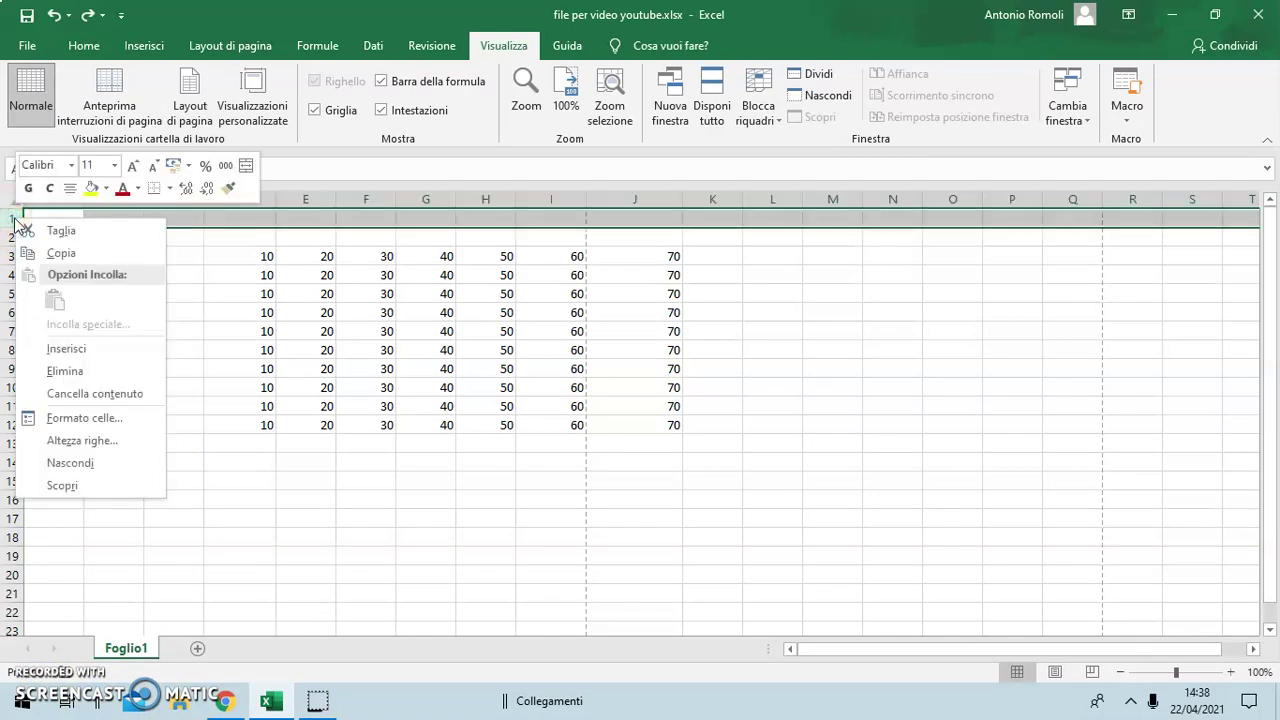
left_click(90, 440)
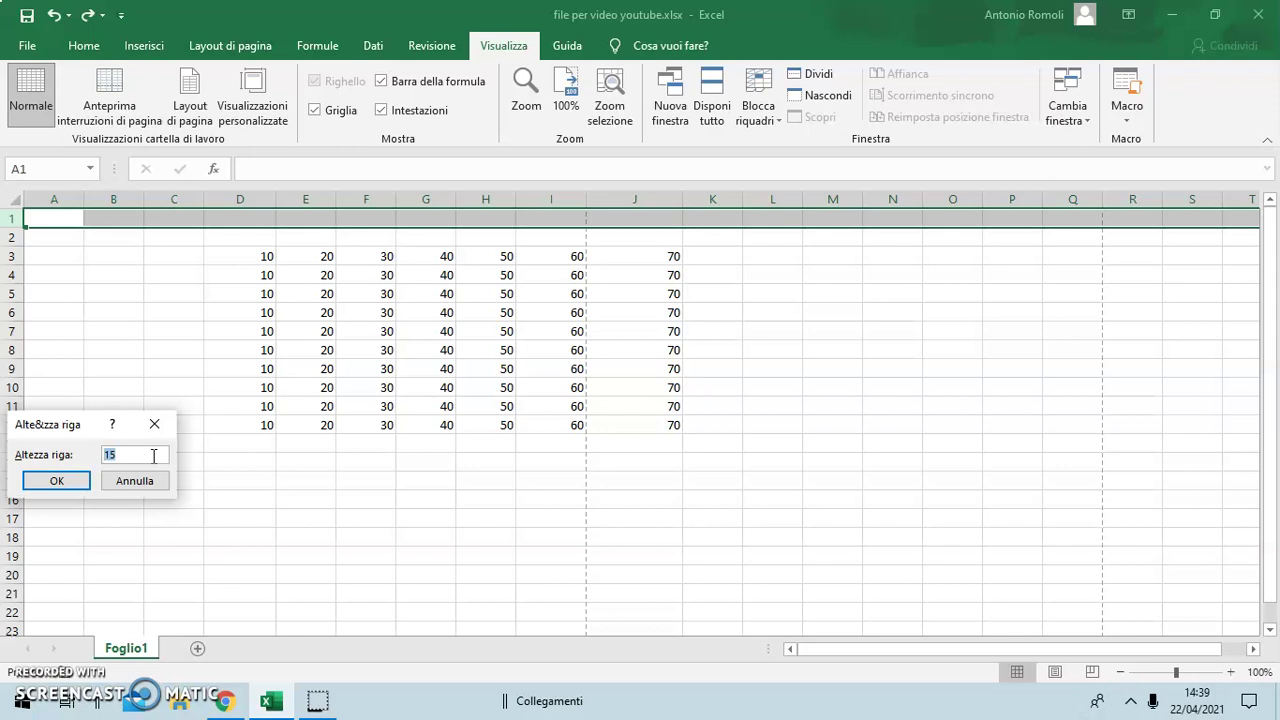
type("30")
left_click(54, 481)
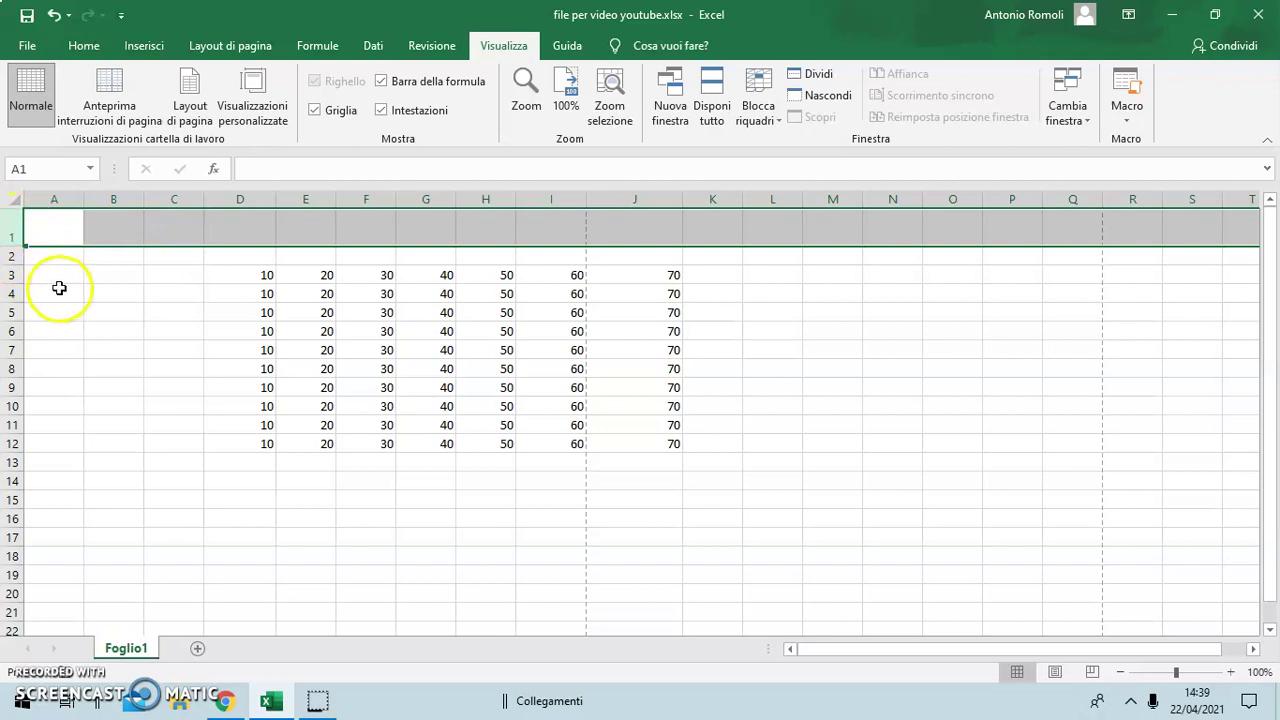
key("ctrl+z")
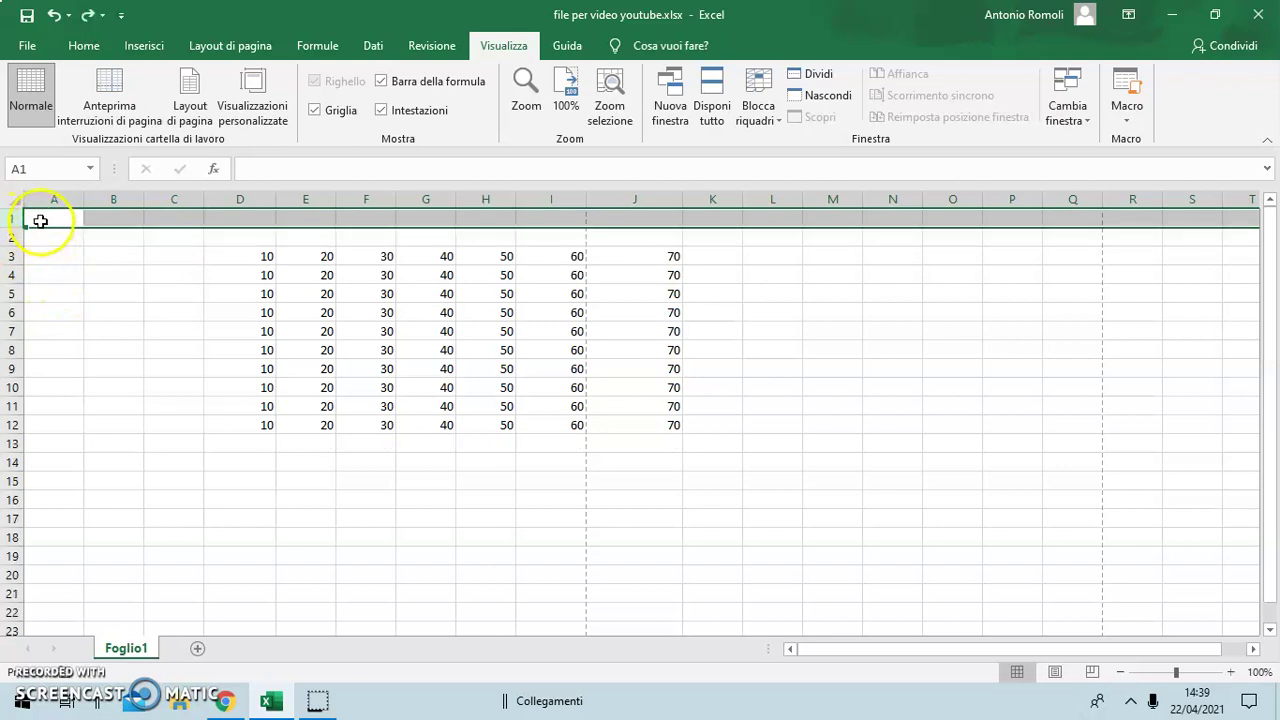
right_click(14, 220)
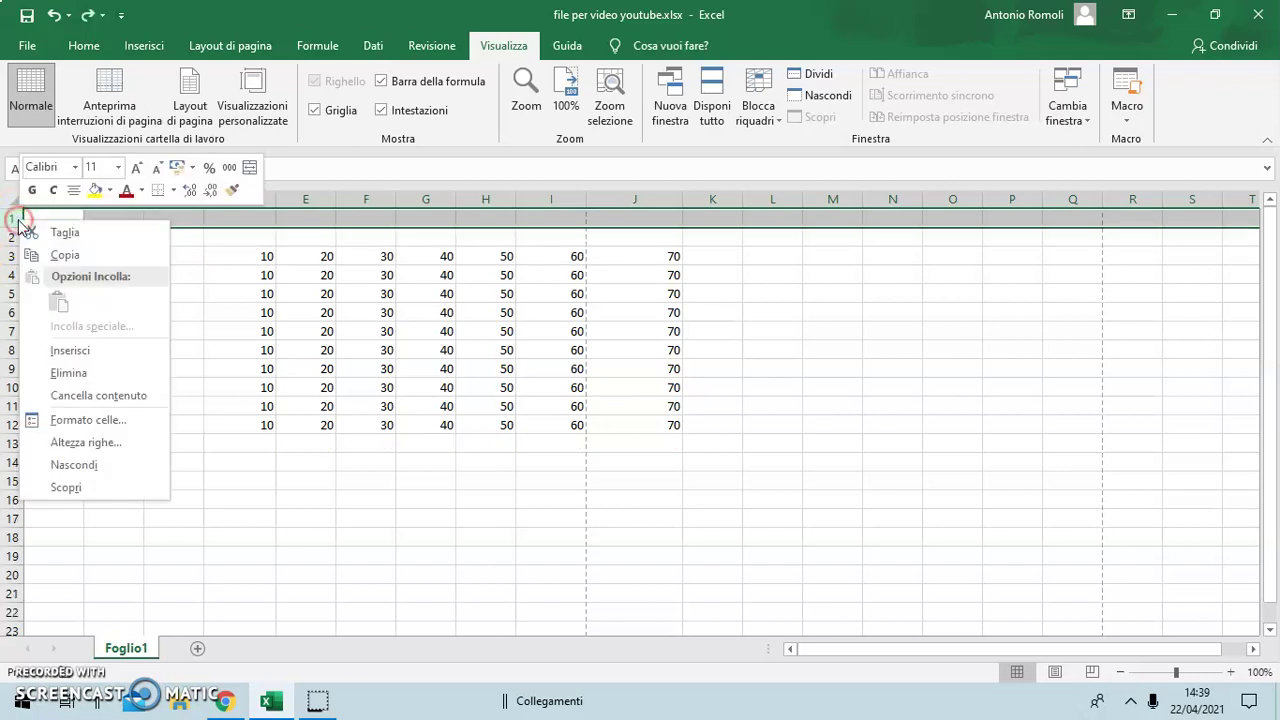
left_click(96, 444)
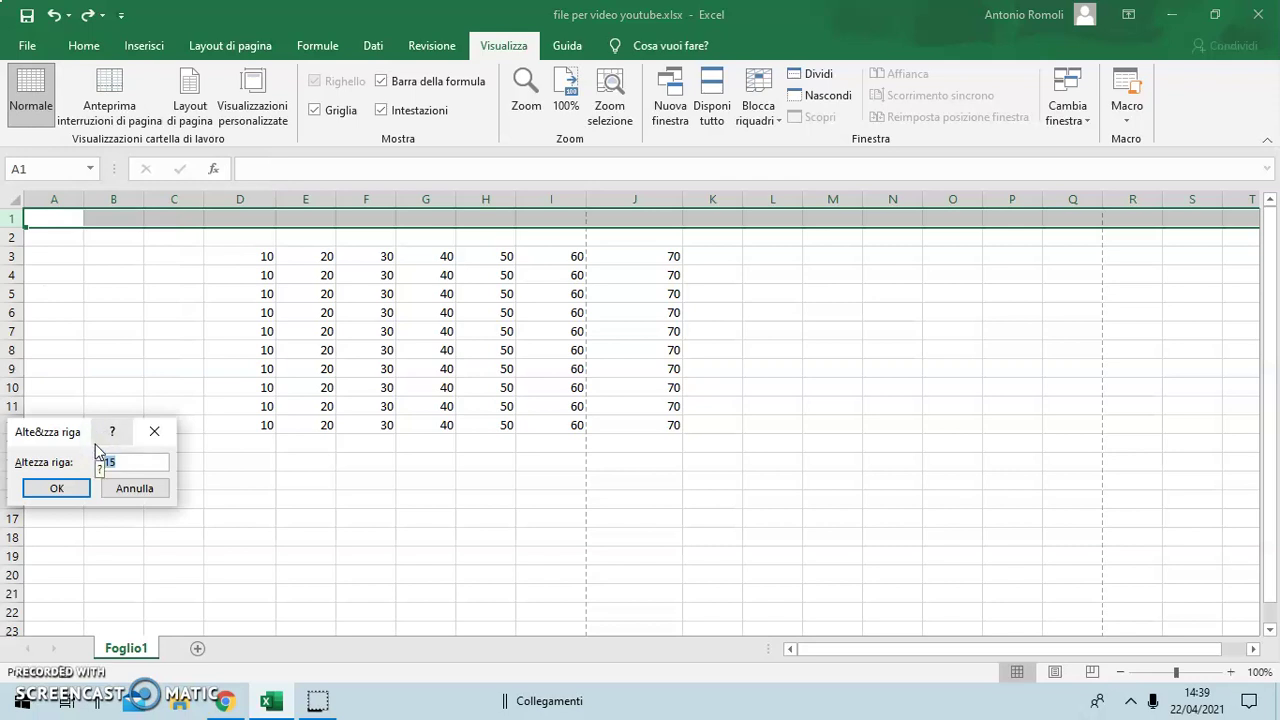
type("410")
key("Return")
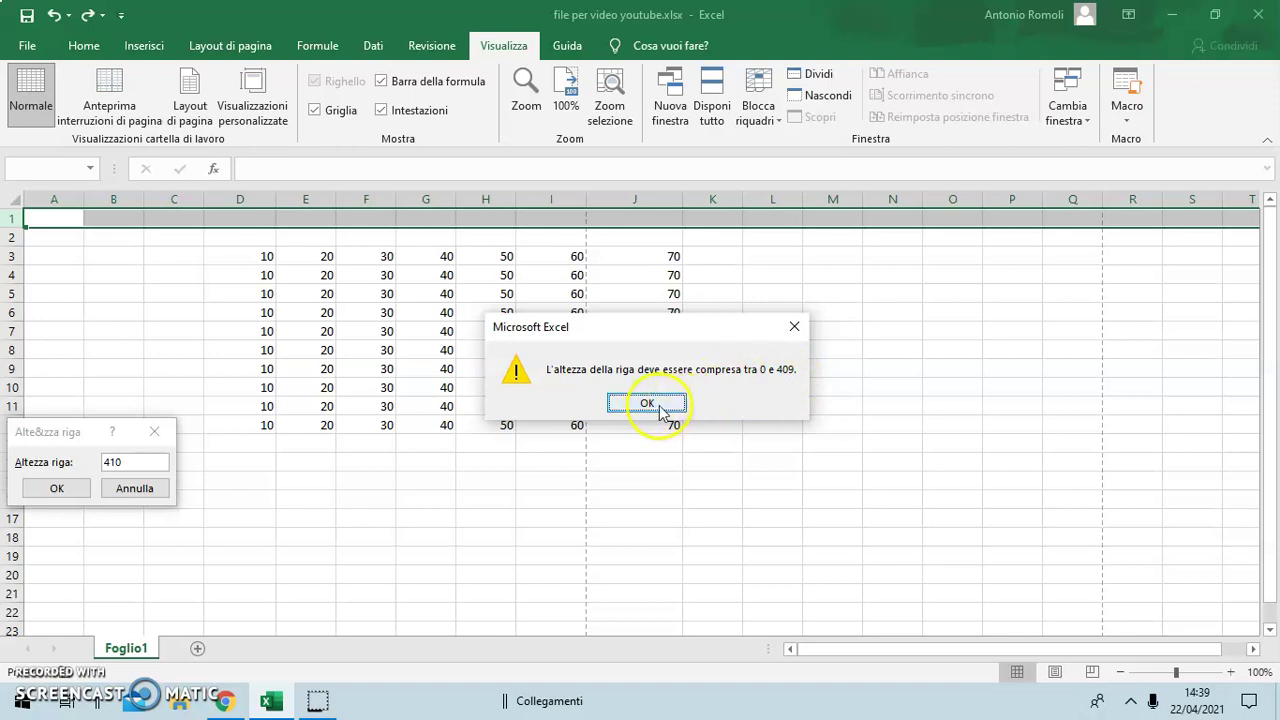
left_click(112, 492)
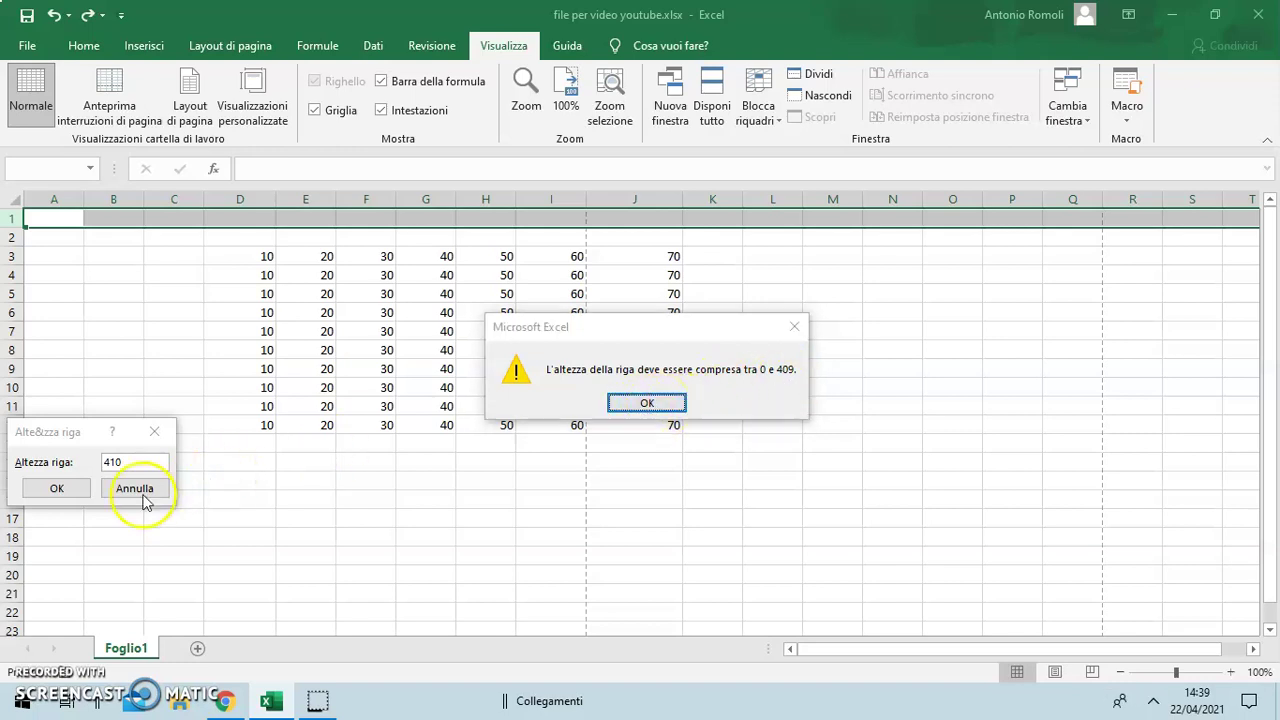
left_click(663, 410)
left_click(125, 488)
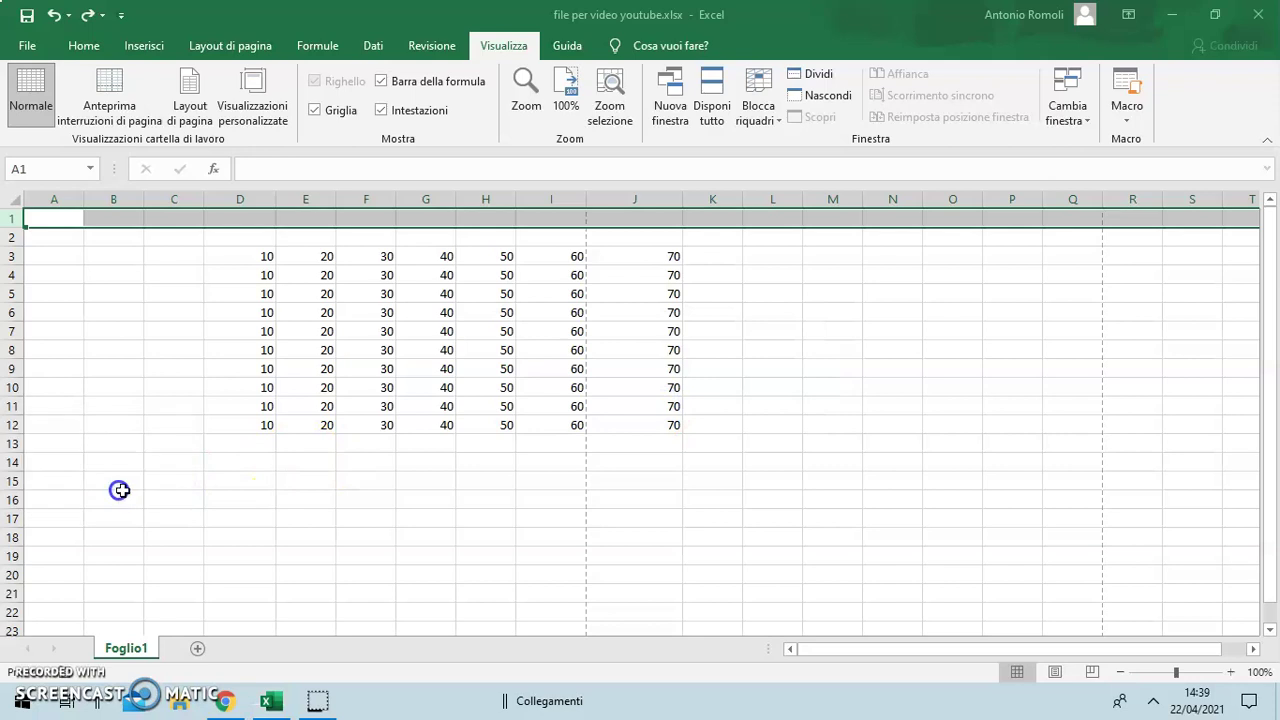
left_click(280, 523)
left_click(240, 199)
left_click(418, 505)
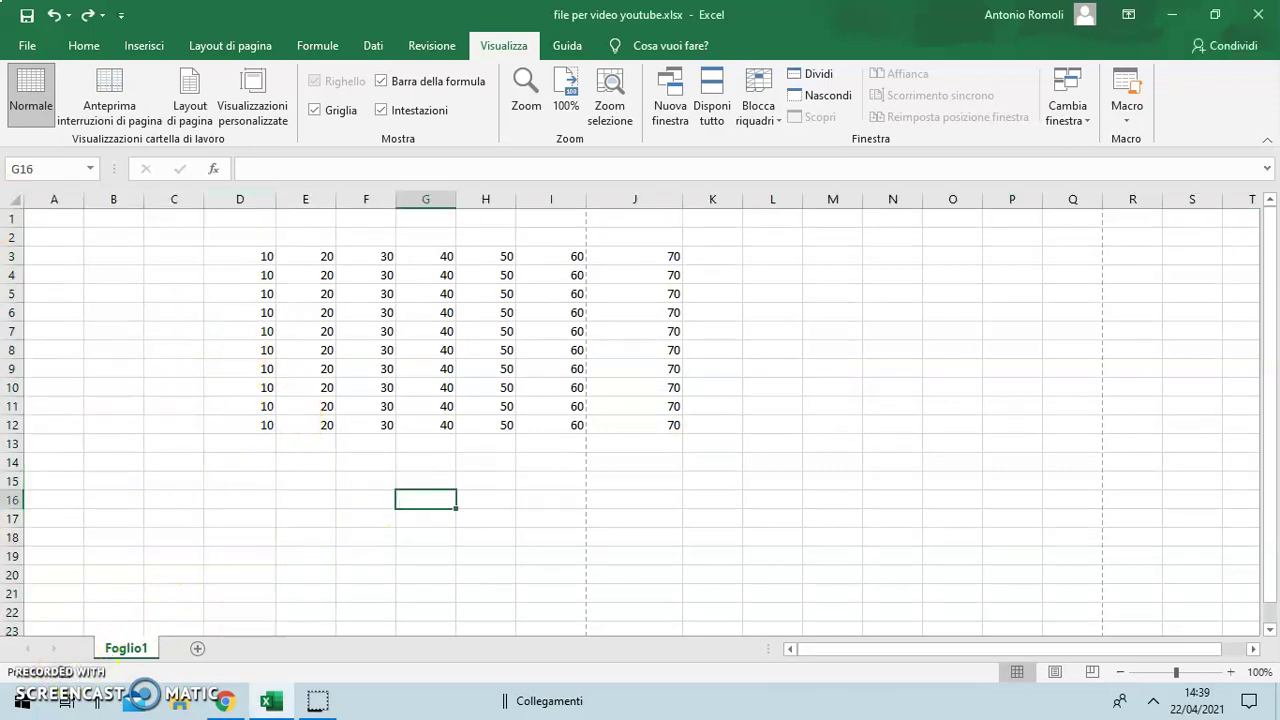
left_click(15, 202)
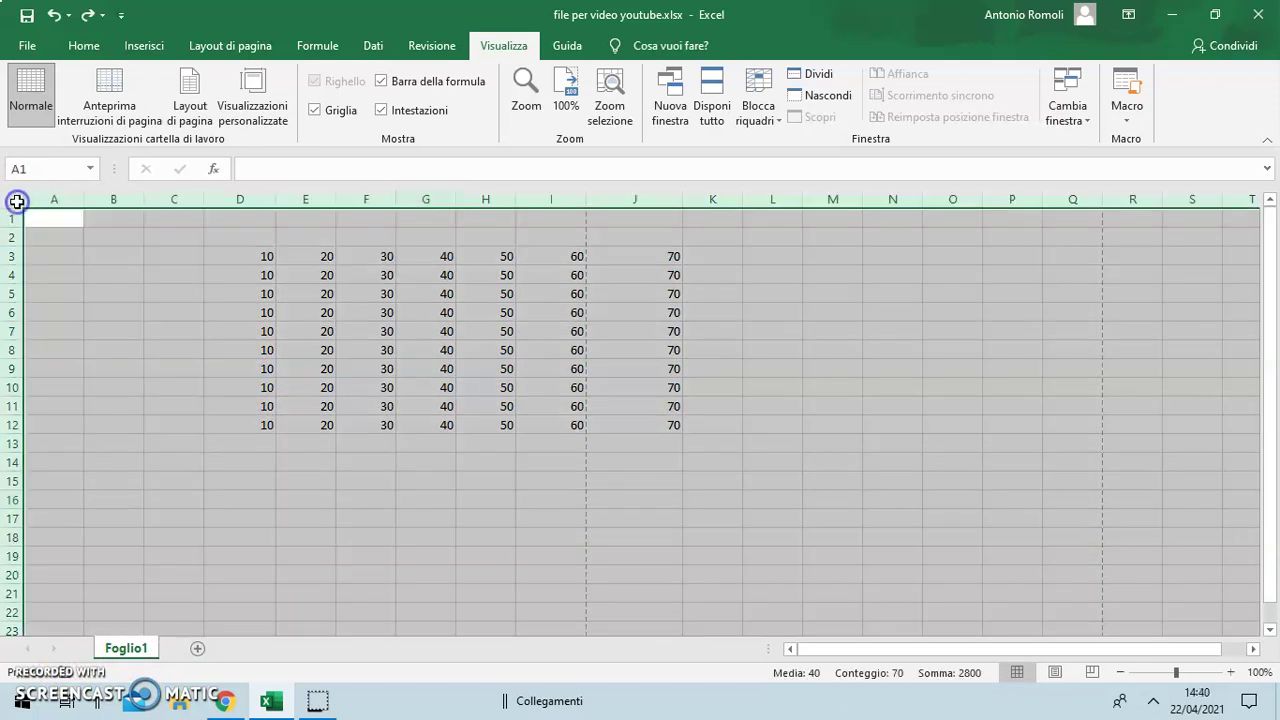
right_click(44, 199)
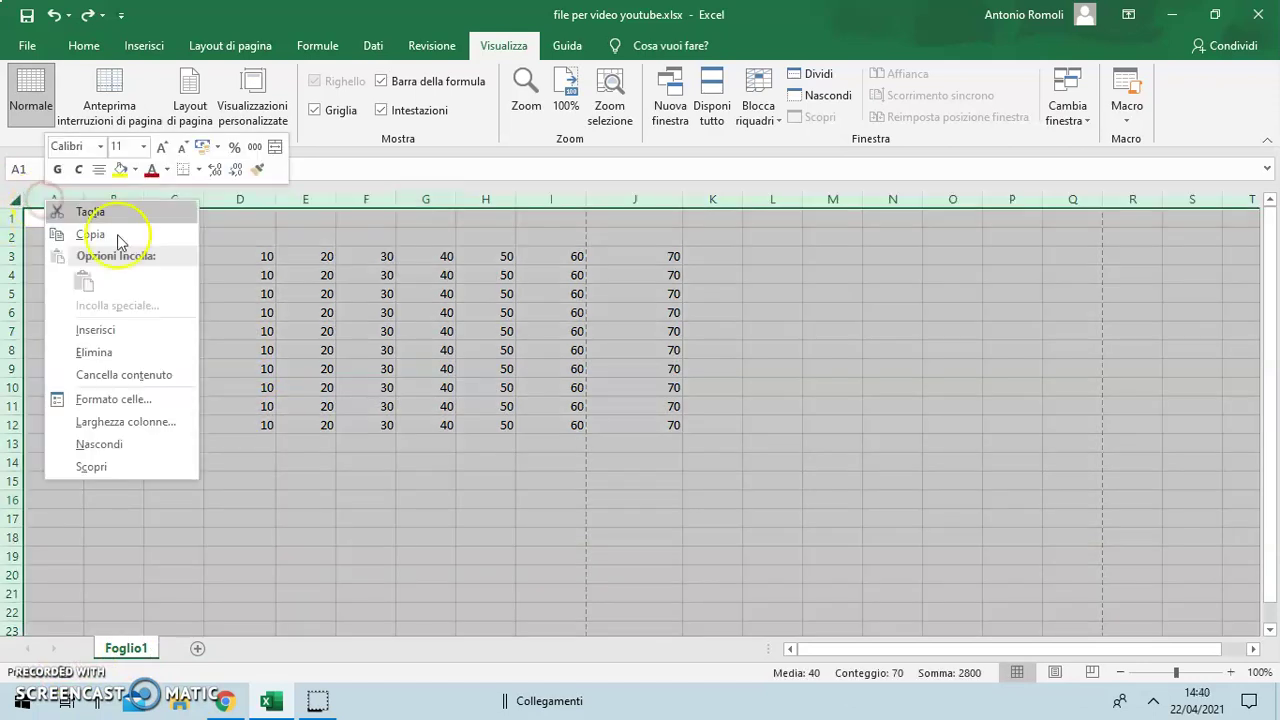
left_click(157, 424)
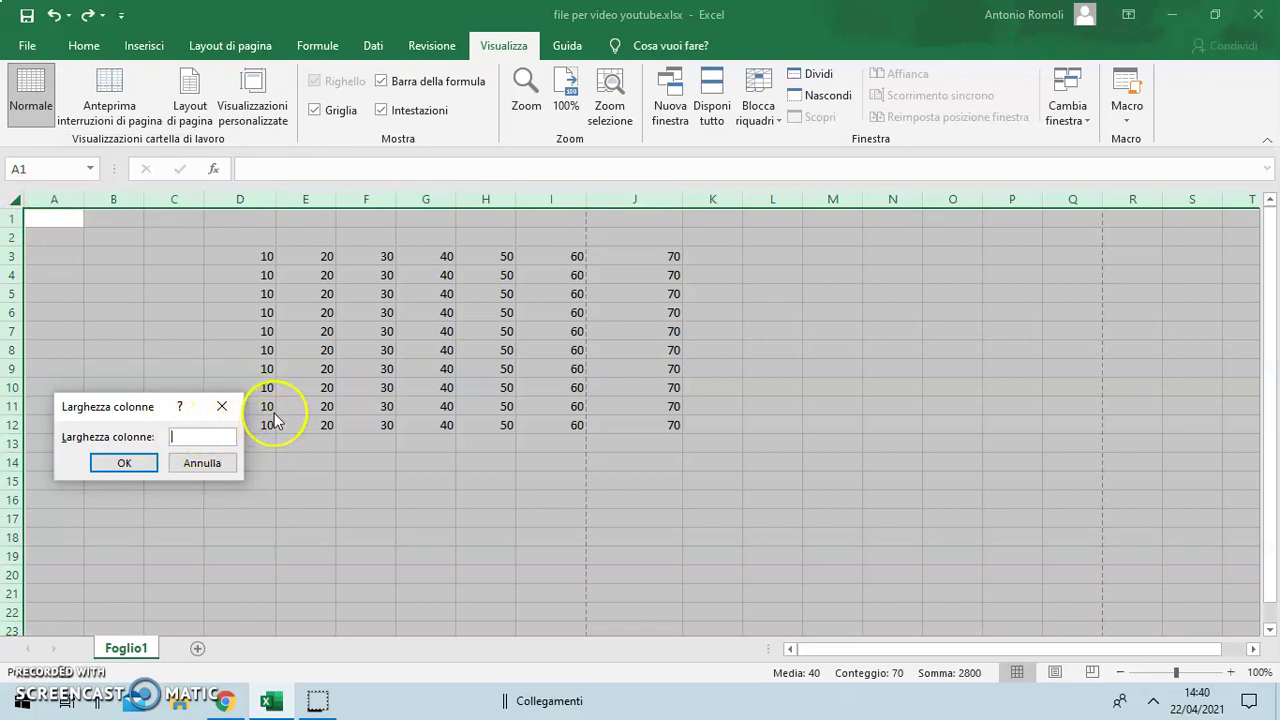
type("15")
left_click(124, 463)
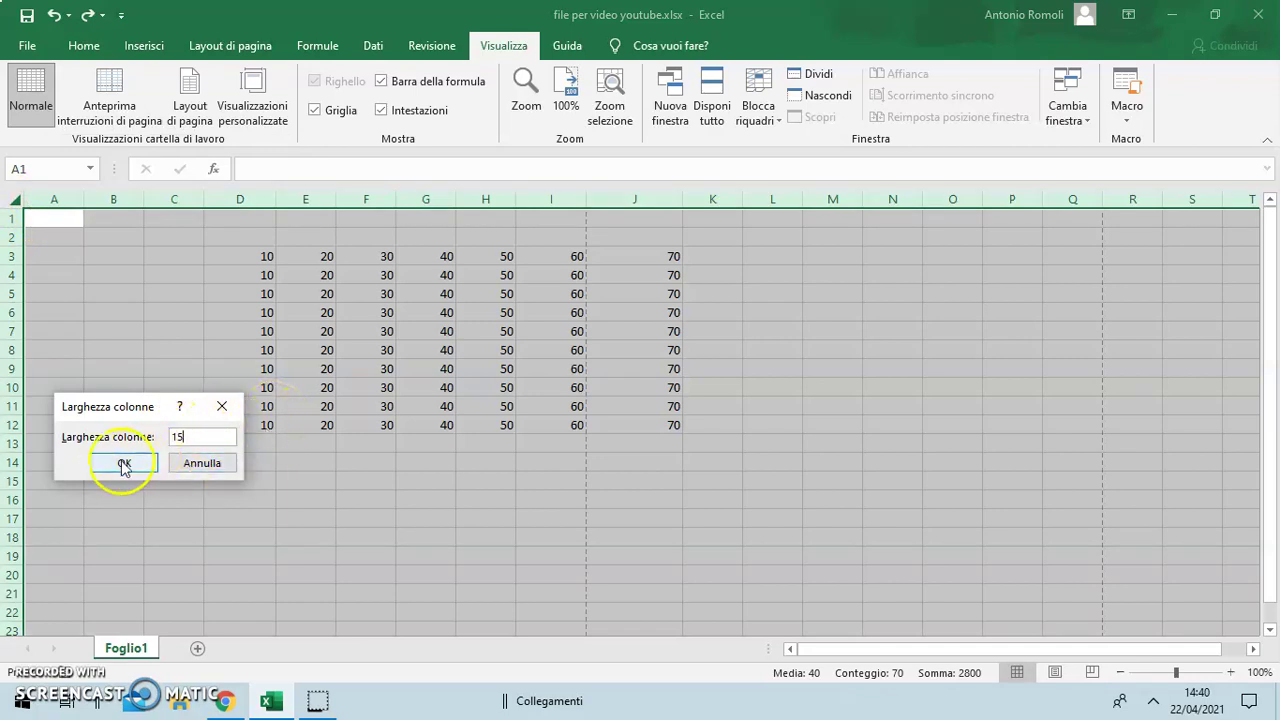
right_click(8, 222)
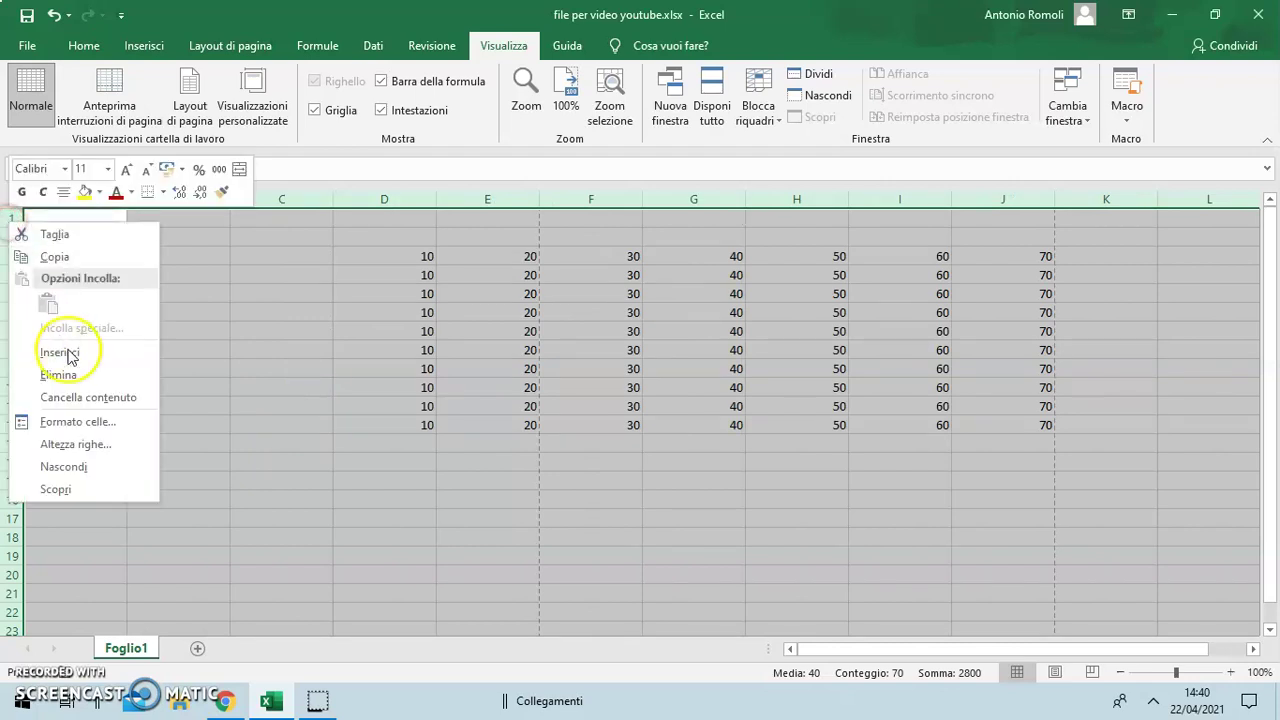
left_click(104, 443)
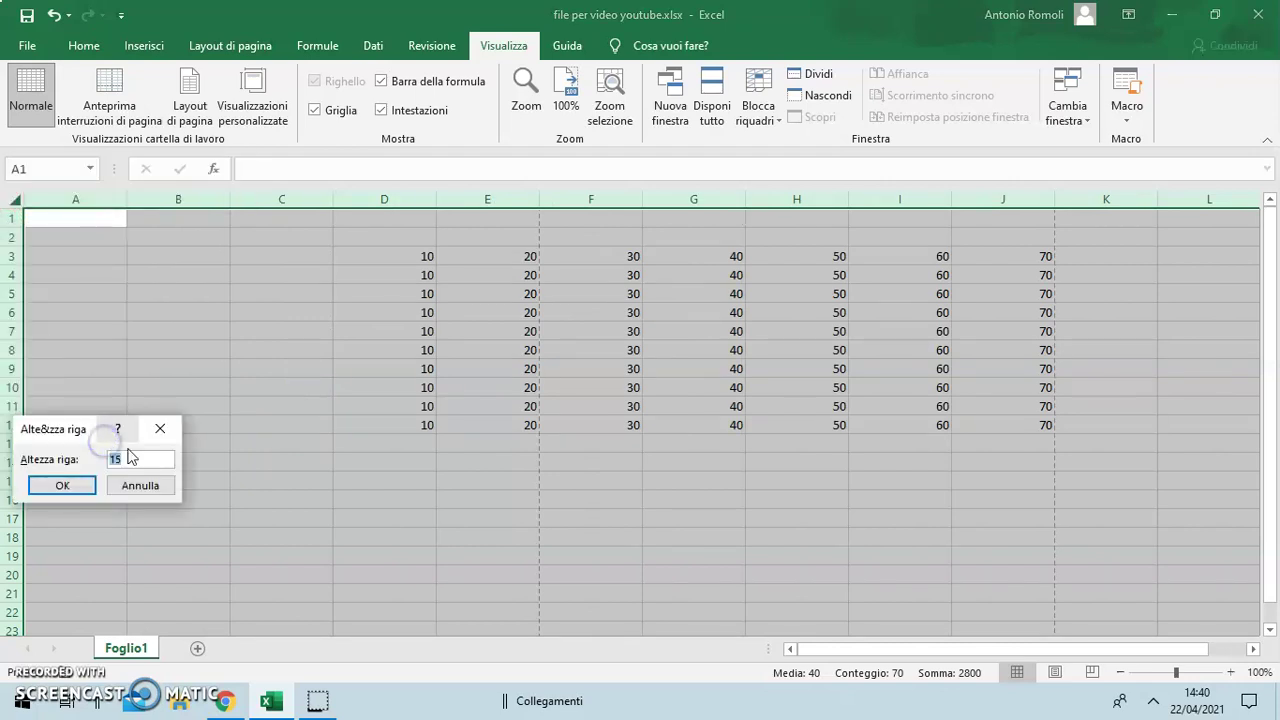
type("30")
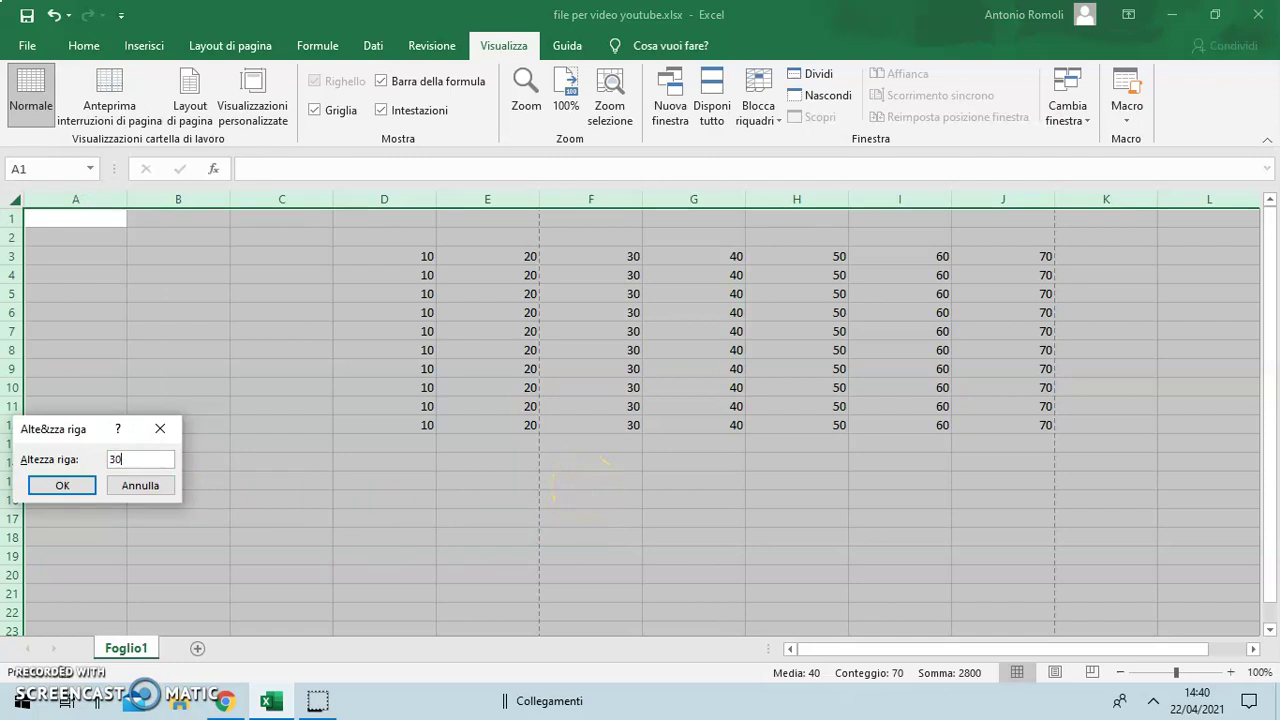
key("Return")
left_click(133, 408)
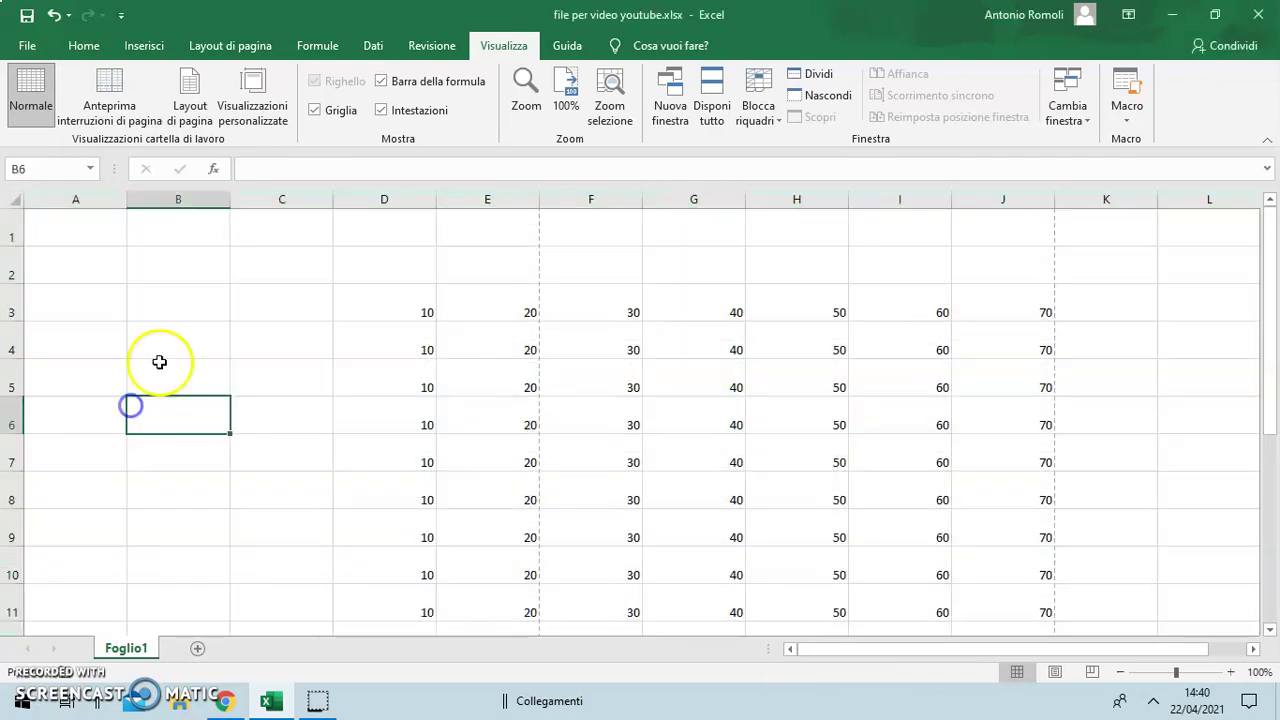
scroll(320, 335, "down", 6)
scroll(366, 380, "up", 6)
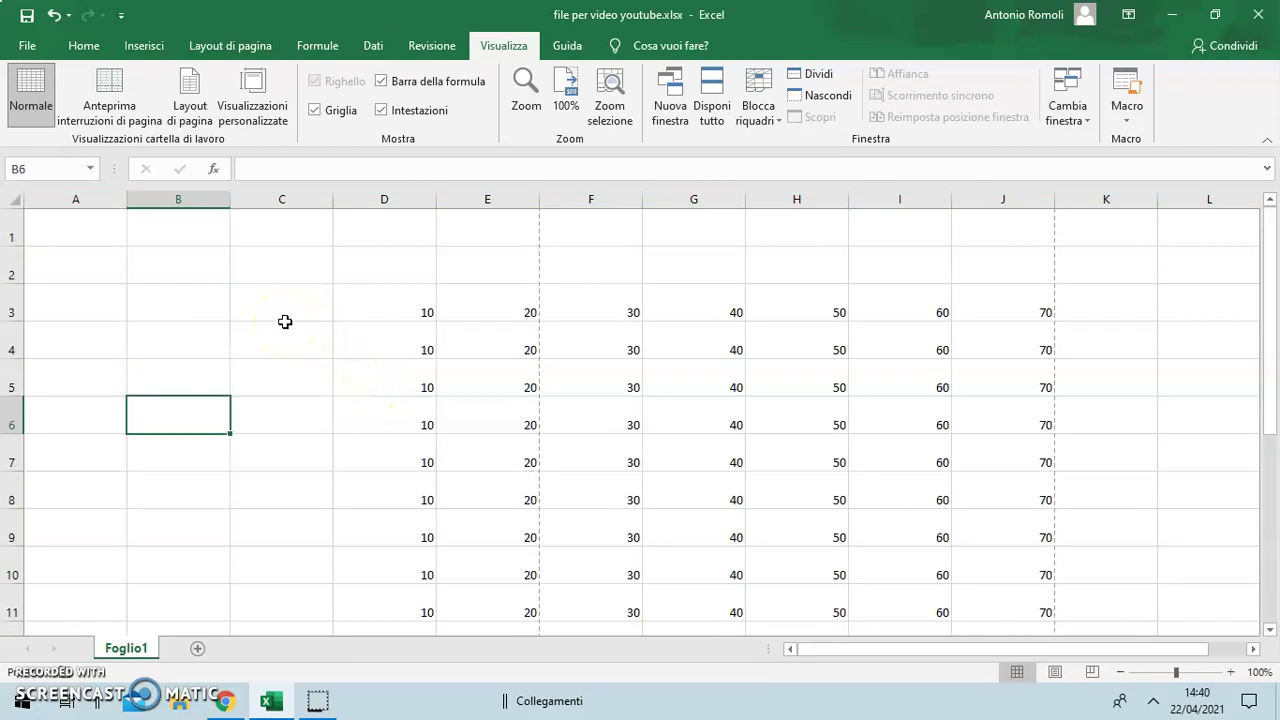
key("ctrl+a")
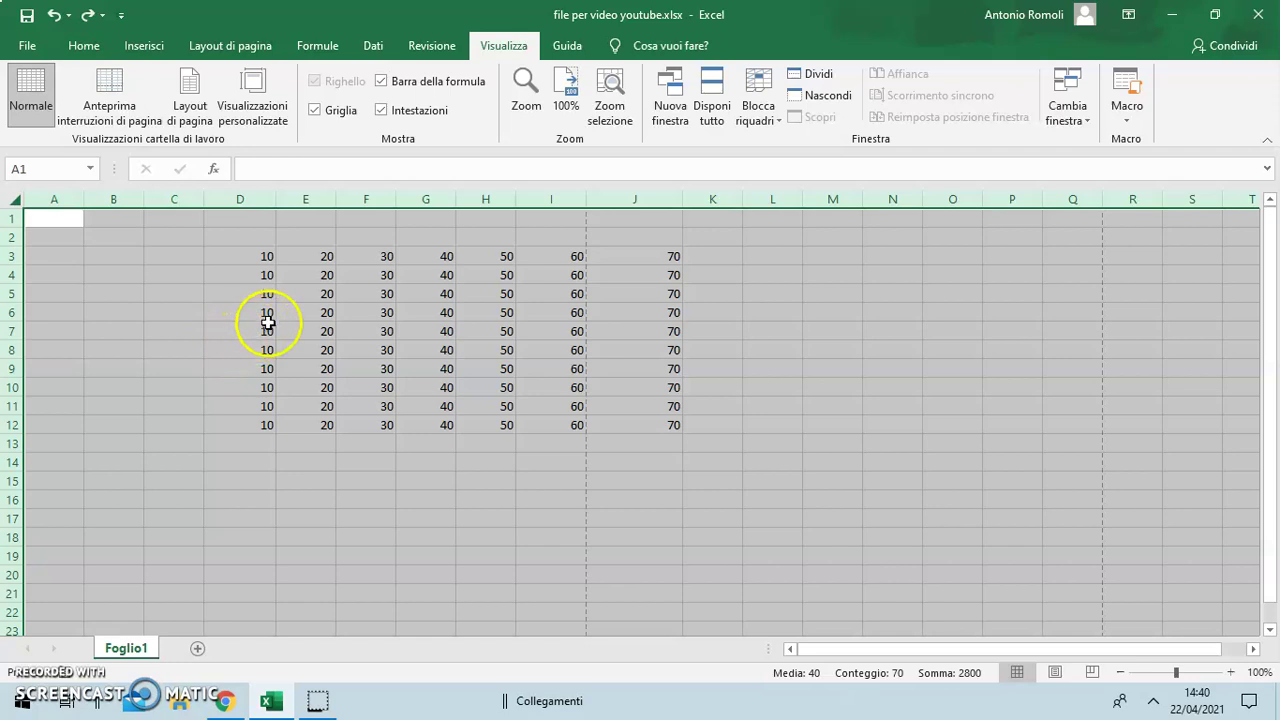
- Select D3:J12 and delete its 10–70 values, leaving Foglio1 blank
left_click(361, 458)
mouse_move(237, 255)
left_mouse_down()
mouse_move(498, 387)
mouse_move(650, 425)
left_mouse_up()
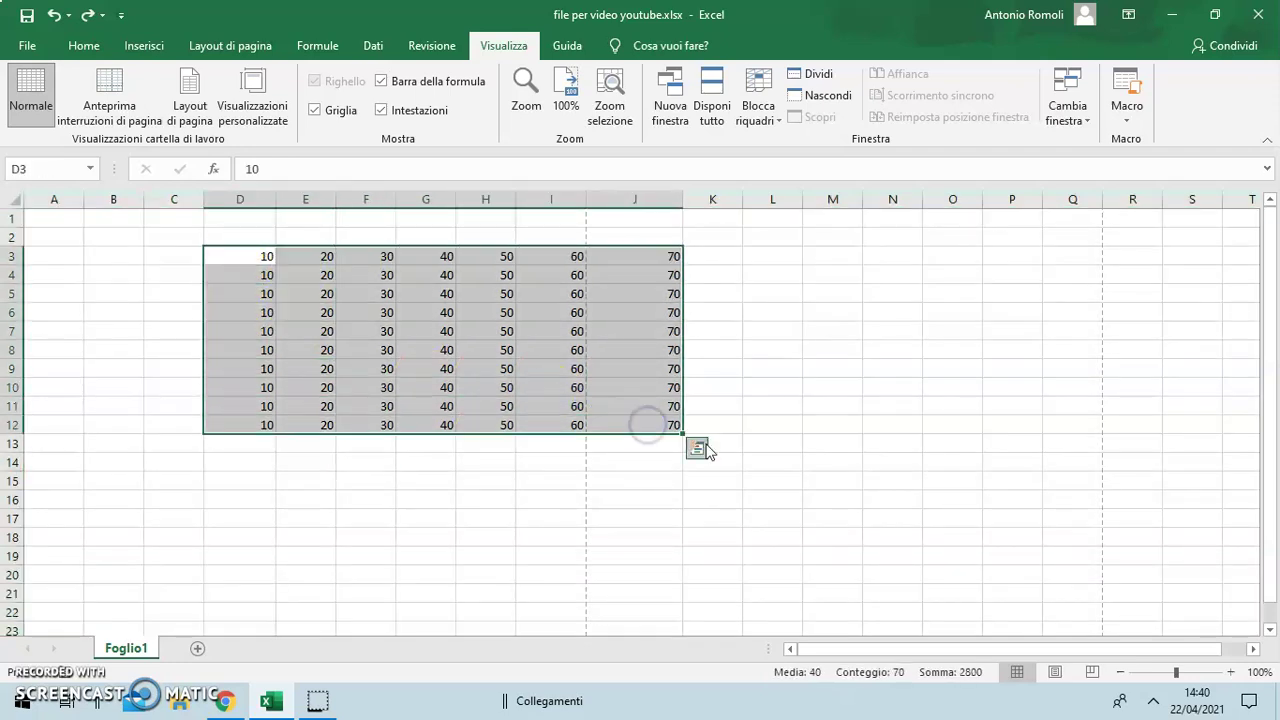
key("Delete")
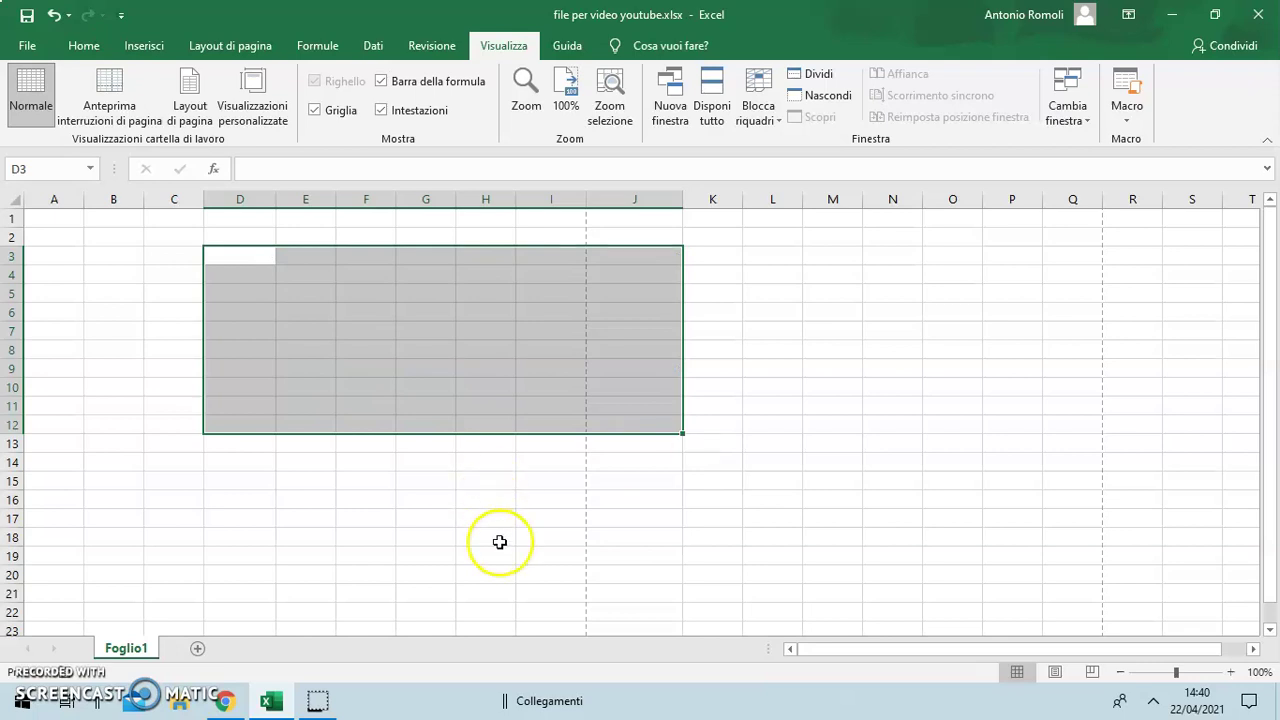
left_click(494, 540)
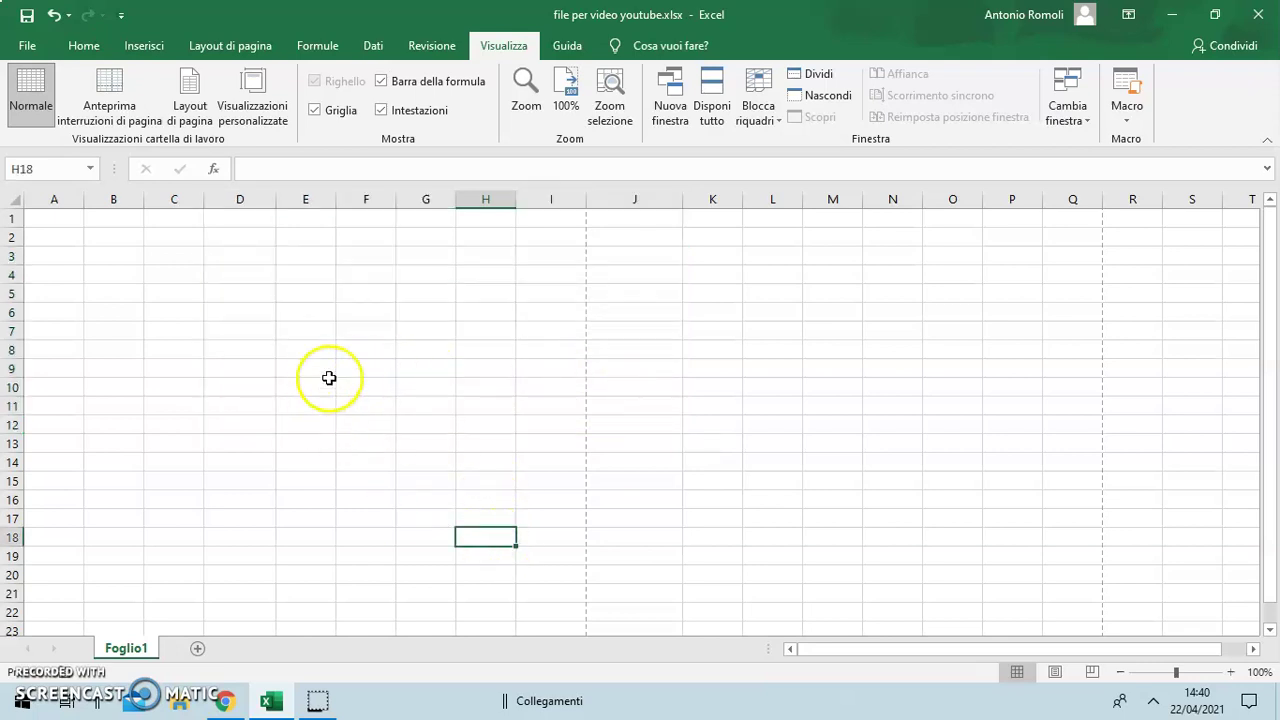
left_click(291, 275)
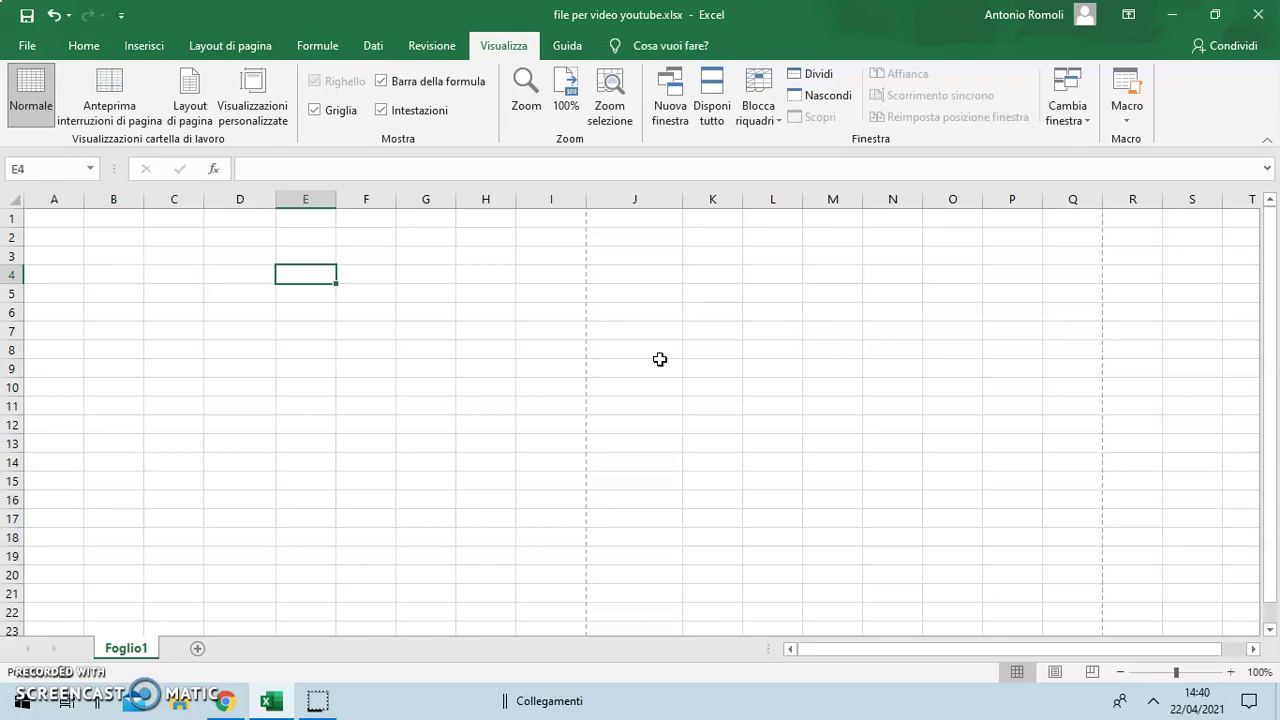
- Cancel an unfinished '=' entry in E4, then enter 125 there
type("=")
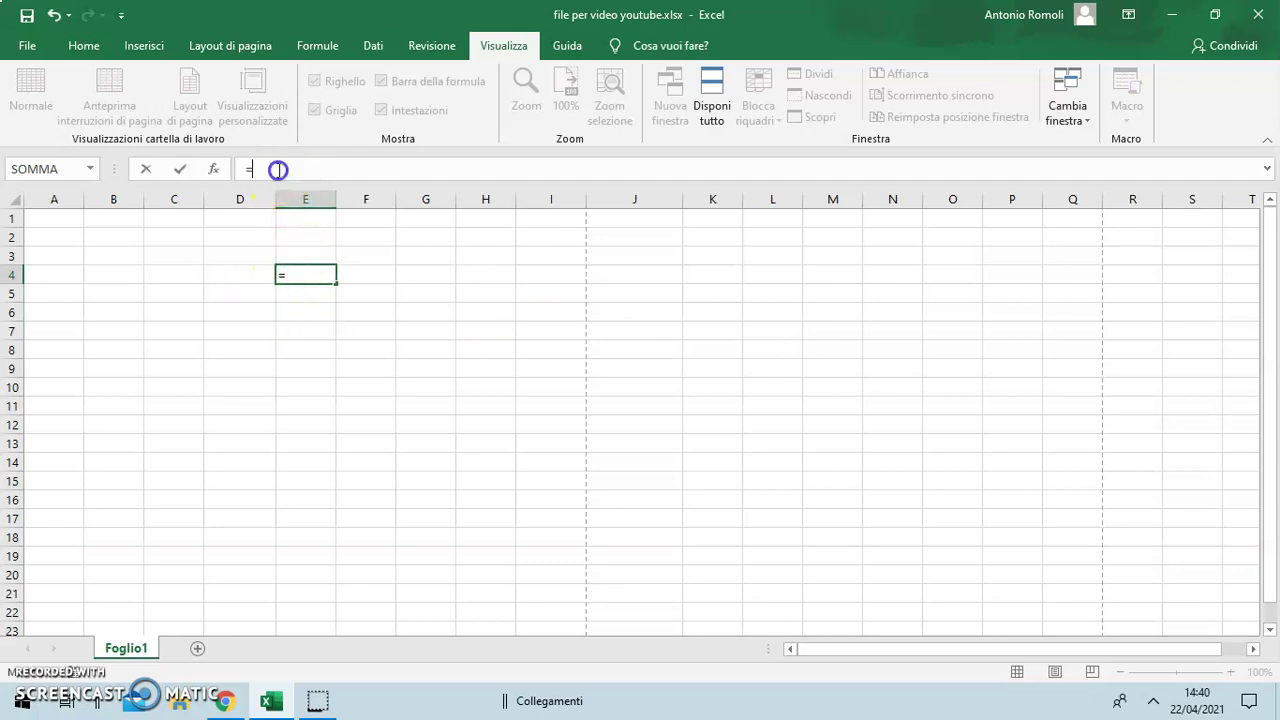
left_click(294, 272)
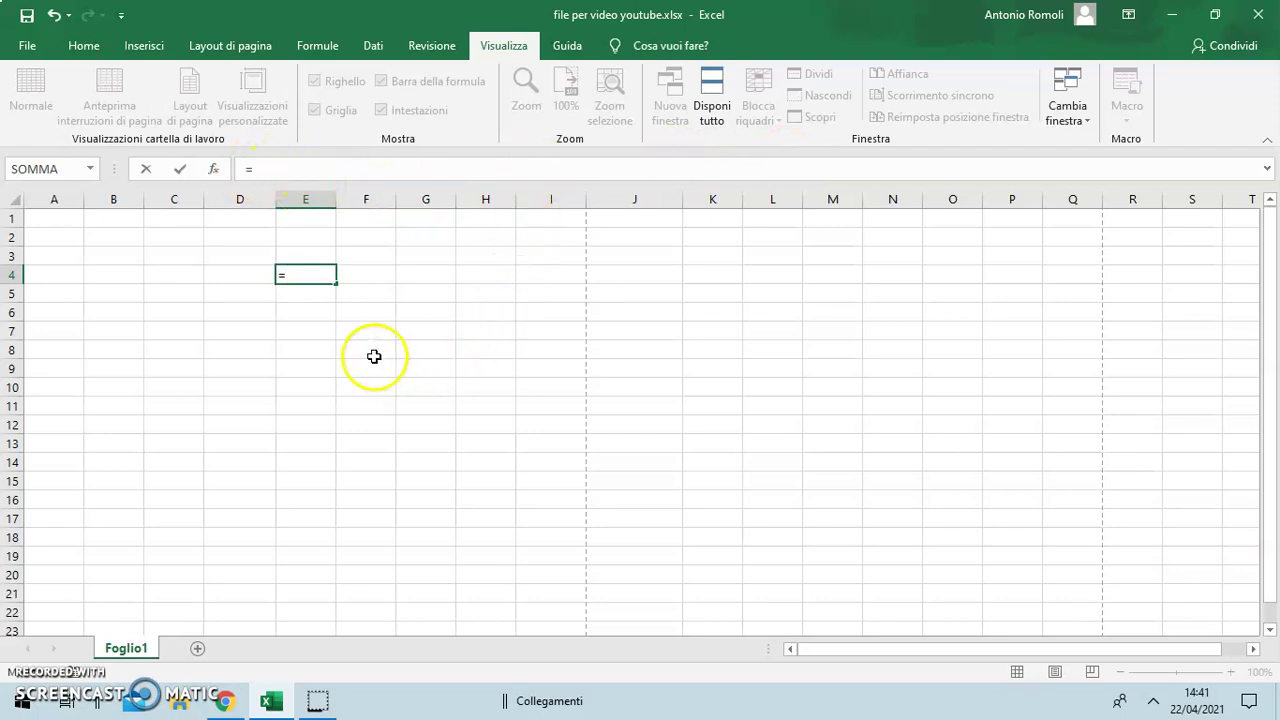
key("BackSpace")
left_click(350, 385)
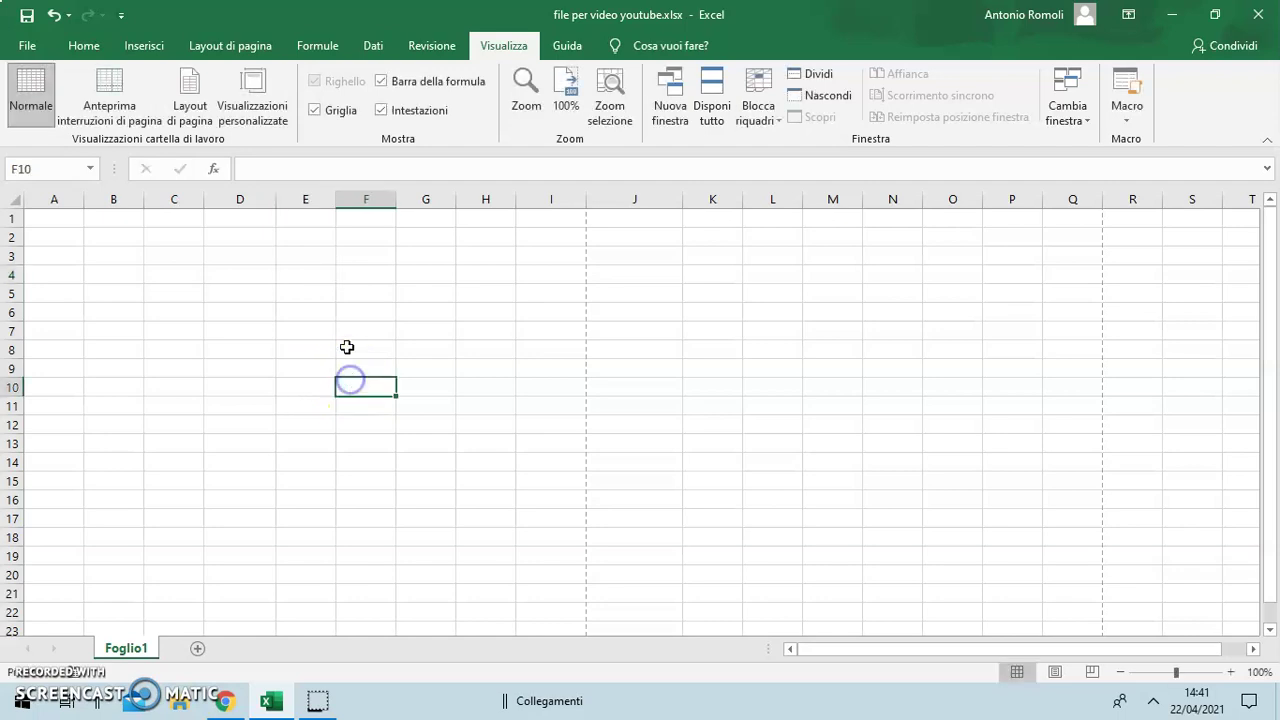
left_click(307, 274)
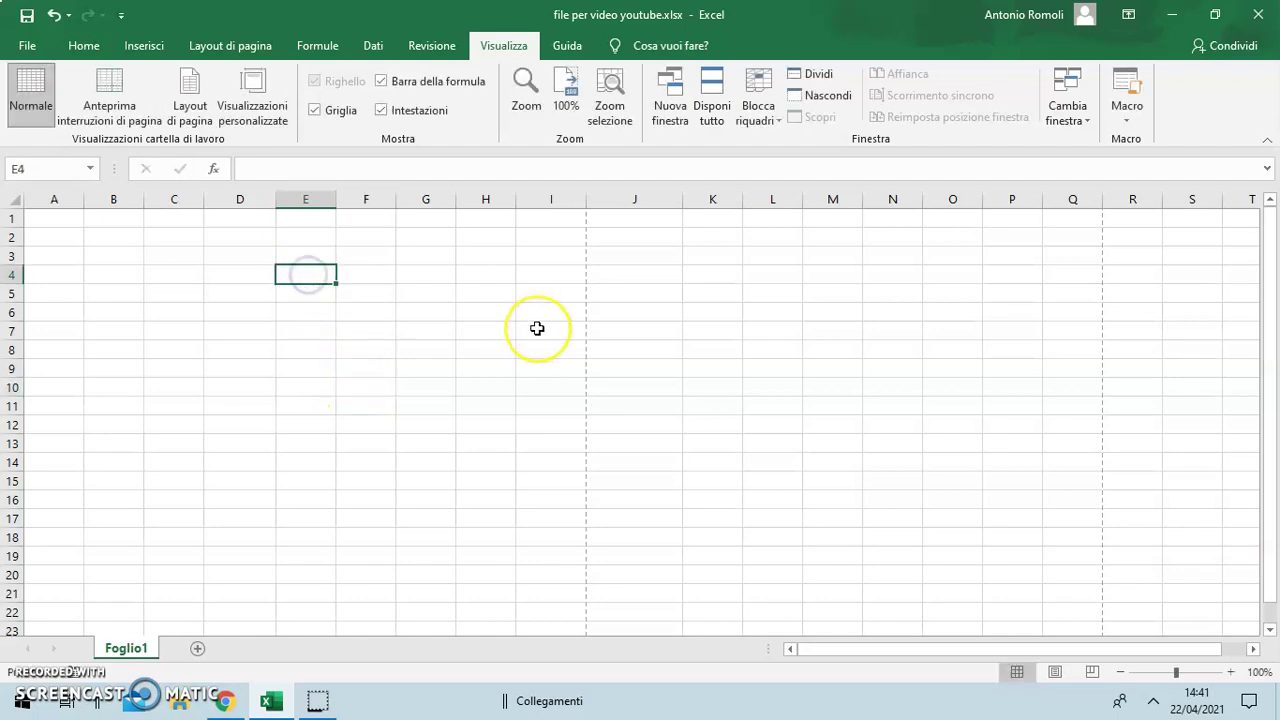
type("125")
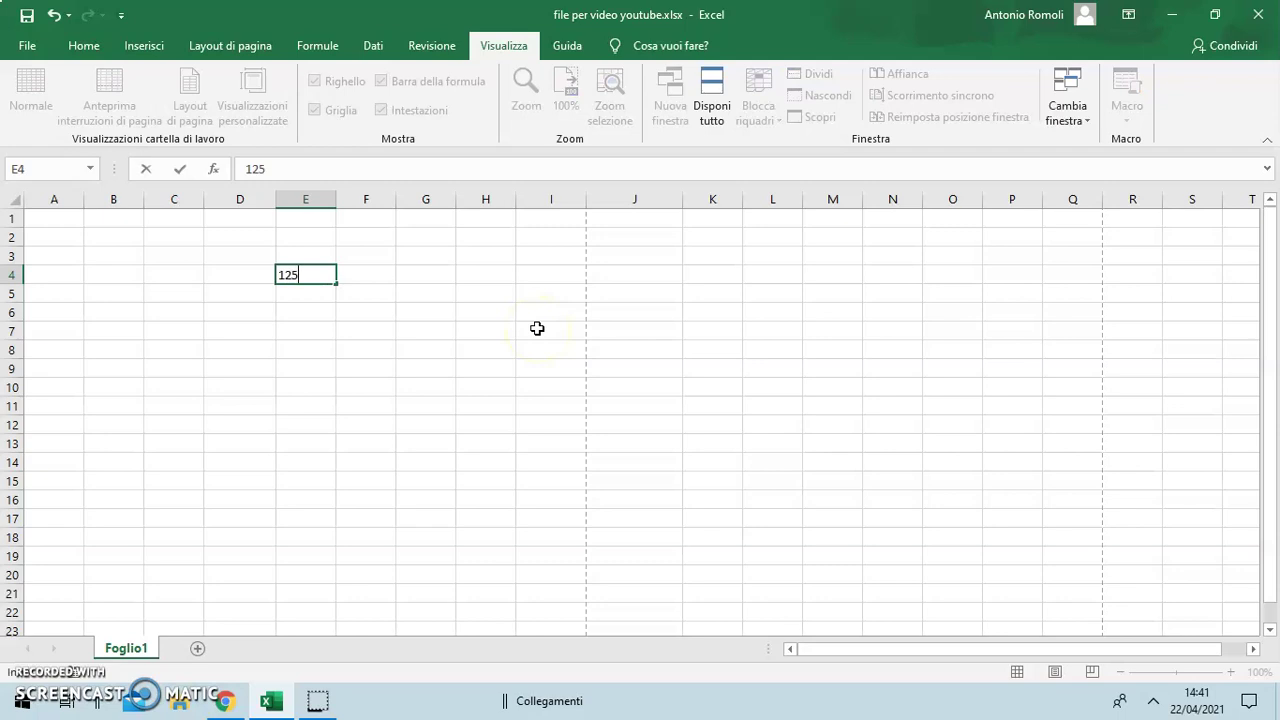
left_click(459, 366)
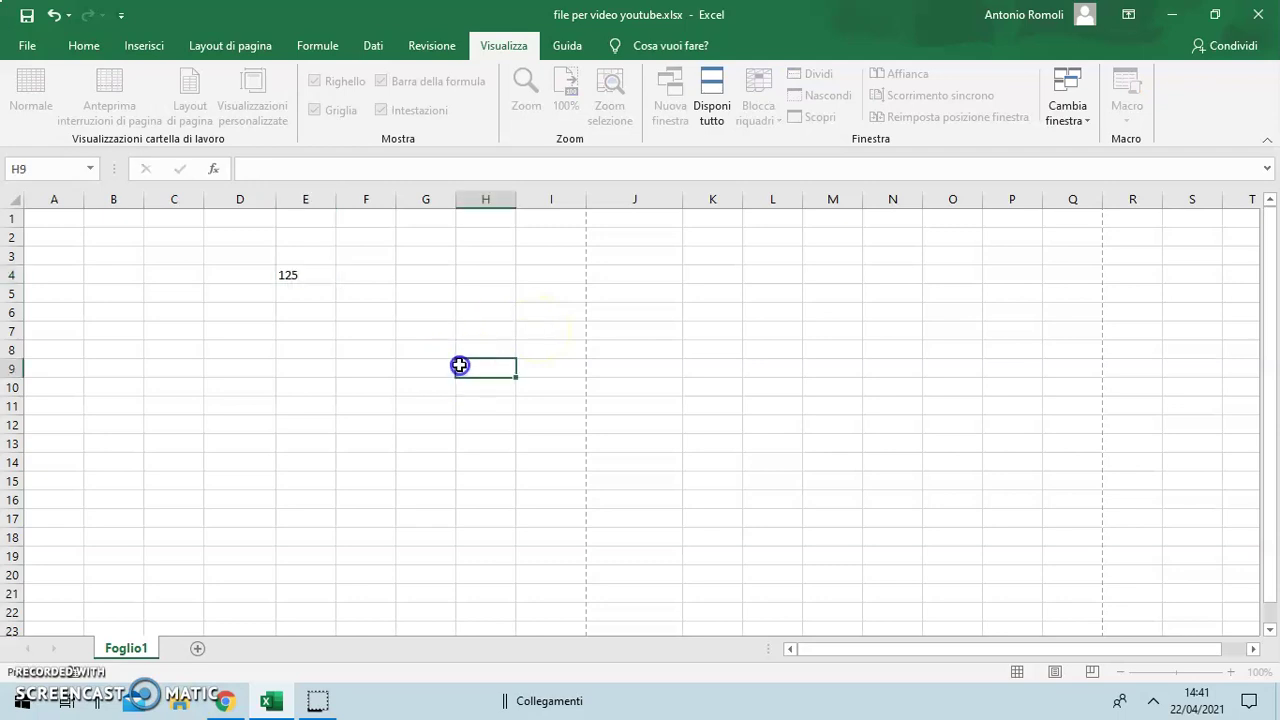
left_click(309, 300)
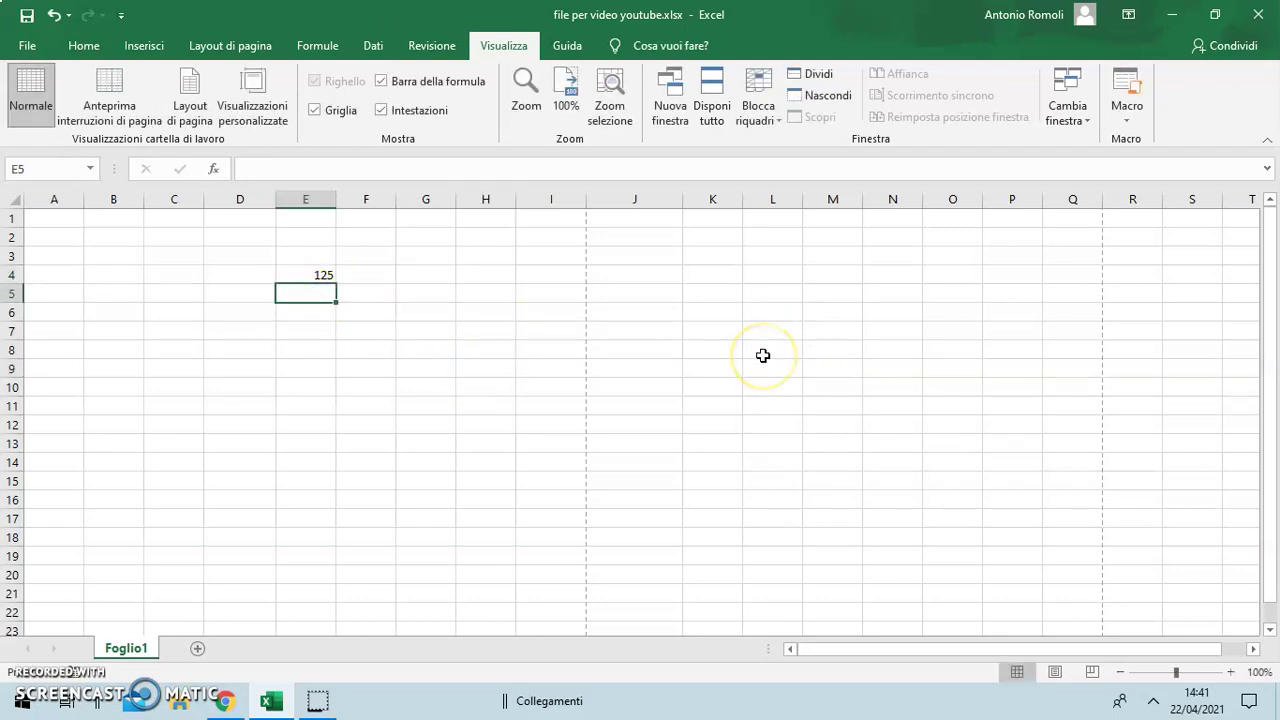
- Commit 215 in E5 and zoom the worksheet in to 150%
type("215")
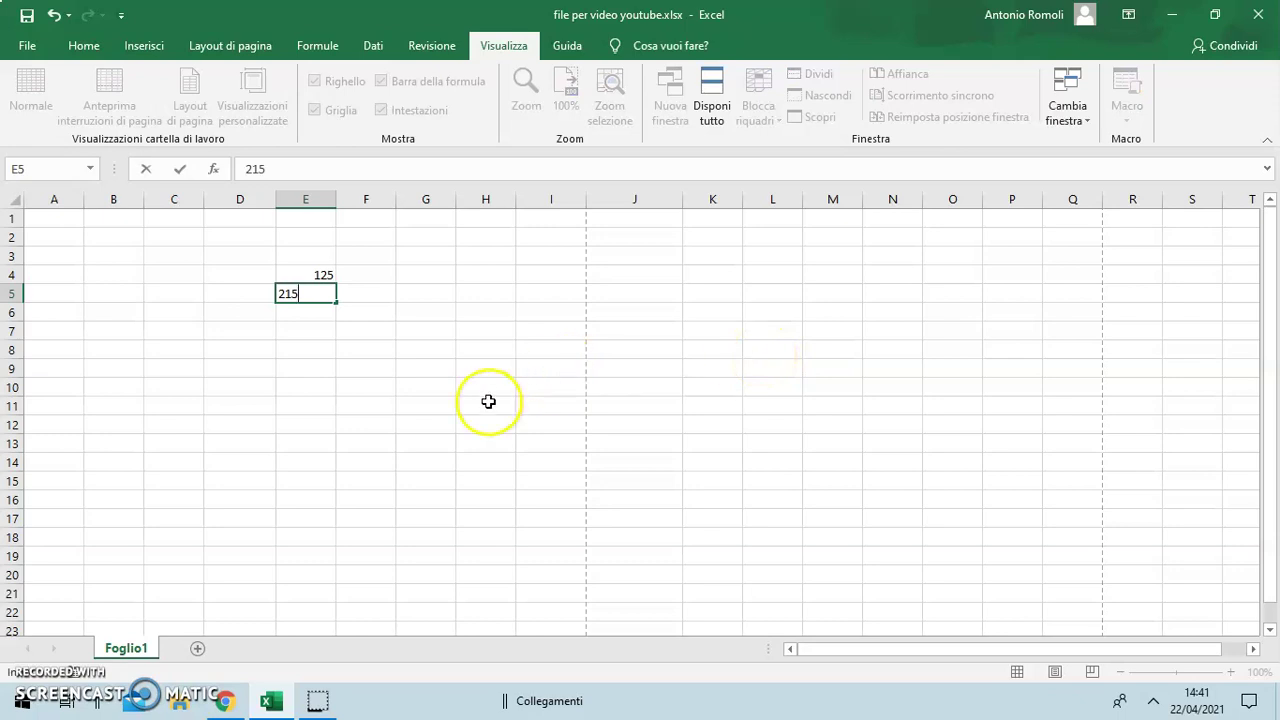
left_click(486, 404)
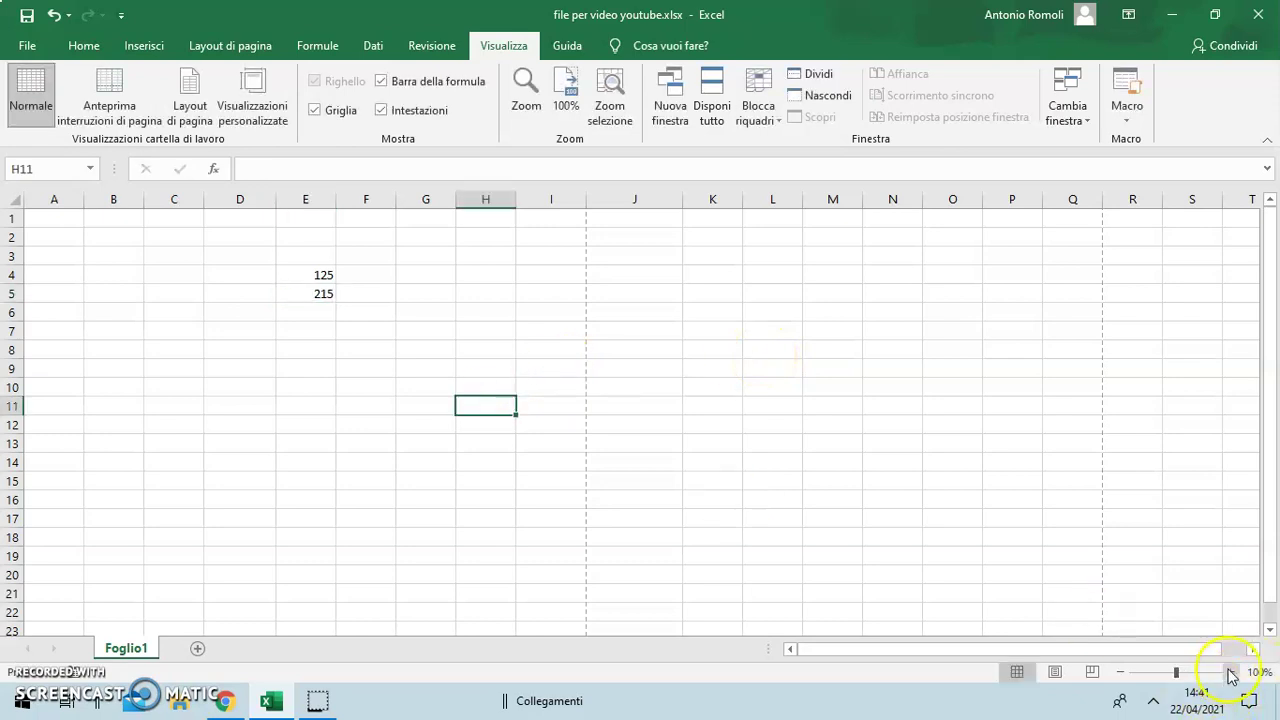
left_click(1231, 673)
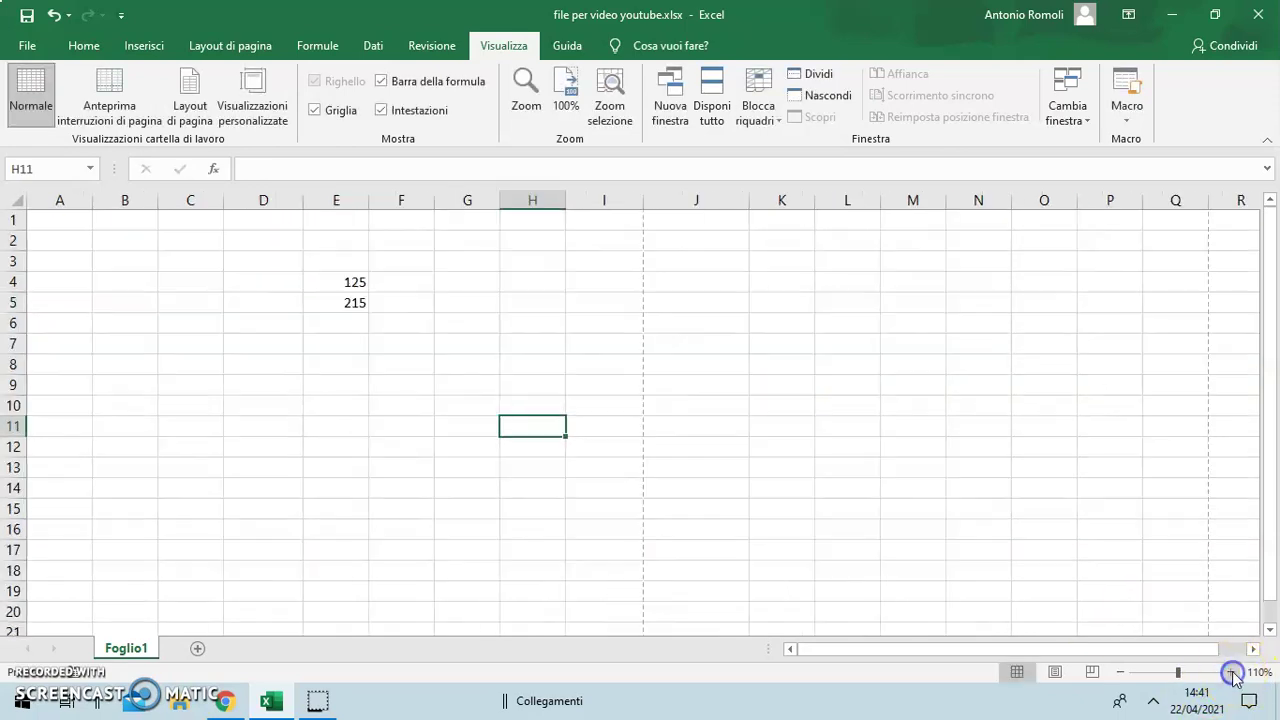
left_click(1231, 673)
left_click(1231, 673)
left_click(1232, 673)
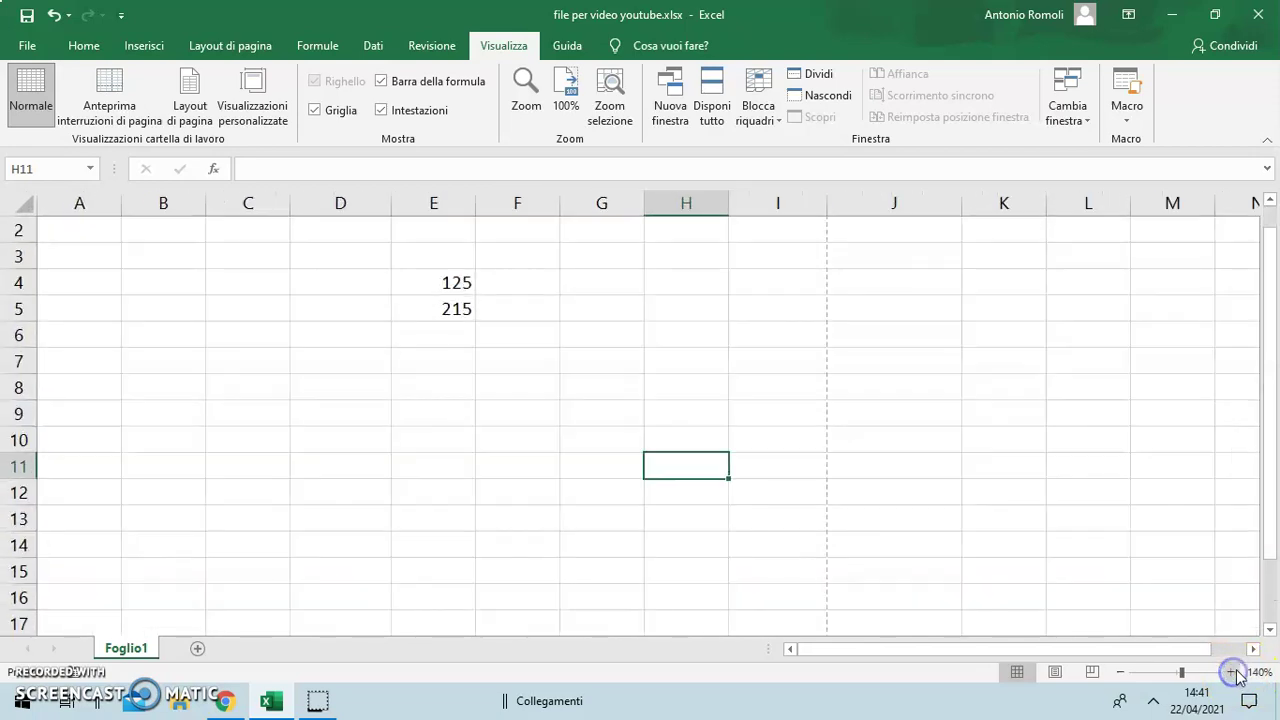
left_click(1232, 673)
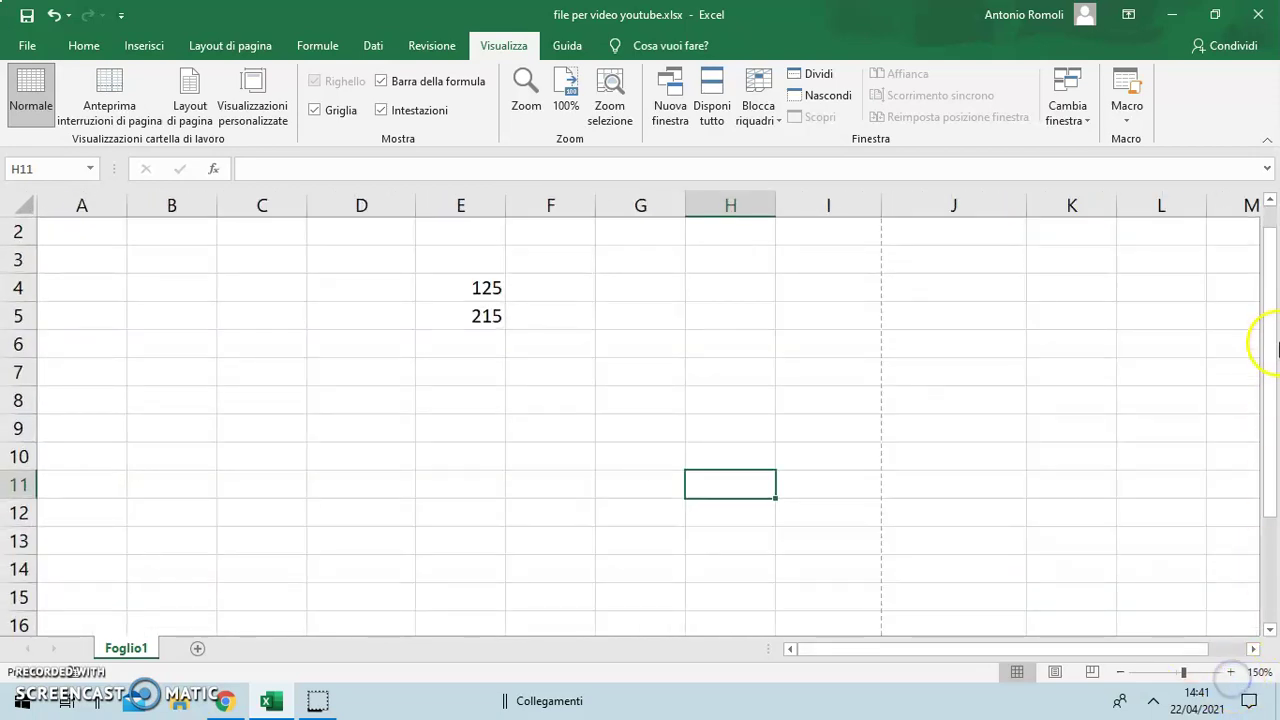
left_click_drag(1266, 371, 1245, 277)
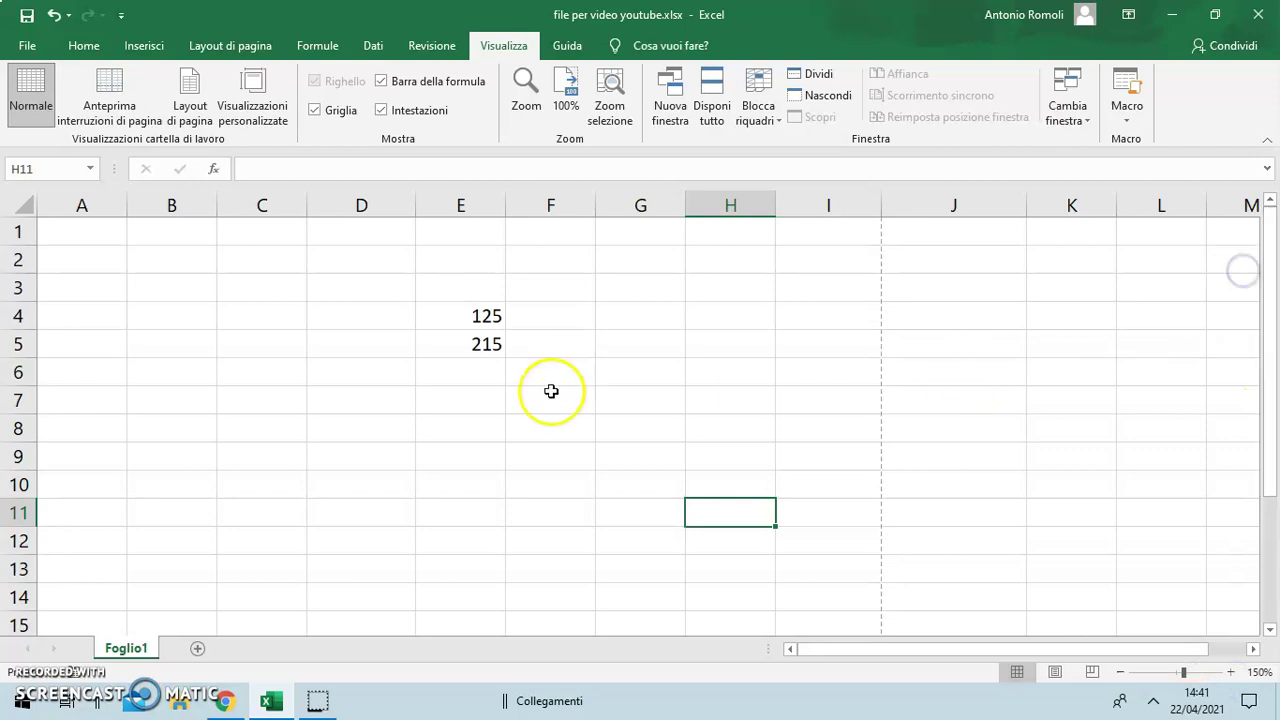
left_click(470, 378)
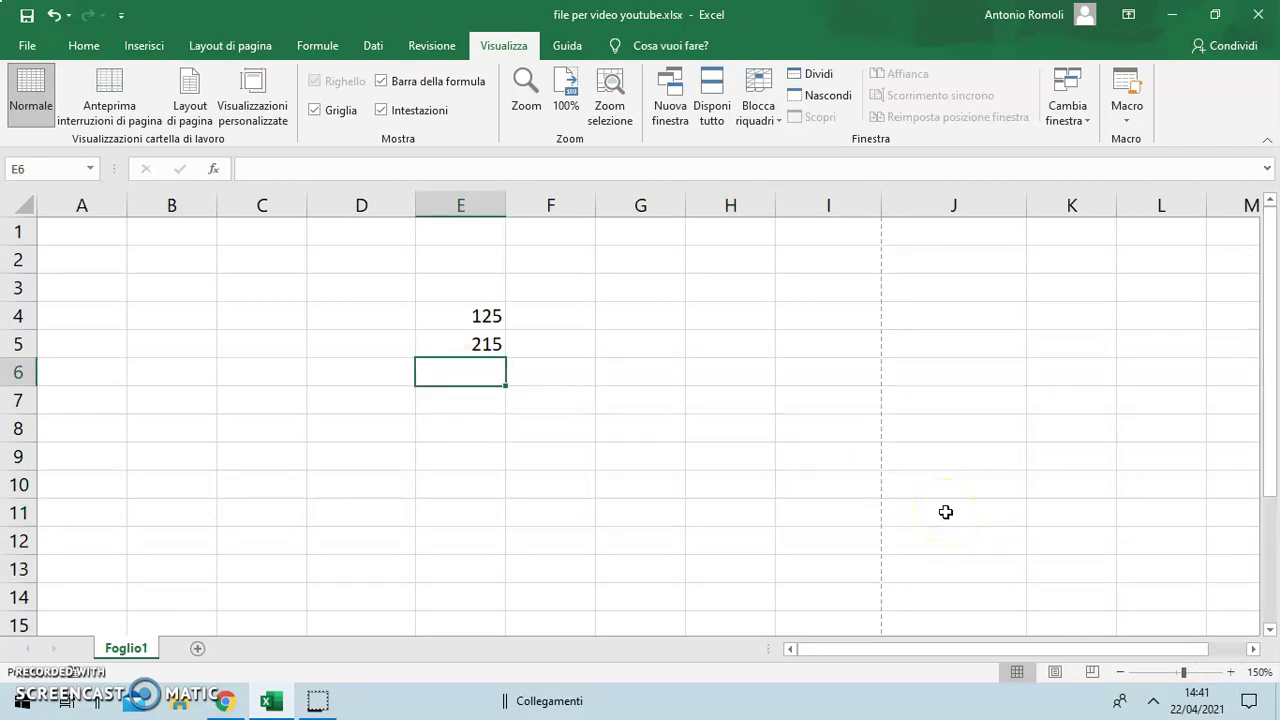
- Enter the formula =E4+E5 in cell E6
type("=")
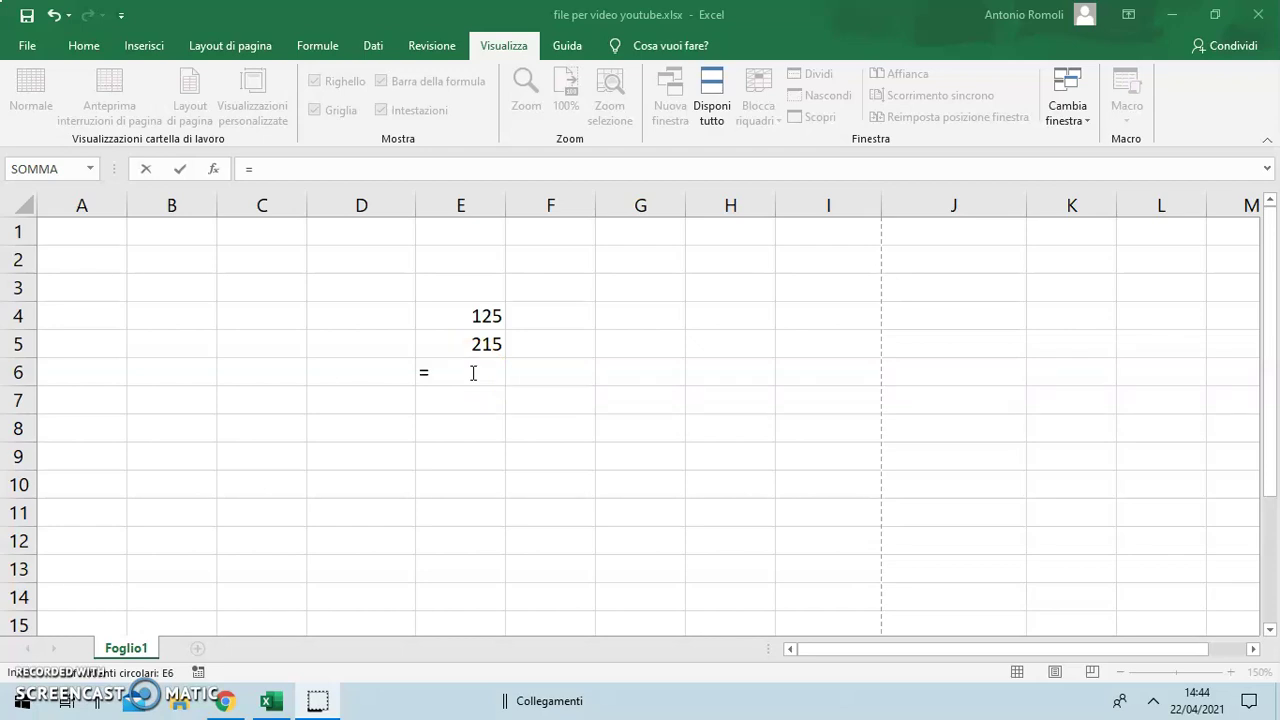
left_click(458, 320)
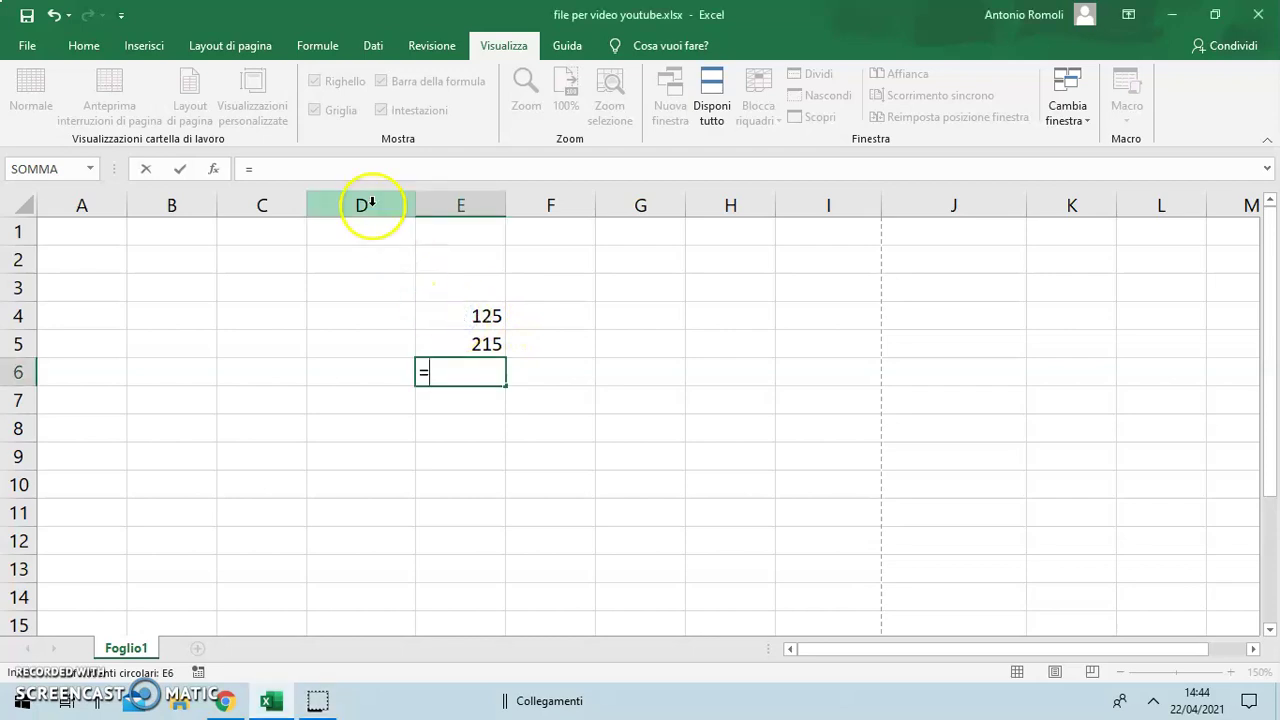
left_click(469, 322)
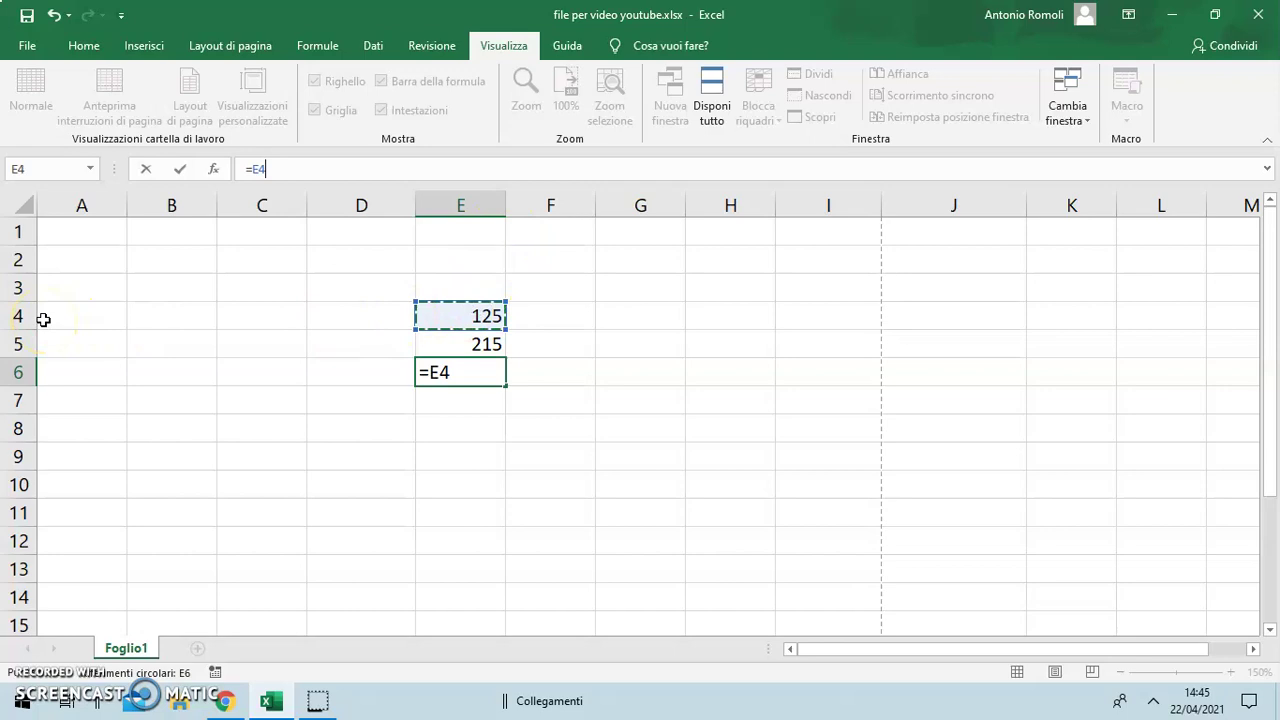
type("+")
left_click(464, 344)
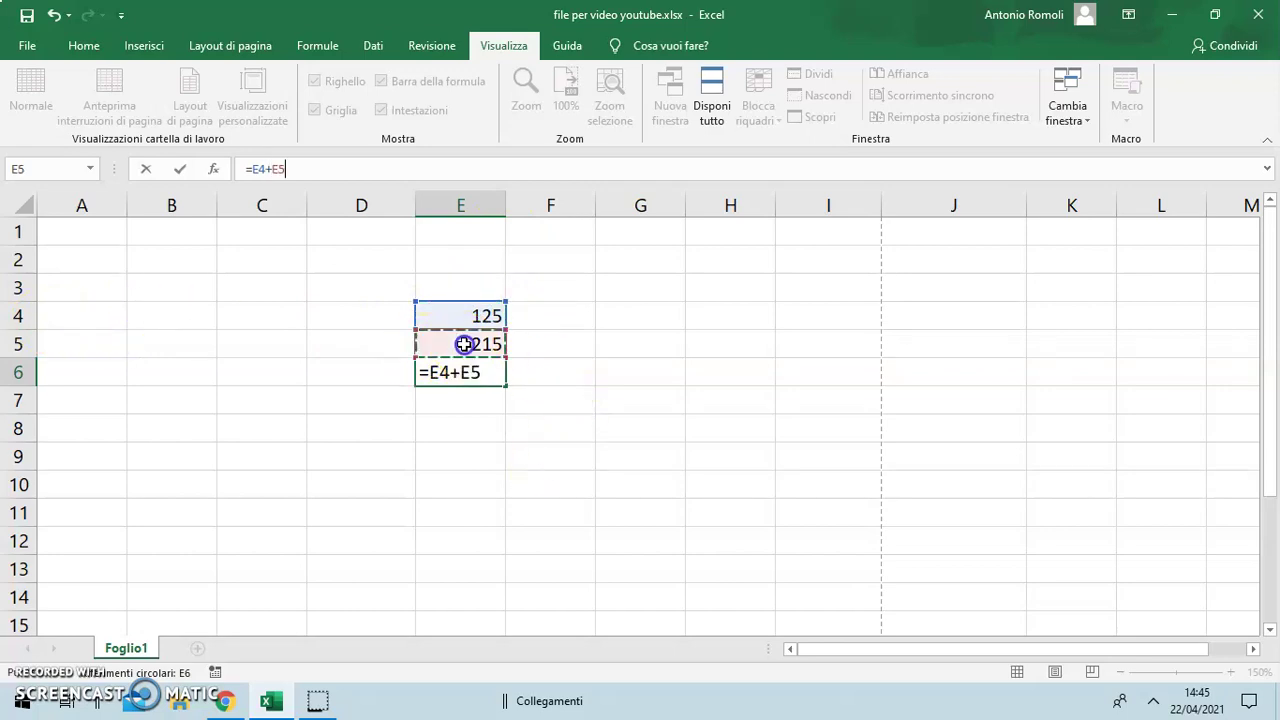
key("Return")
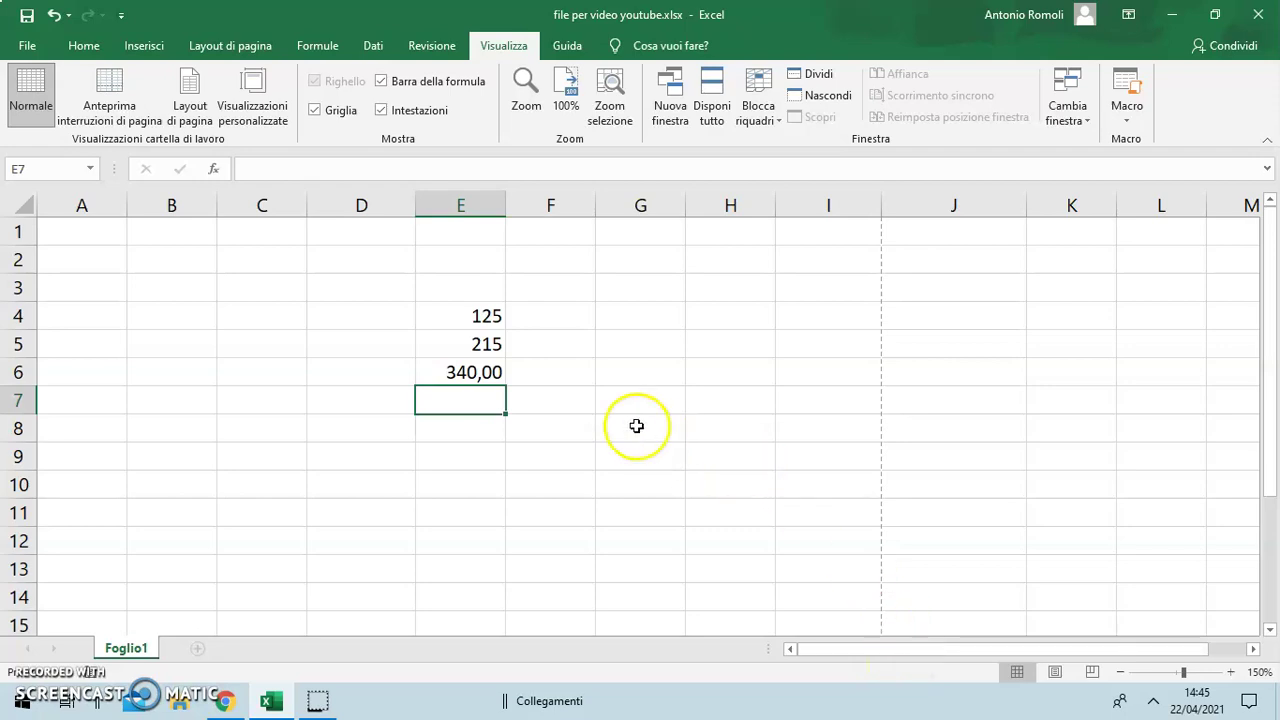
- Change E4 to 258 so E6 shows 473,00
left_click(488, 308)
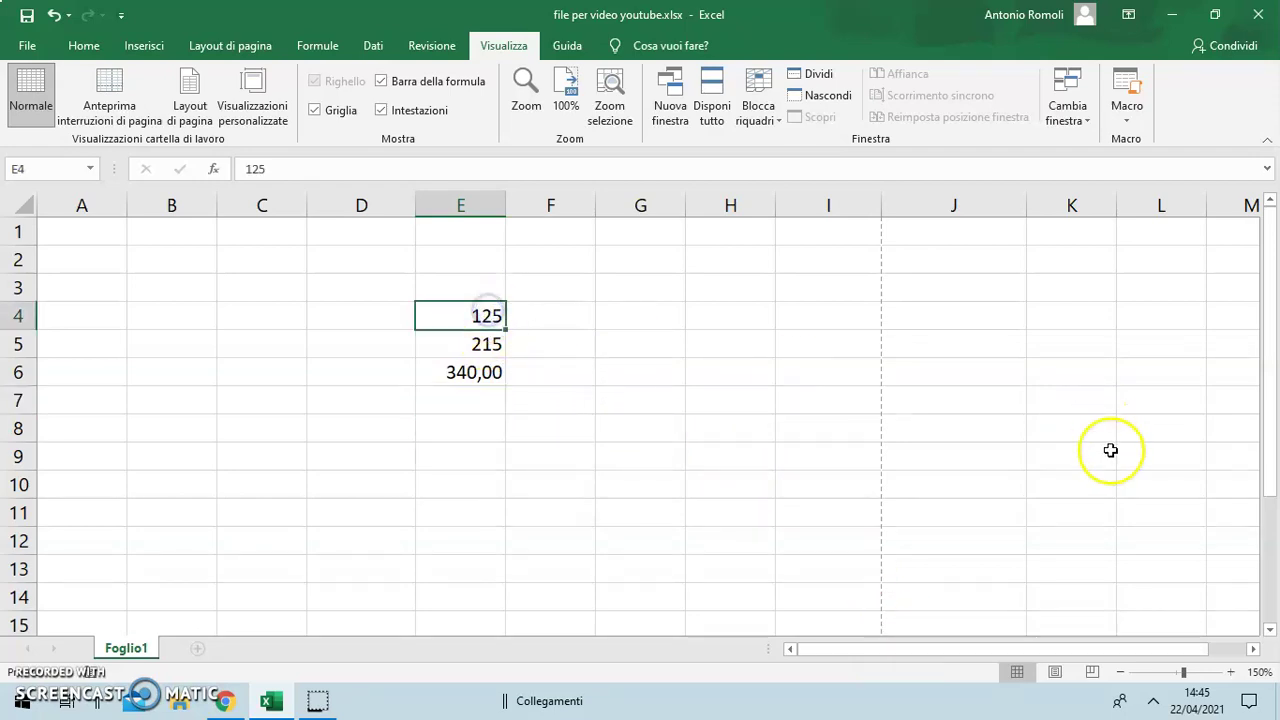
type("2")
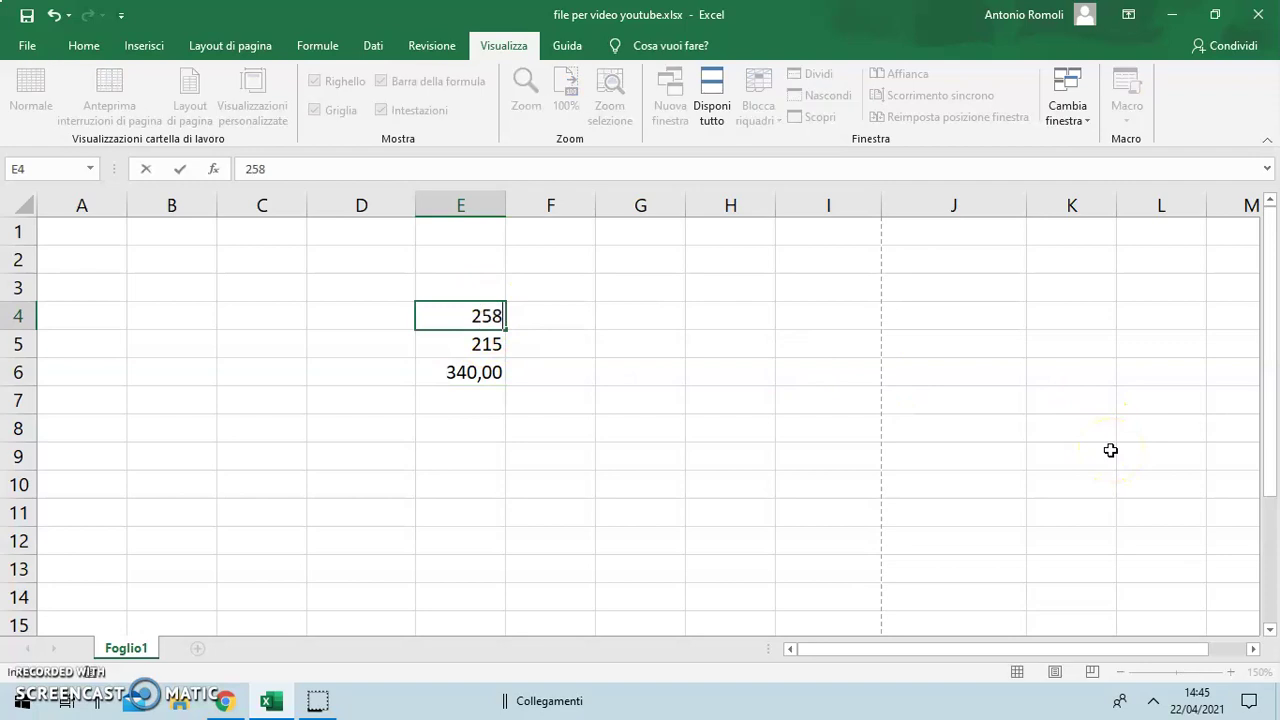
key("Return")
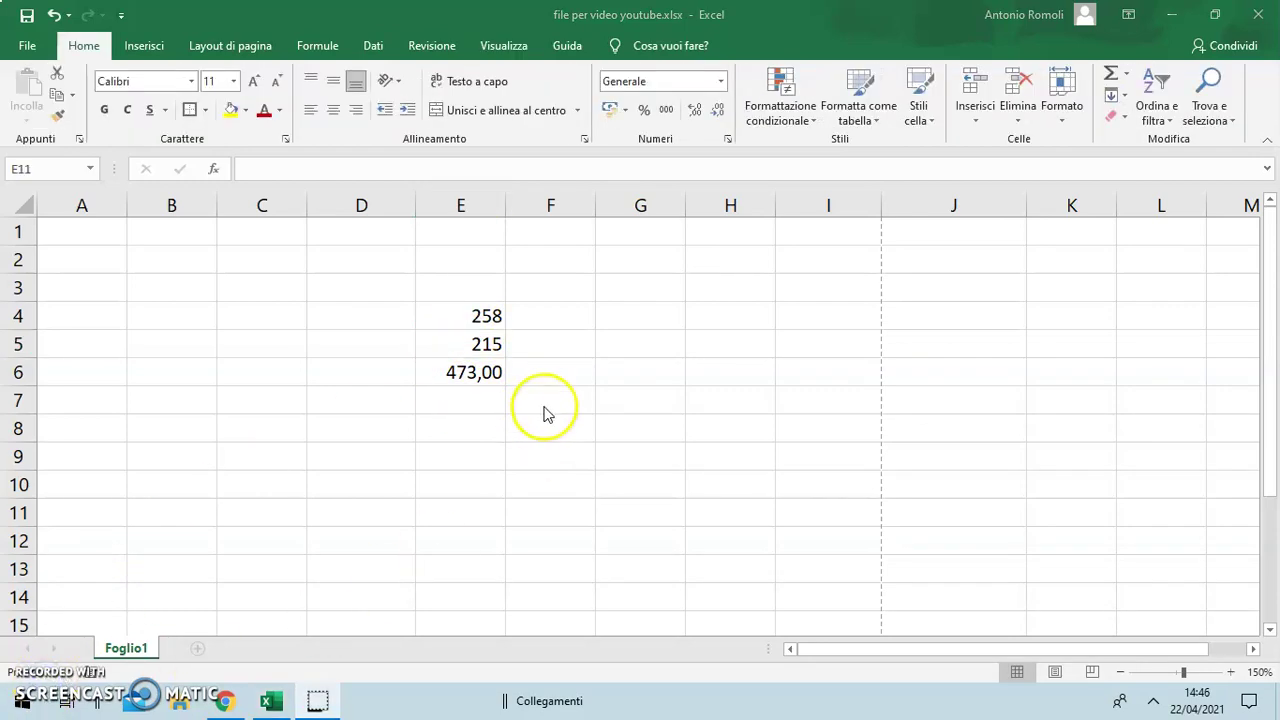
- Enter 12 in F4 and 18 in F5
left_click(550, 322)
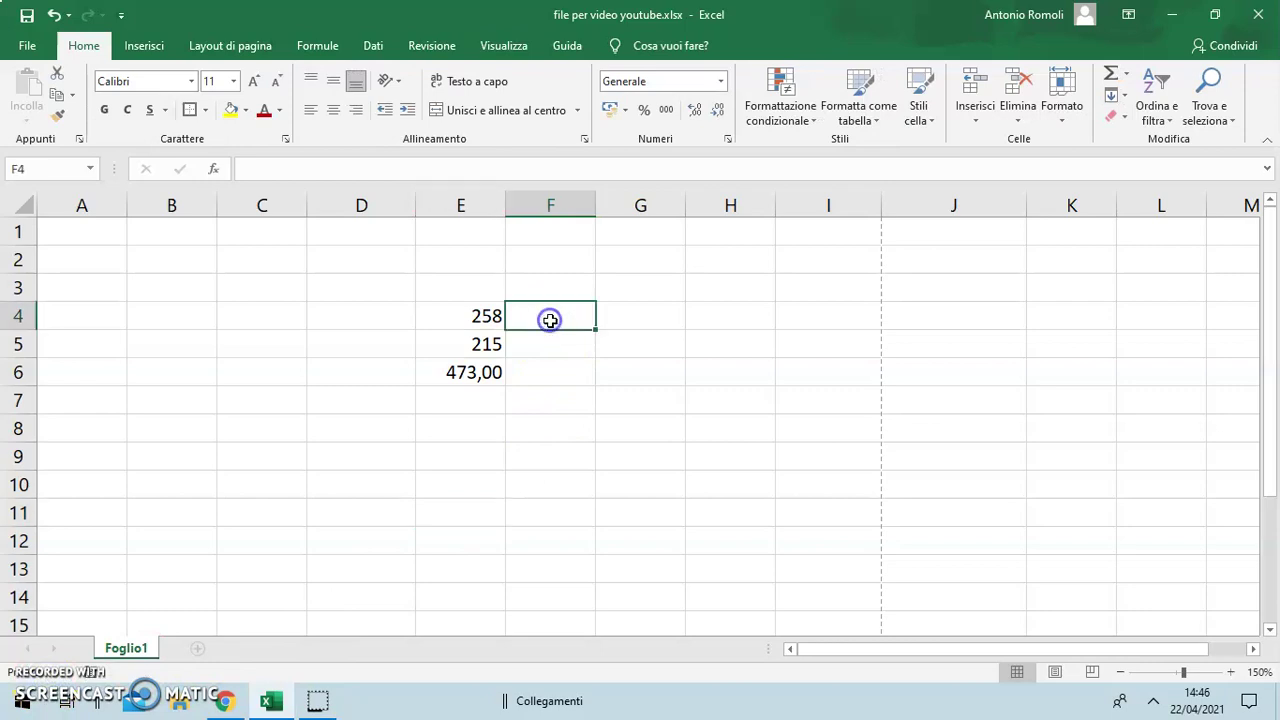
type("12")
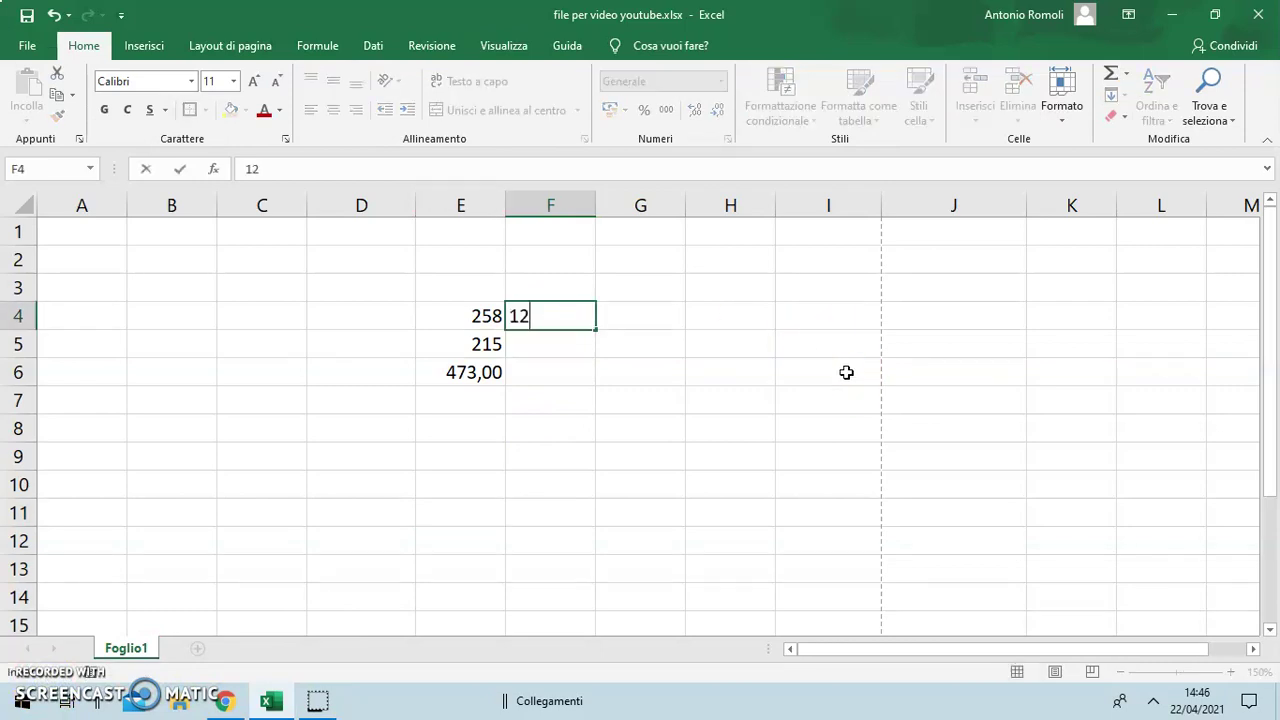
key("Return")
type("18")
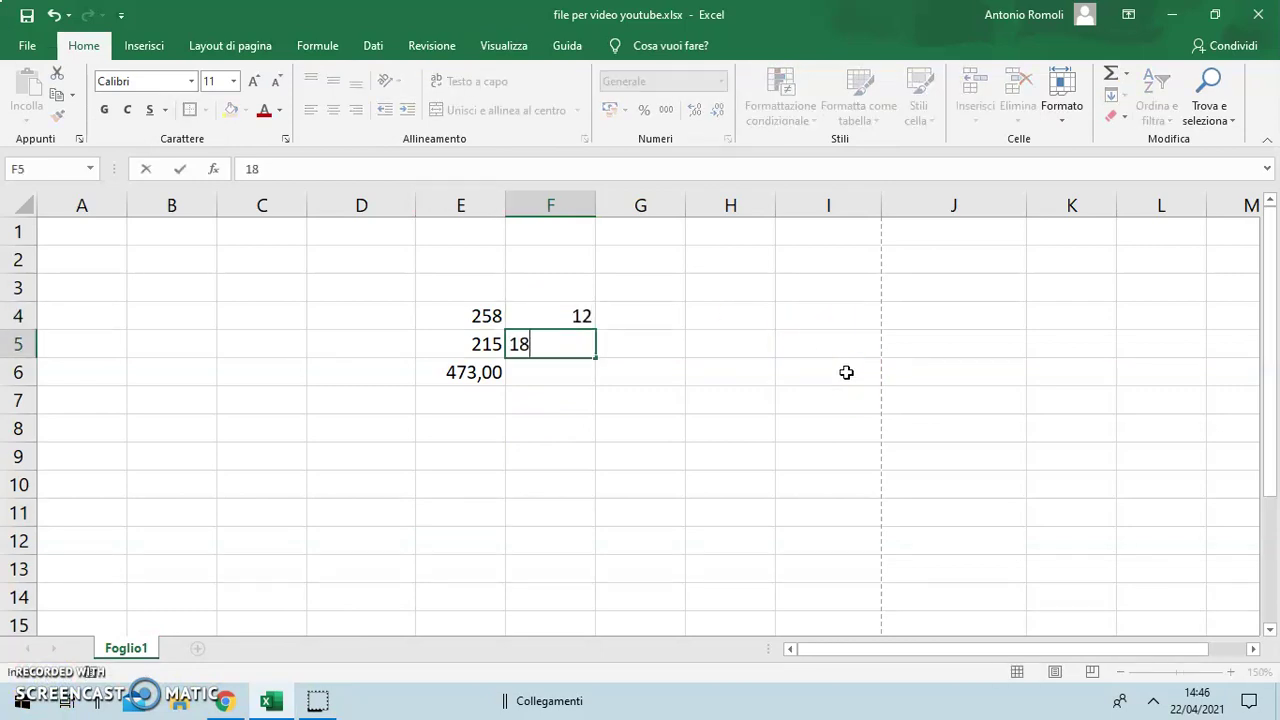
key("Return")
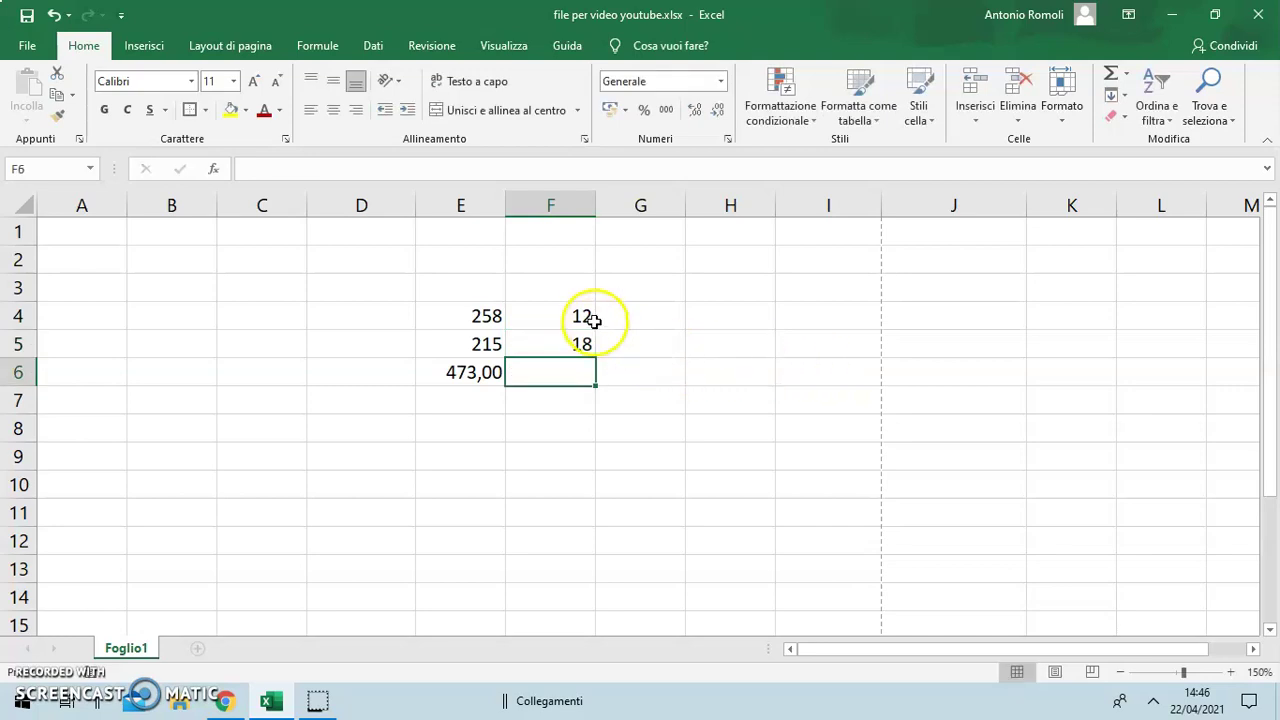
- Extend the 12, 18 pattern down to F12, ending at 60
left_click(585, 314)
left_click_drag(585, 314, 608, 543)
left_click(700, 534)
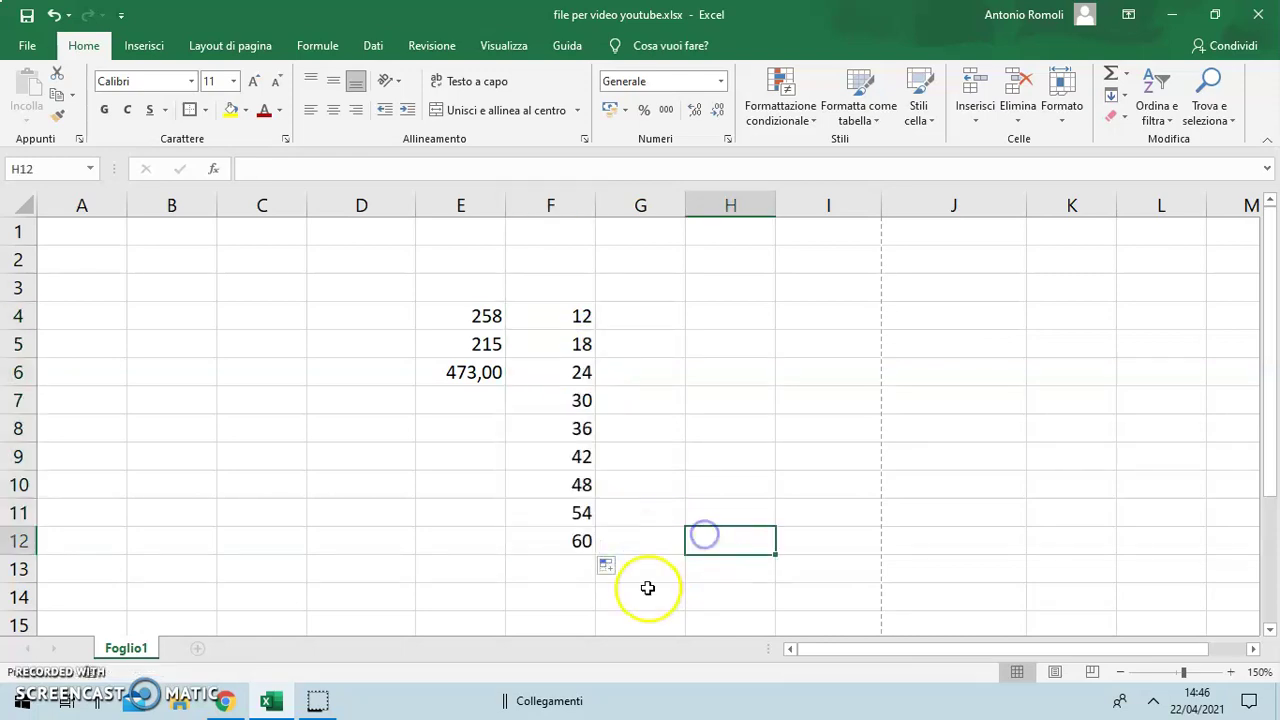
left_click(573, 569)
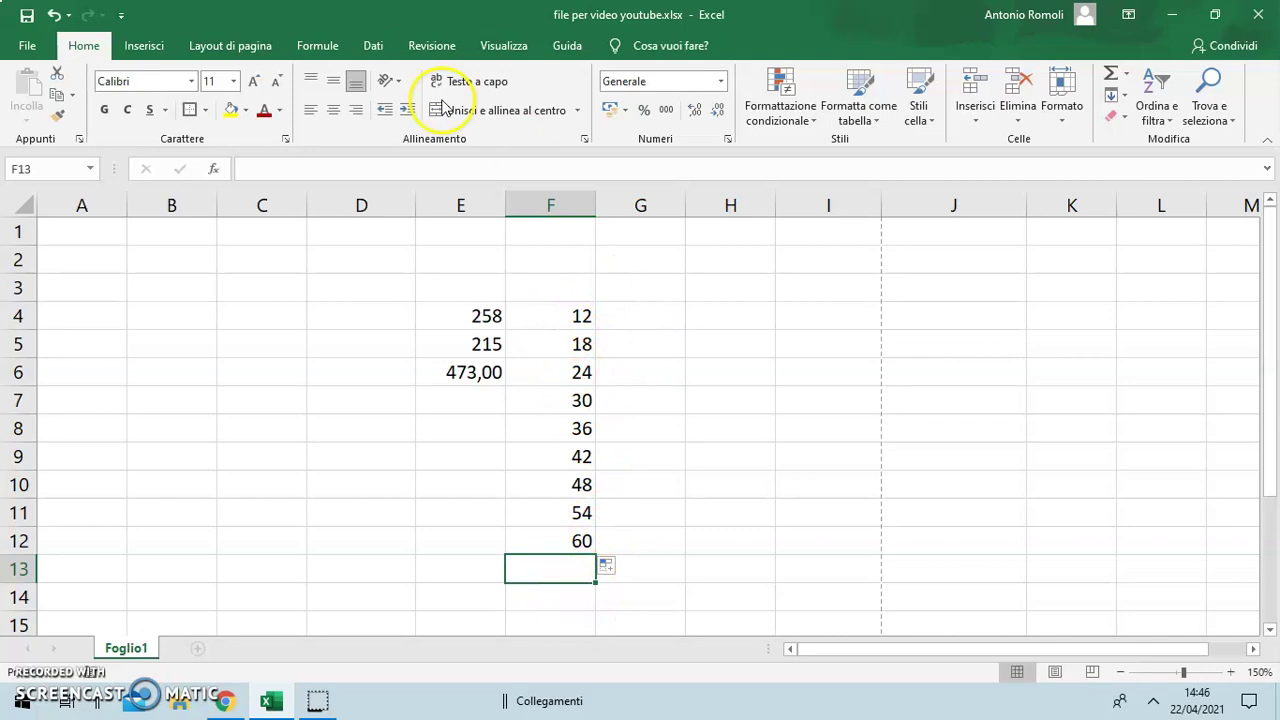
- Insert an AutoSum total of F4:F12 into F13
left_click(318, 46)
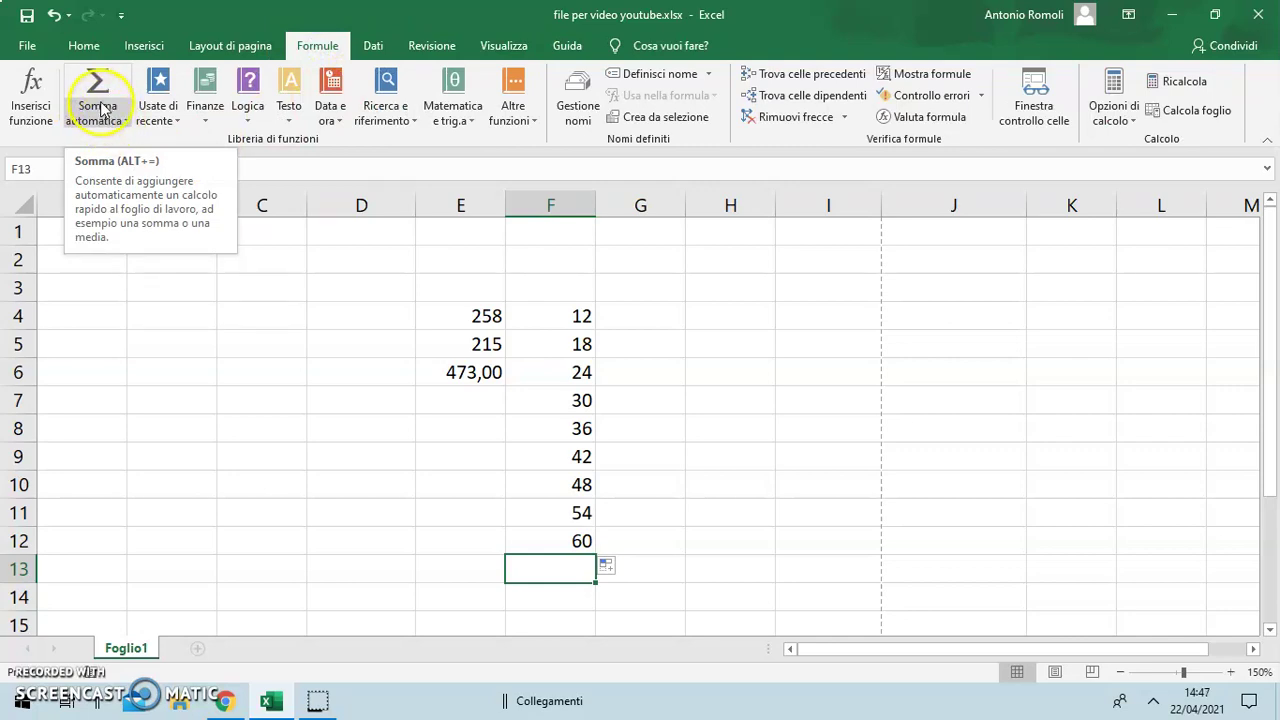
left_click(101, 107)
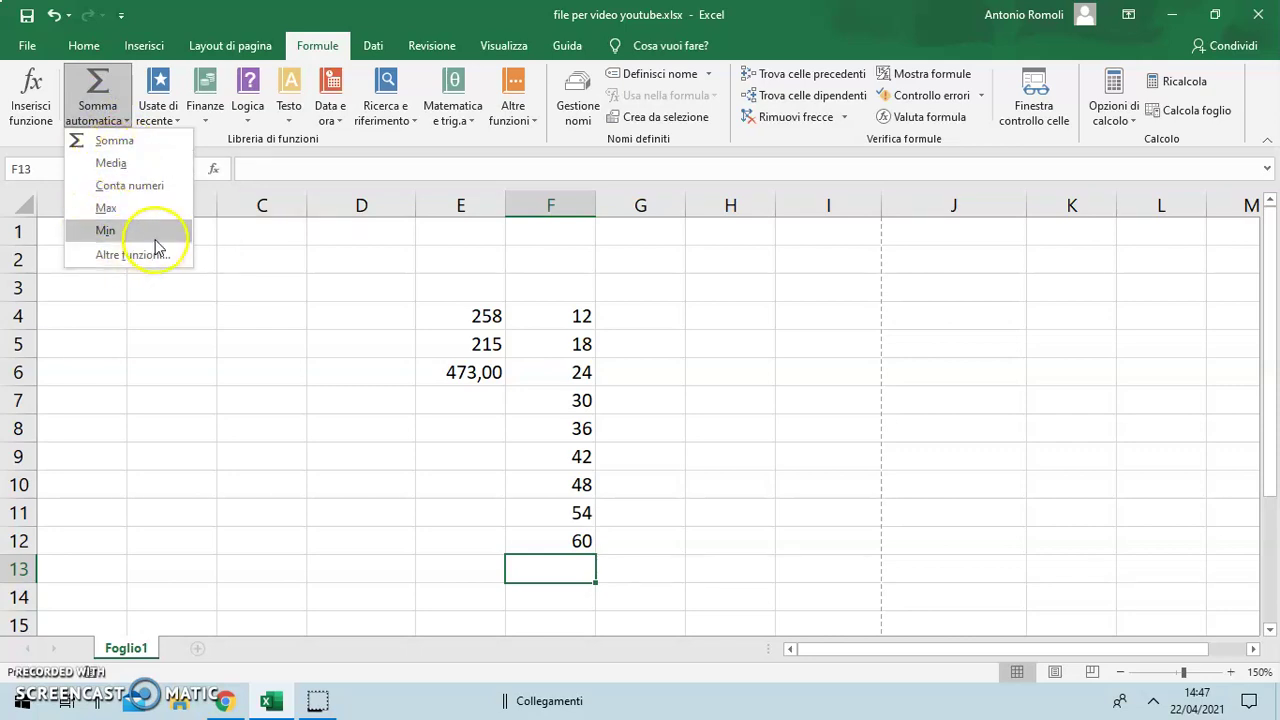
left_click(139, 140)
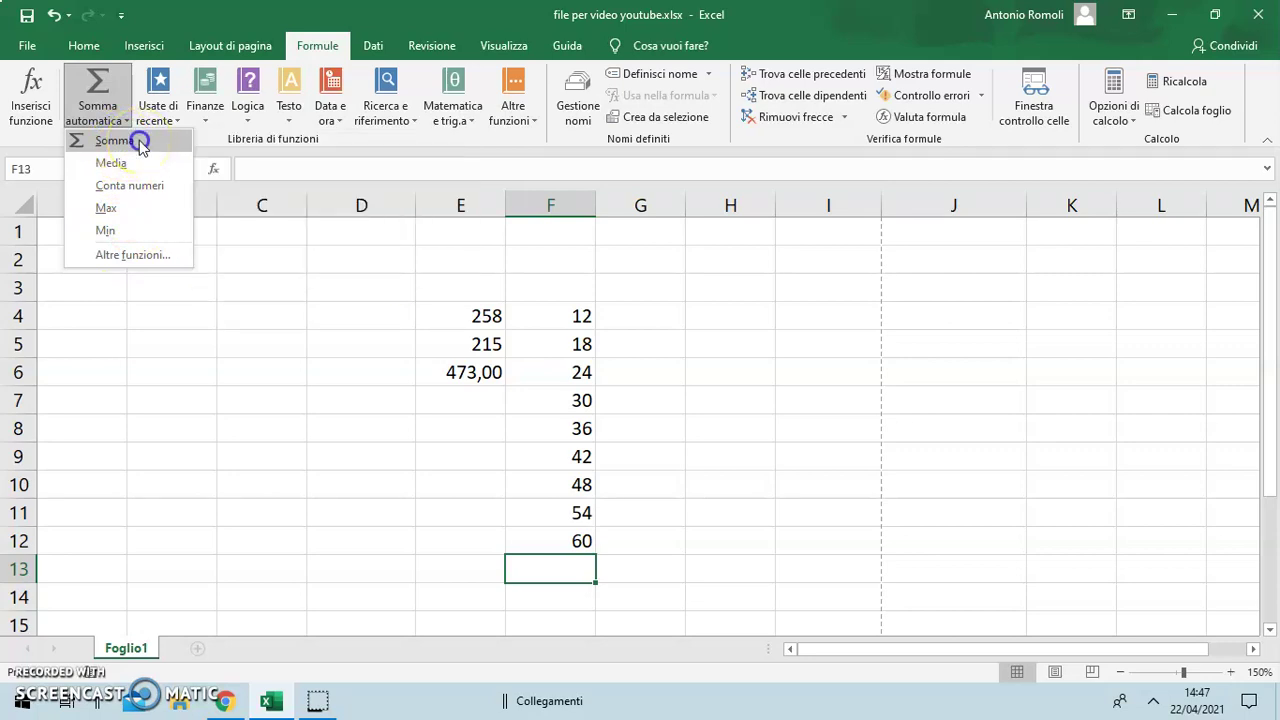
left_click(935, 490)
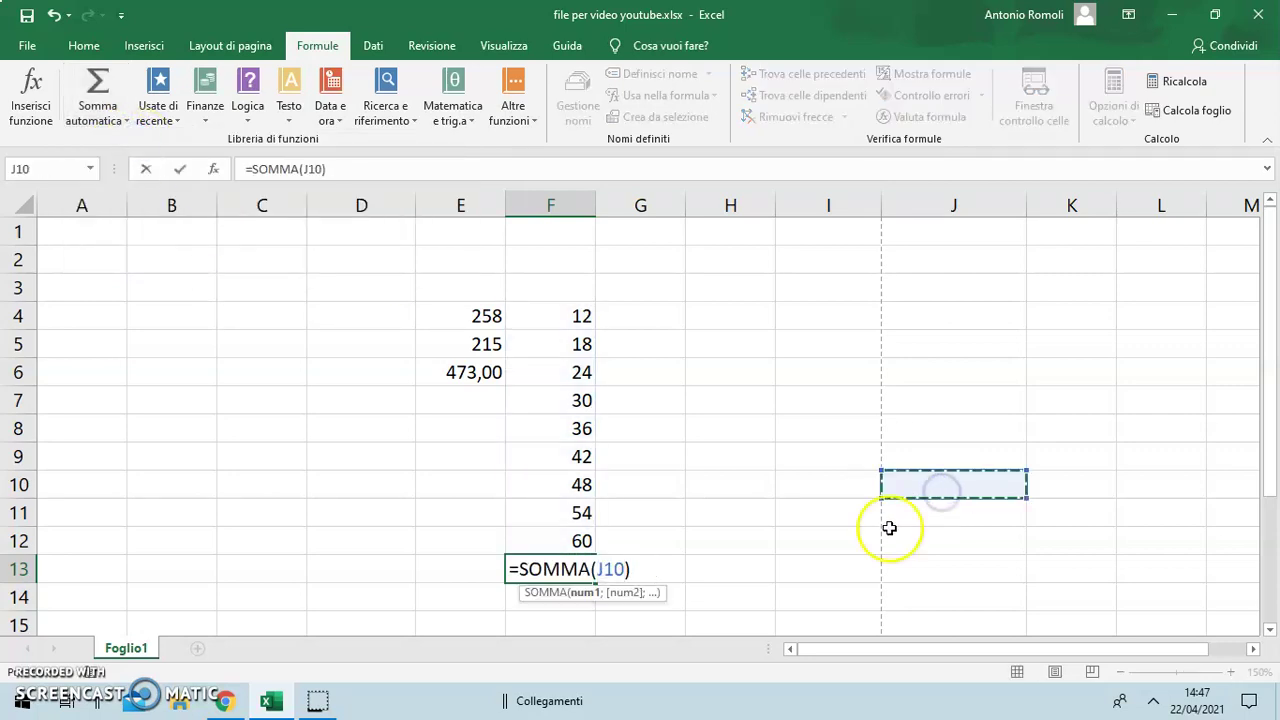
left_click(972, 485)
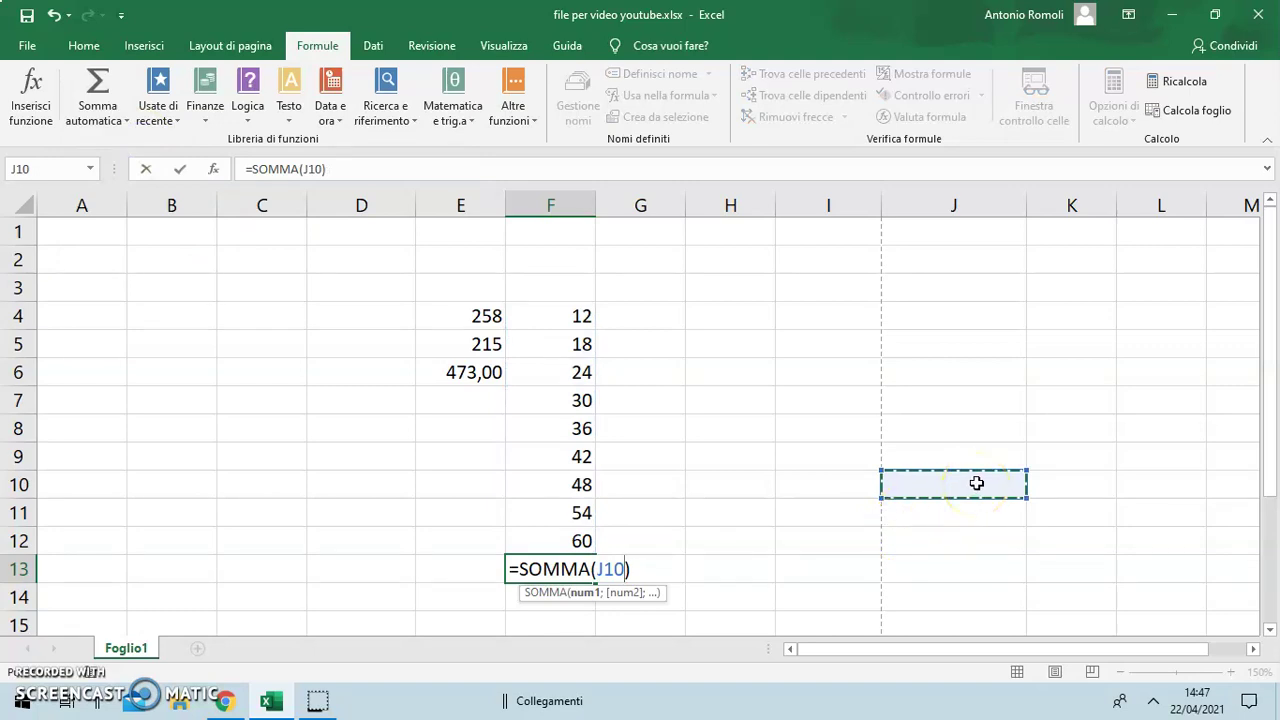
key("ctrl+z")
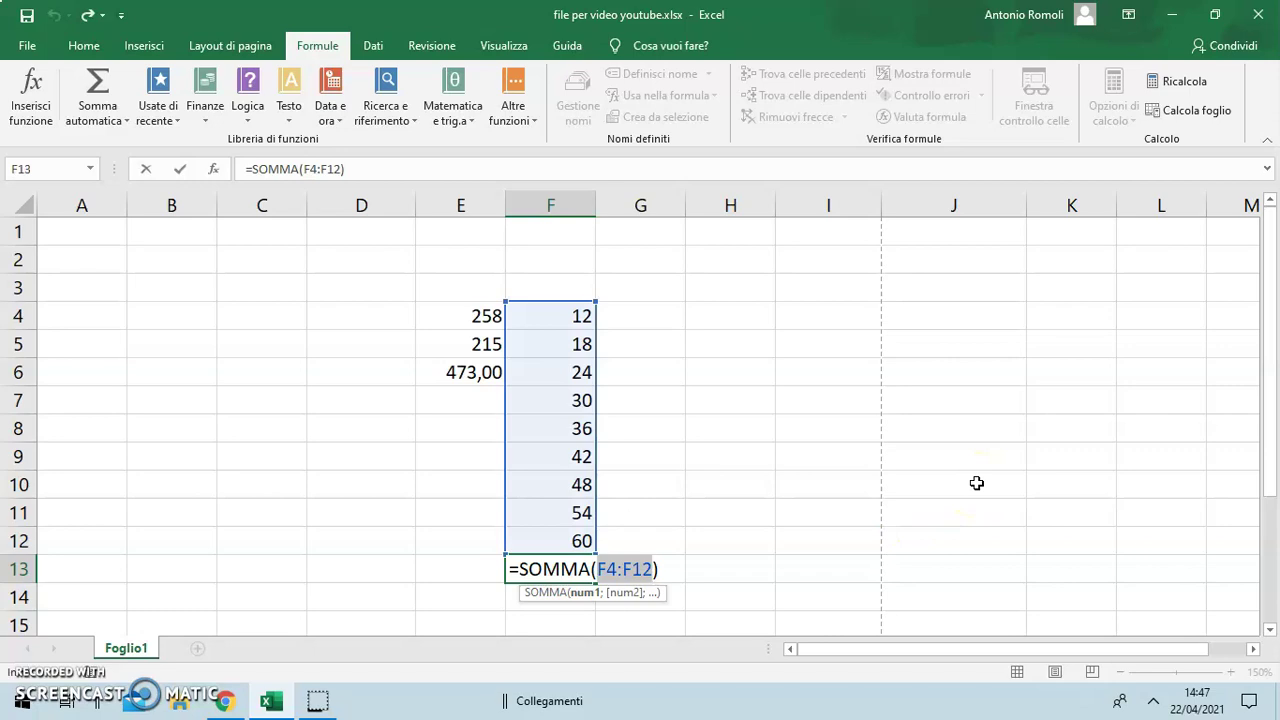
key("Return")
- Change F9 from 42 to 28 so the F13 total becomes 310
left_click(559, 461)
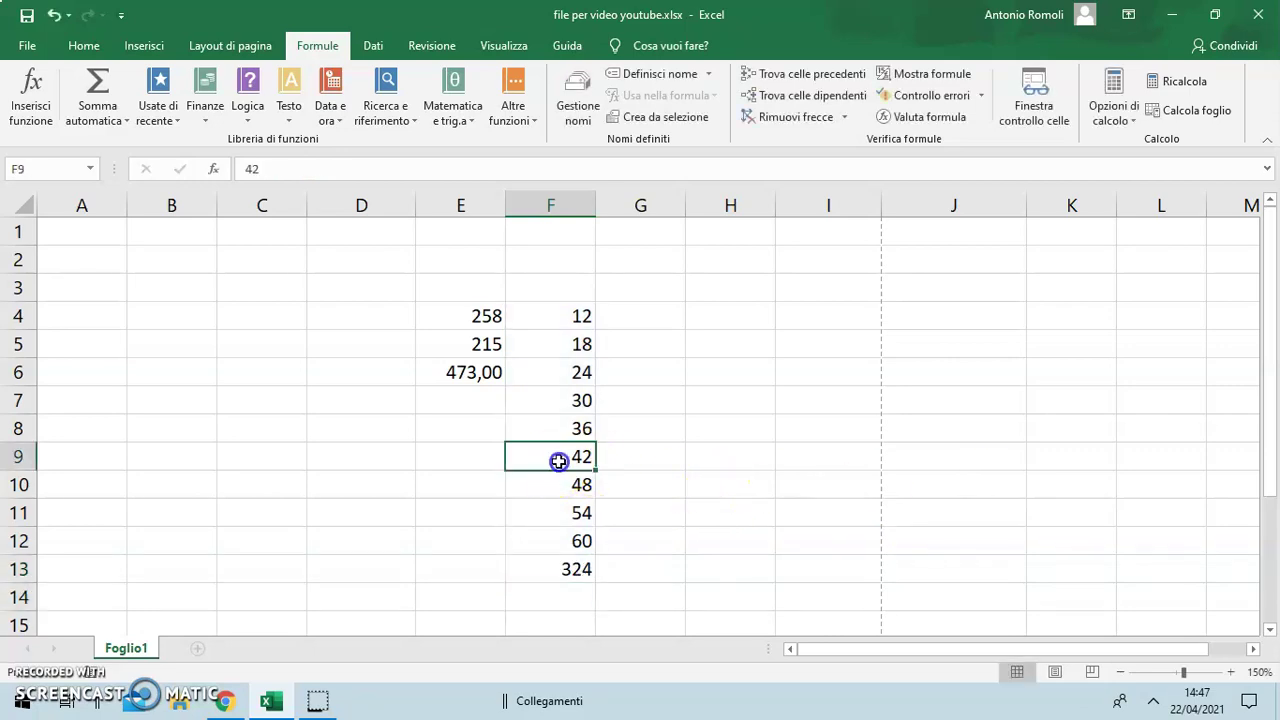
type("28")
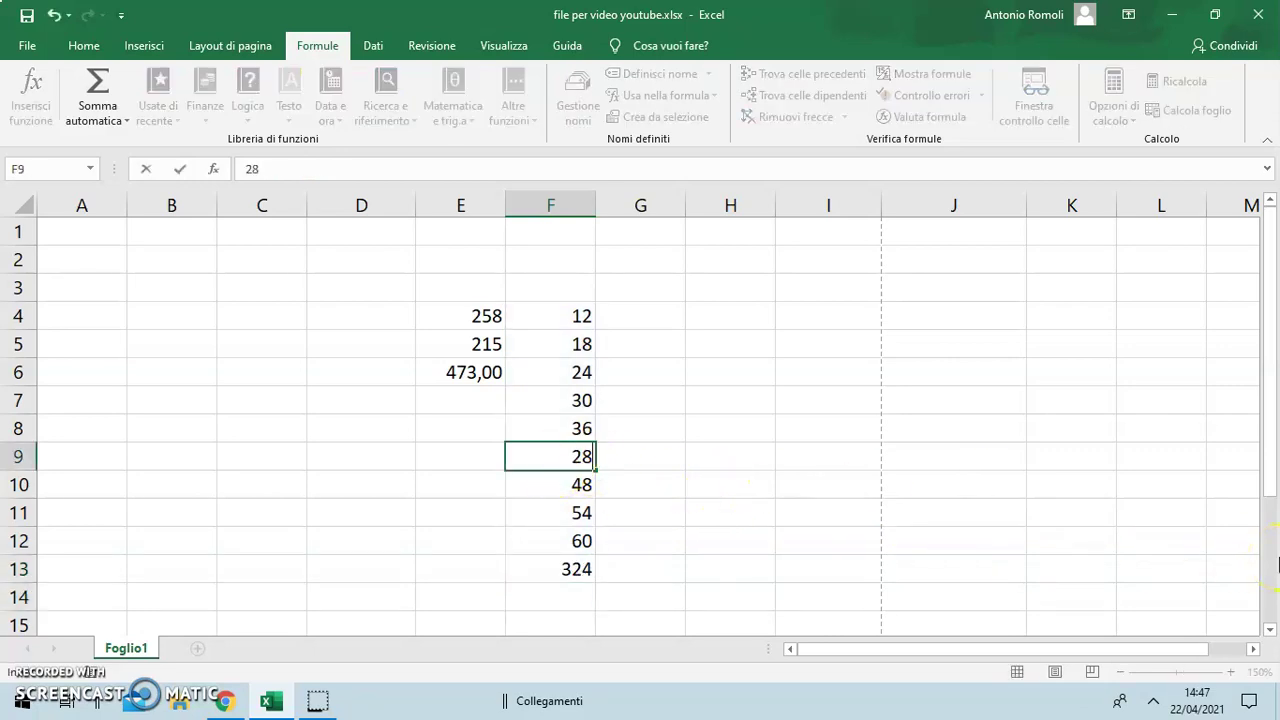
key("Return")
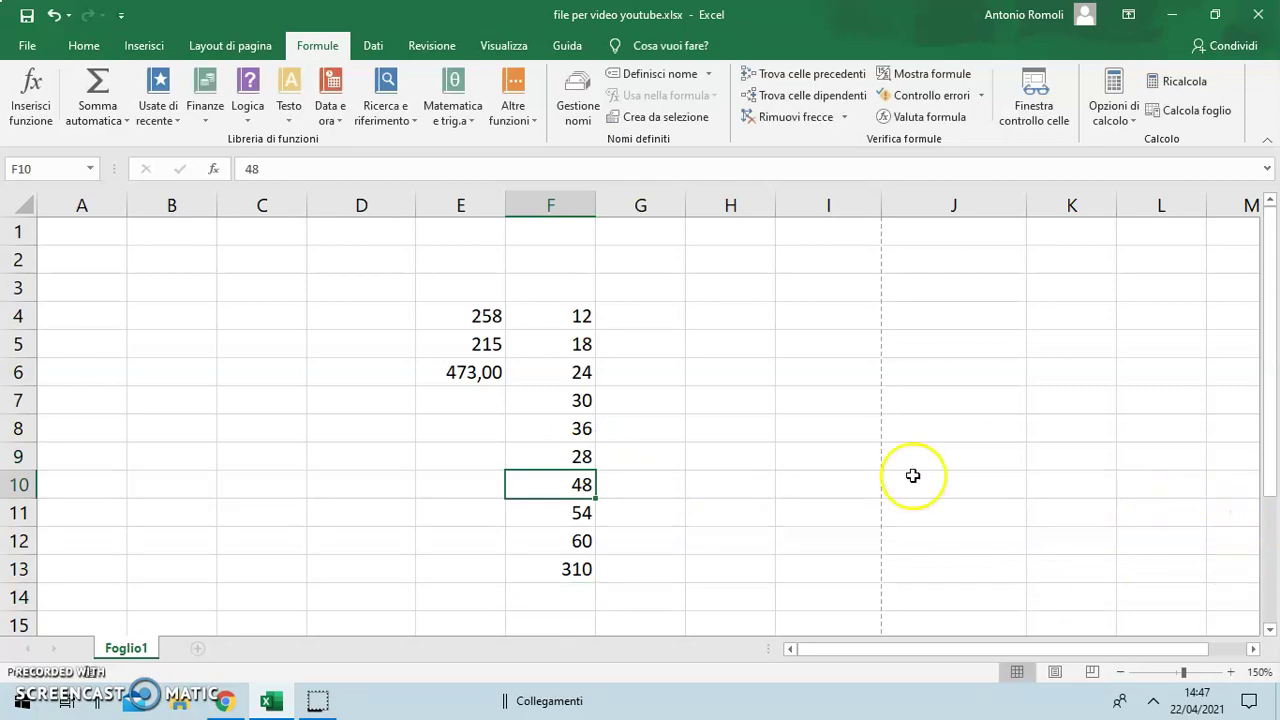
left_click(565, 572)
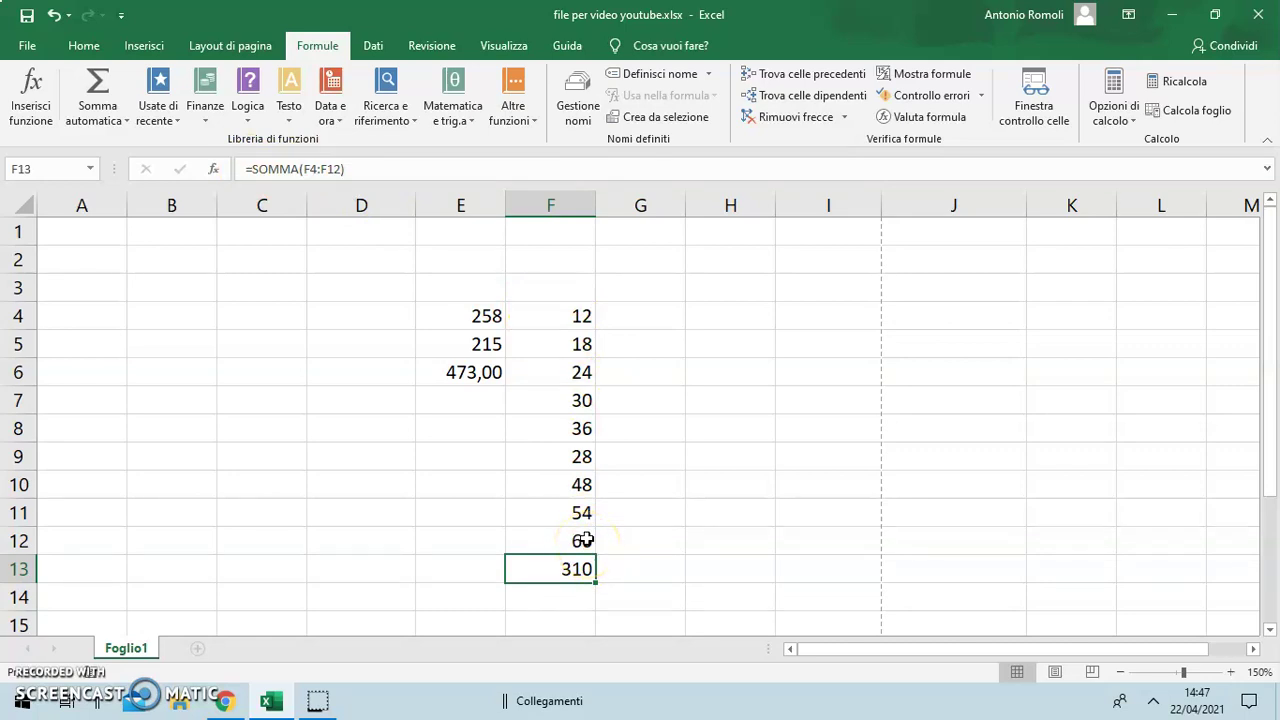
- Enter 25 and 51 in G4:G5 and extend the series down to 233 in G12
left_click(664, 318)
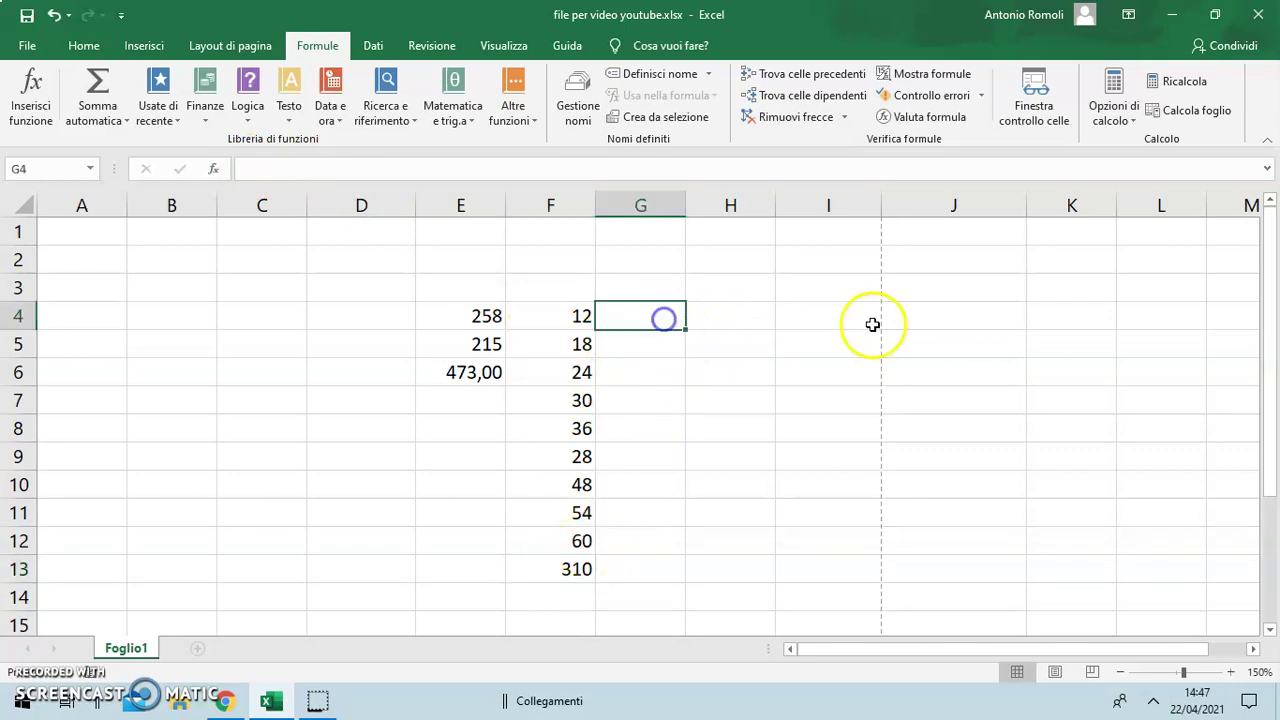
type("25")
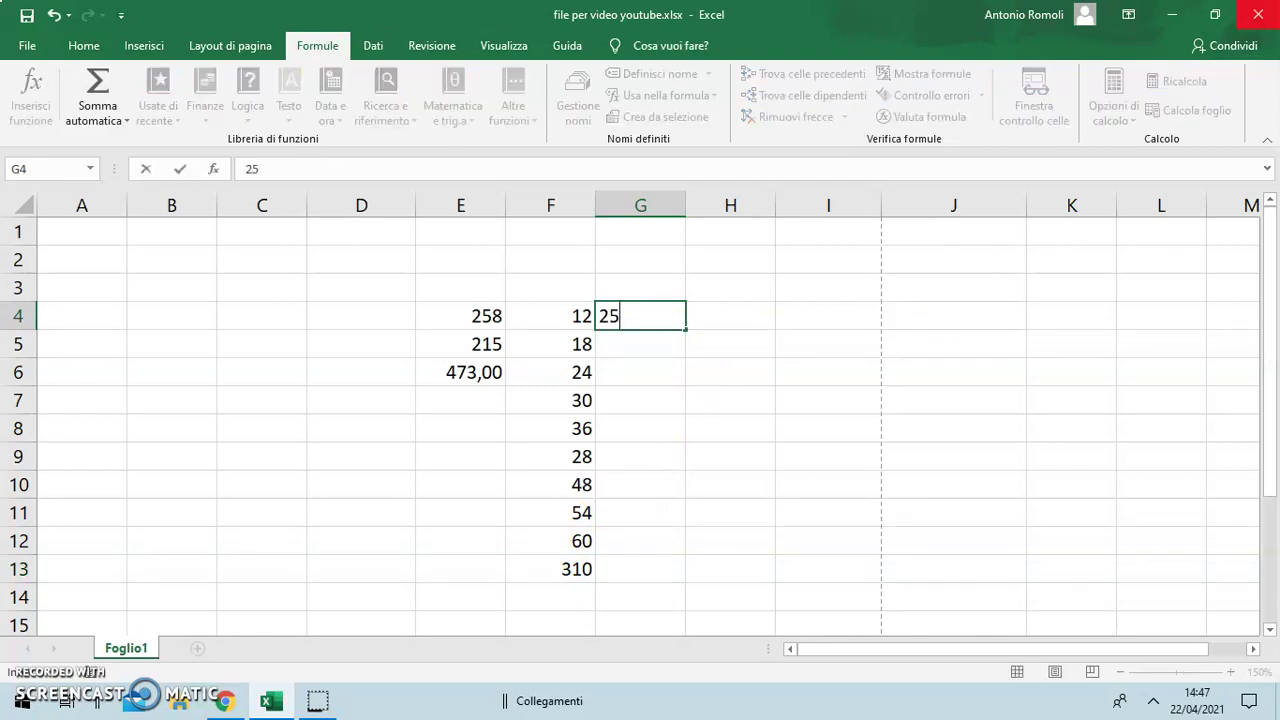
key("Return")
type("51")
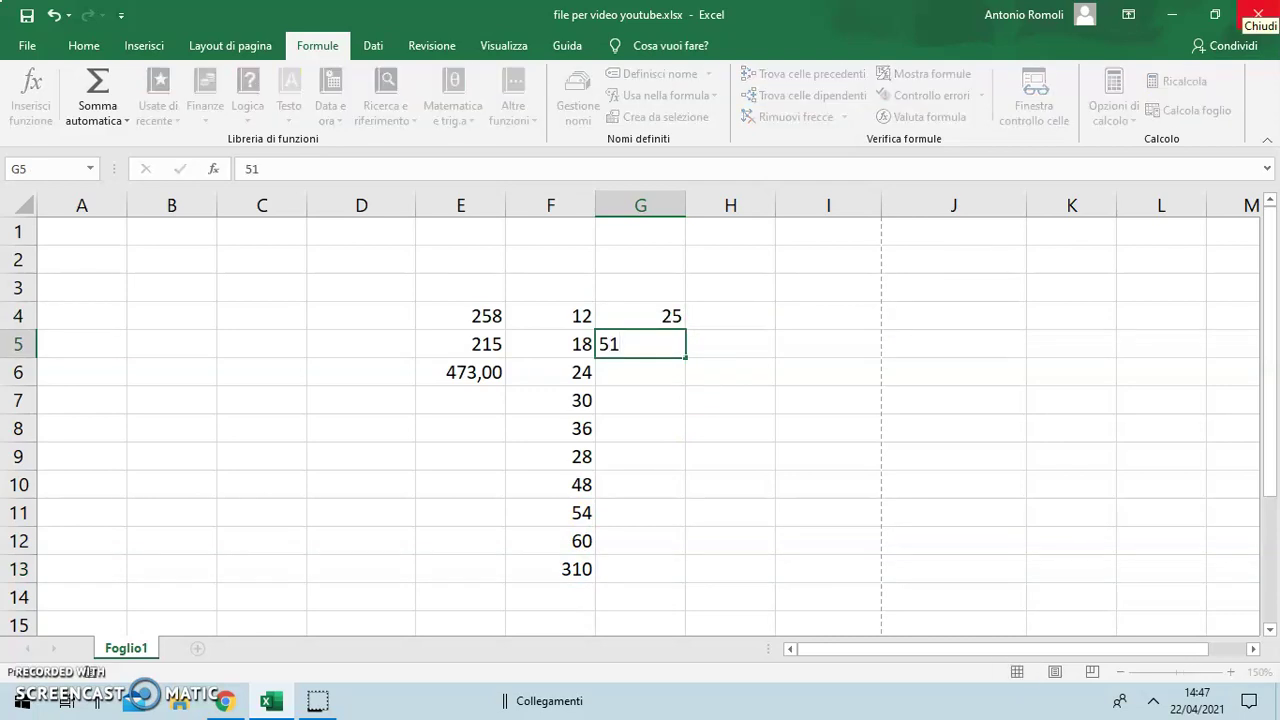
key("Return")
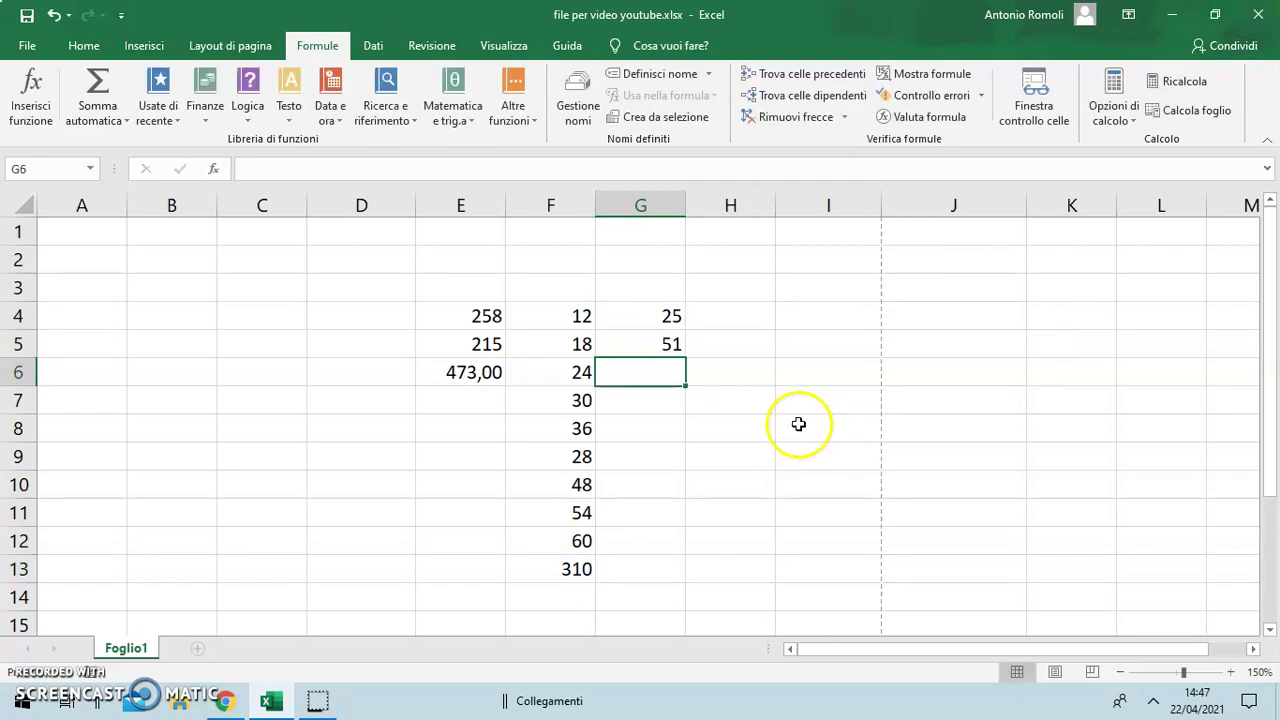
left_click(666, 312)
left_click_drag(666, 312, 697, 552)
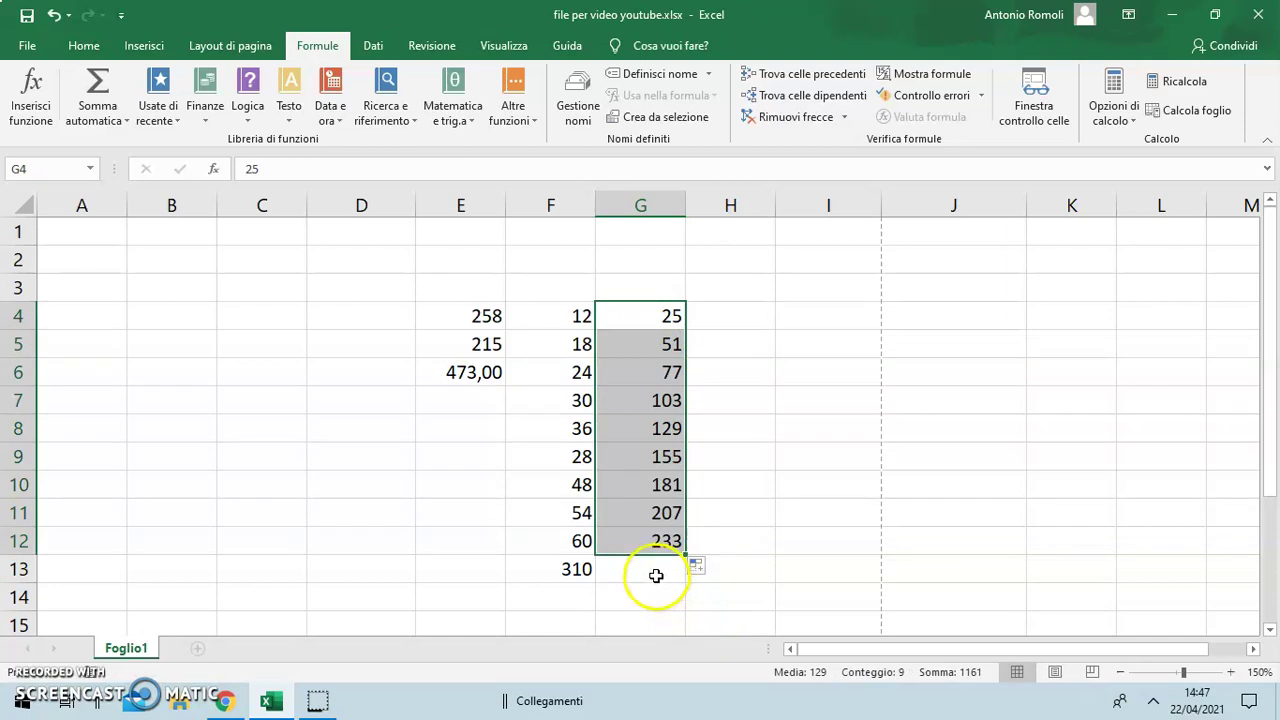
left_click(656, 572)
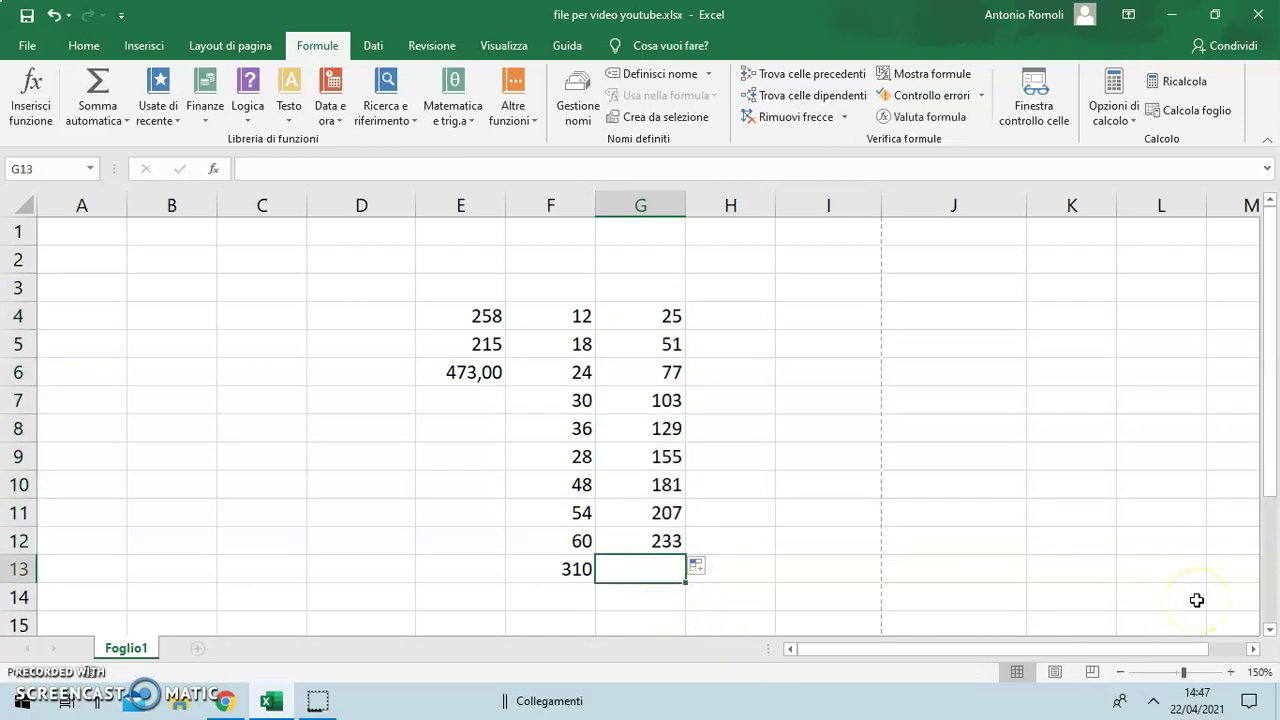
- Enter =SOMMA(G4:G12) in G13 to total column G
type("=s")
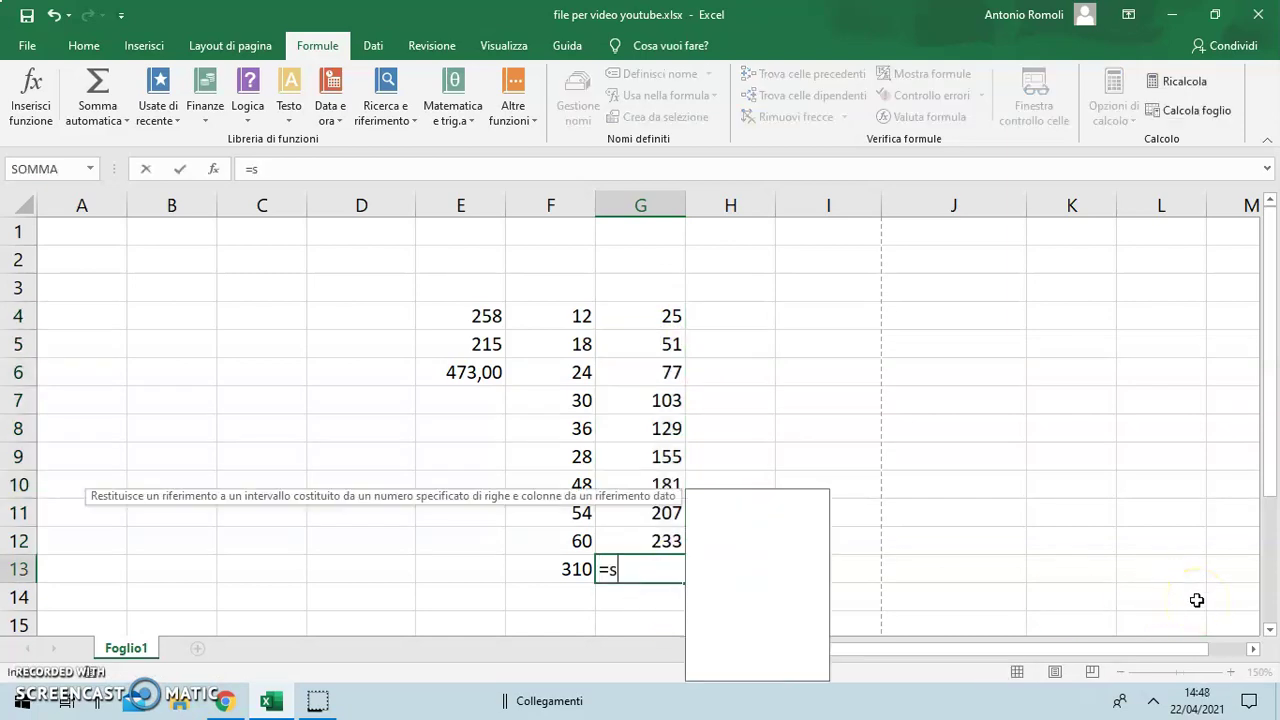
type("omma")
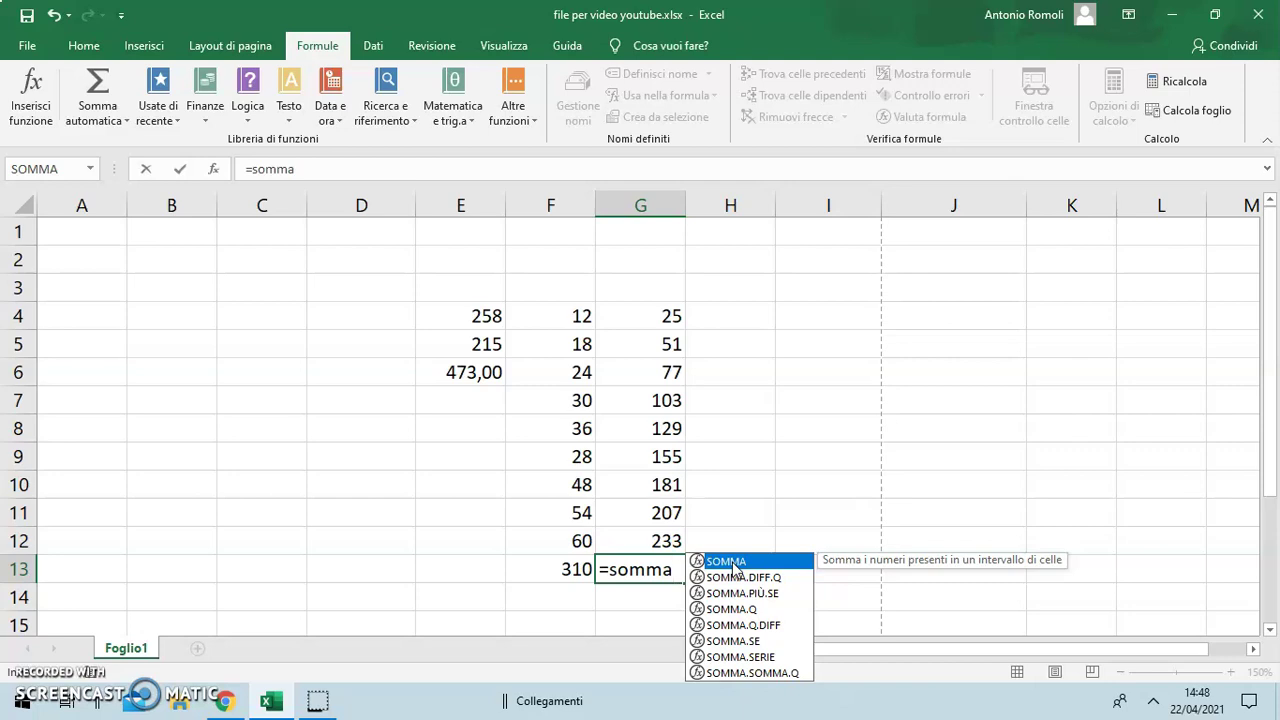
type("(")
left_click_drag(629, 312, 641, 511)
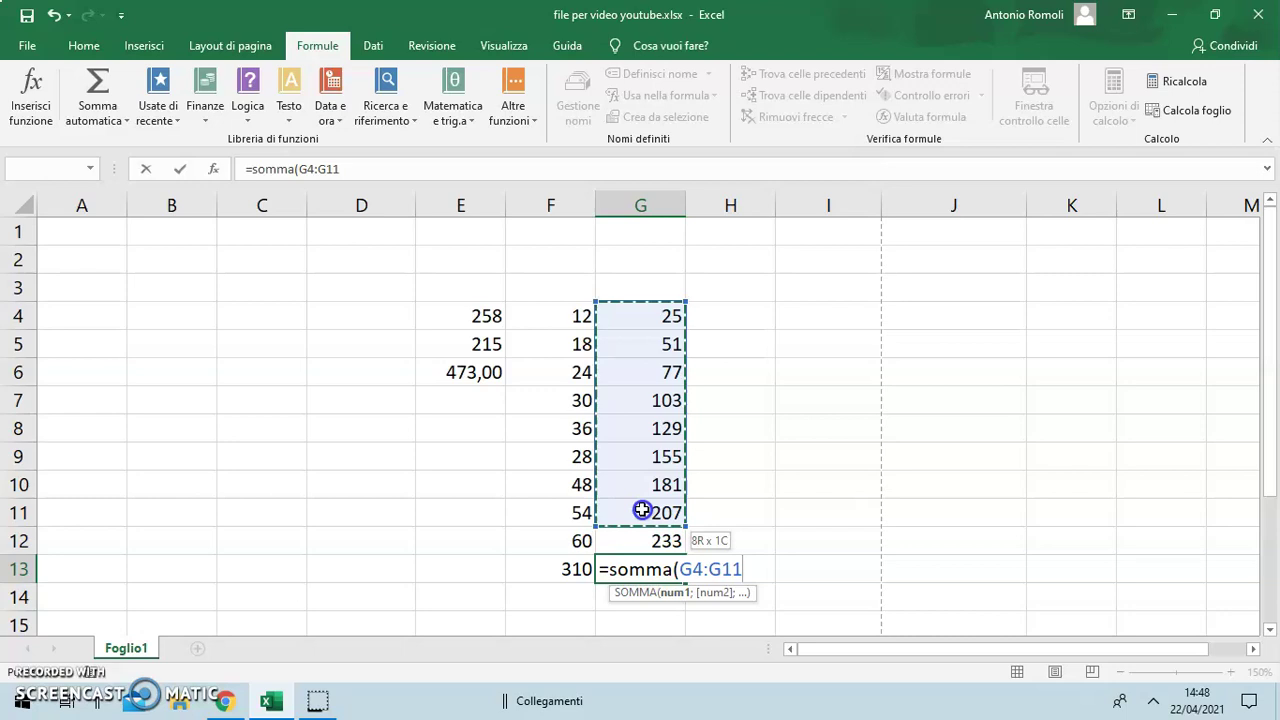
left_click_drag(641, 512, 643, 530)
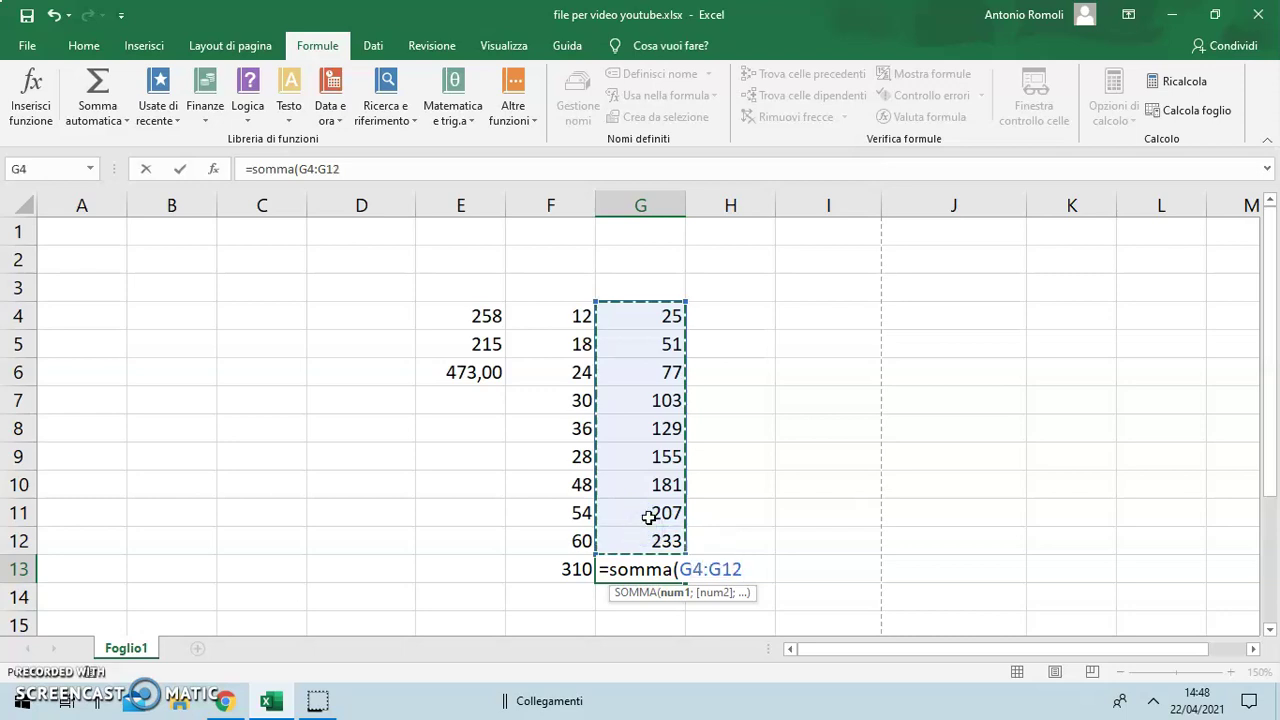
type(")")
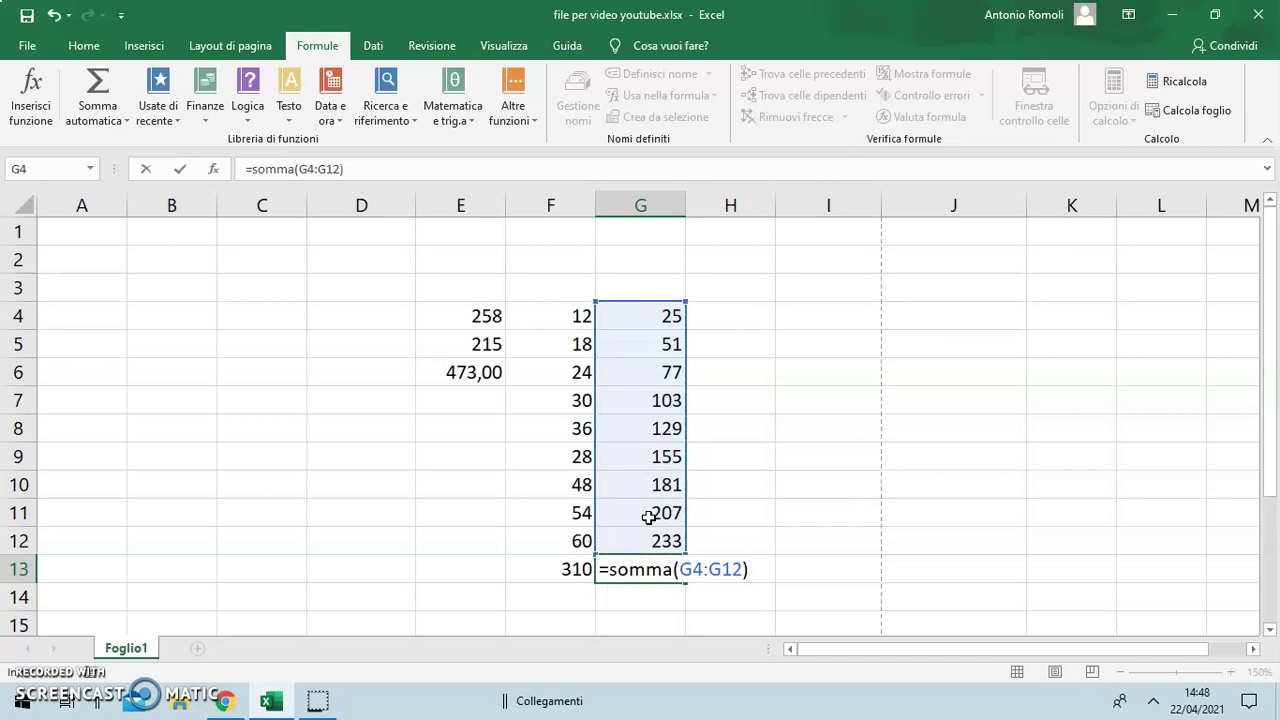
key("Return")
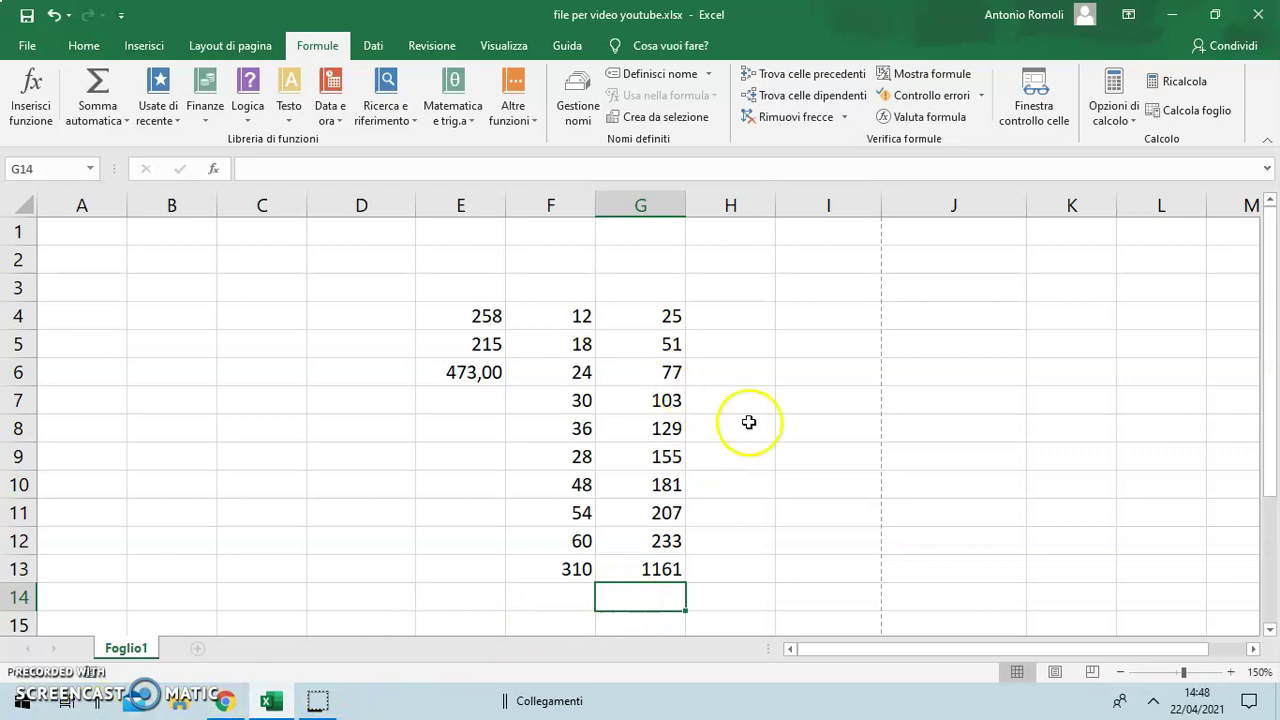
- Clear all numbers and totals from F4:G13
left_click(811, 455)
left_click(556, 320)
left_click_drag(556, 320, 655, 570)
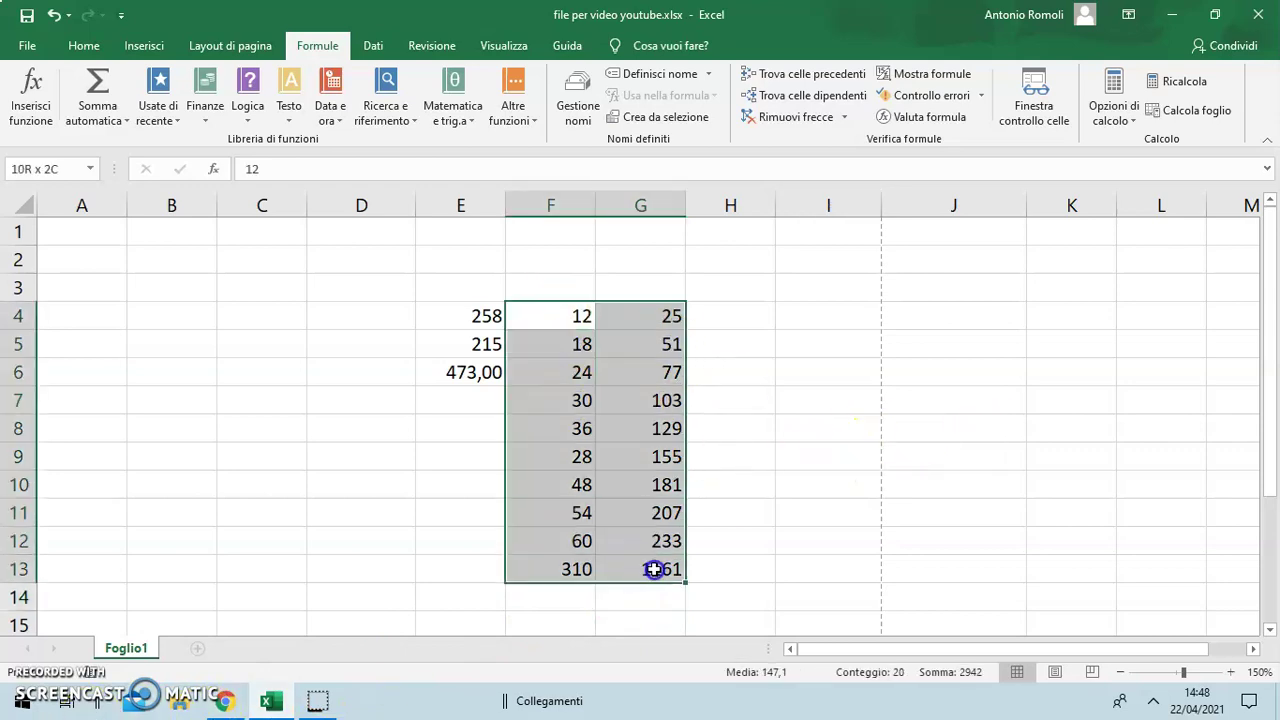
key("Delete")
left_click(903, 565)
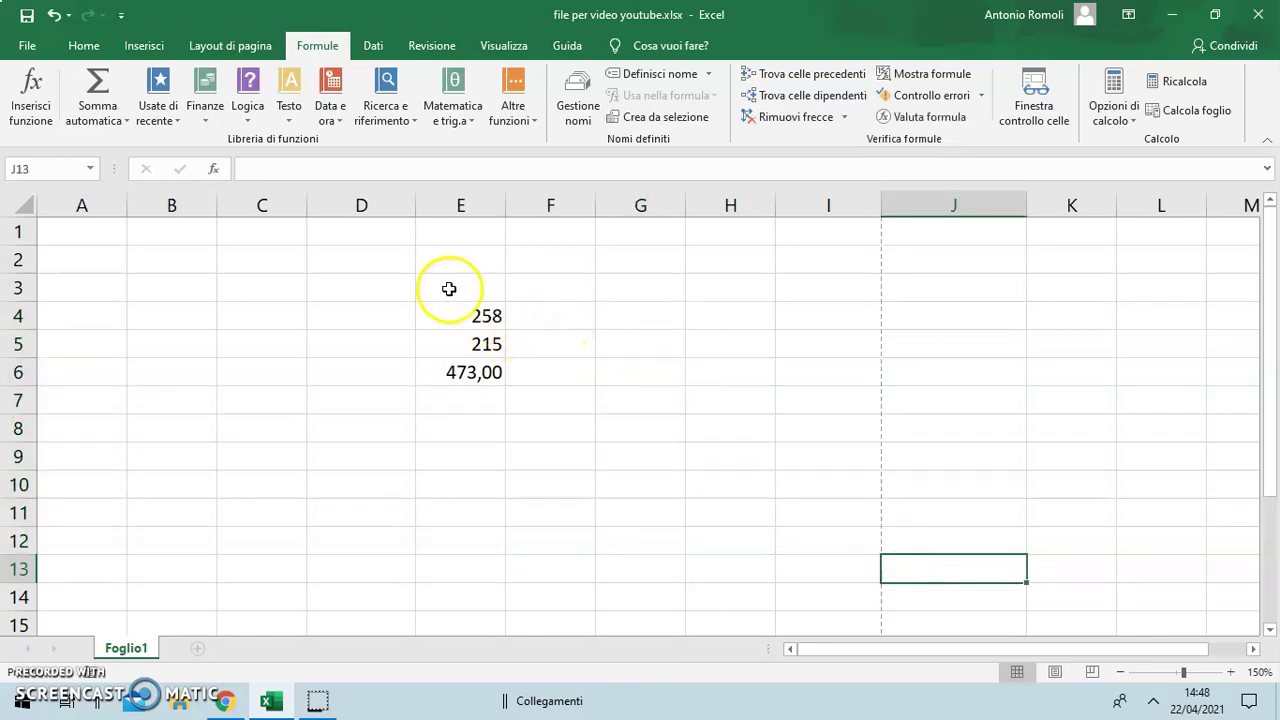
left_click(446, 287)
- Enter the headers somma in E3 and sottrazione in F3
type("somma")
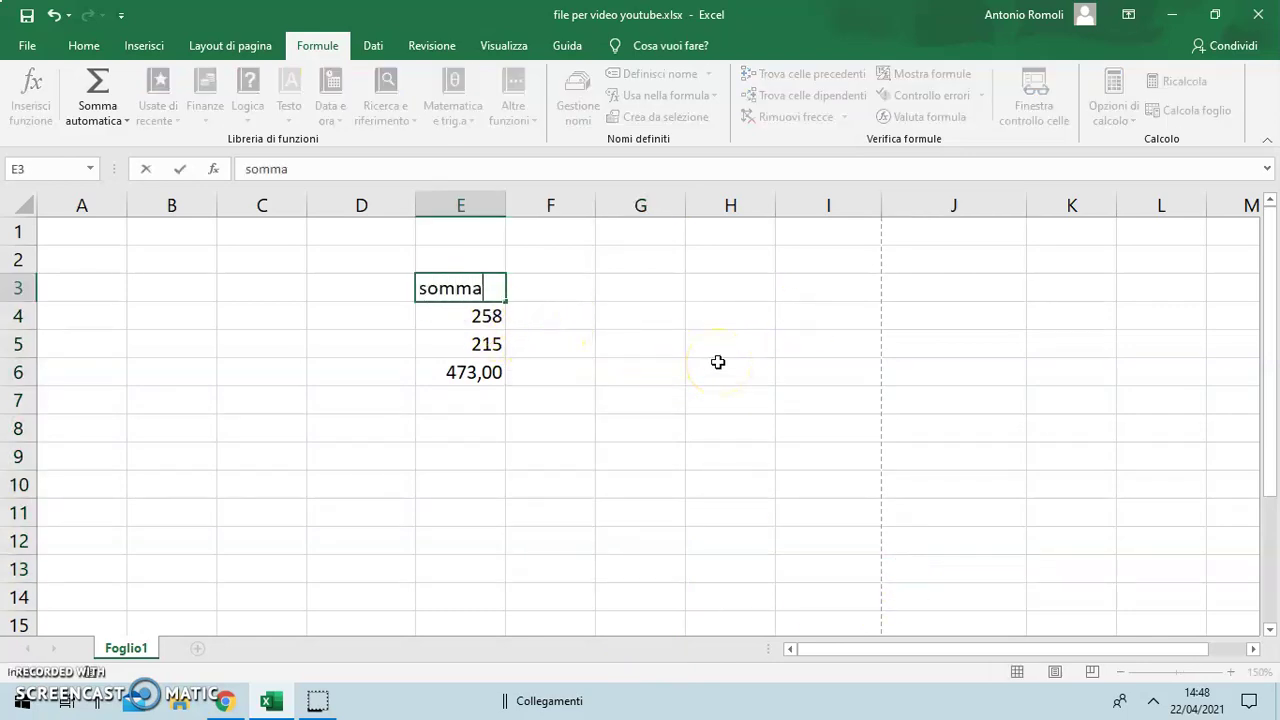
left_click(718, 364)
left_click(562, 300)
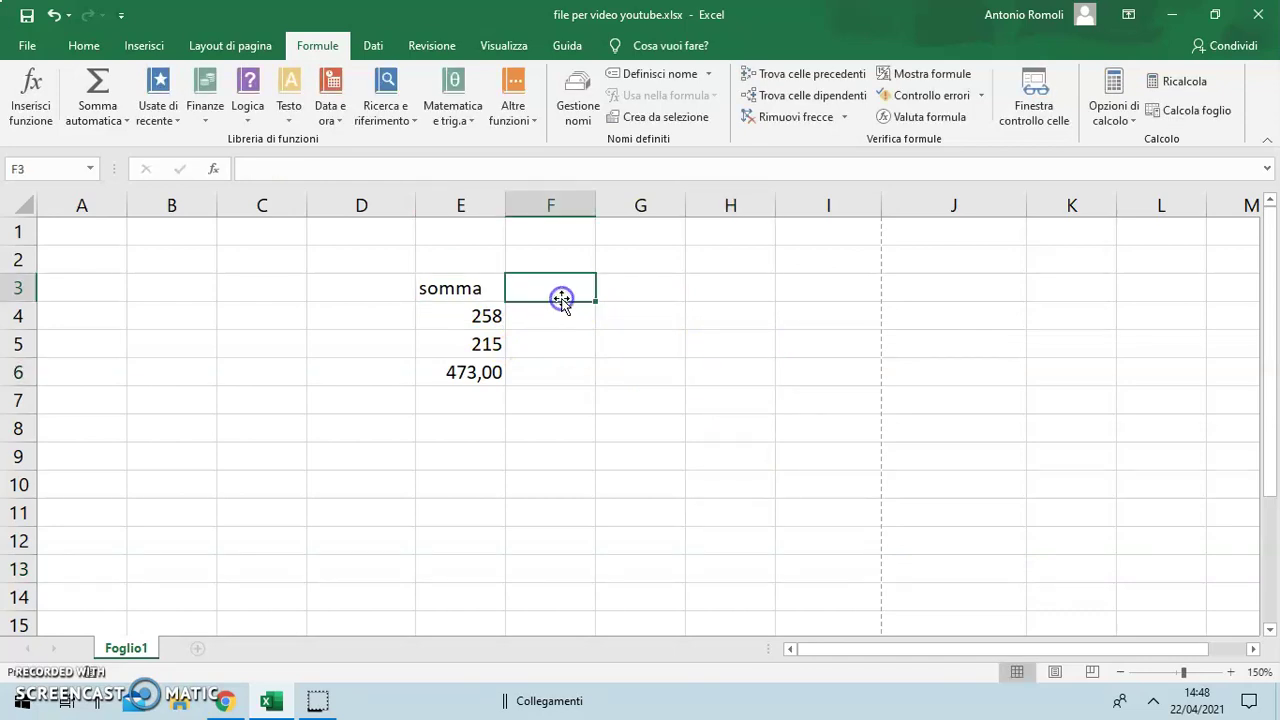
type("so")
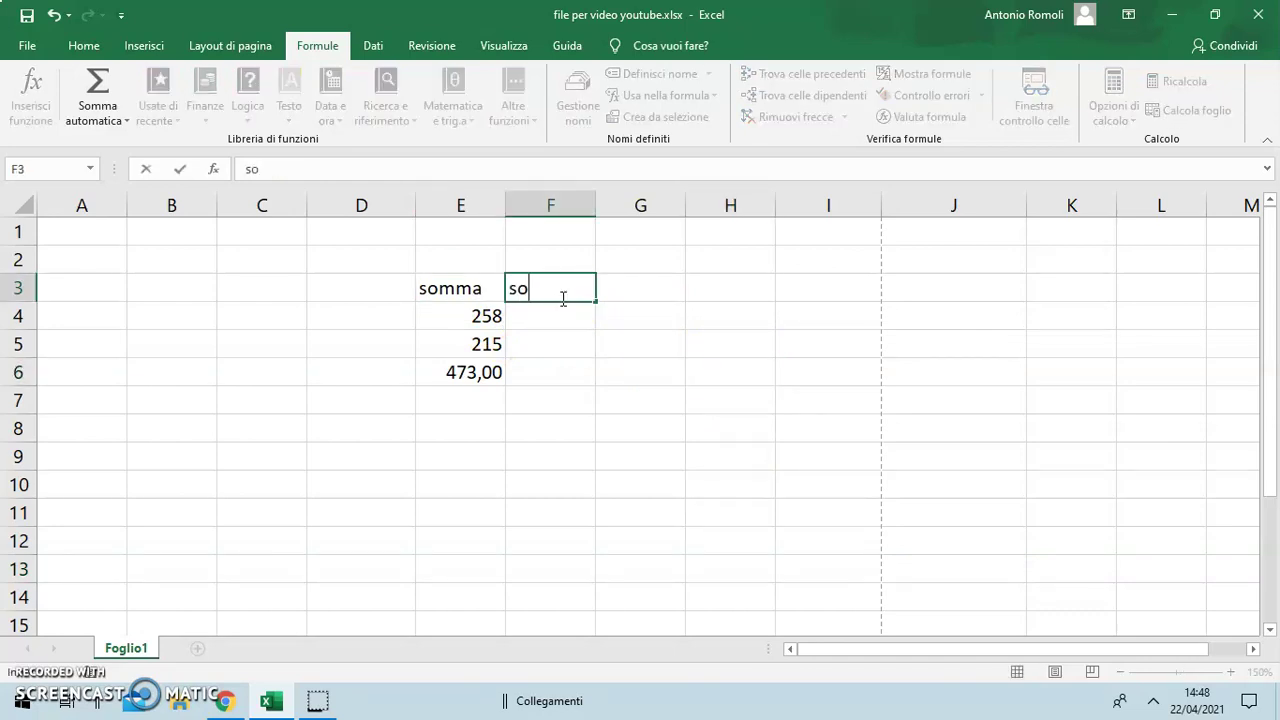
type("ttrazione")
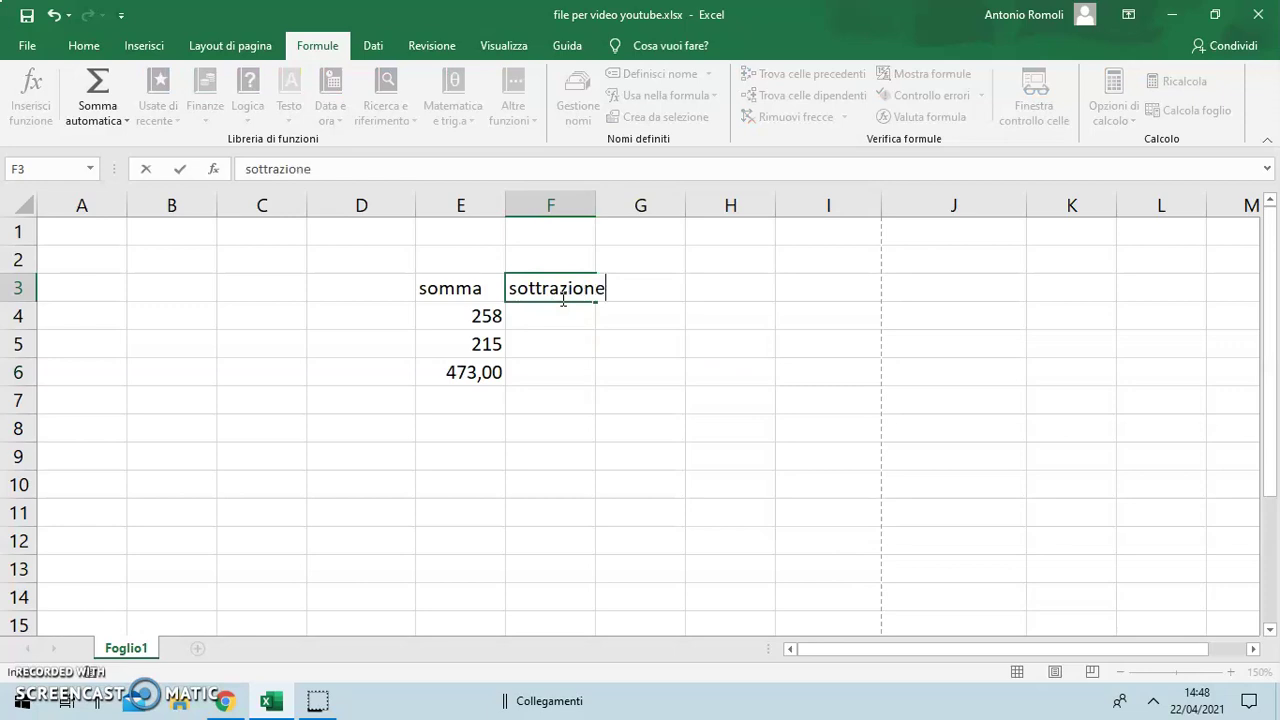
left_click(758, 398)
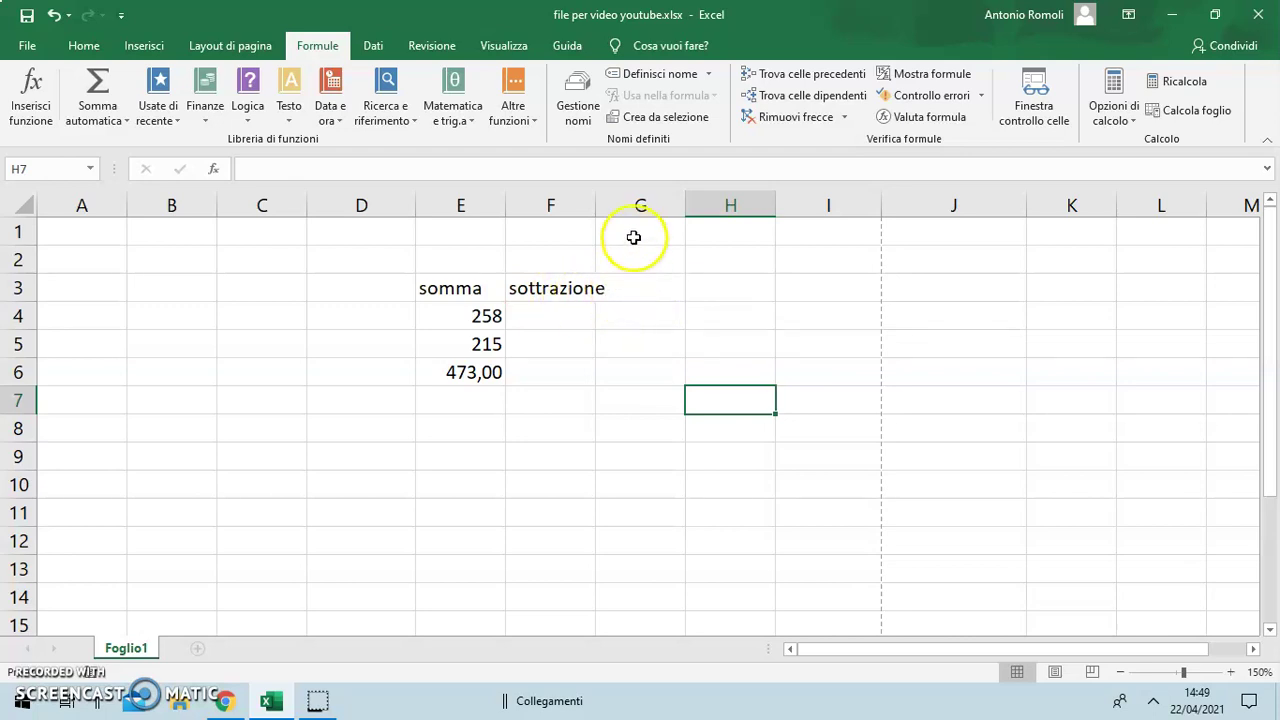
- Auto-fit column F to the width of the sottrazione header
left_click(641, 288)
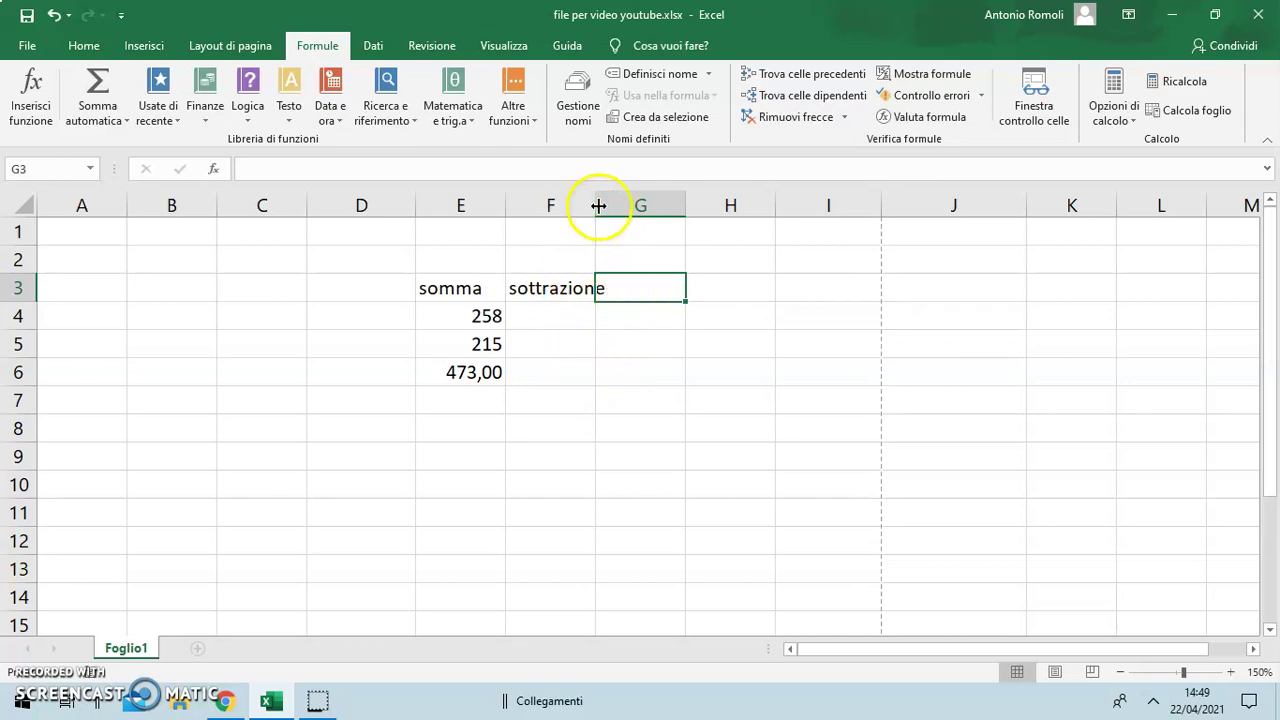
left_click_drag(594, 205, 586, 208)
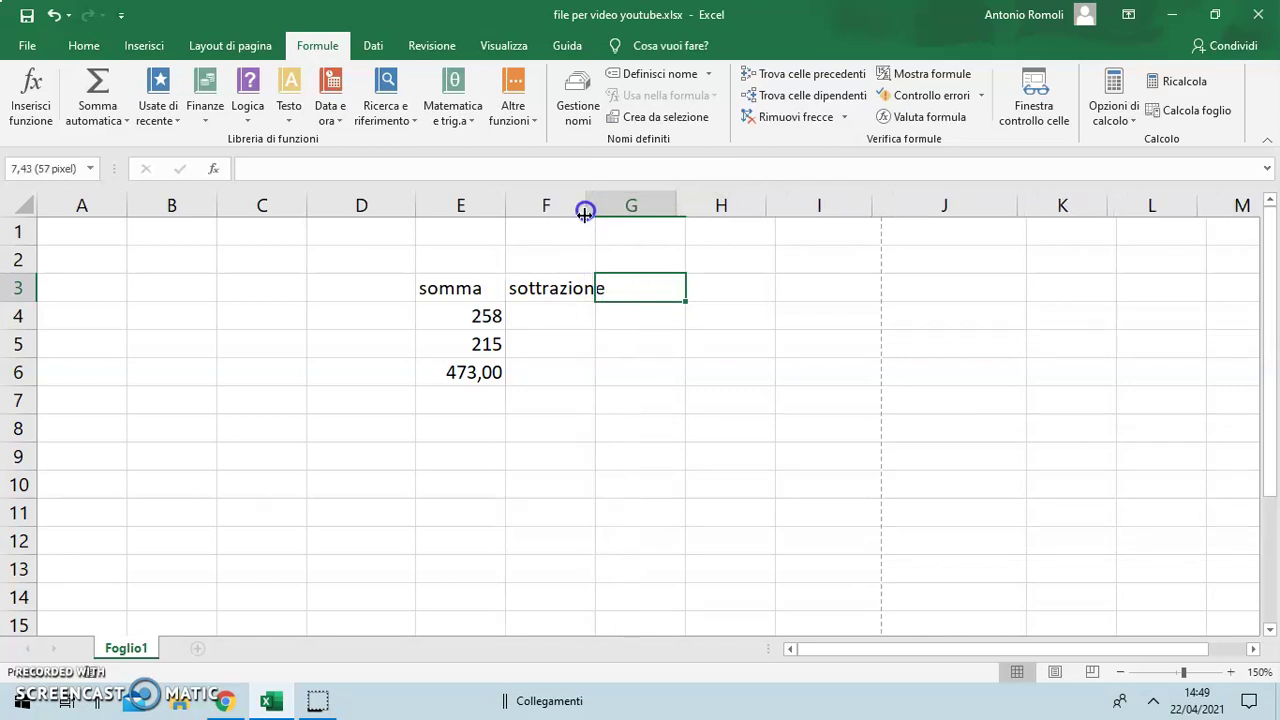
left_click(877, 349)
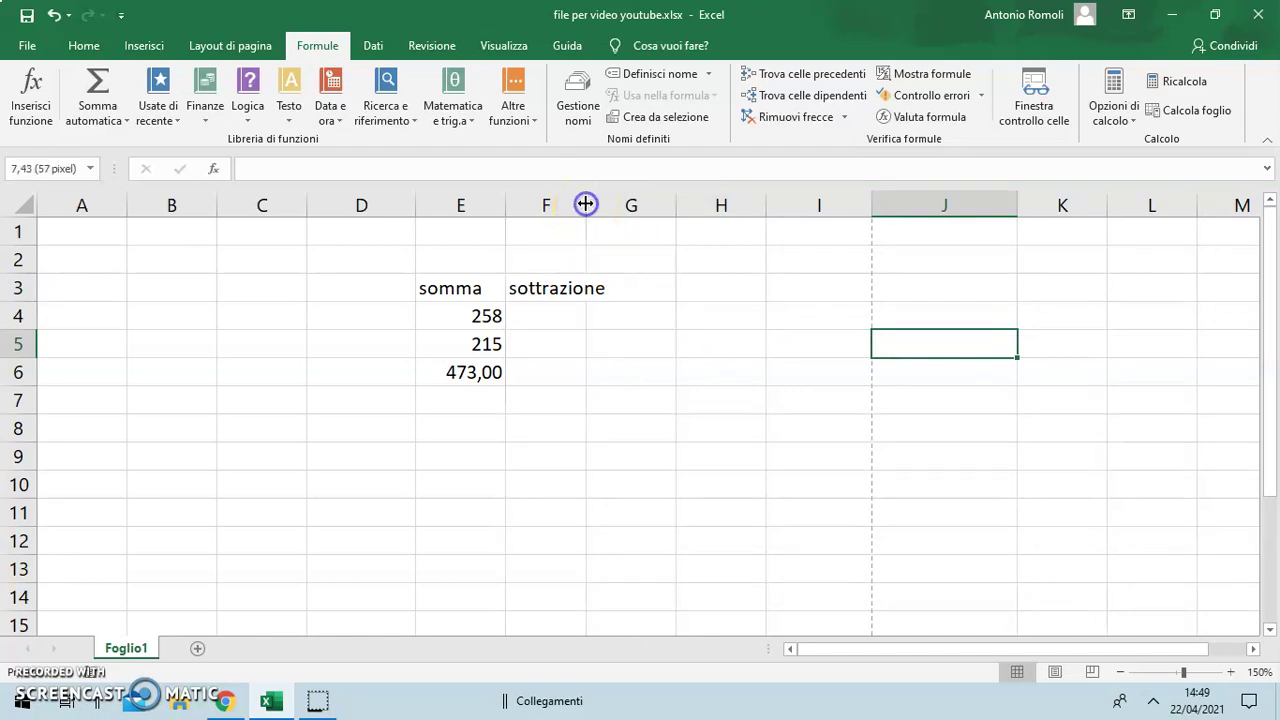
double_click(585, 204)
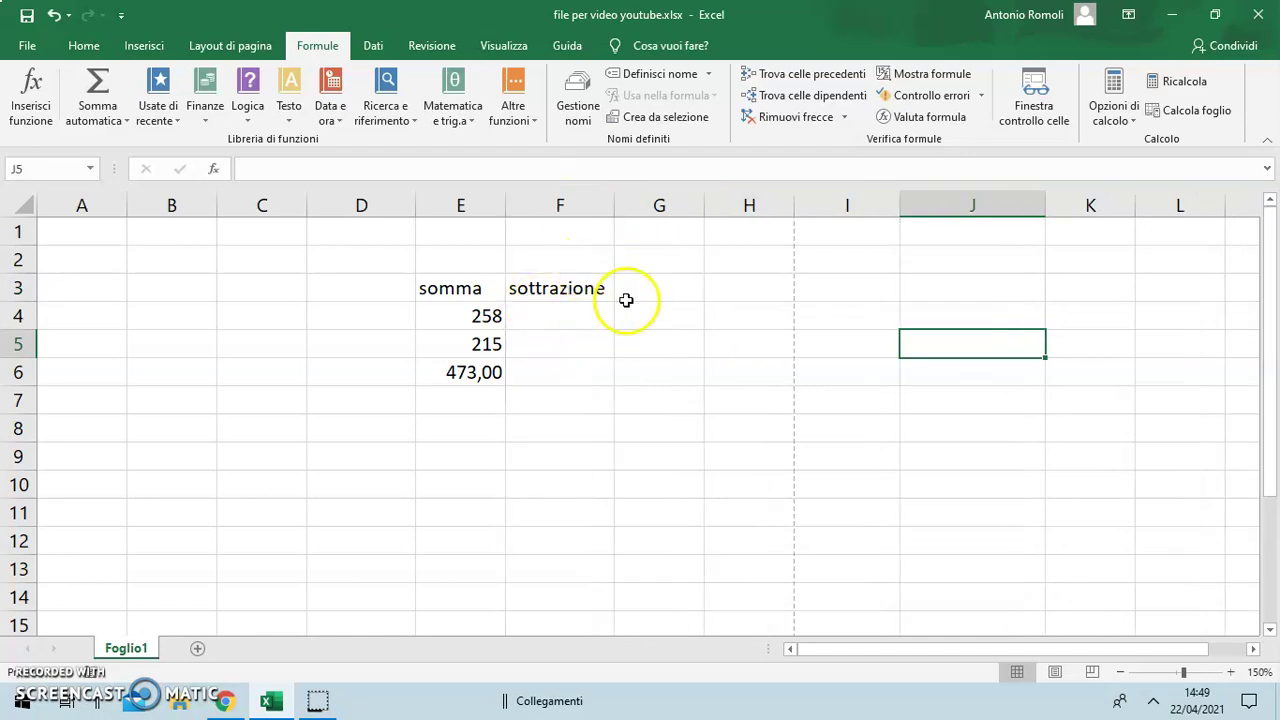
- Enter 12547 in F4 and 855 in F5
left_click(572, 318)
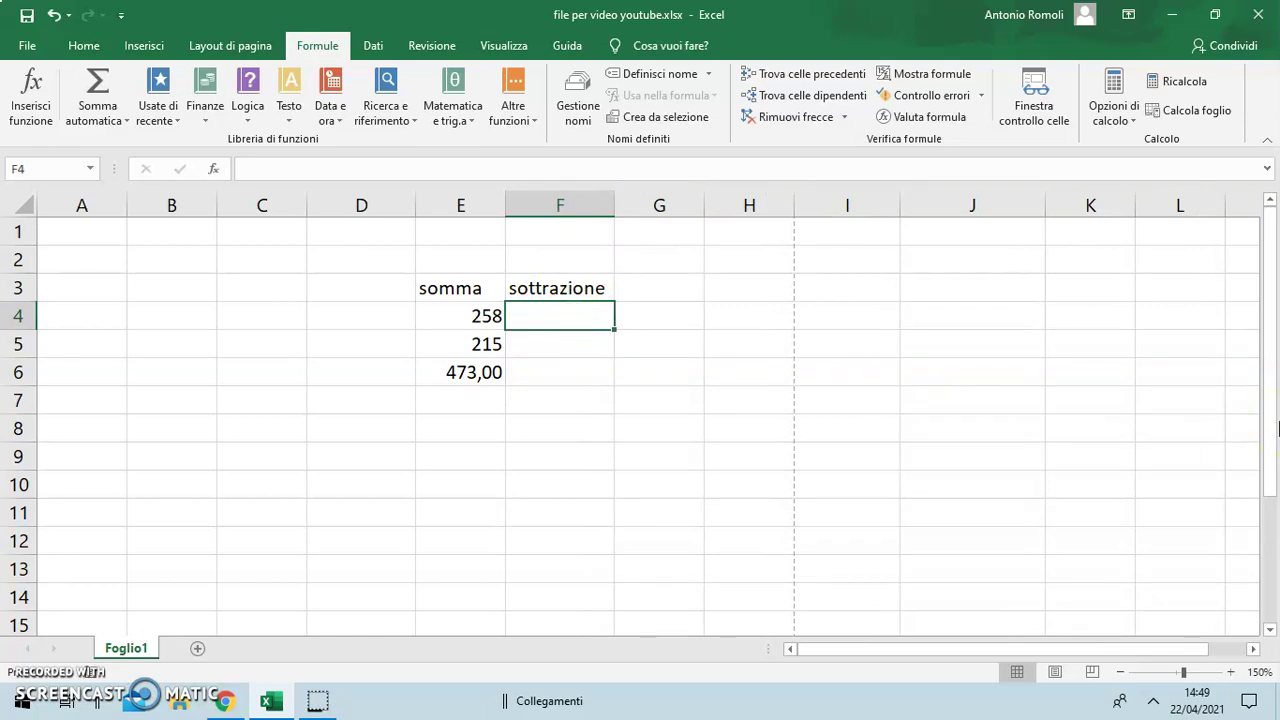
type("12547")
key("Return")
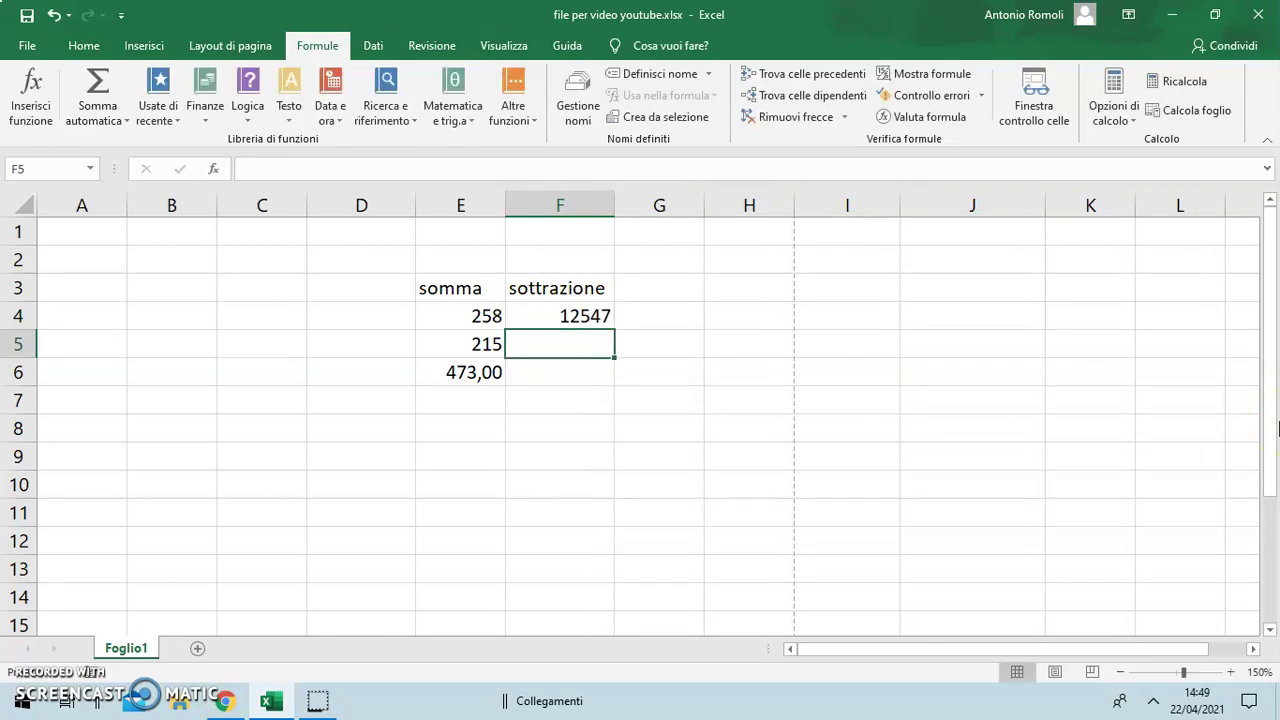
type("855")
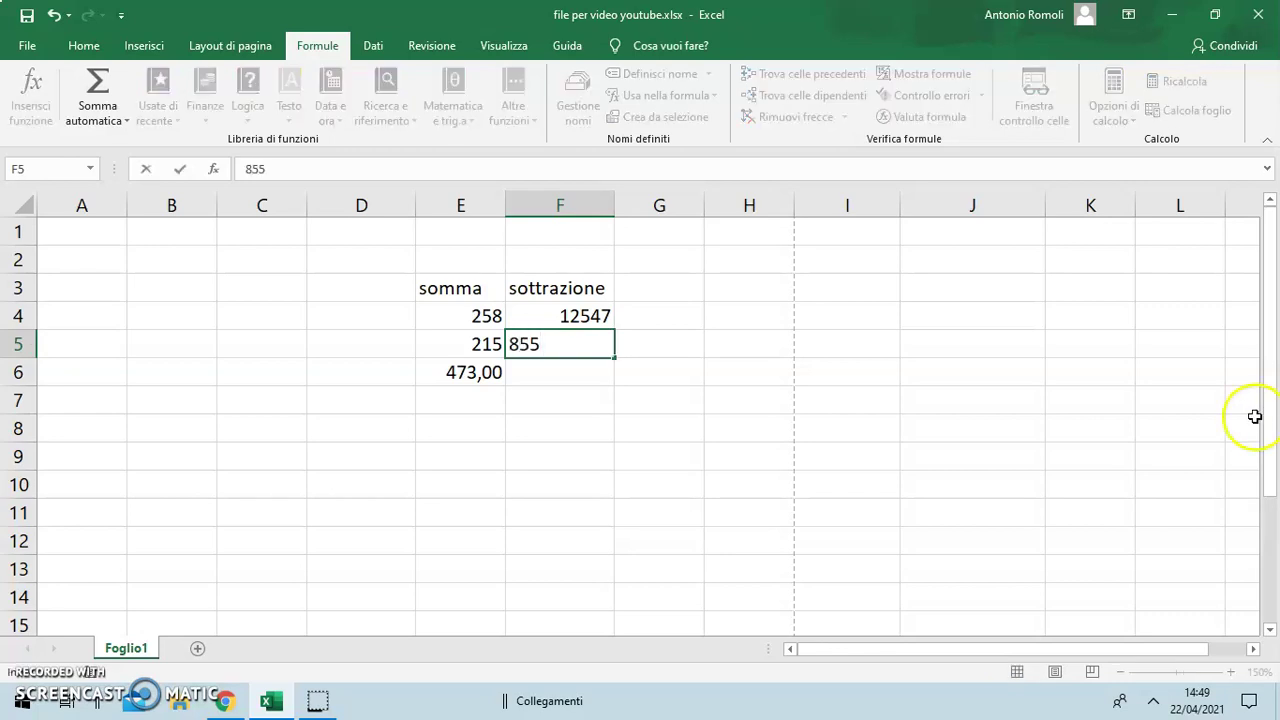
left_click(762, 422)
- Put the formula =F4-F5 in F6 to get 11692
left_click(600, 372)
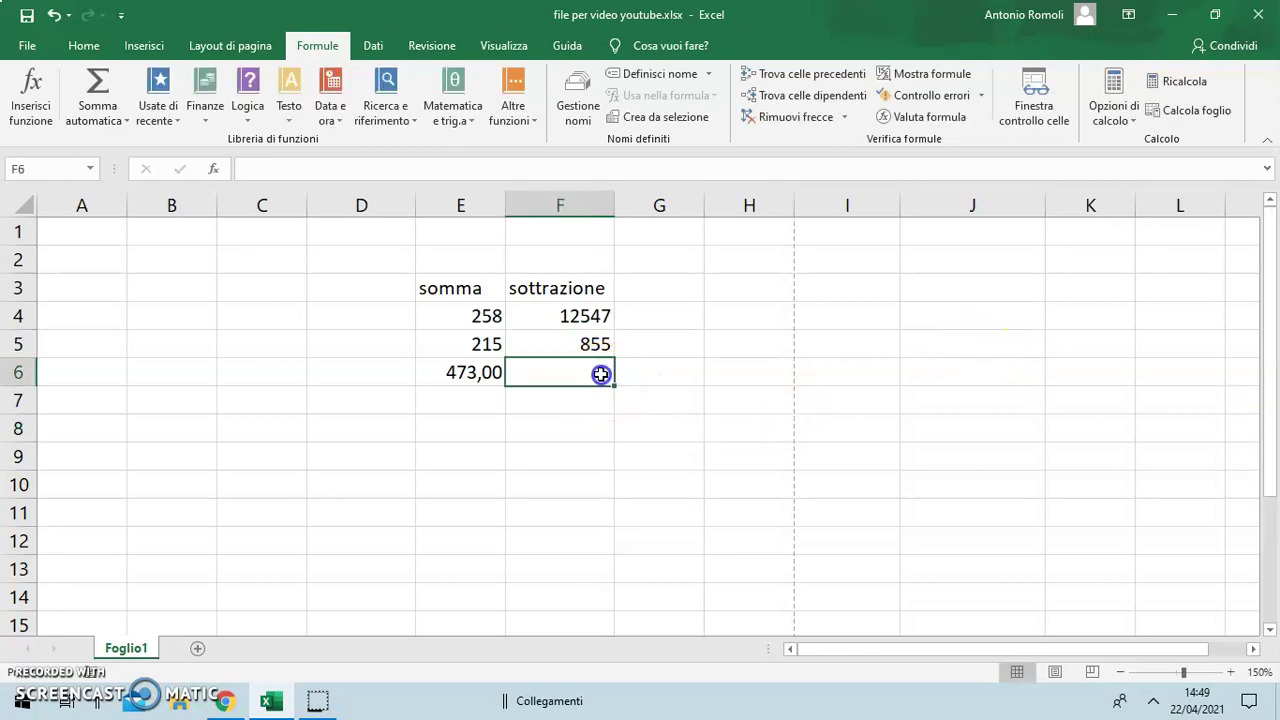
type("=")
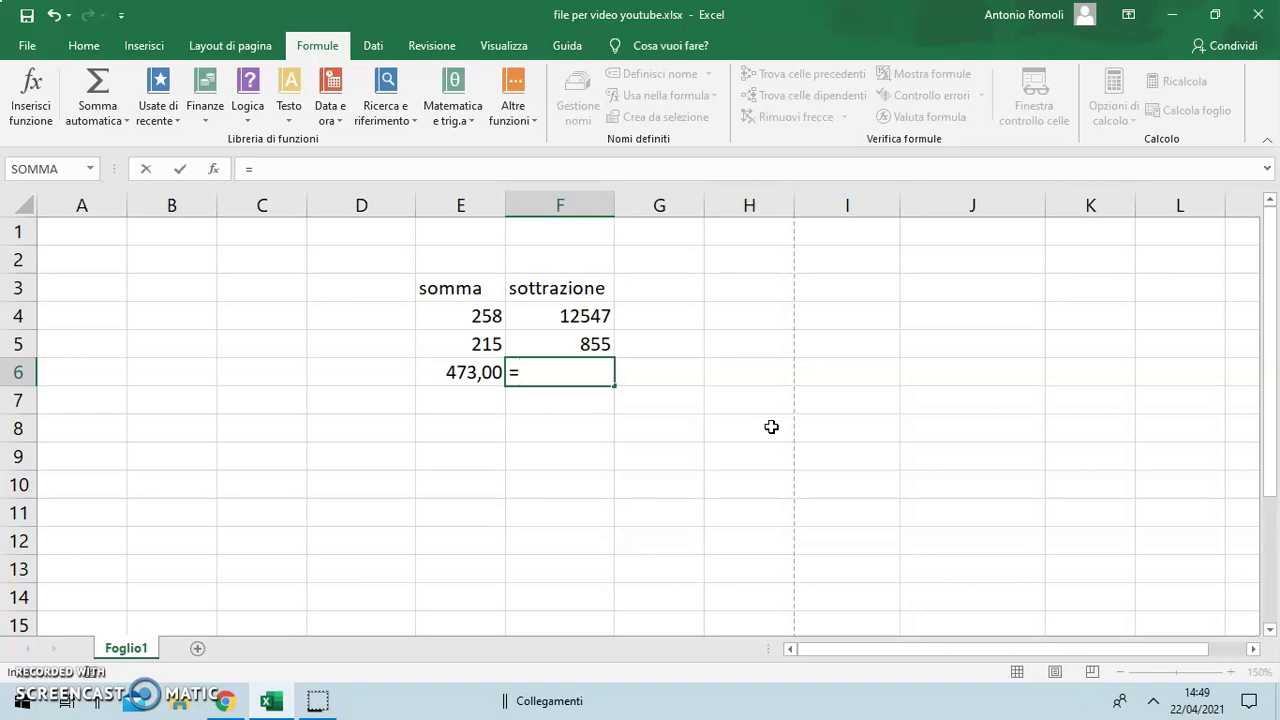
left_click(593, 316)
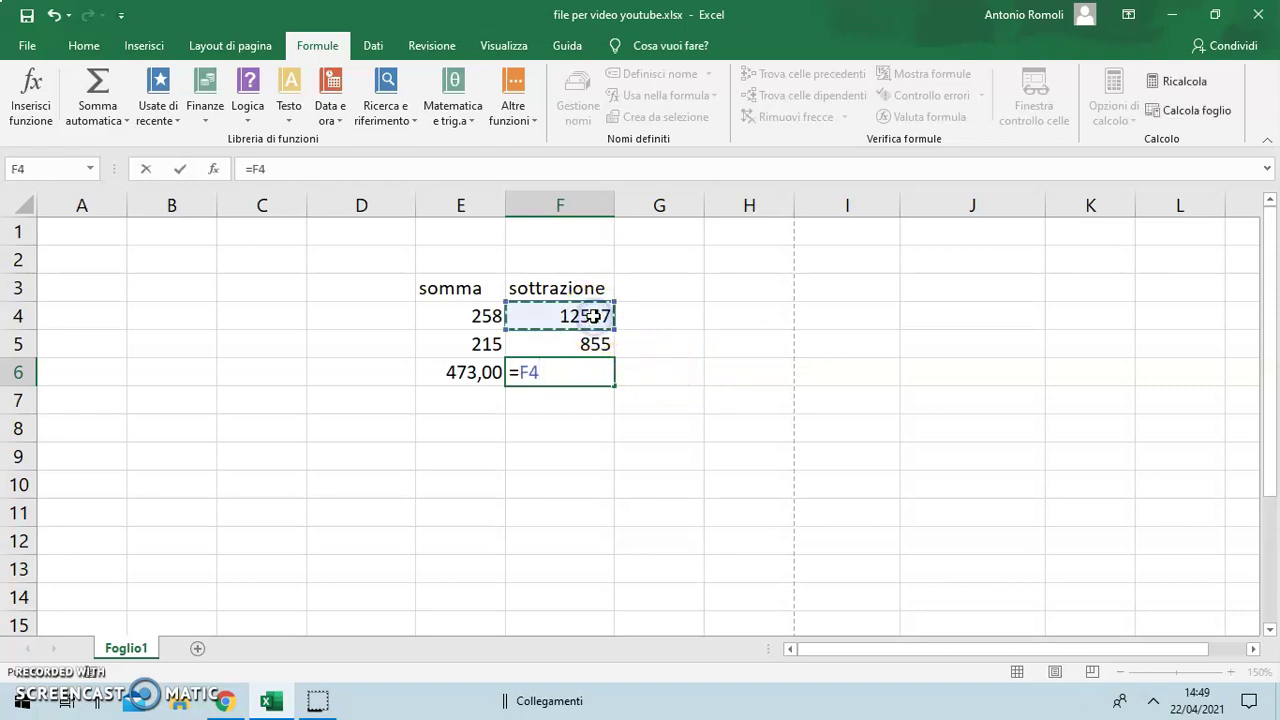
type("-")
left_click(570, 344)
key("Return")
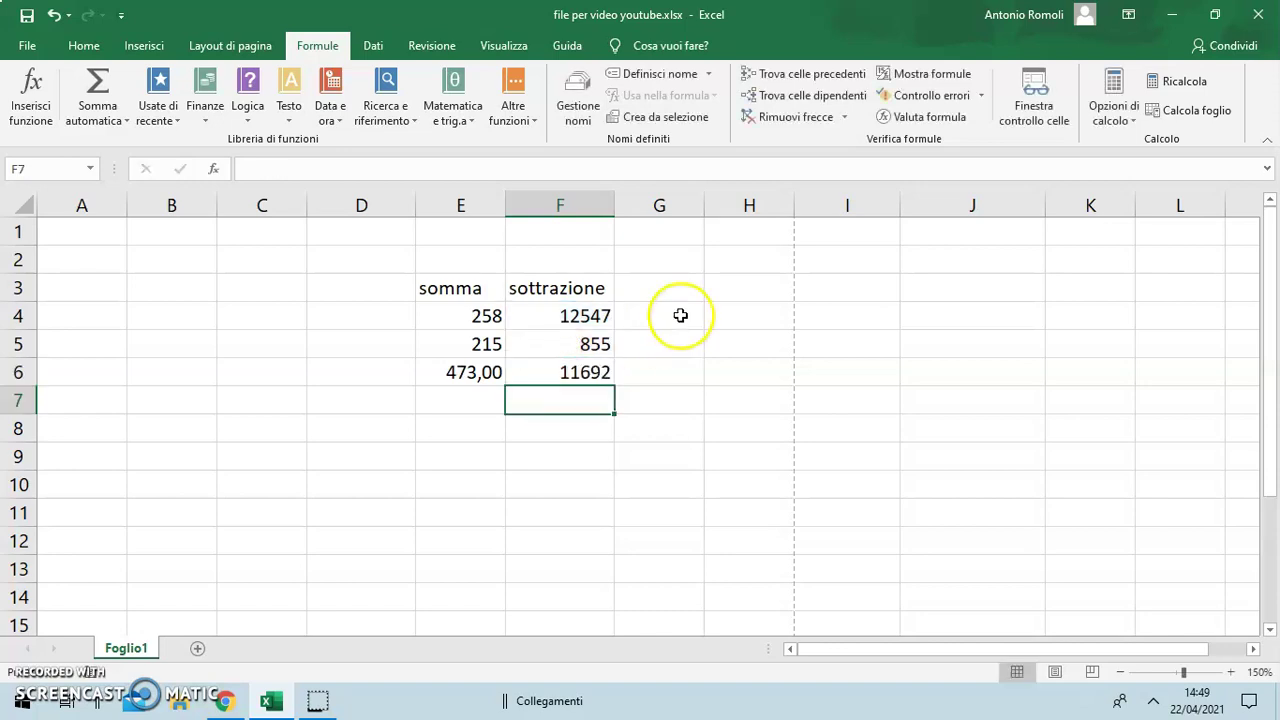
- Add the header moltiplicazione in G3 and auto-fit column G
left_click(660, 288)
type("m")
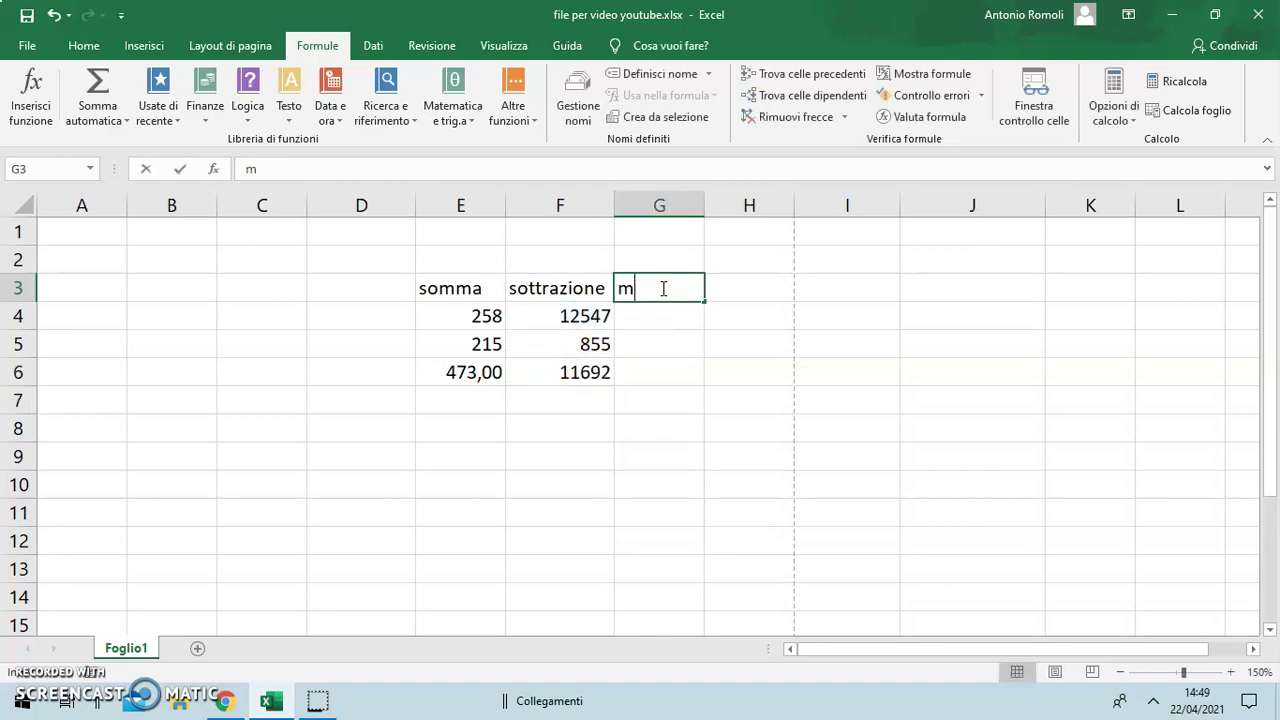
type("oltiplicazione")
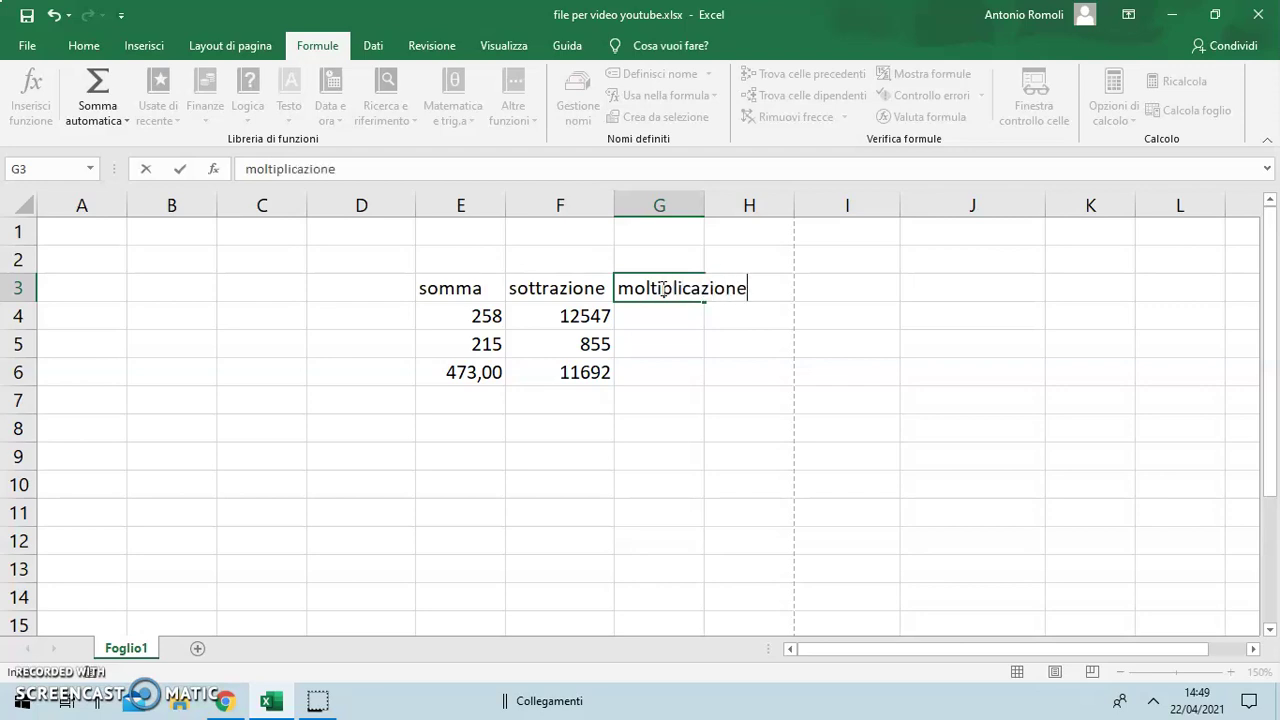
key("Return")
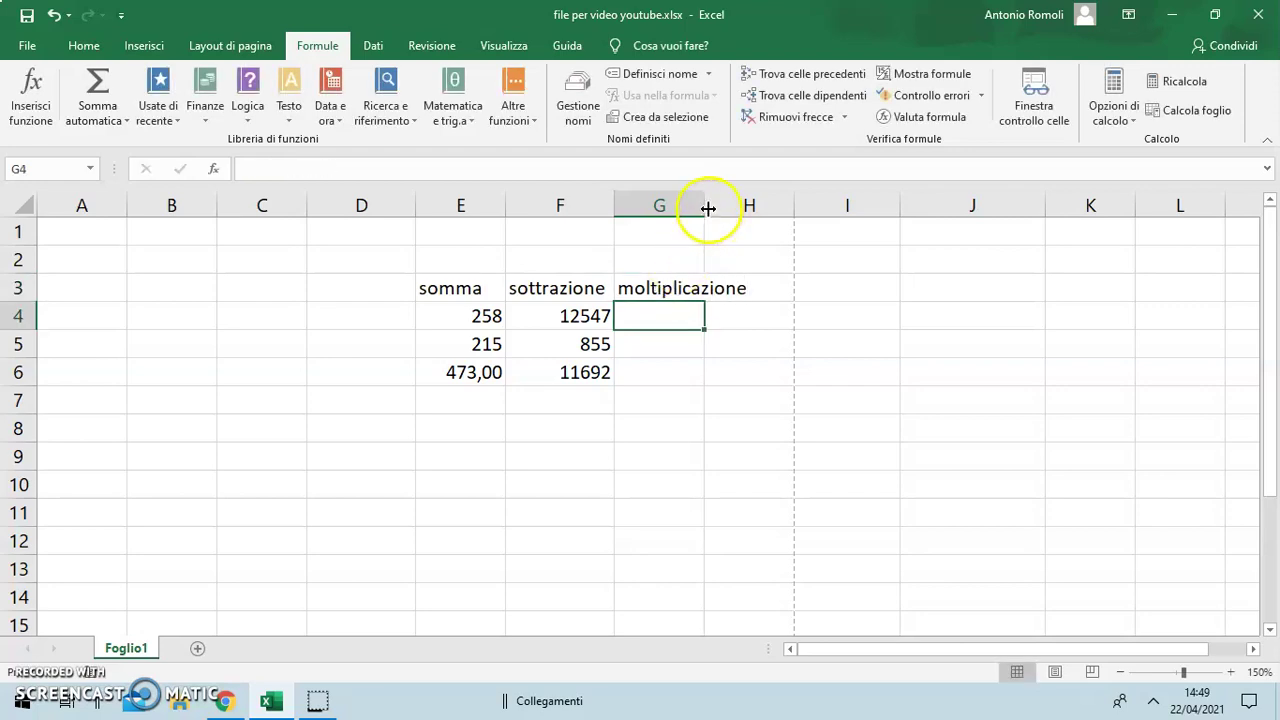
double_click(705, 205)
- Enter 320 in G4 and 14 in G5
left_click(709, 314)
type("320")
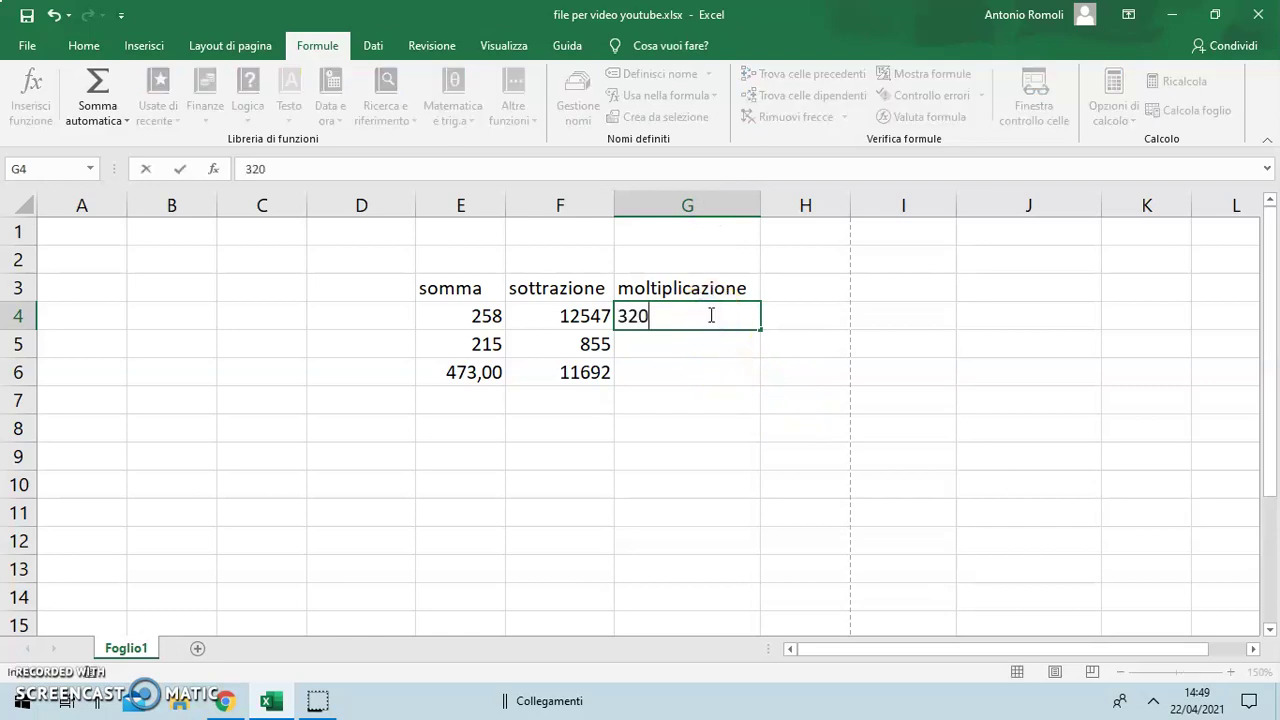
left_click(668, 340)
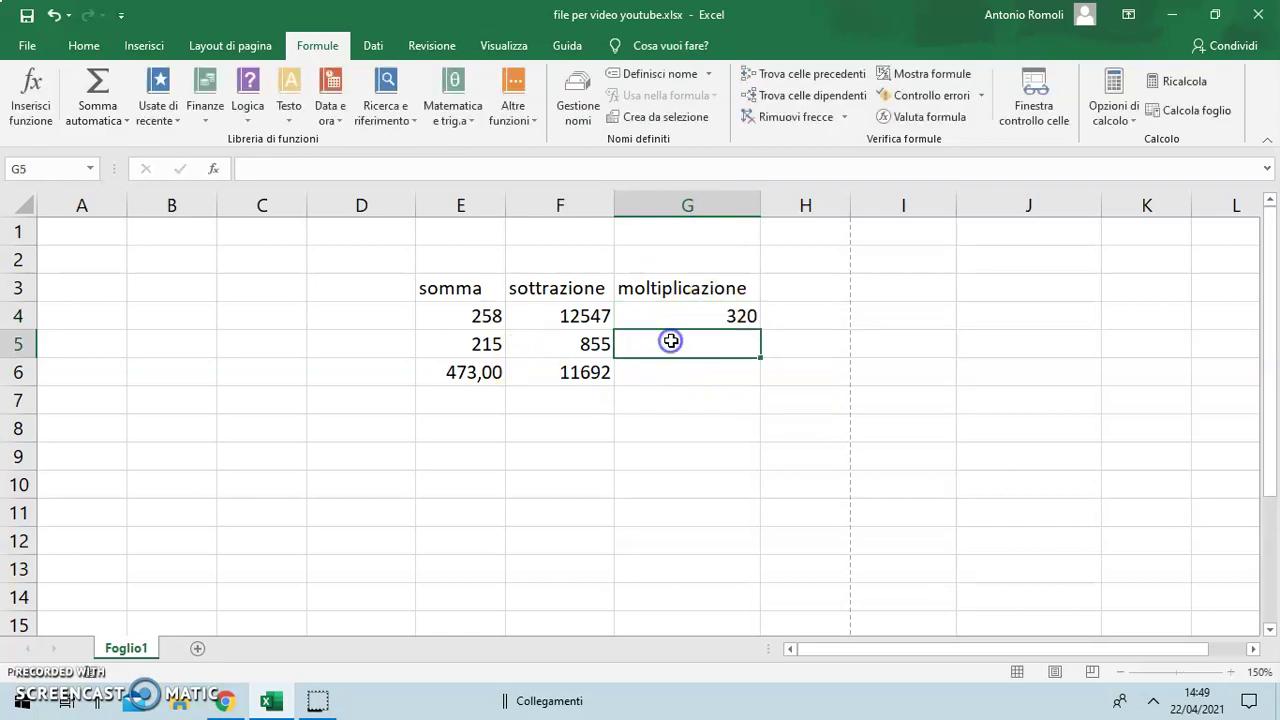
type("14")
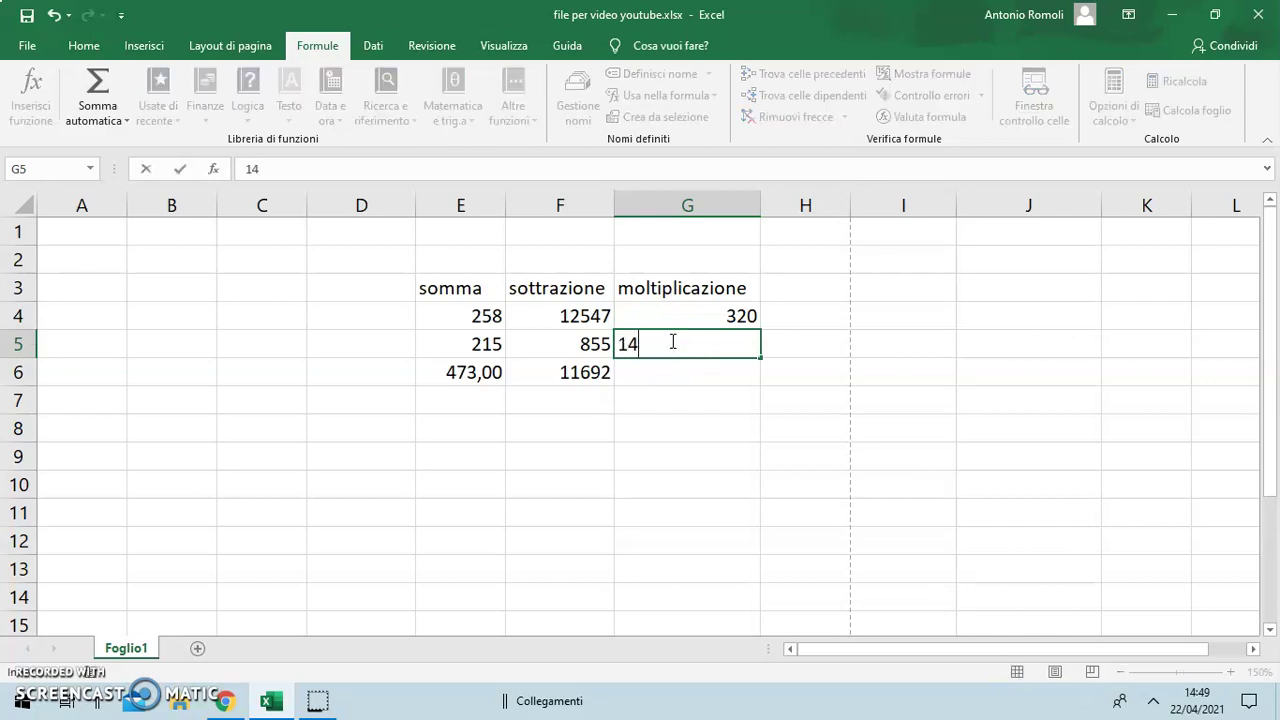
left_click(700, 478)
- Enter =G4*G5 in G6 to get the product 4480
left_click(687, 379)
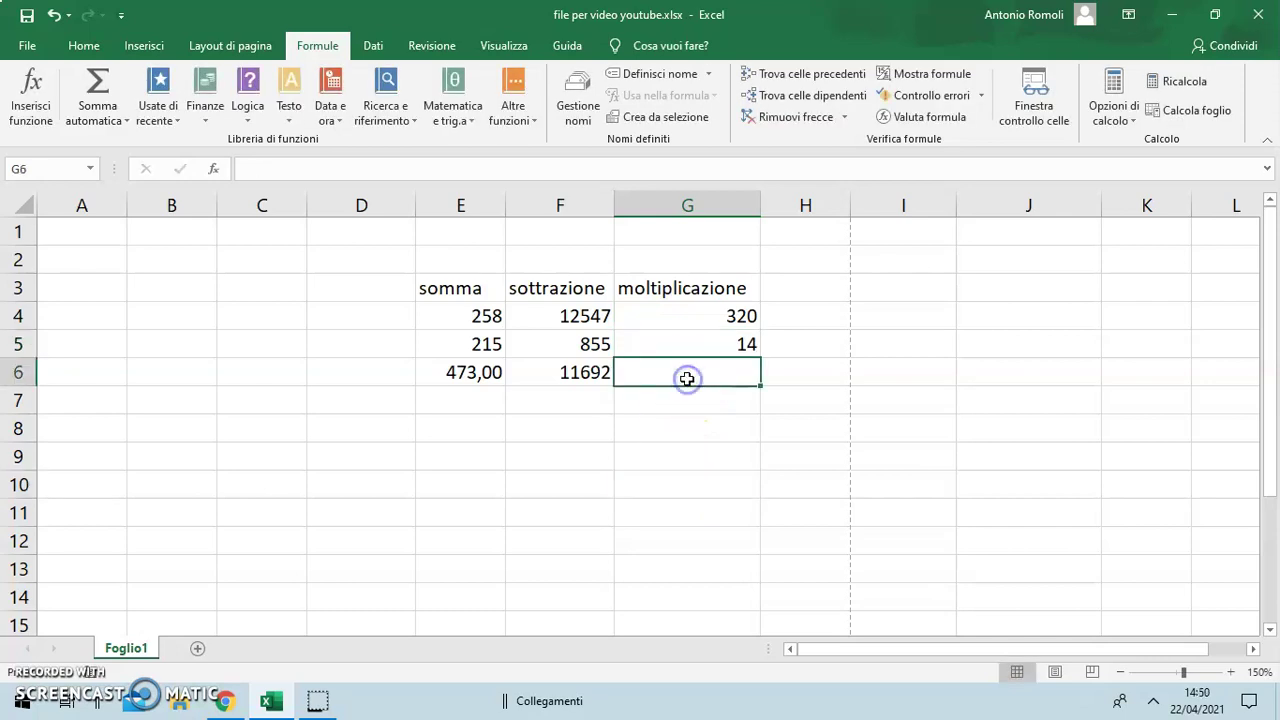
type("=")
left_click(687, 318)
type("*")
left_click(694, 343)
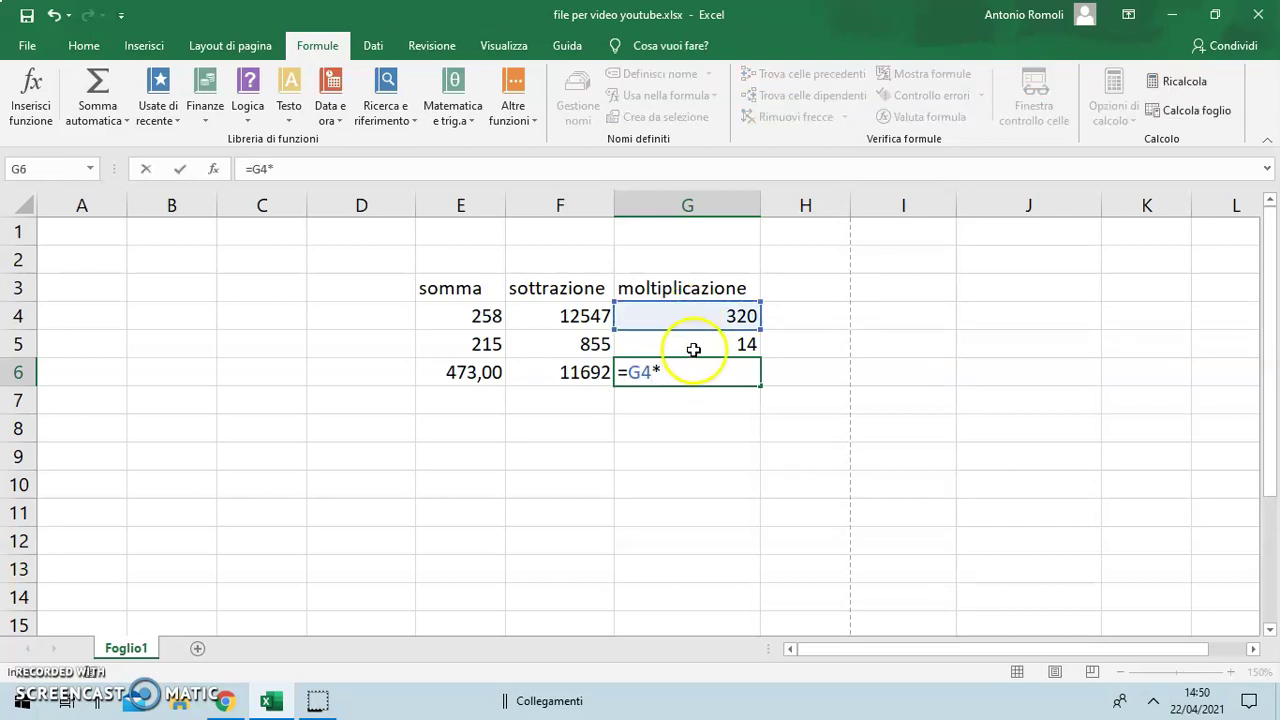
key("Return")
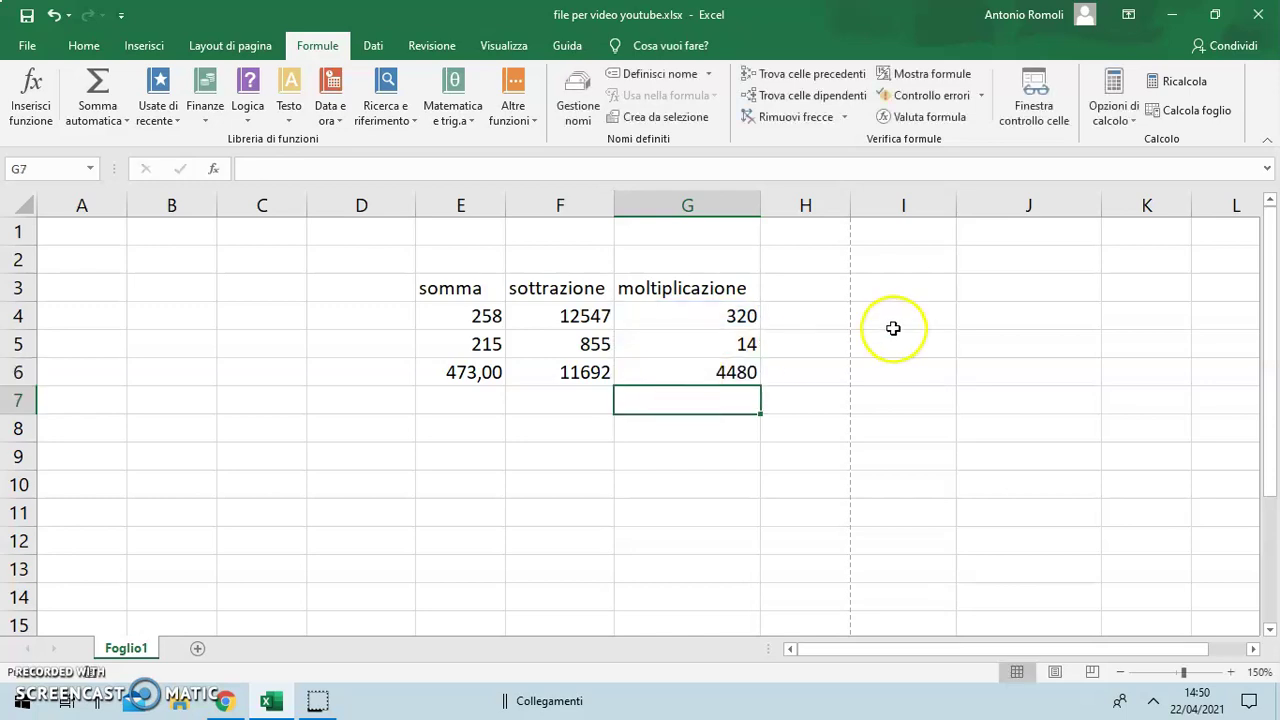
- Add the header divisione in H3 with 8541 in H4 and 48 in H5
left_click(792, 288)
type("divisione")
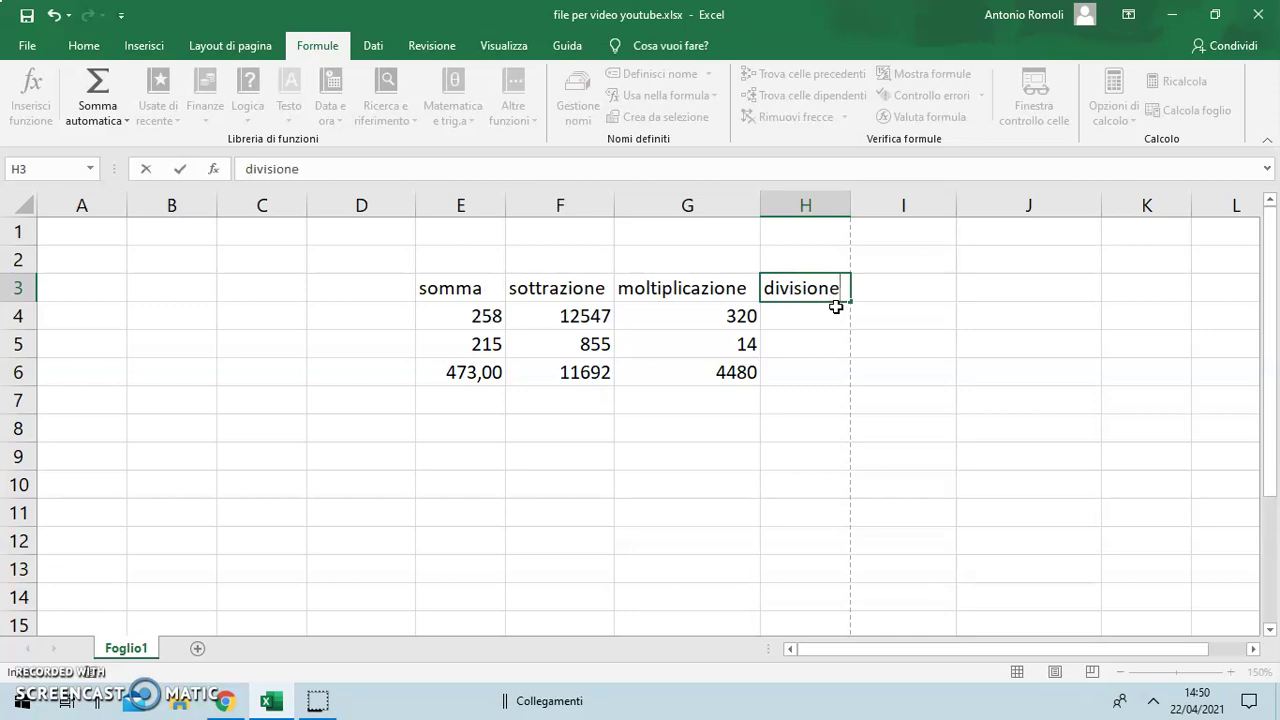
left_click(846, 370)
left_click(811, 317)
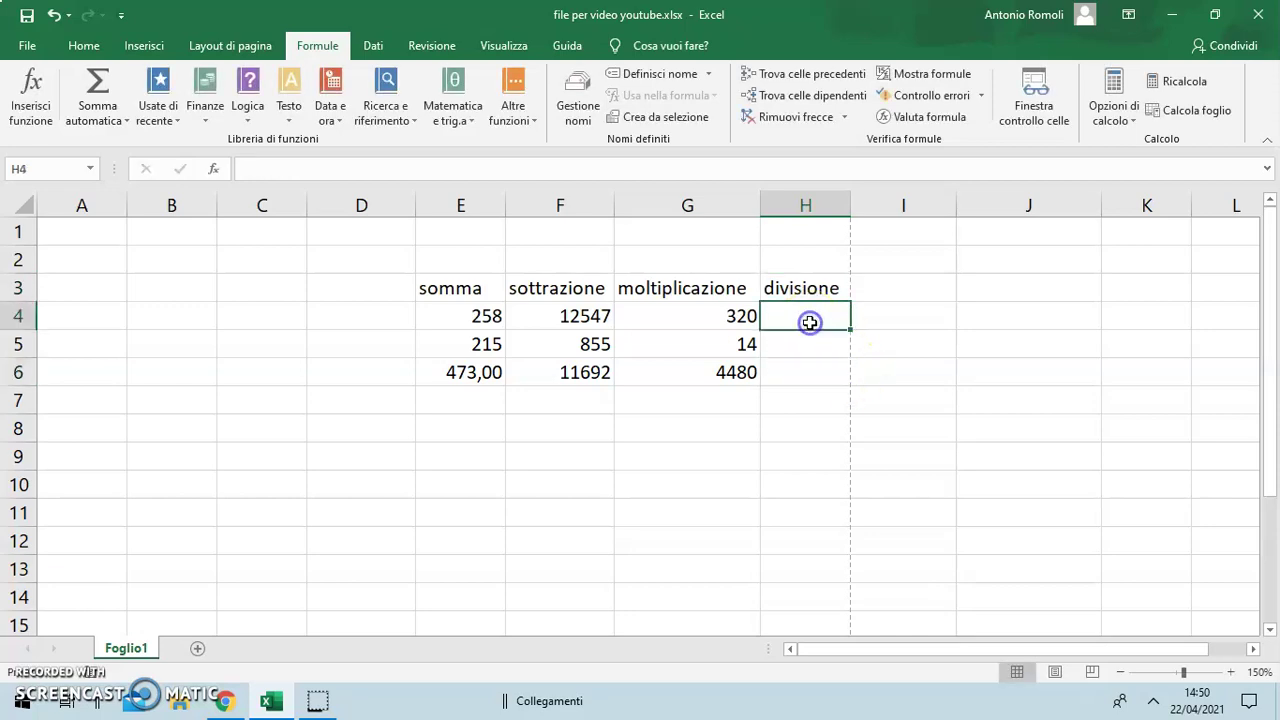
type("8541")
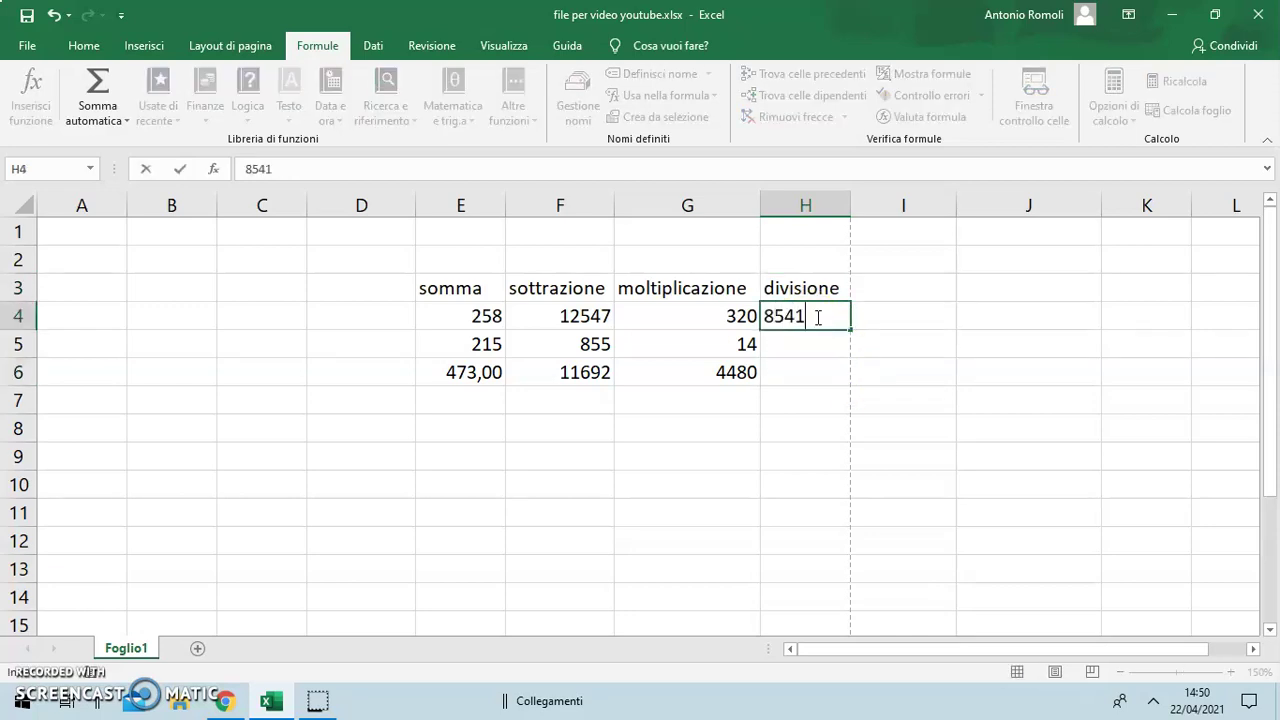
left_click(820, 346)
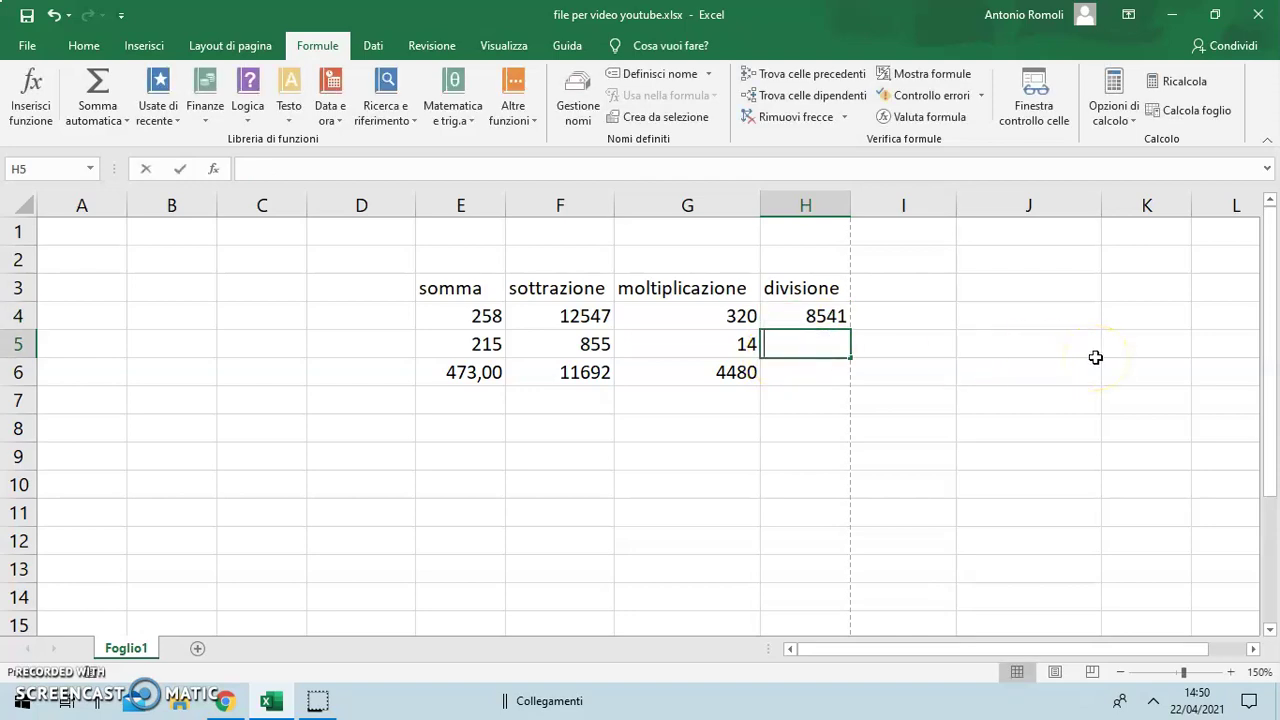
type("48")
left_click(820, 371)
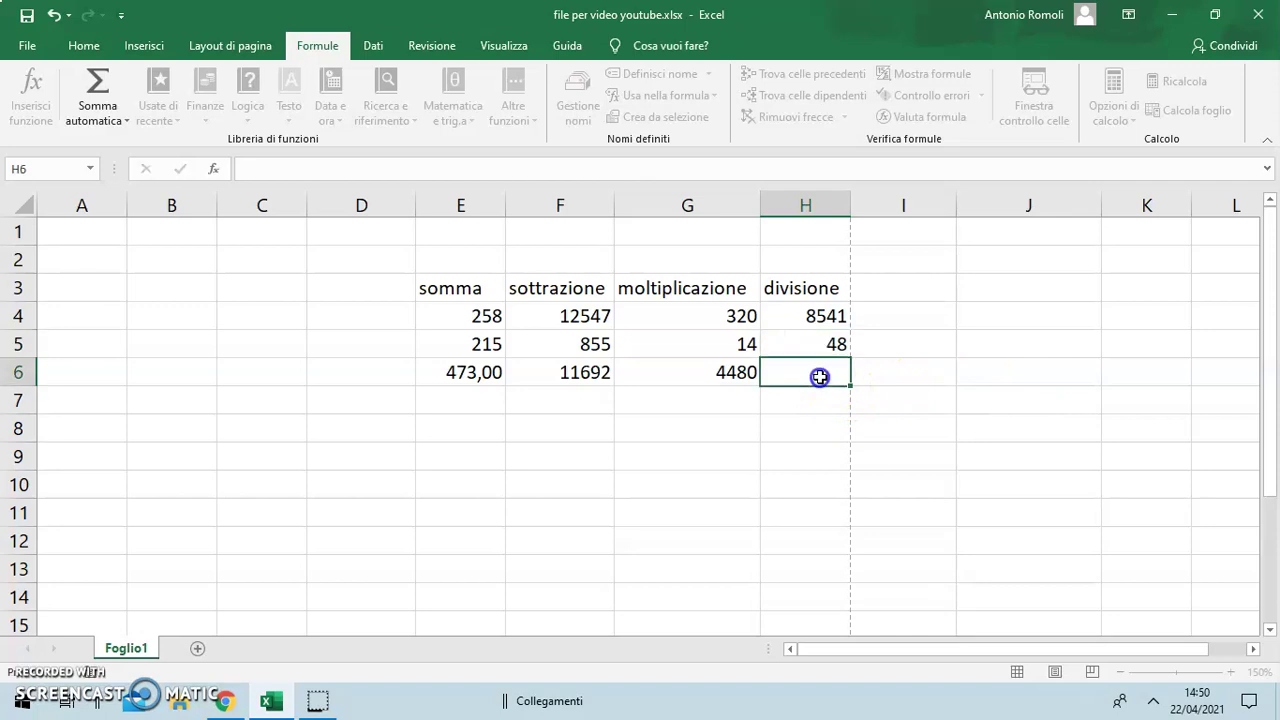
- Enter =H4/H5 in H6, giving the quotient 177,9375
type("=")
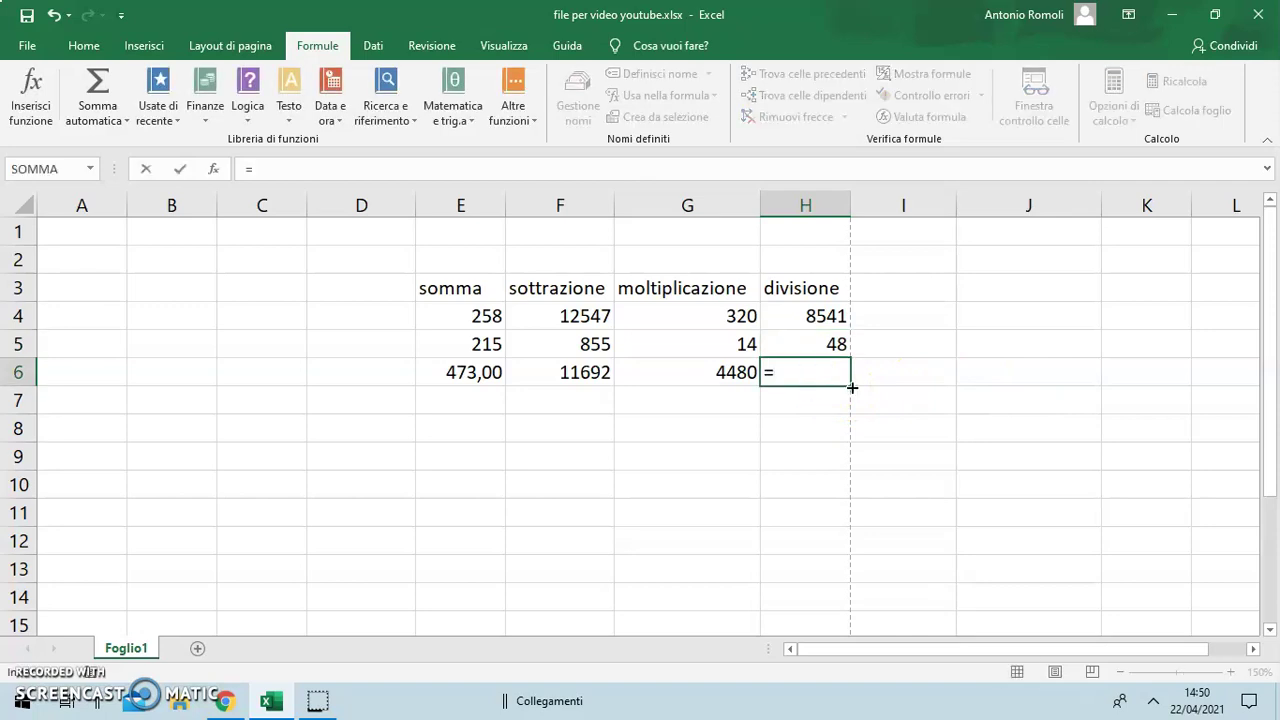
left_click(808, 318)
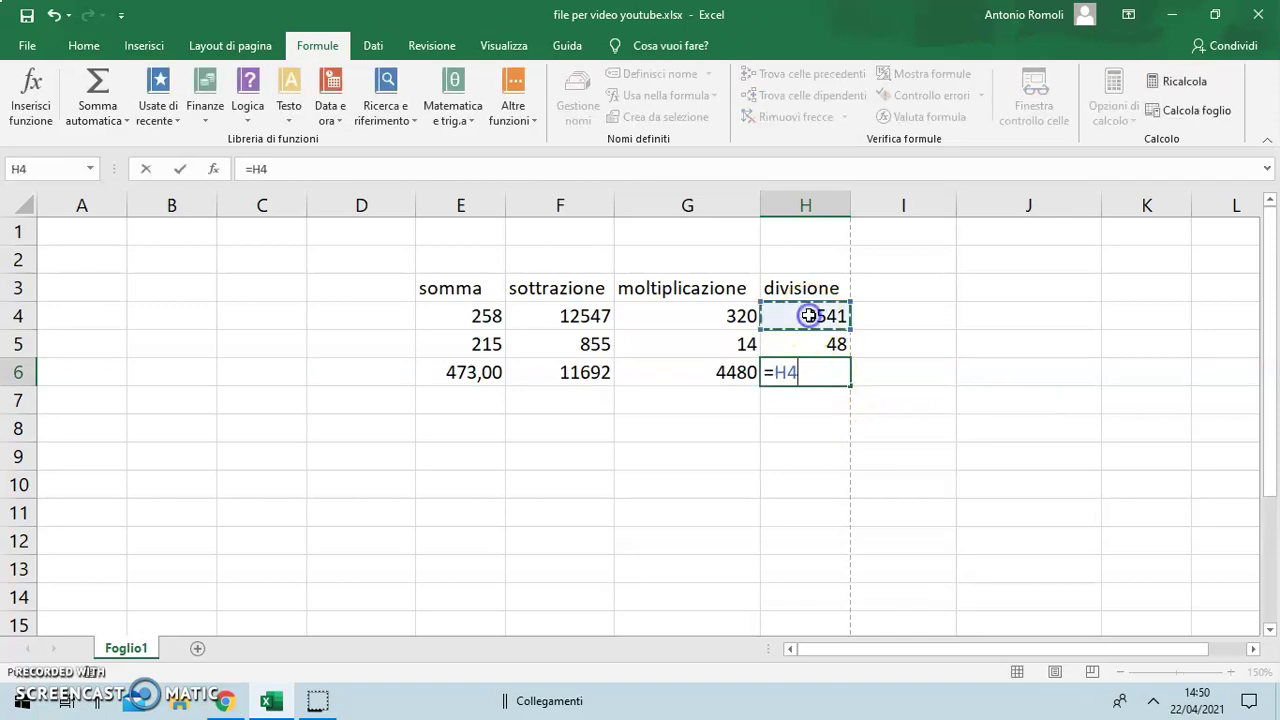
type("/")
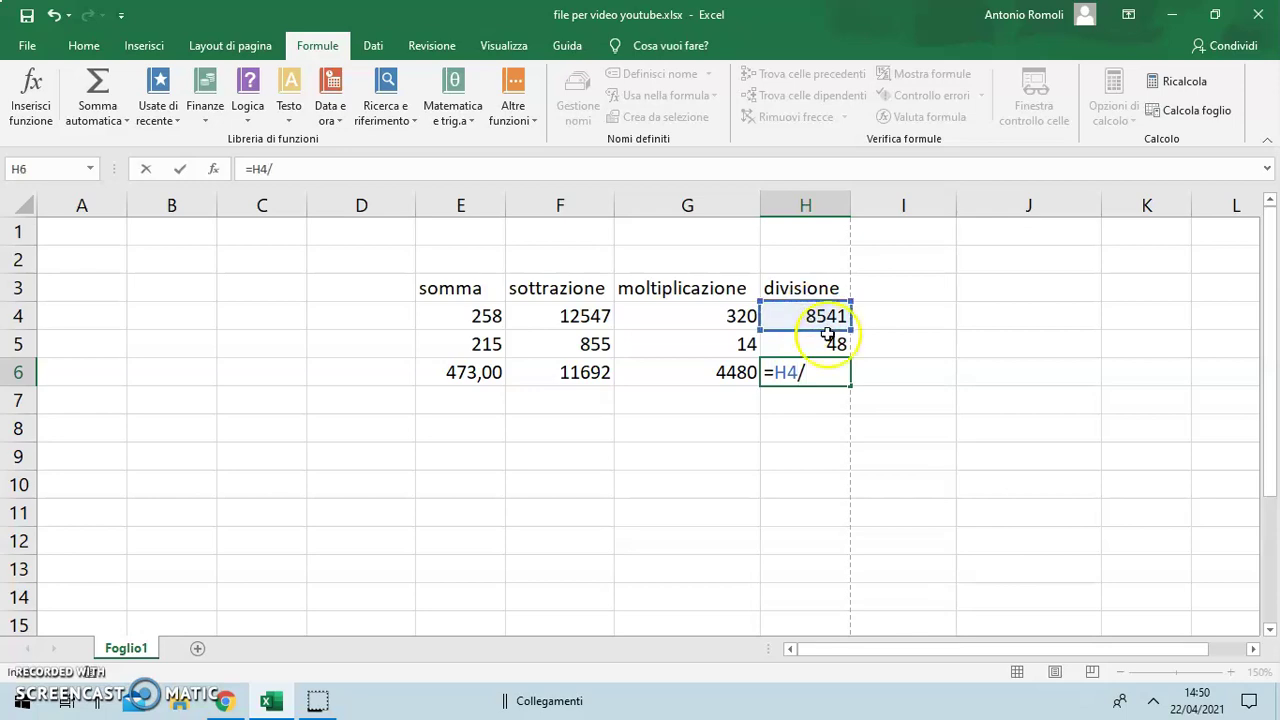
left_click(818, 346)
key("Return")
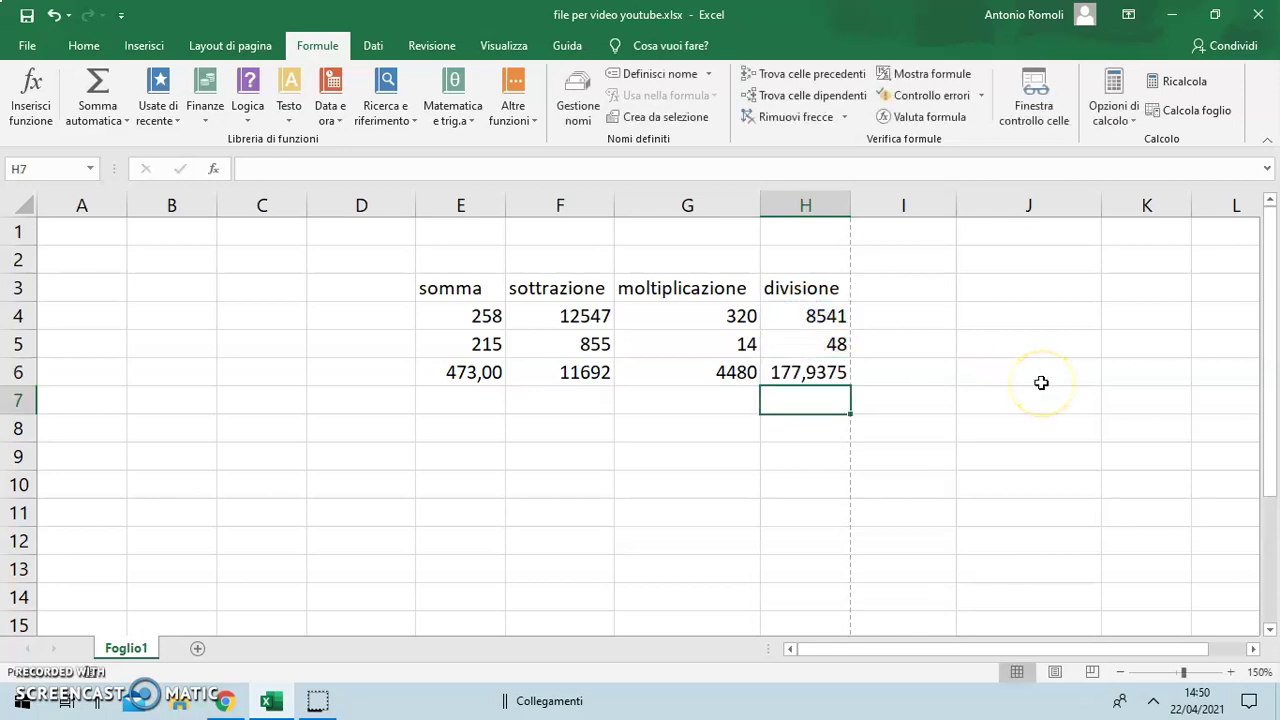
- Center-align all the numbers in E4:H6 under the four operation headers
left_click(755, 508)
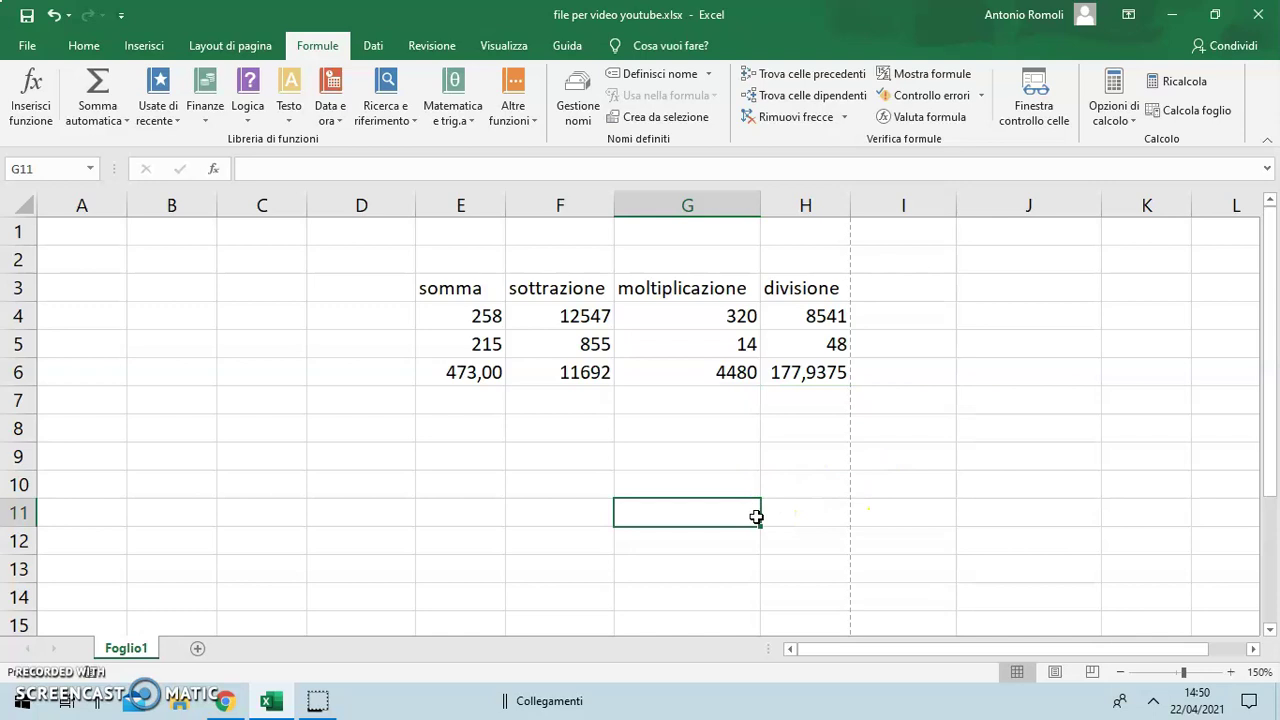
left_click_drag(429, 320, 837, 379)
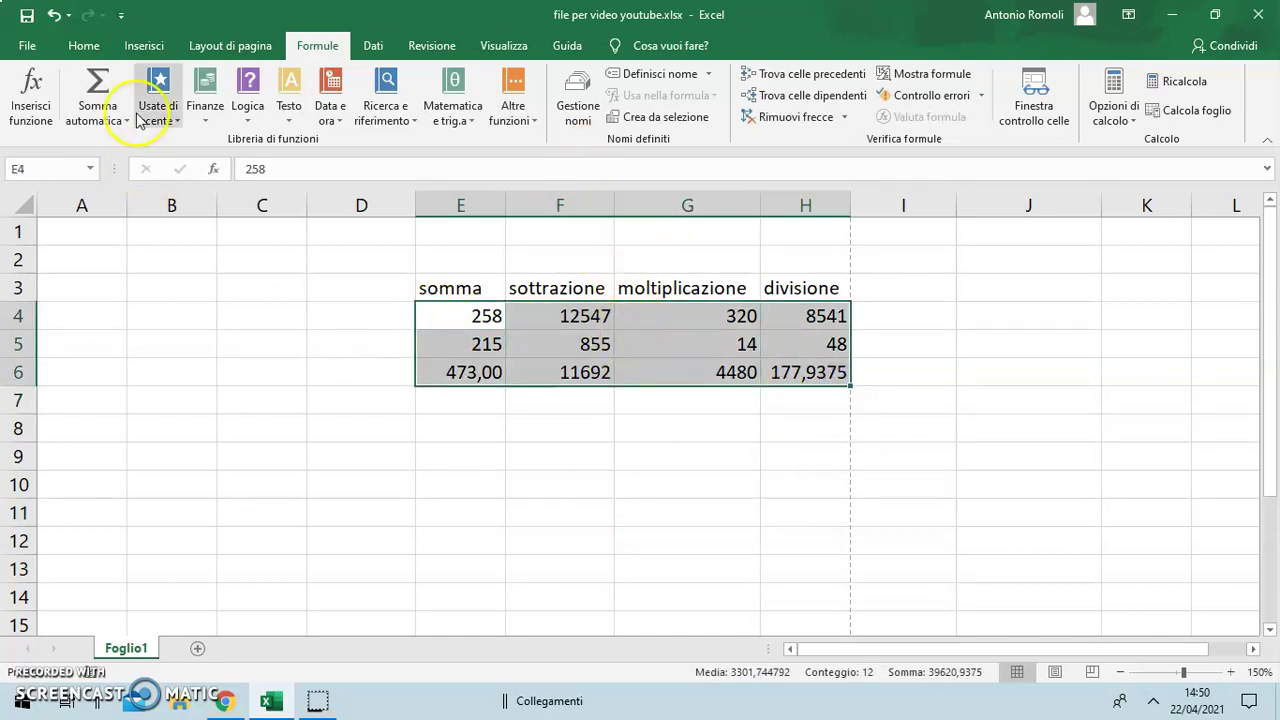
left_click(86, 46)
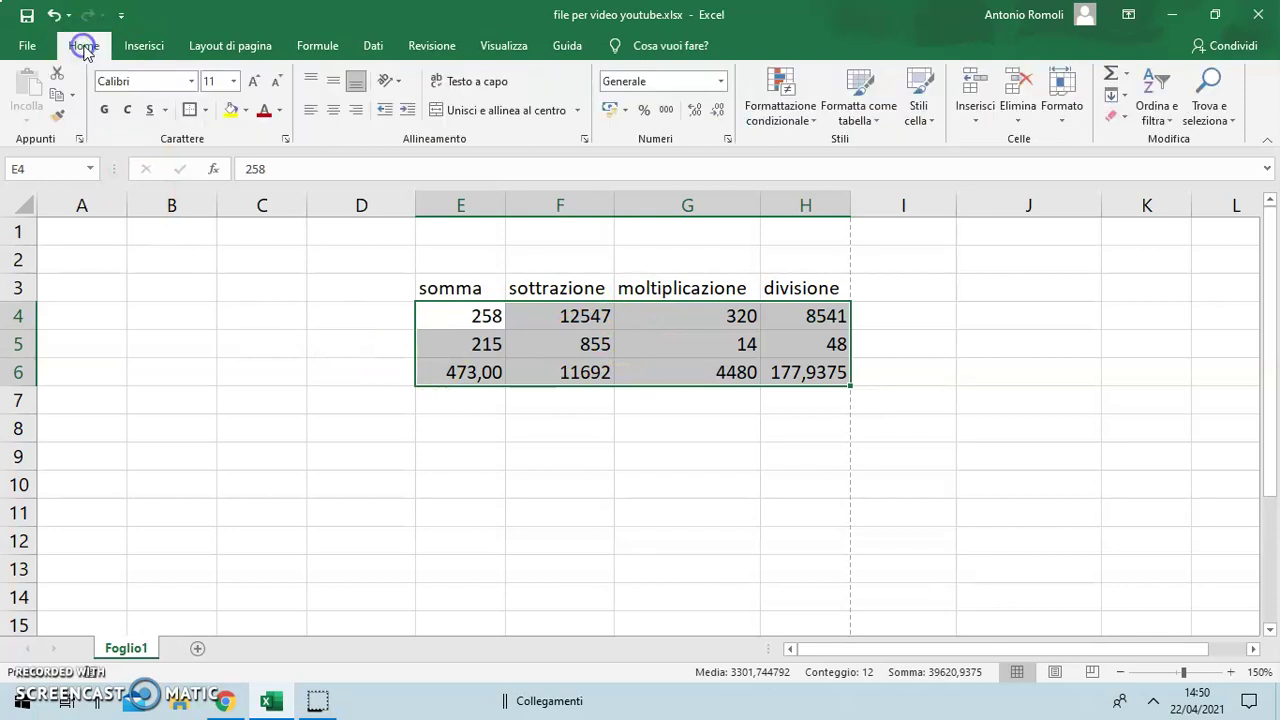
left_click(333, 110)
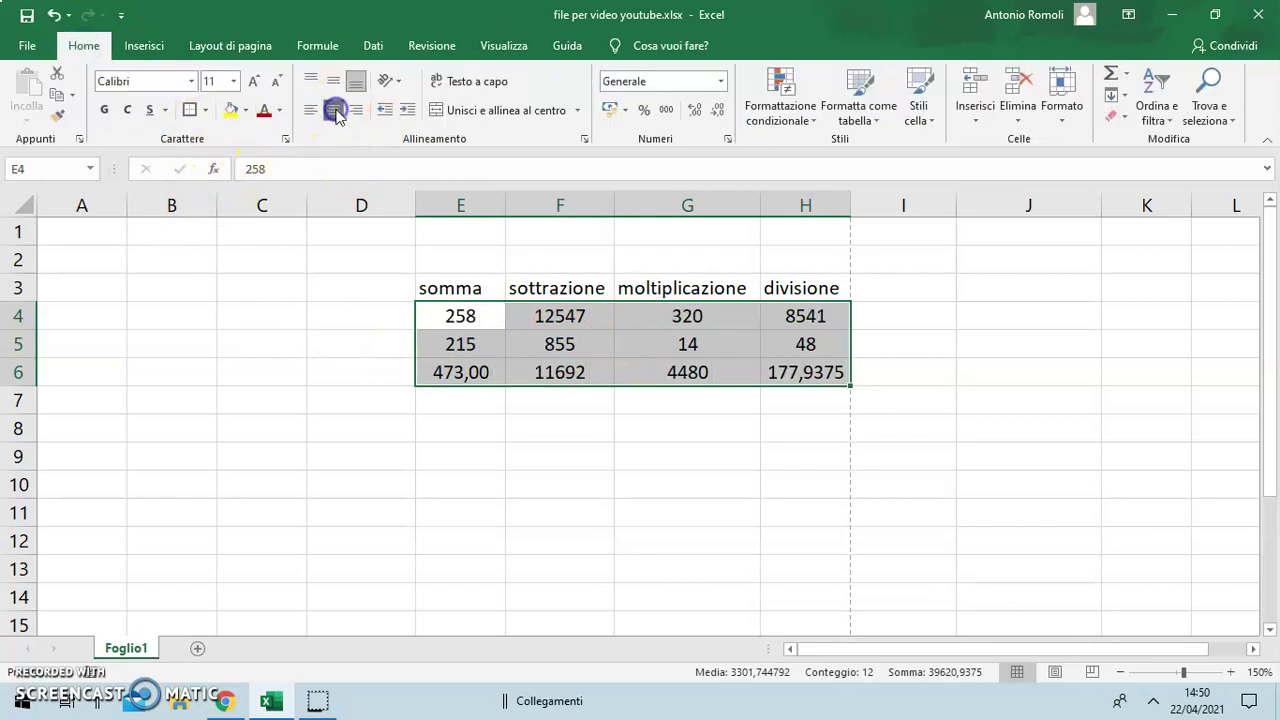
left_click(591, 480)
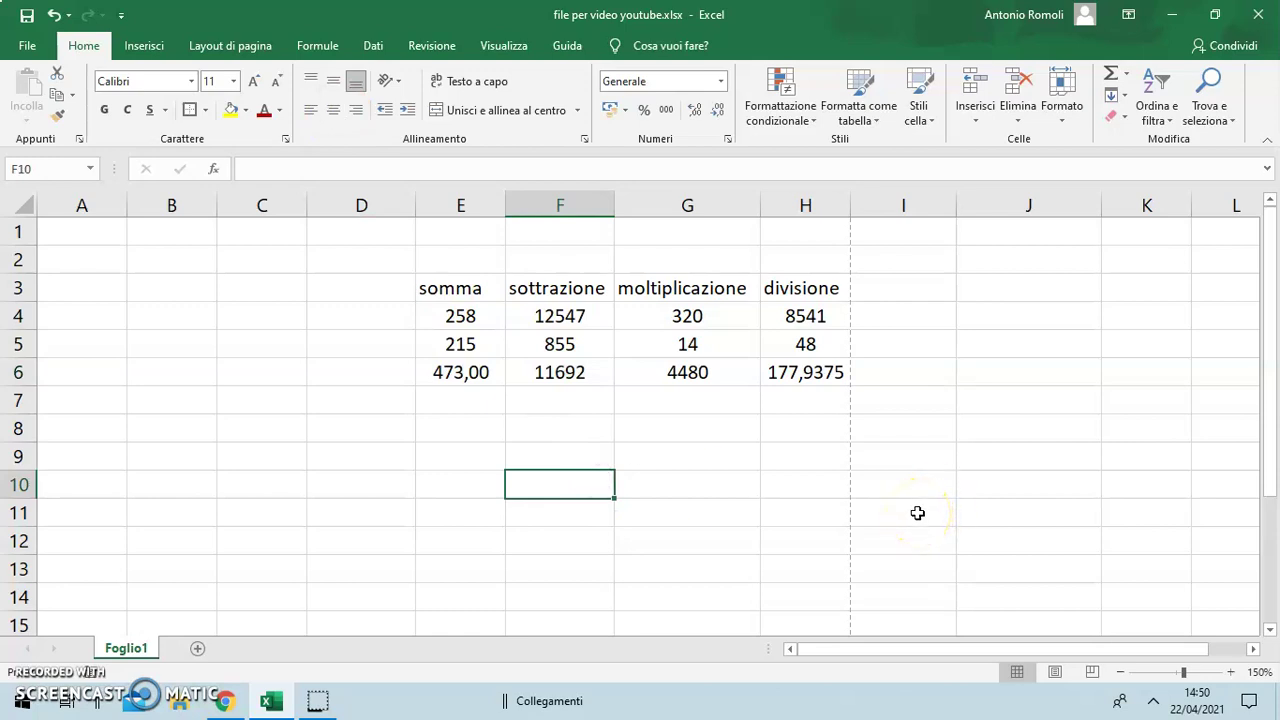